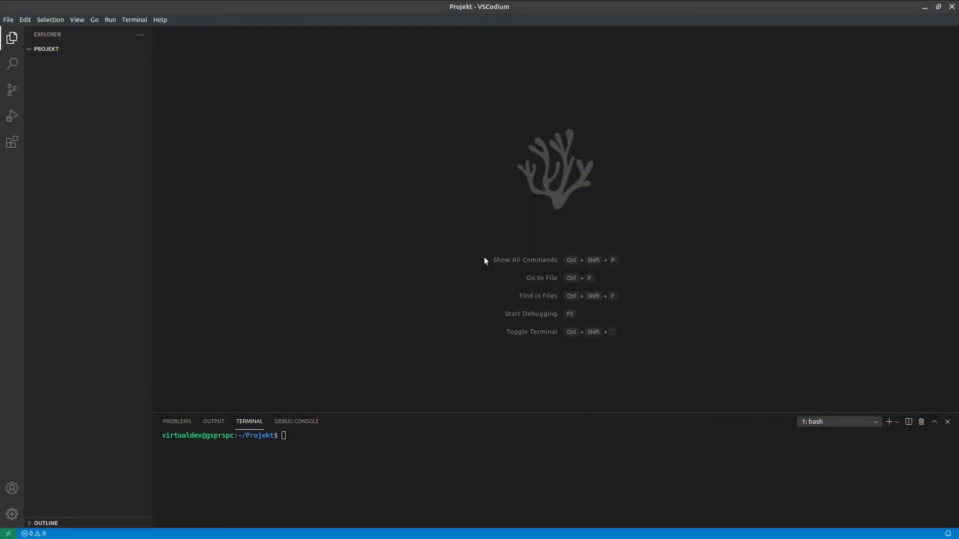
# - Steer the snake with the arrow keys to eat food, then close the finished game
pyautogui.press('Down')
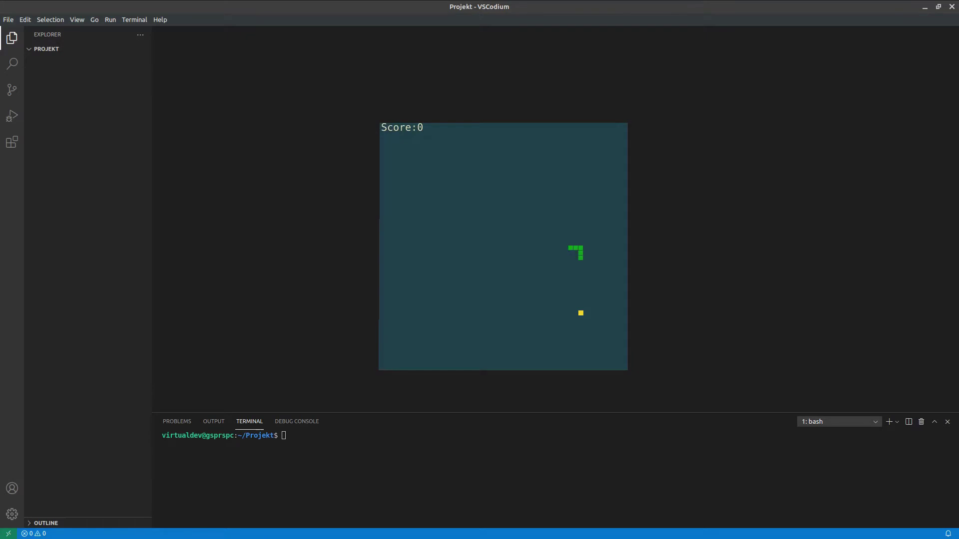
pyautogui.press('Left')
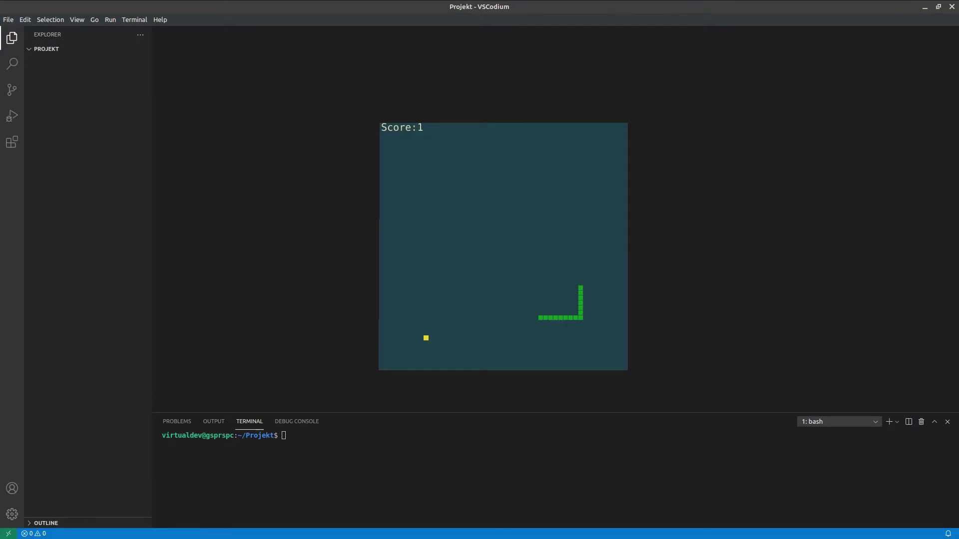
pyautogui.press('Down')
pyautogui.press('Left')
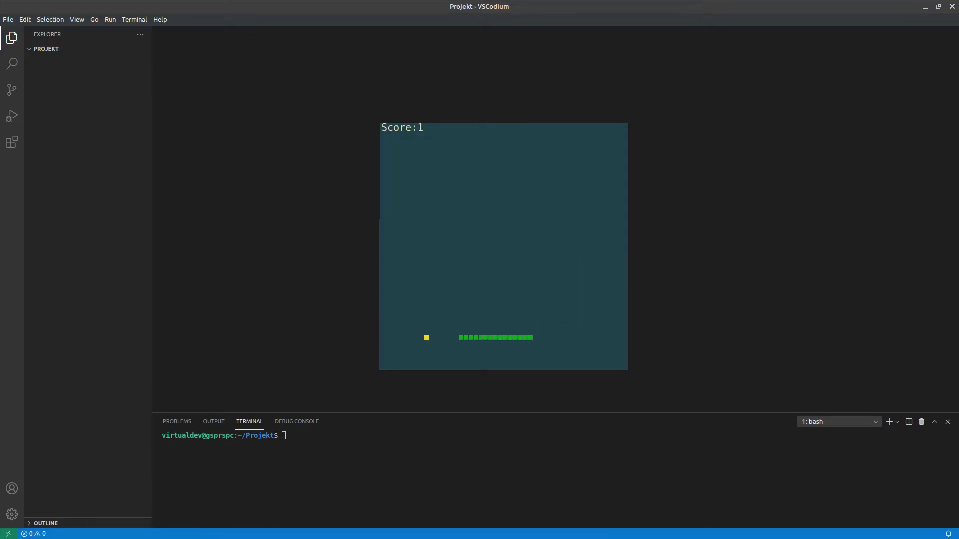
pyautogui.press('Up')
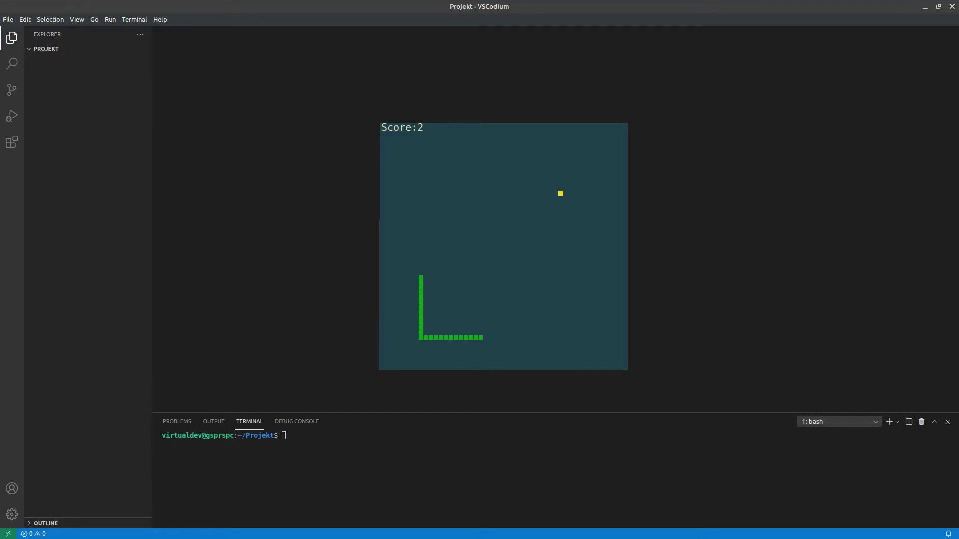
pyautogui.press('Right')
pyautogui.press('Up')
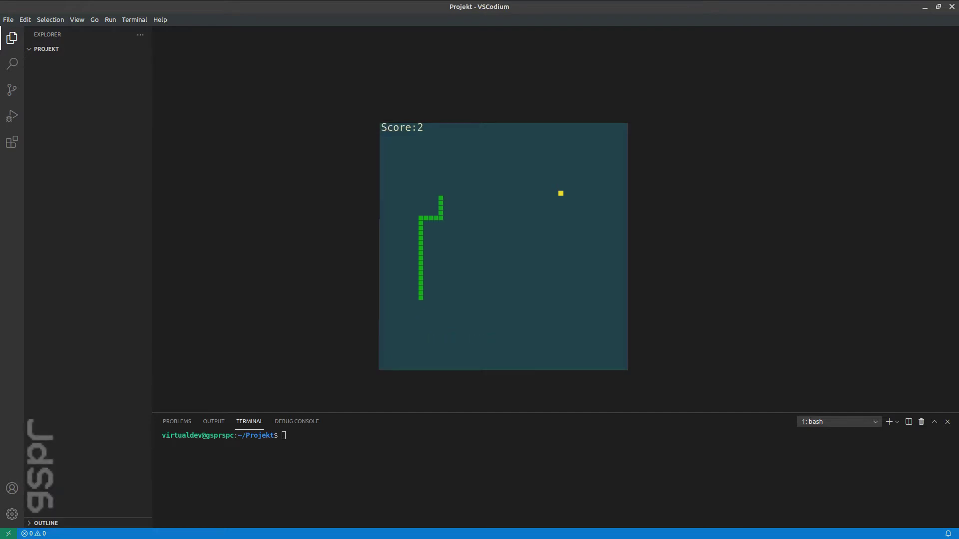
pyautogui.press('Right')
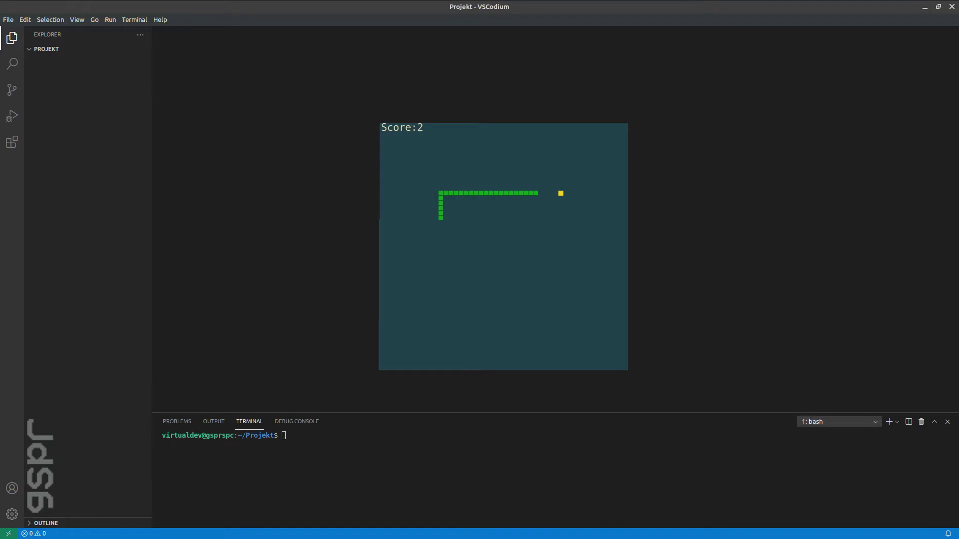
pyautogui.press('Down')
pyautogui.press('Right')
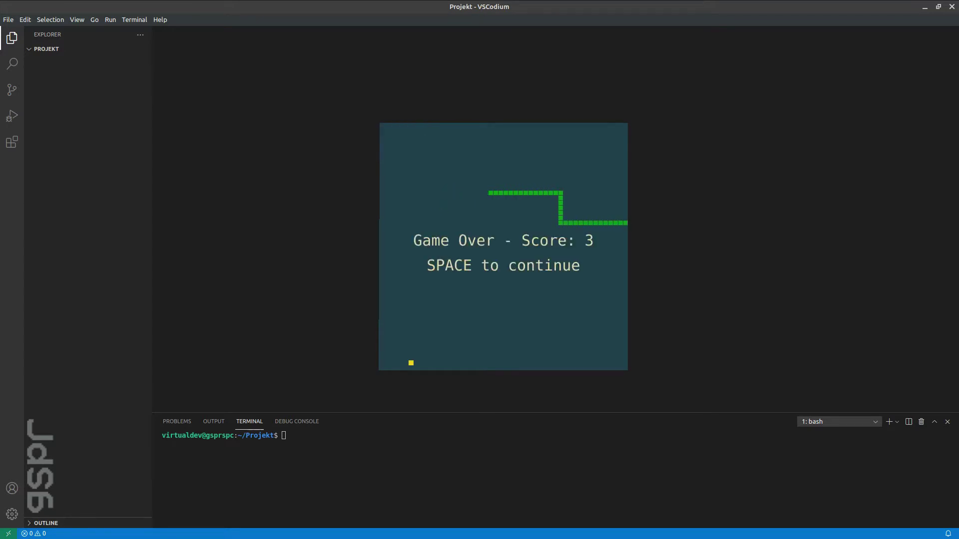
pyautogui.press('Escape')
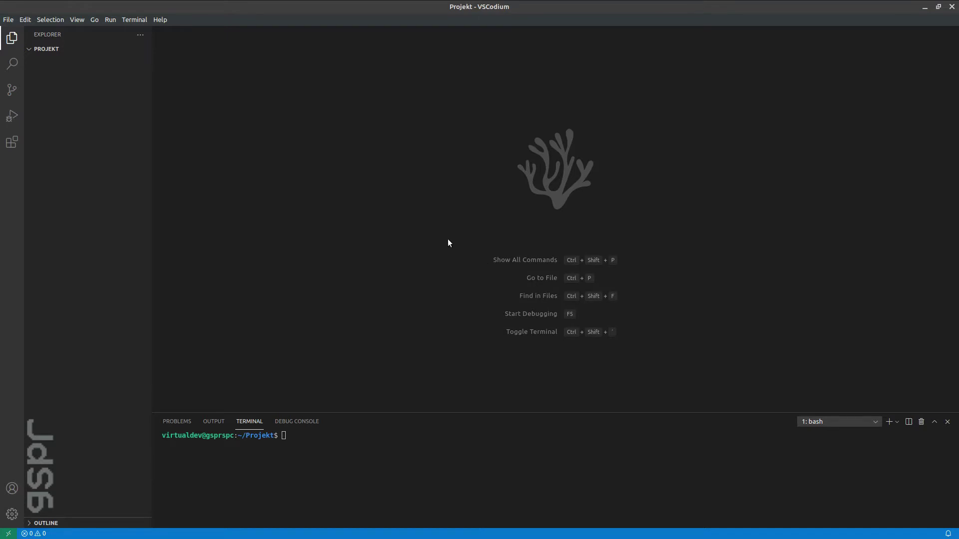
# - Add a snake folder to the project containing a new index.html file
pyautogui.click(121, 49)
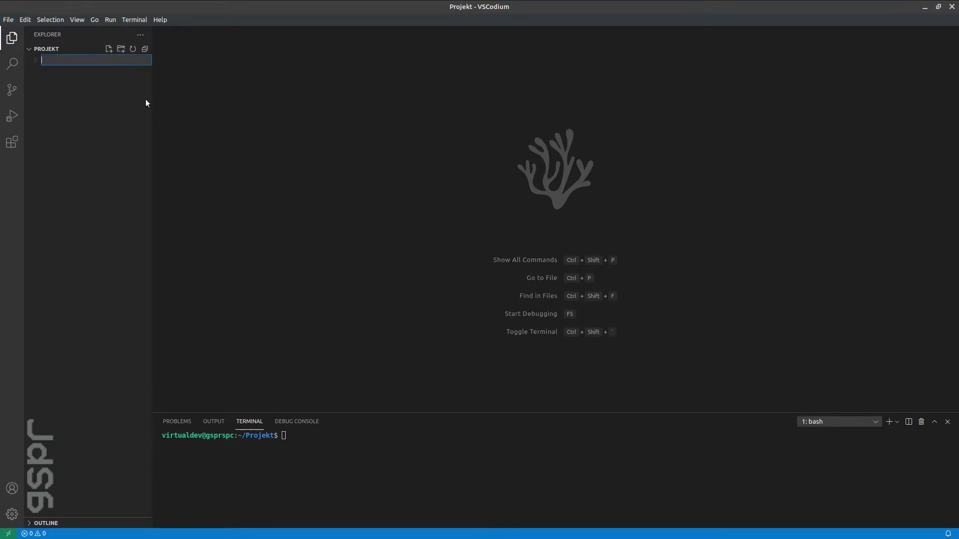
pyautogui.write('snake')
pyautogui.press('Return')
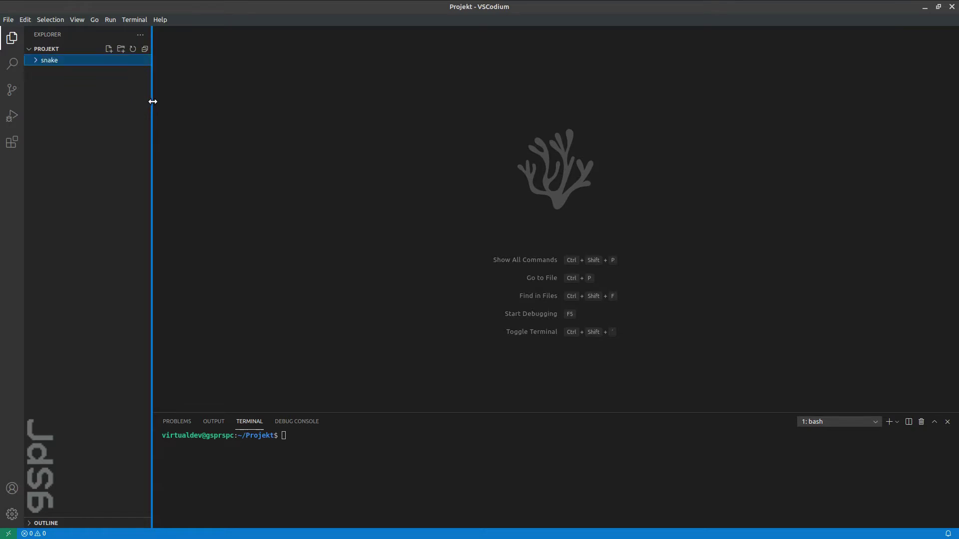
pyautogui.click(35, 62)
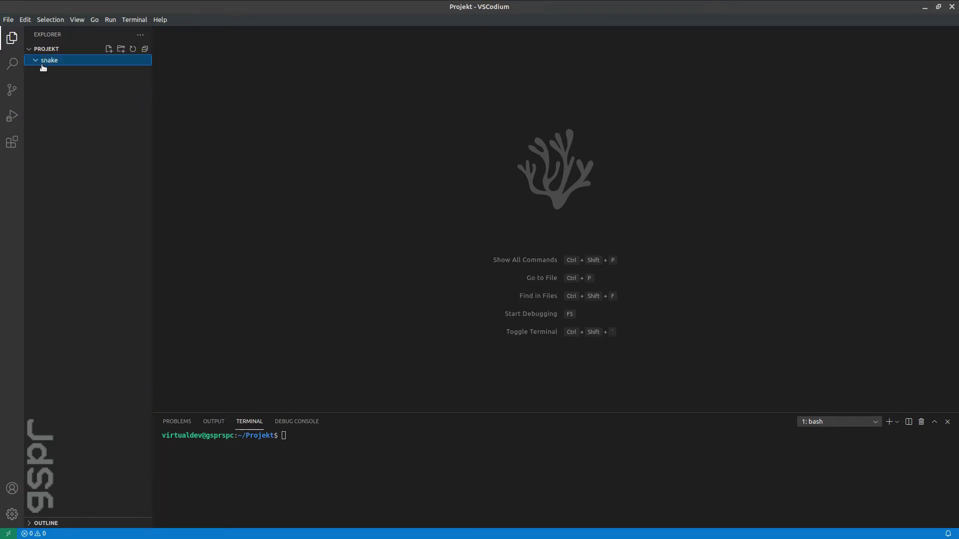
pyautogui.click(109, 50)
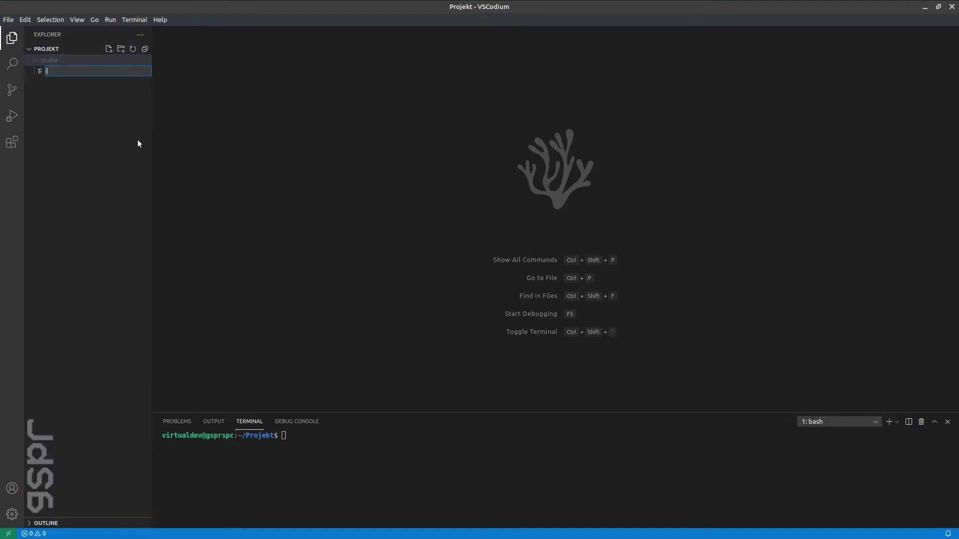
pyautogui.write('index.html')
pyautogui.press('Return')
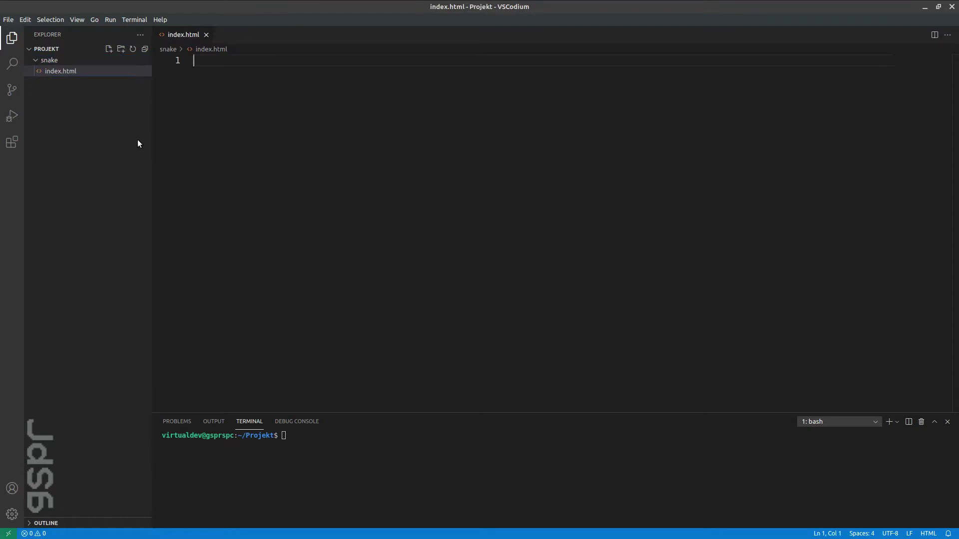
pyautogui.write('<canvas ')
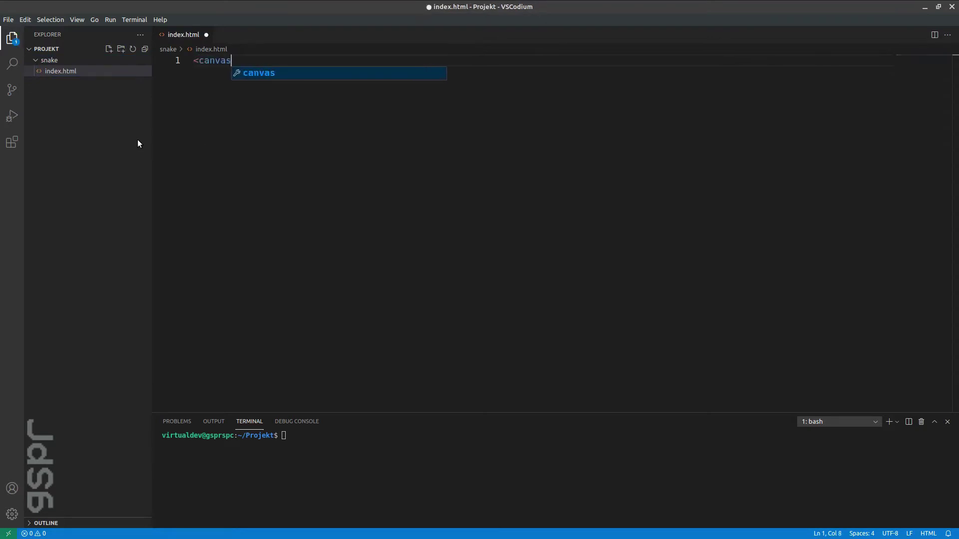
pyautogui.write("is='")
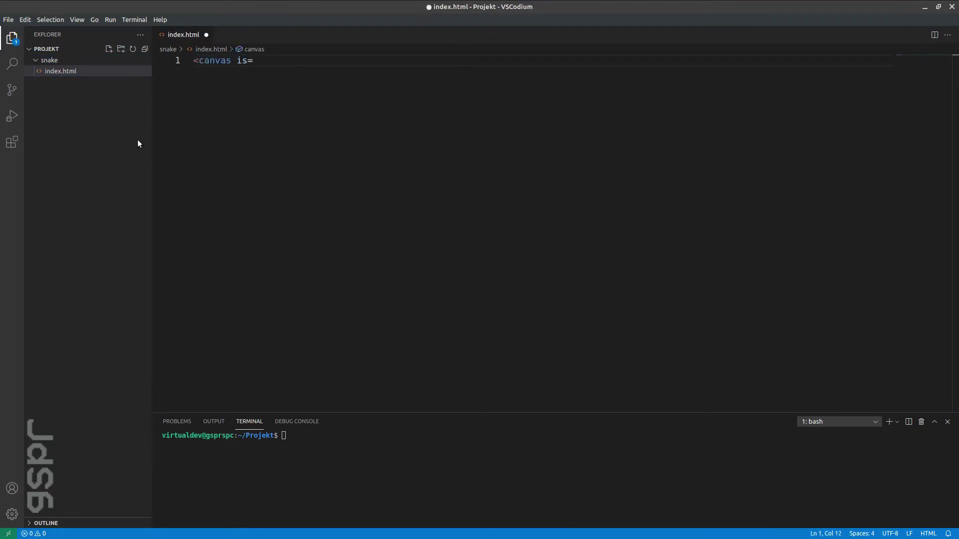
pyautogui.write('field')
pyautogui.write("'></canvas>")
# - Add <script src='snake.js'></script> below the canvas in index.html and save
pyautogui.press('End')
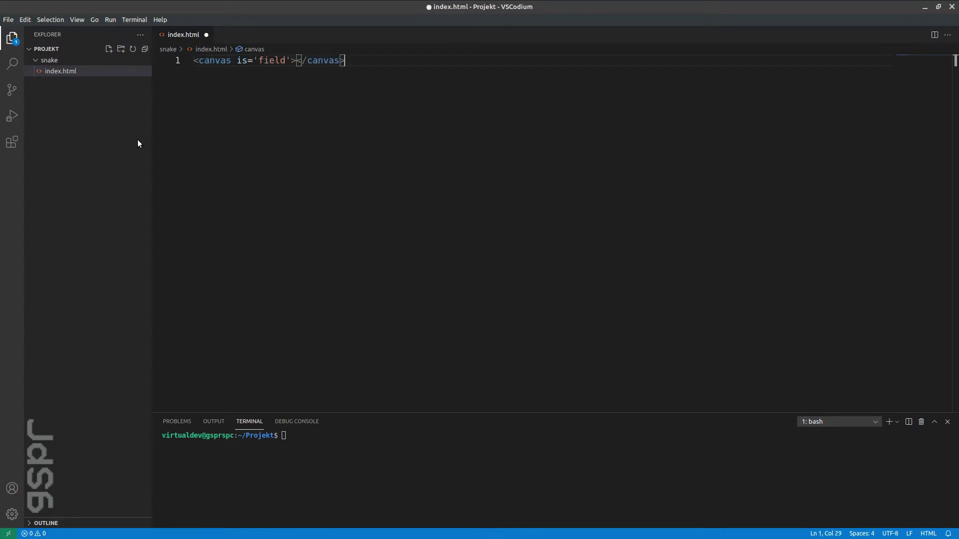
pyautogui.press('Return')
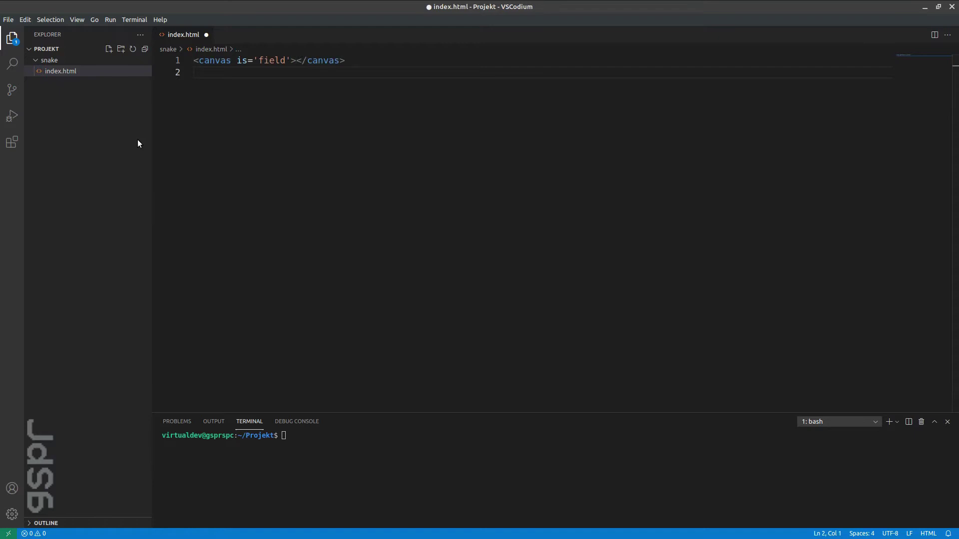
pyautogui.write('<')
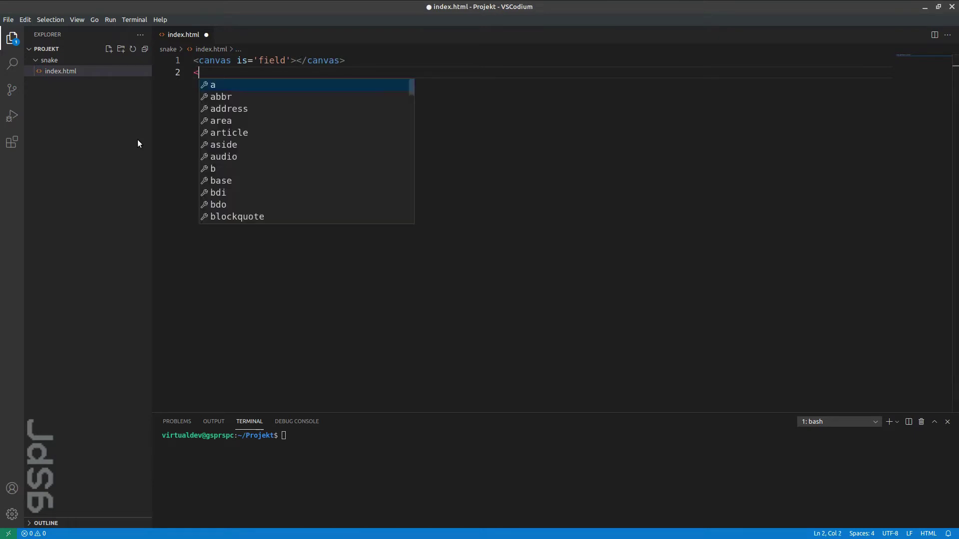
pyautogui.write('script')
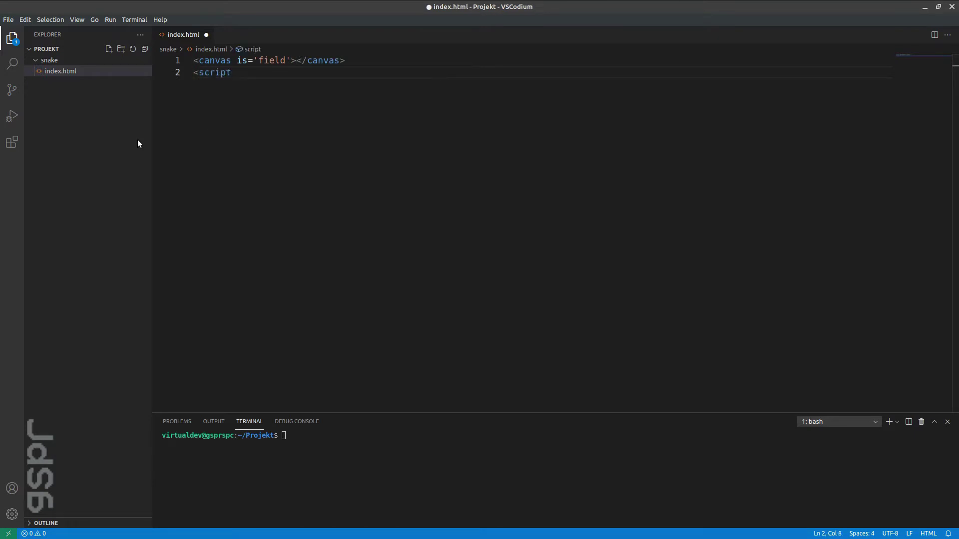
pyautogui.write(' src')
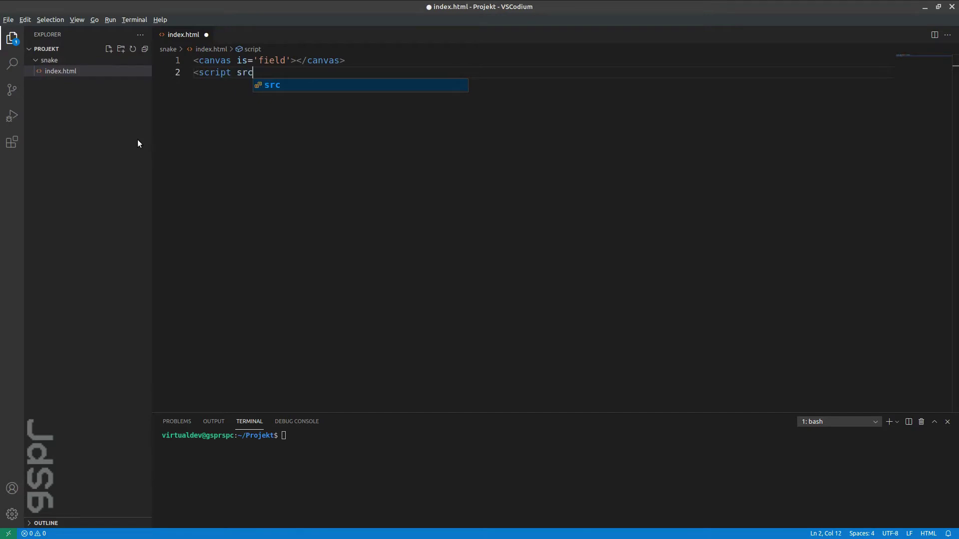
pyautogui.write("='snak")
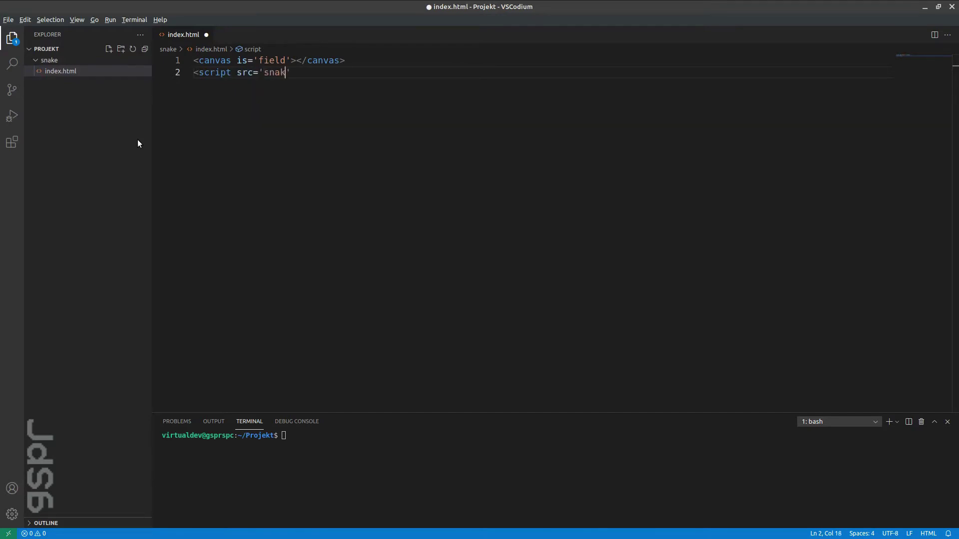
pyautogui.write("e.js'></script>")
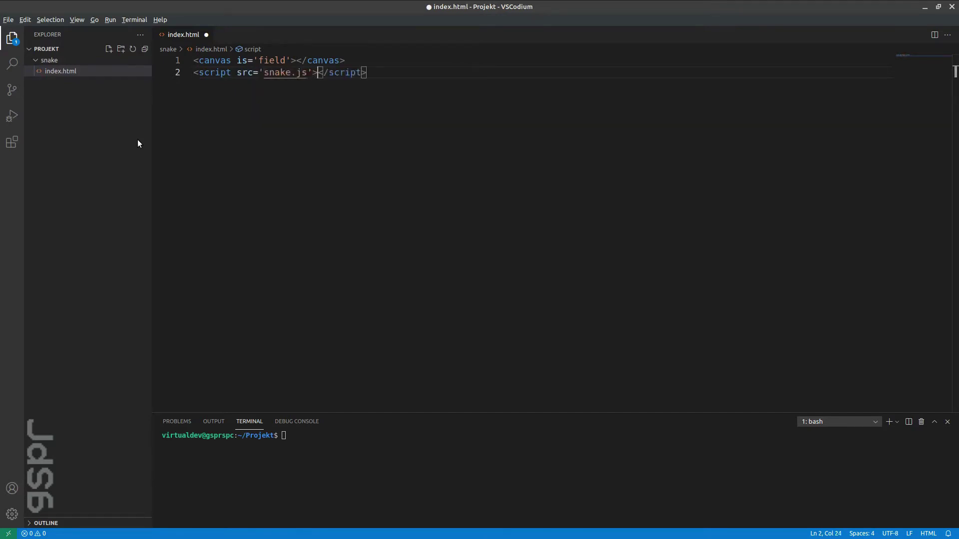
pyautogui.hotkey('ctrl', 's')
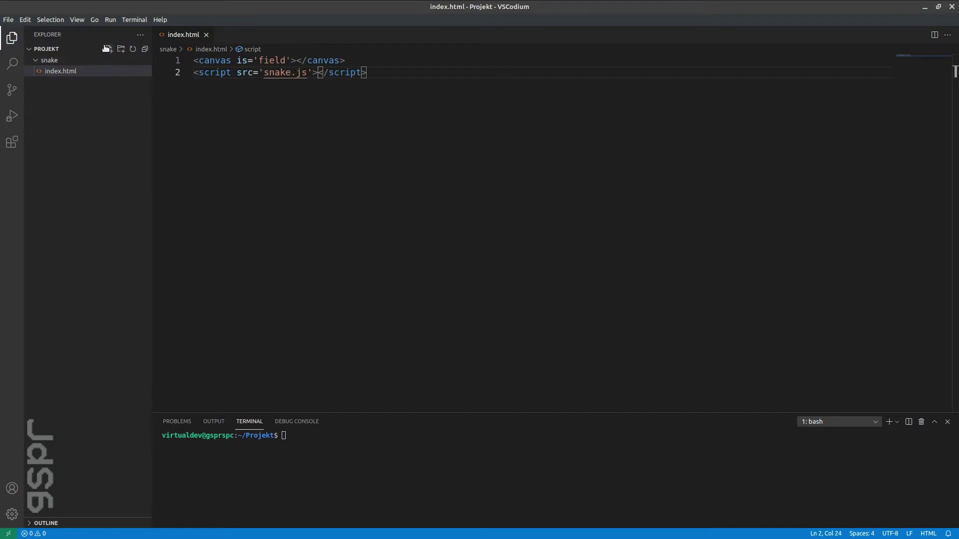
# - Create snake.js with an empty (function(){ })(); wrapper containing blank lines
pyautogui.click(109, 48)
pyautogui.write('snake.js')
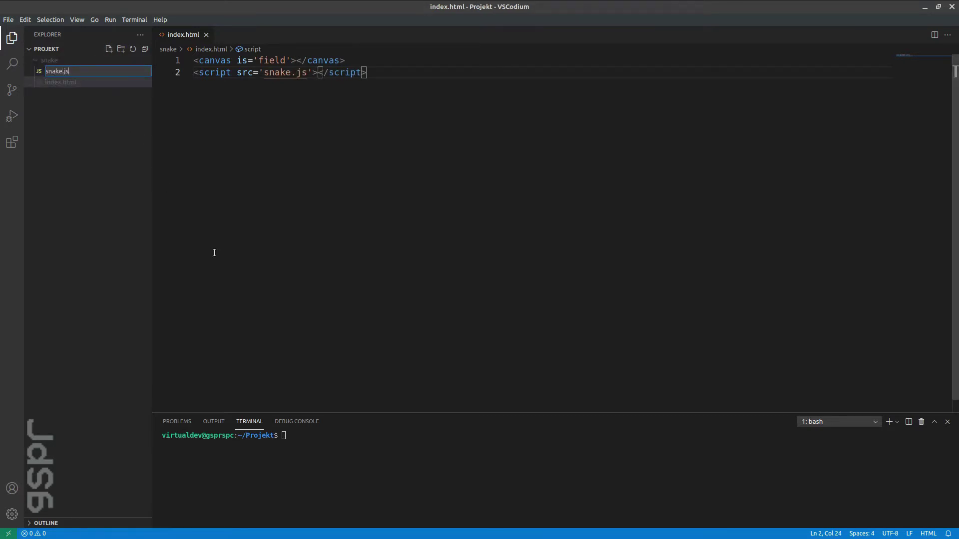
pyautogui.press('Return')
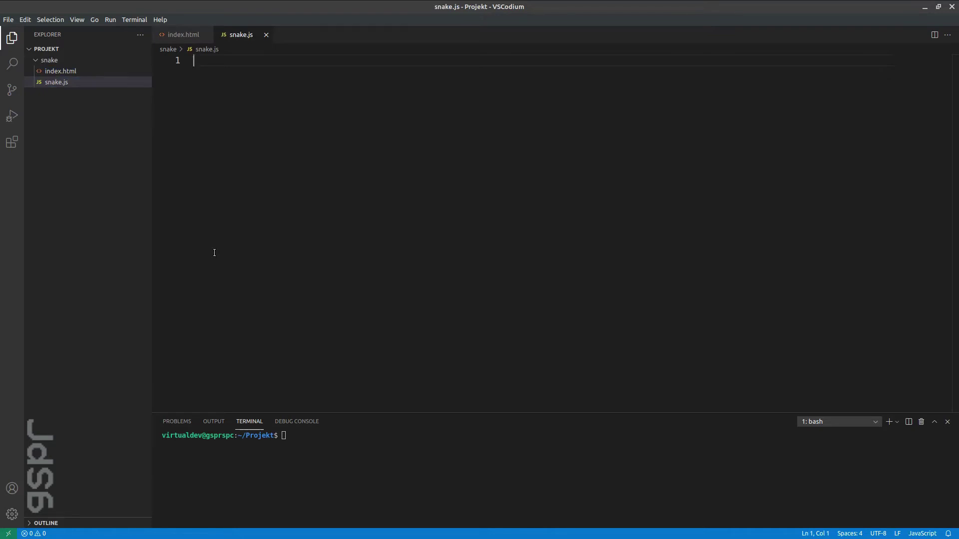
pyautogui.write('(')
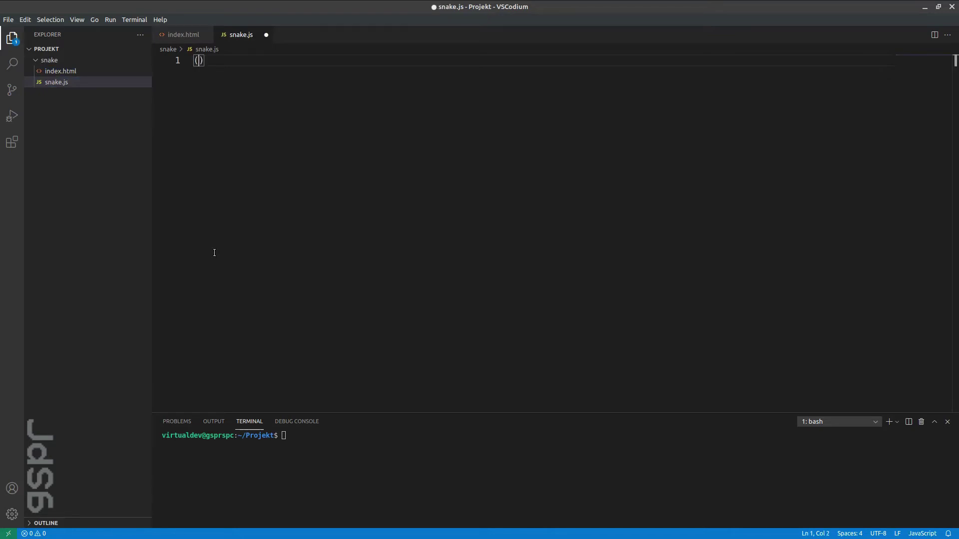
pyautogui.write('function')
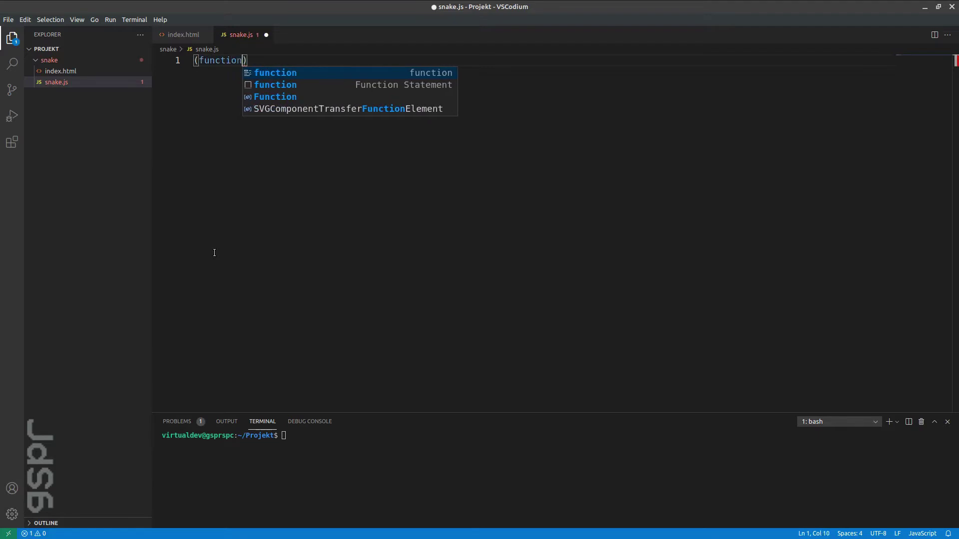
pyautogui.write('(){')
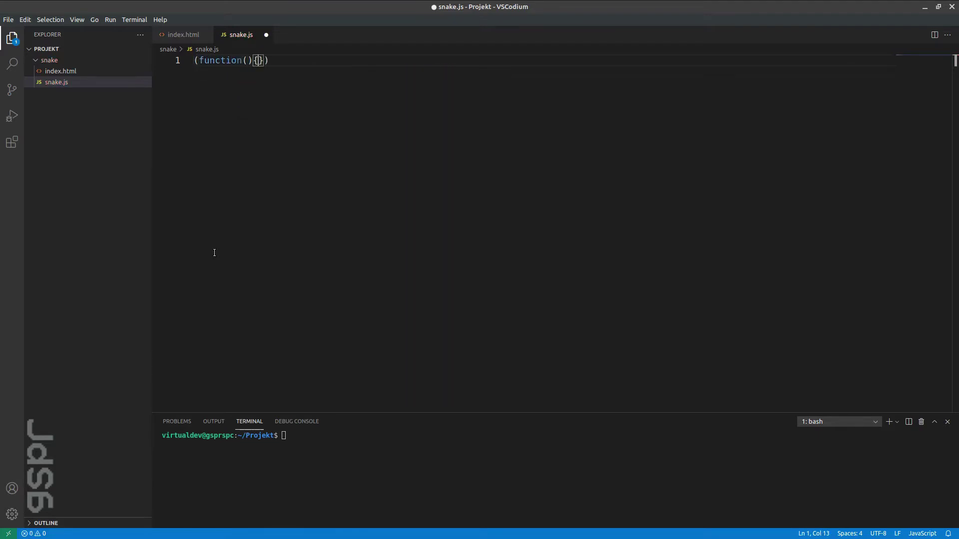
pyautogui.press('Return')
pyautogui.press('Return')
pyautogui.press('Return')
pyautogui.press('Return')
pyautogui.press('Down')
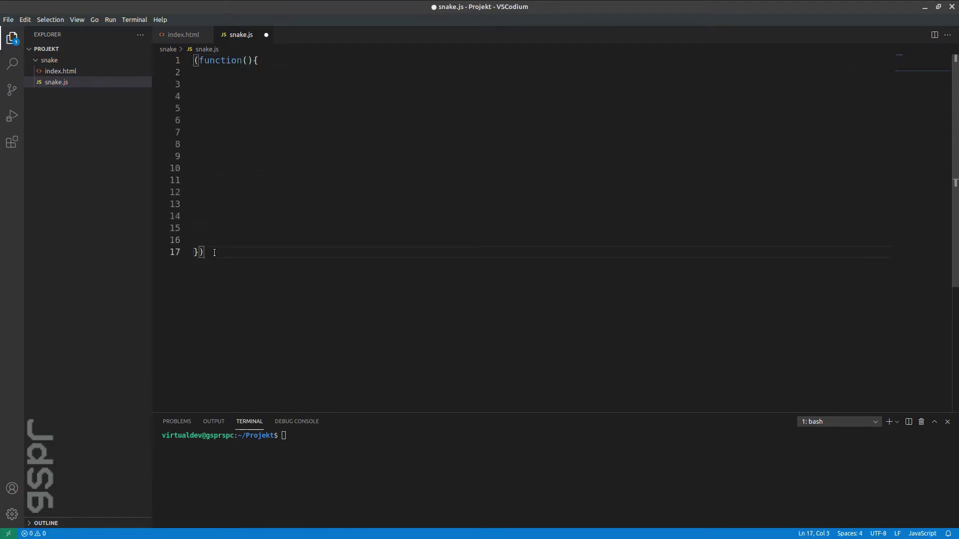
pyautogui.write('();')
# - Save snake.js with the caret on the first line inside the function, ready for var SIZE = 500
pyautogui.press('Up')
pyautogui.press('Up')
pyautogui.press('Up')
pyautogui.press('Up')
pyautogui.press('Up')
pyautogui.press('Up')
pyautogui.press('Up')
pyautogui.press('Up')
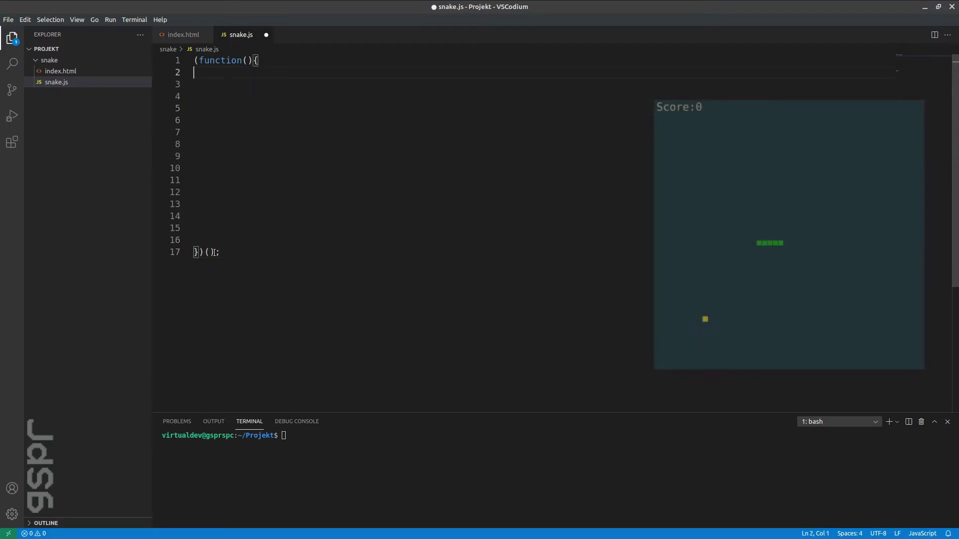
pyautogui.hotkey('ctrl', 's')
pyautogui.write('va')
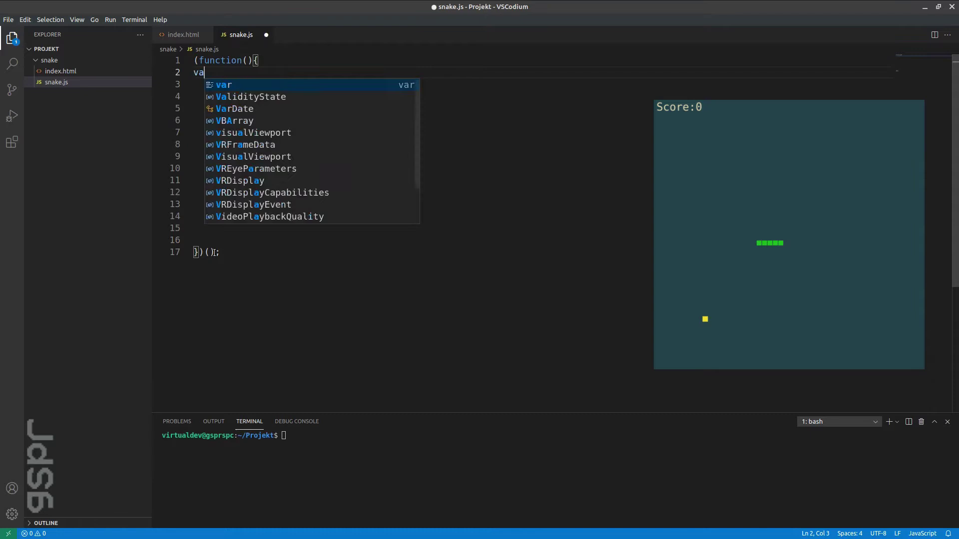
pyautogui.write('r SIZE = 500;')
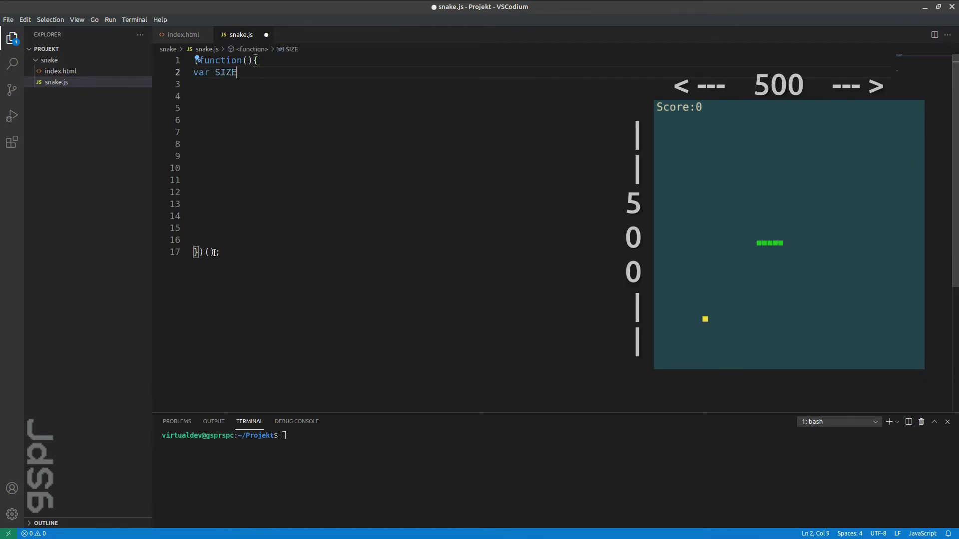
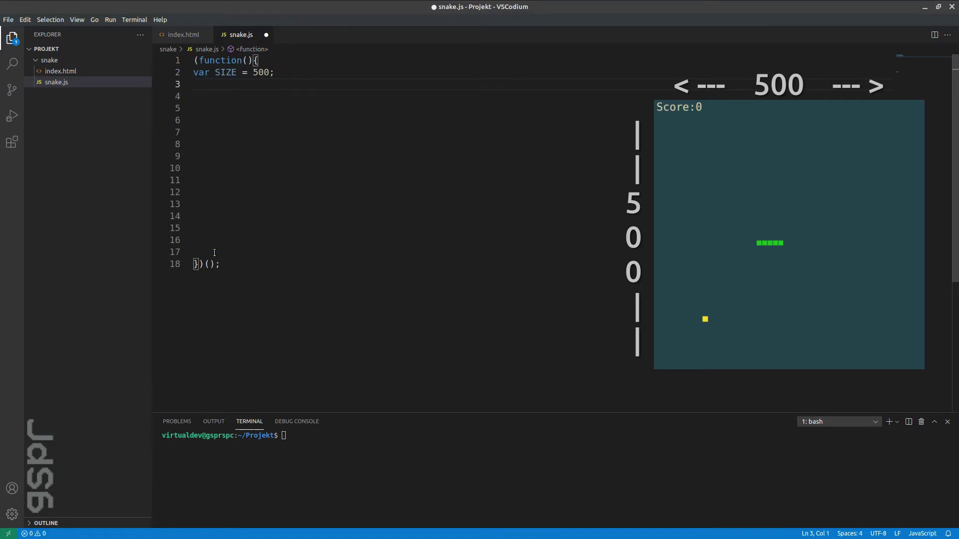
pyautogui.write('var GRI')
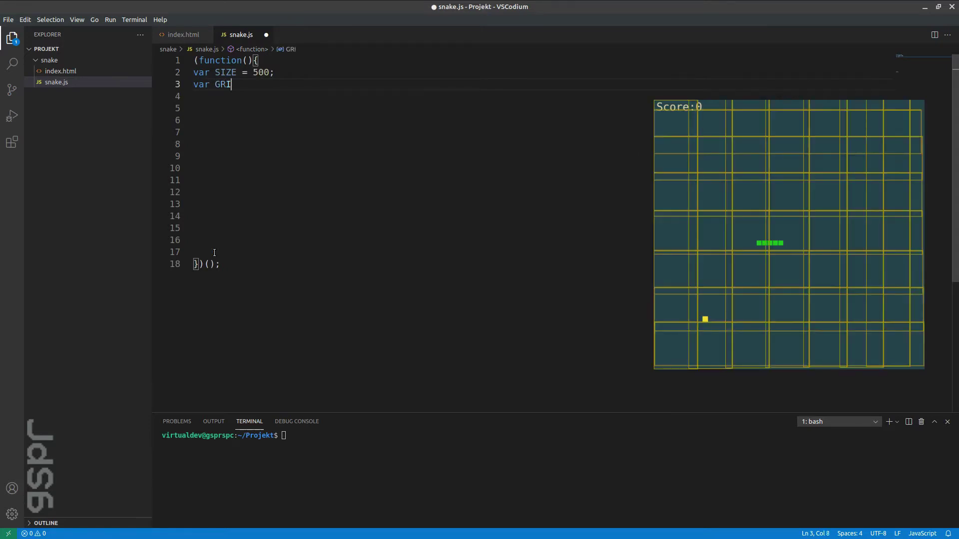
pyautogui.write('D_SIZE = ')
pyautogui.write('SIZE /')
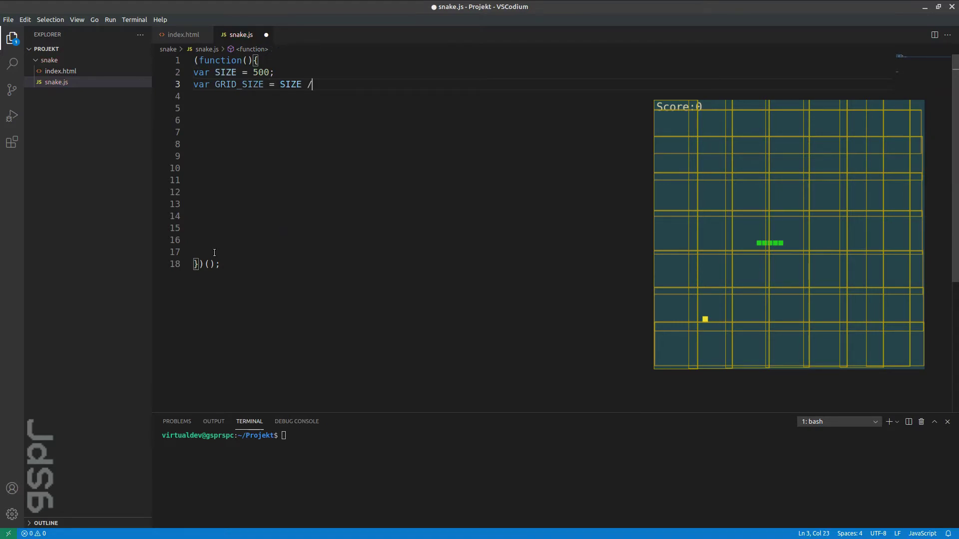
pyautogui.write(' 50;')
# - Finish the 'var GRID_SIZE = SIZE / 50;' line and start a new line below it
pyautogui.press('Return')
pyautogui.write('var fi')
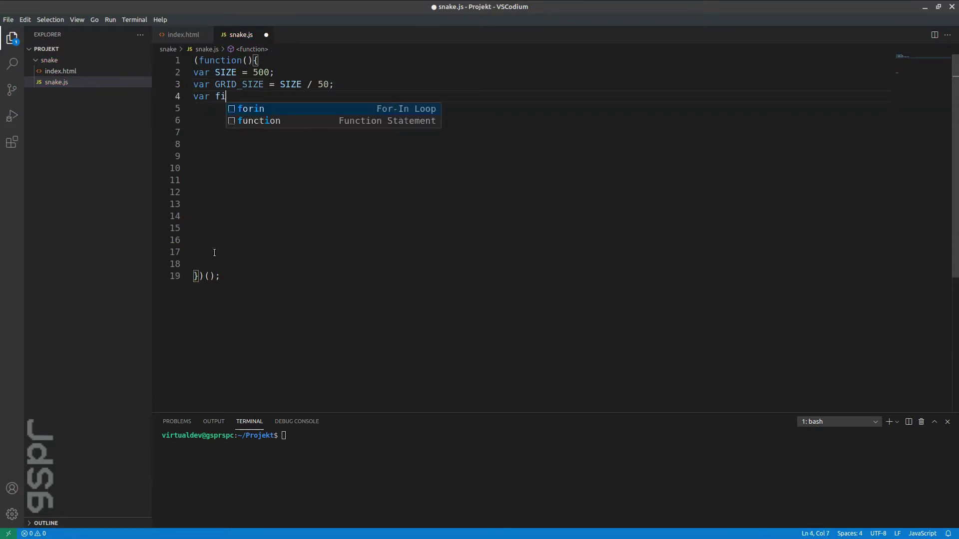
pyautogui.write('eld =')
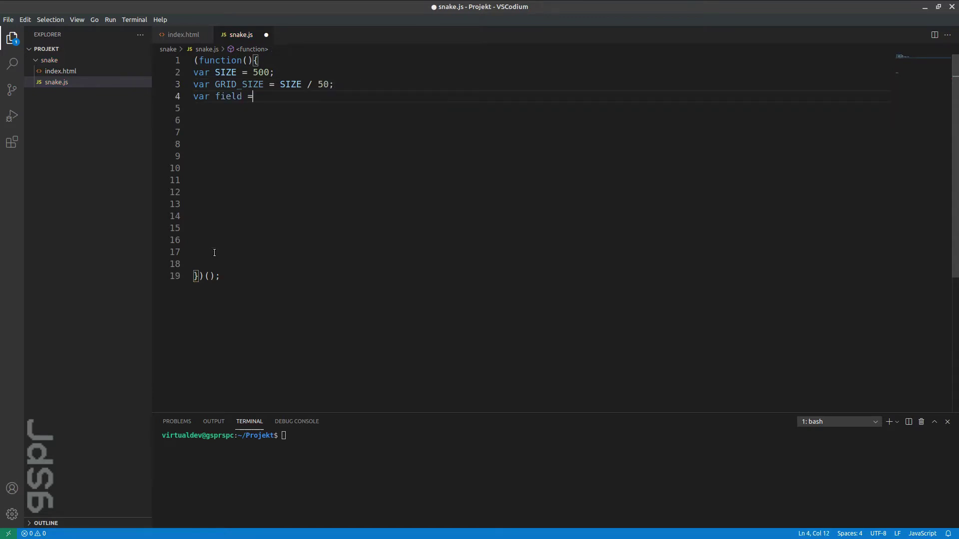
pyautogui.write(' document.ge')
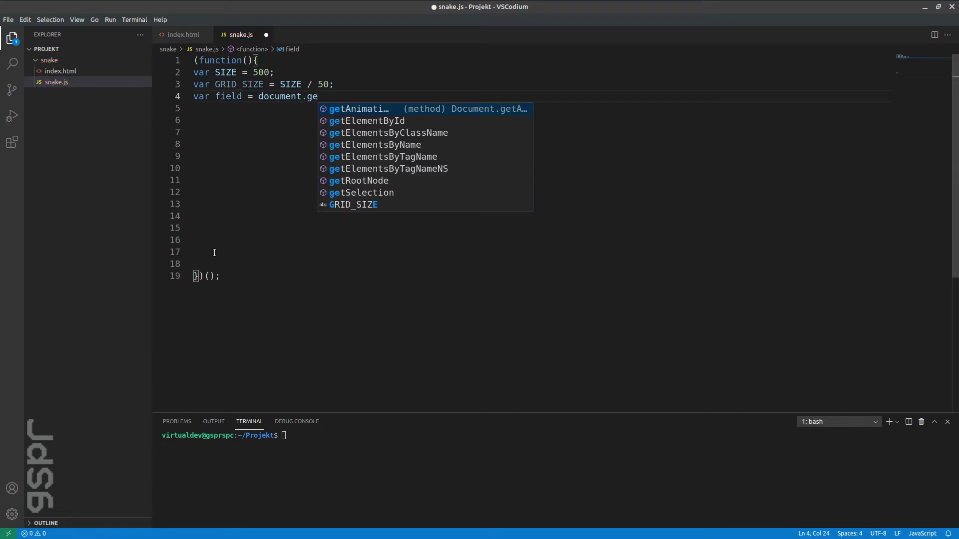
# - Store the canvas from getElementById('field') in a field variable and save
pyautogui.press('Down')
pyautogui.press('Return')
pyautogui.write("('fi")
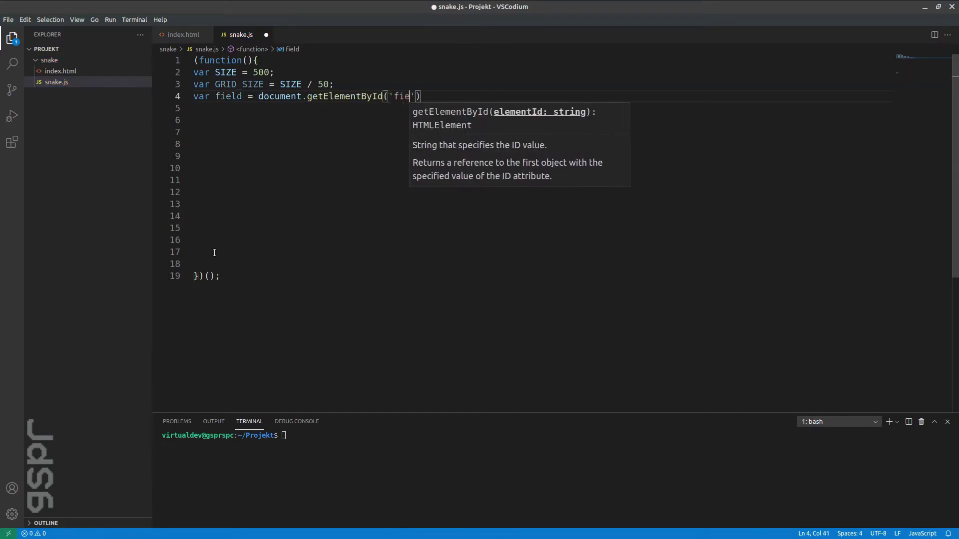
pyautogui.write("eld');")
pyautogui.hotkey('ctrl', 's')
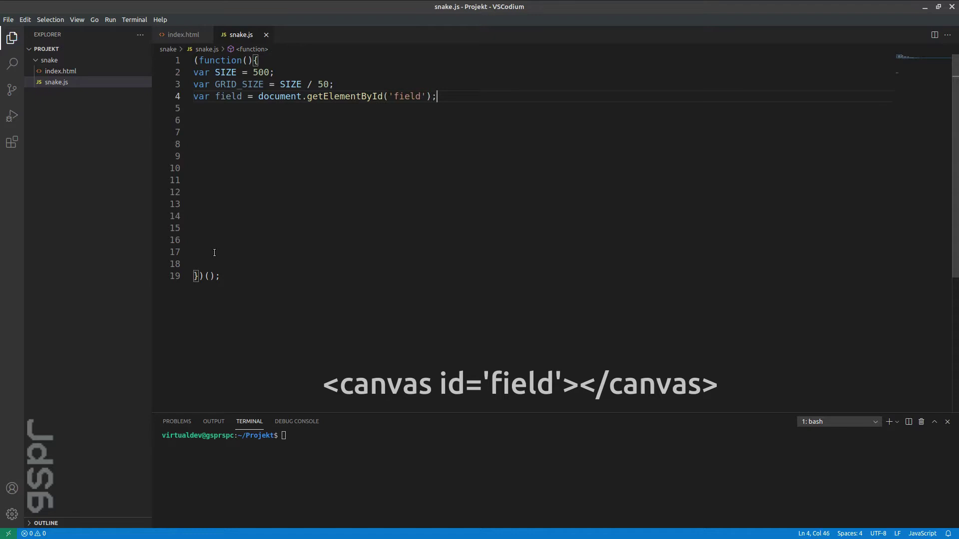
# - Set field height and width to SIZE * 2 and style size to SIZE + 'px', then save
pyautogui.press('Return')
pyautogui.write('fi')
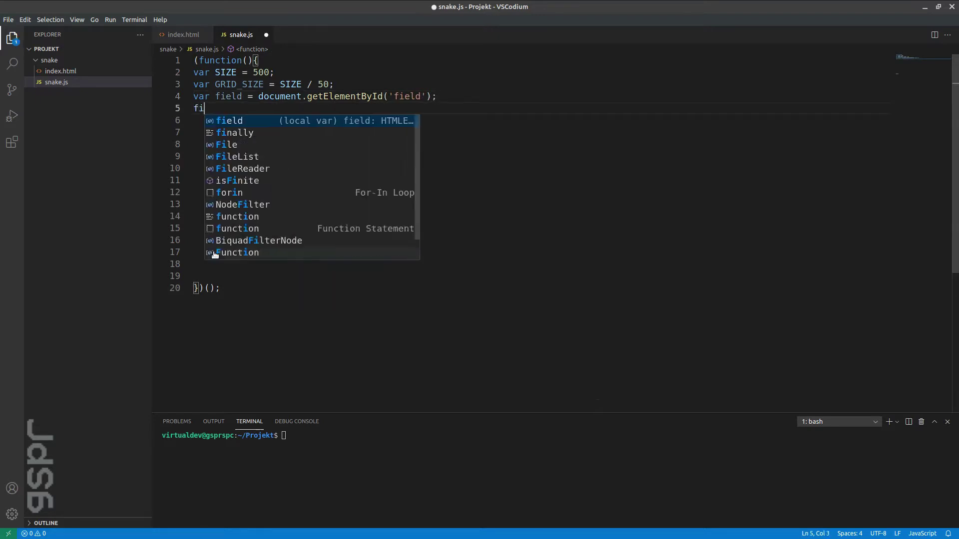
pyautogui.write('eld.height')
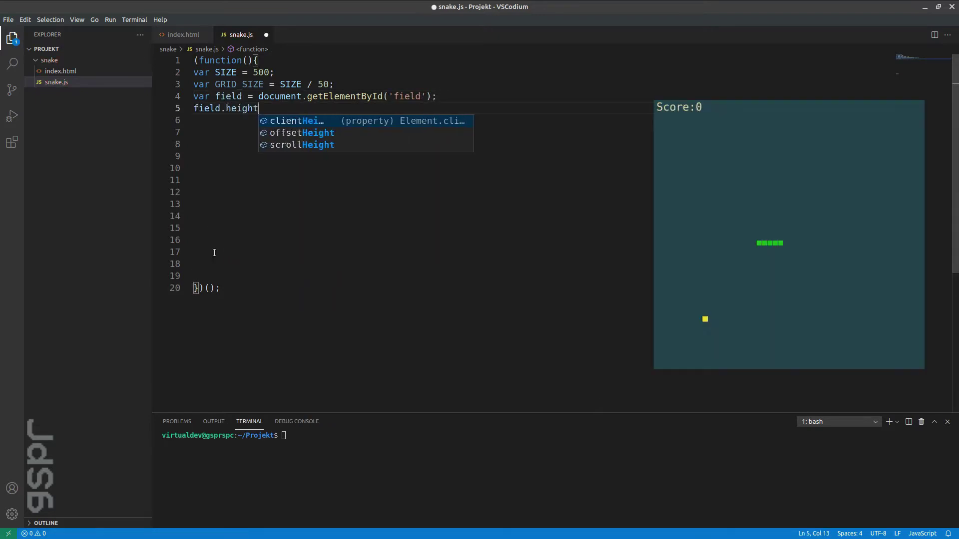
pyautogui.press('Escape')
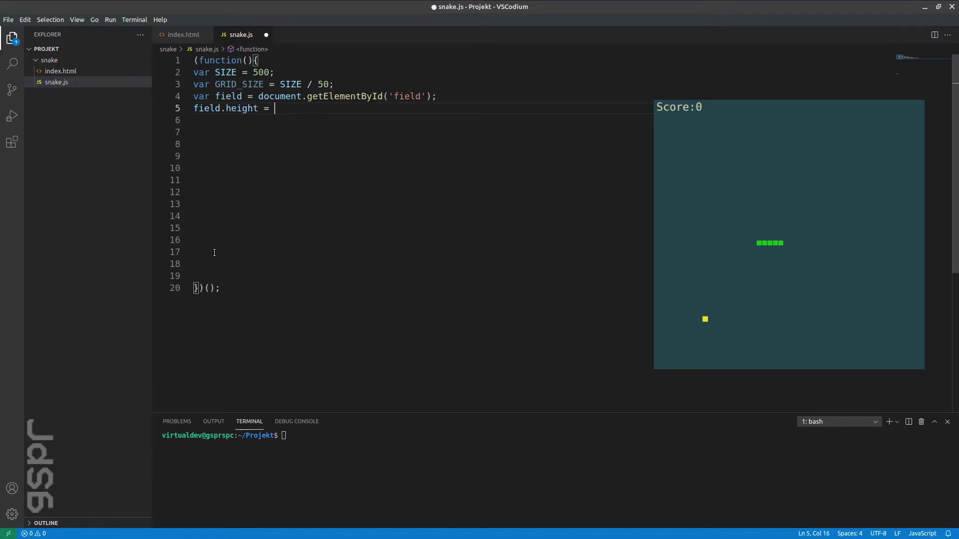
pyautogui.write('field.width ')
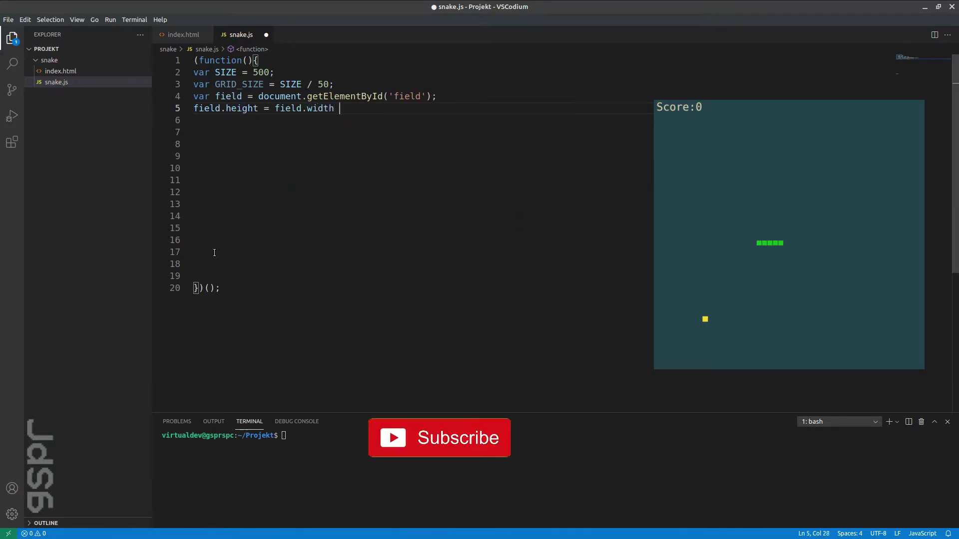
pyautogui.write('= SIZE')
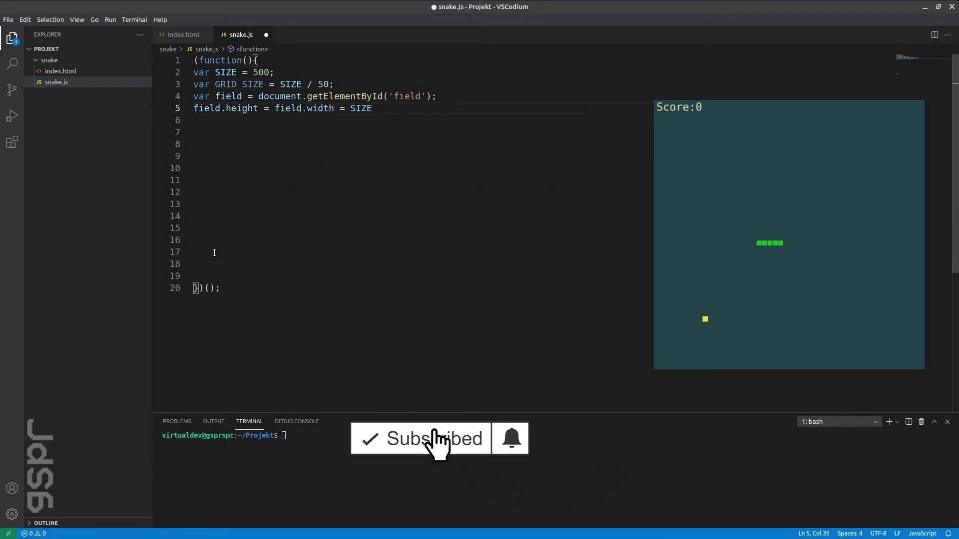
pyautogui.write(' * 2;')
pyautogui.press('Return')
pyautogui.write('field')
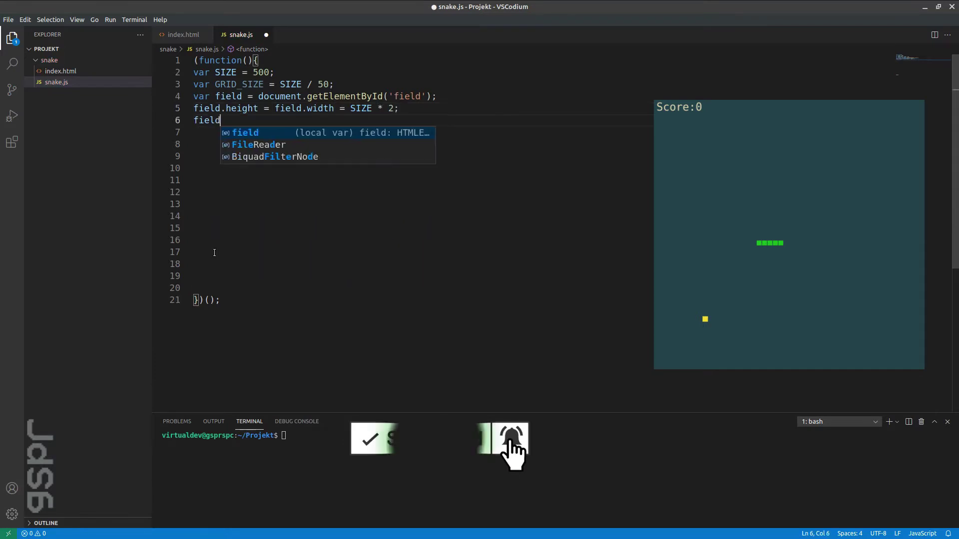
pyautogui.write('.style')
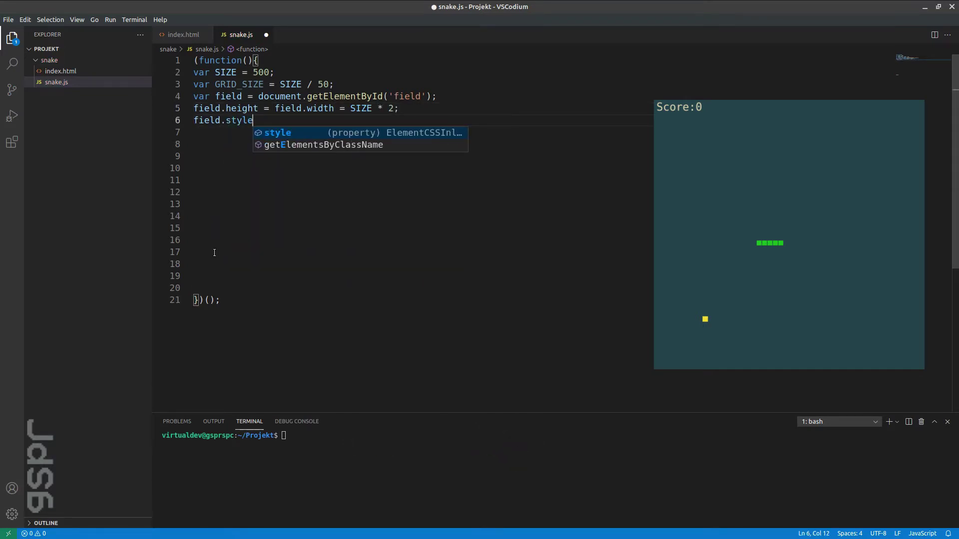
pyautogui.write('.width')
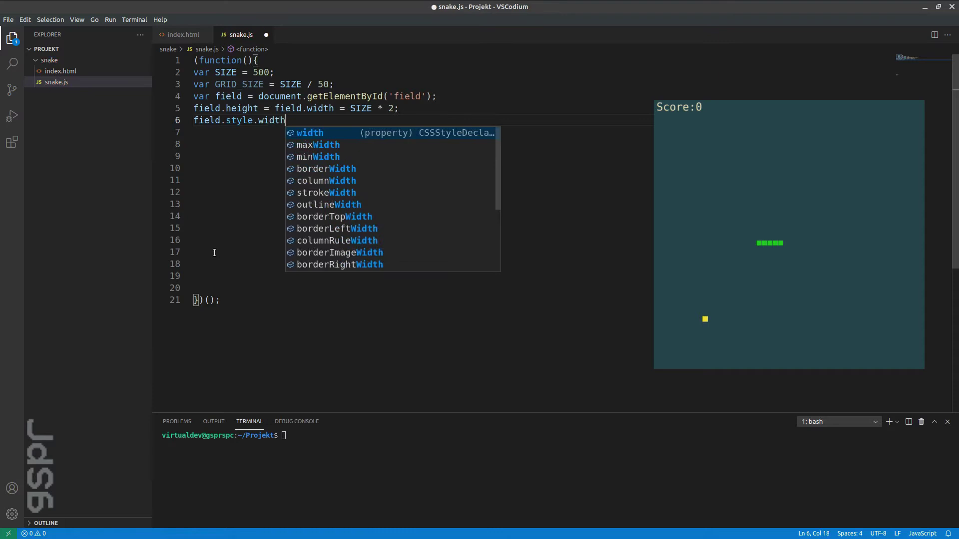
pyautogui.write(' = field.s')
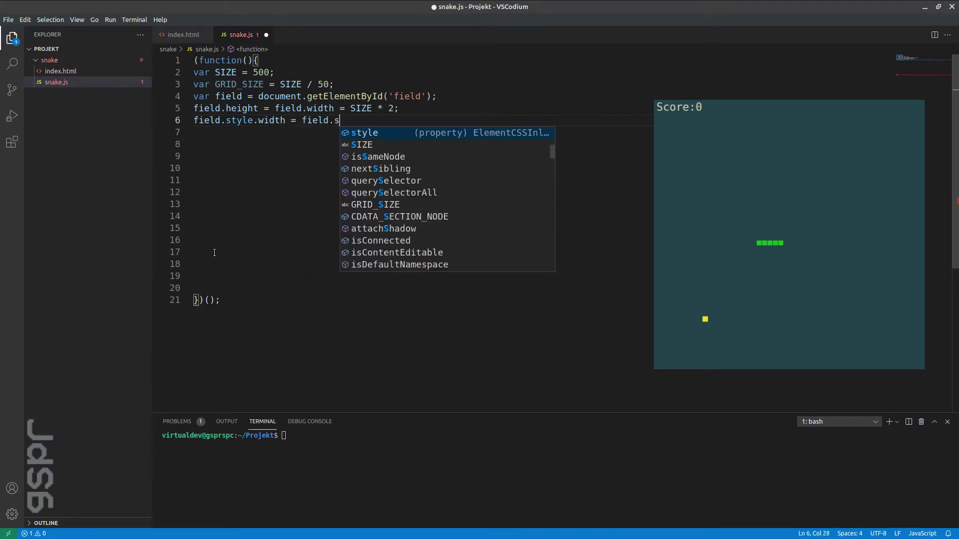
pyautogui.write('tyle.height ')
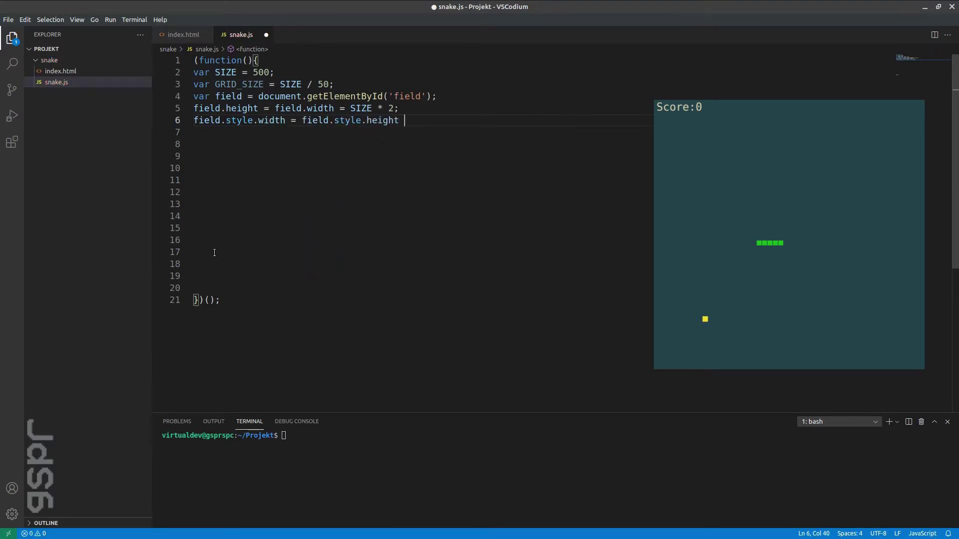
pyautogui.write('= SIZE ')
pyautogui.write('+ ')
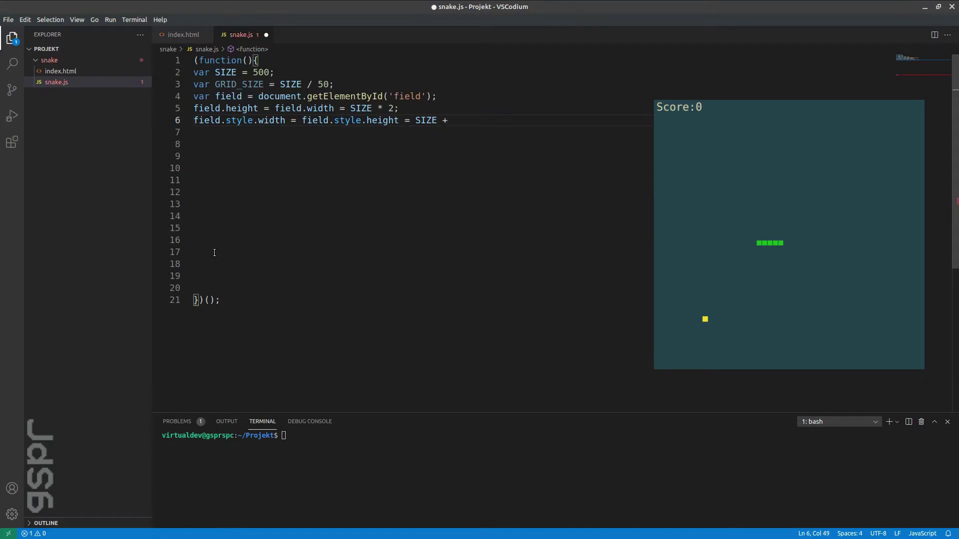
pyautogui.write("'px';")
pyautogui.hotkey('ctrl', 's')
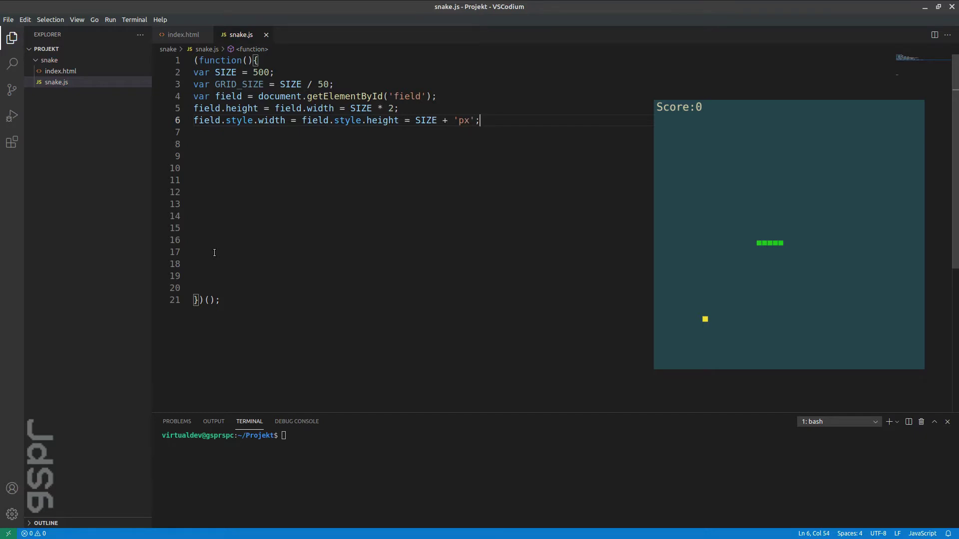
# - Store the canvas 2D context in ctx, scale it by 2, 2, and save snake.js
pyautogui.press('Return')
pyautogui.write('var ct')
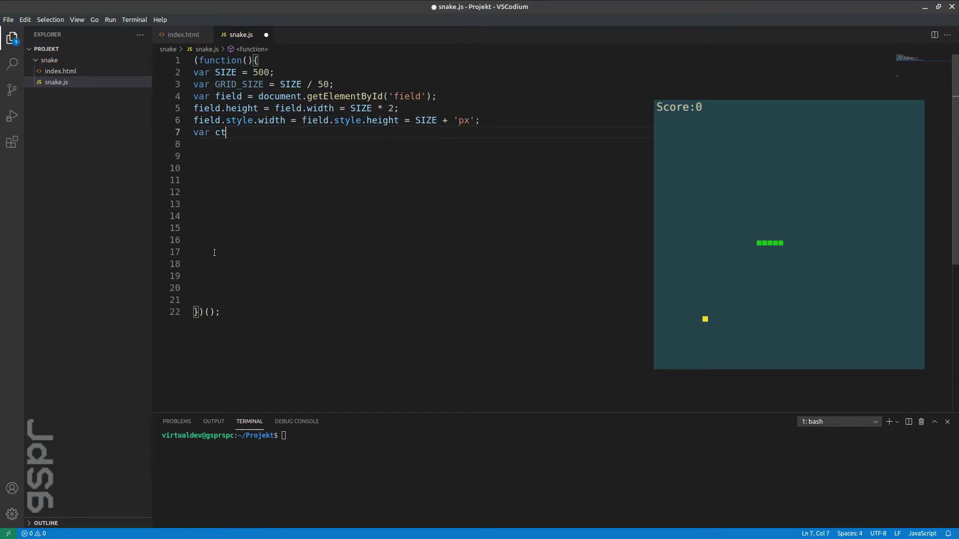
pyautogui.write('x = ')
pyautogui.write('field.getCo')
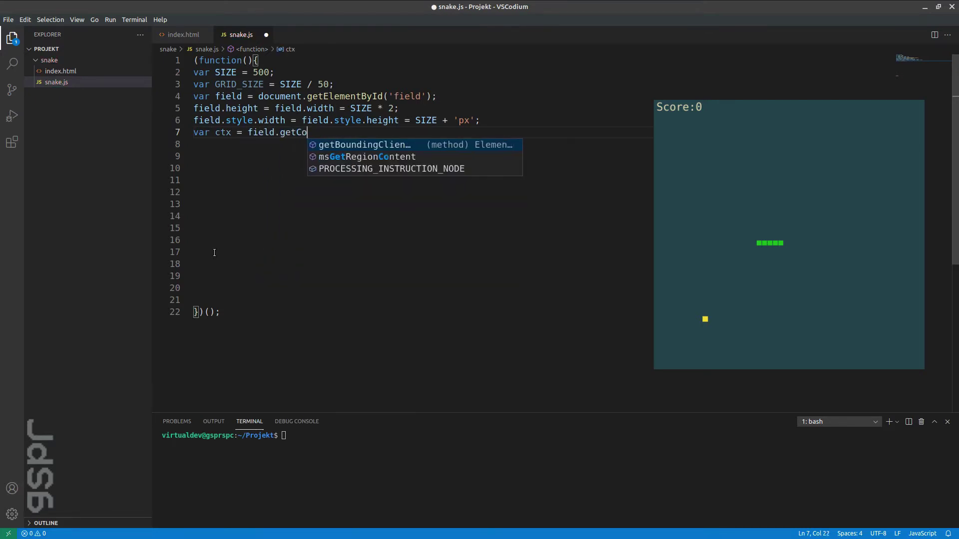
pyautogui.write('ntext(')
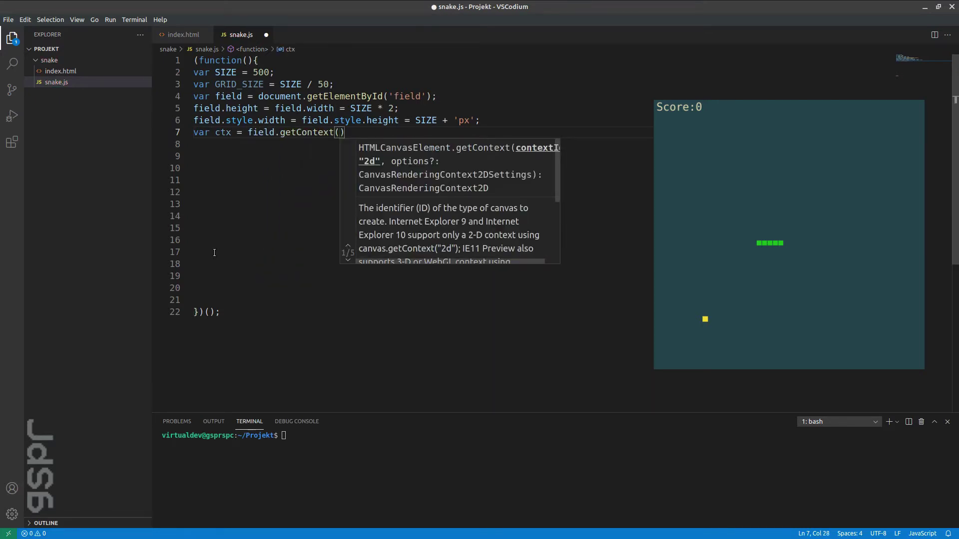
pyautogui.write("'2d')")
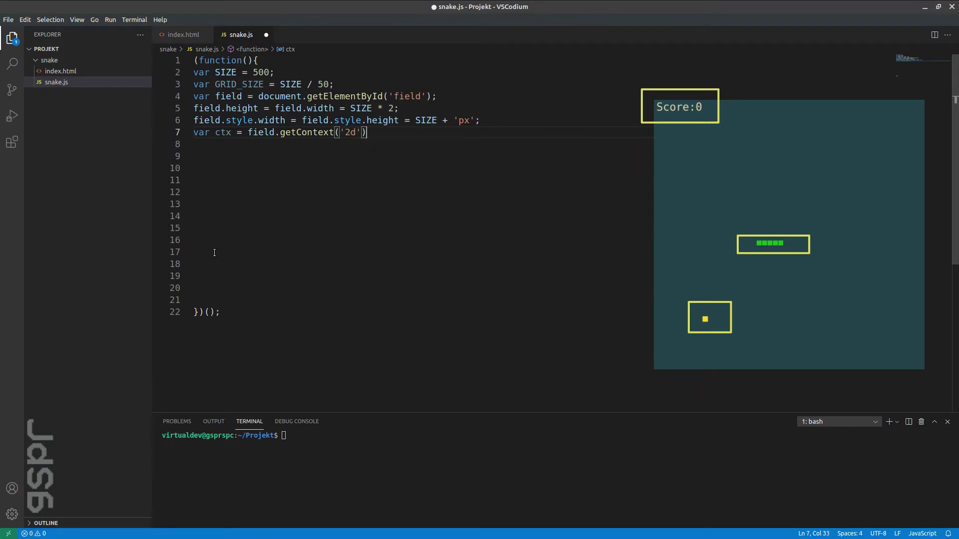
pyautogui.write(';')
pyautogui.press('Return')
pyautogui.hotkey('ctrl', 's')
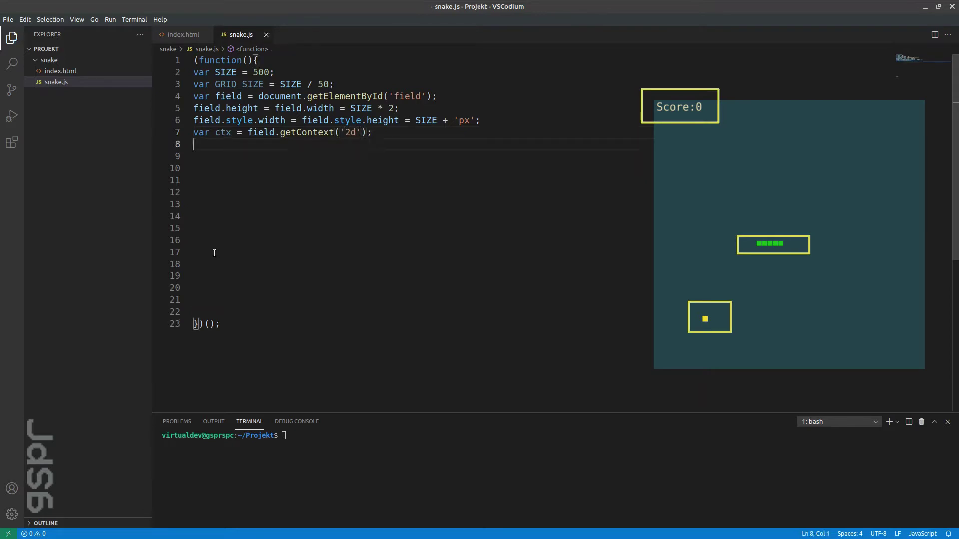
pyautogui.write('ctx.sca')
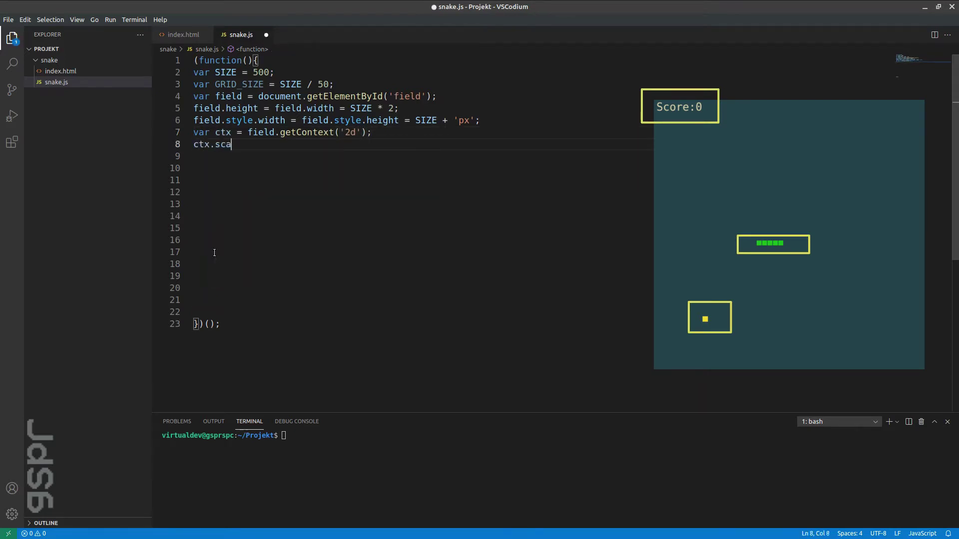
pyautogui.write('le(')
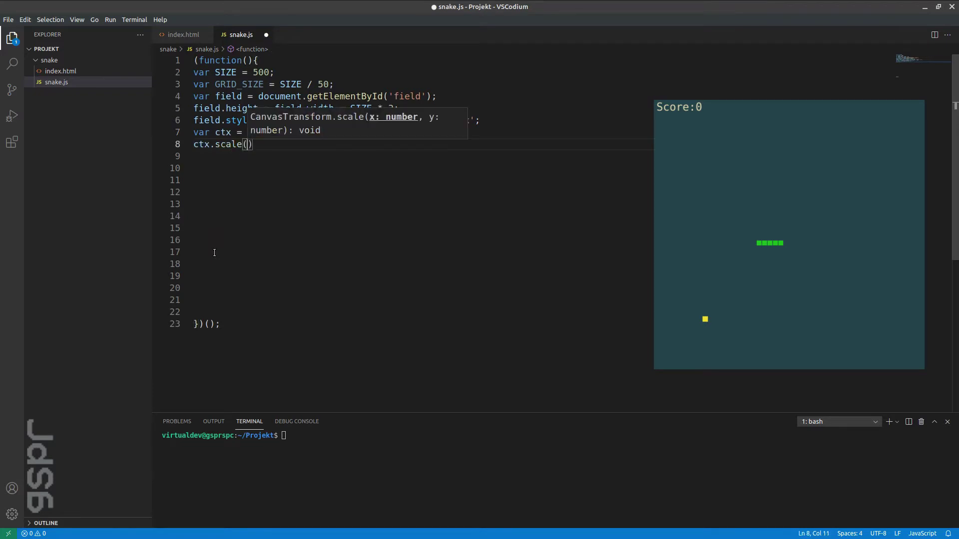
pyautogui.write('2, 2')
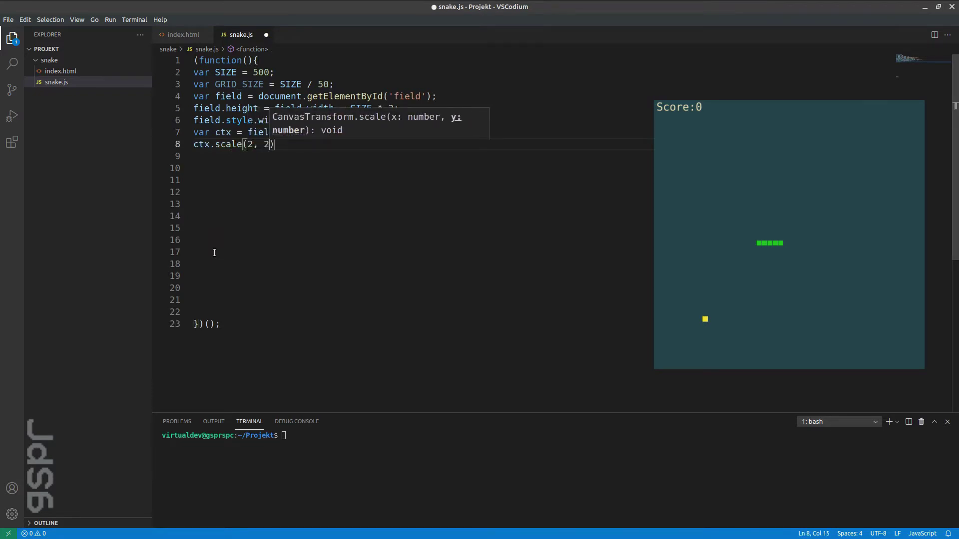
pyautogui.write(');')
pyautogui.press('Return')
pyautogui.press('Return')
pyautogui.hotkey('ctrl', 's')
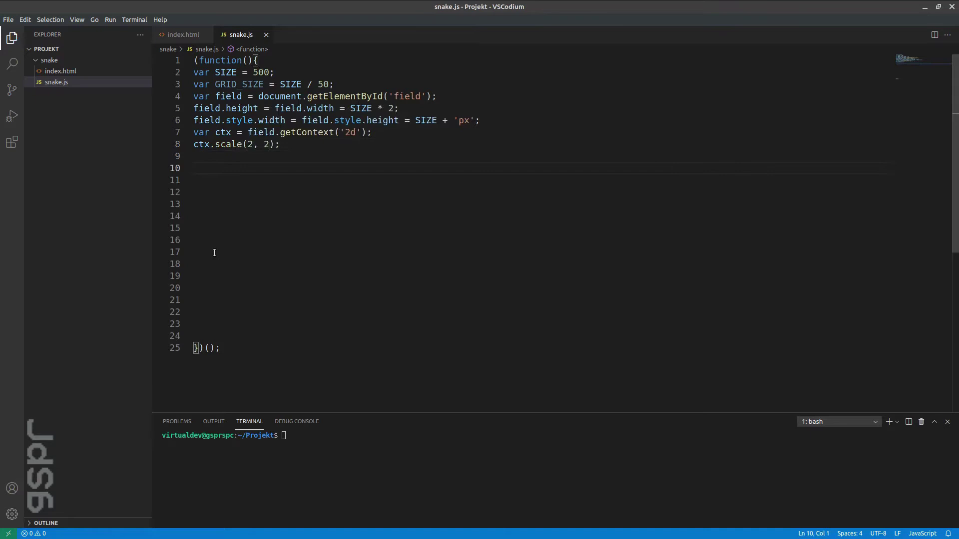
pyautogui.write('var directio')
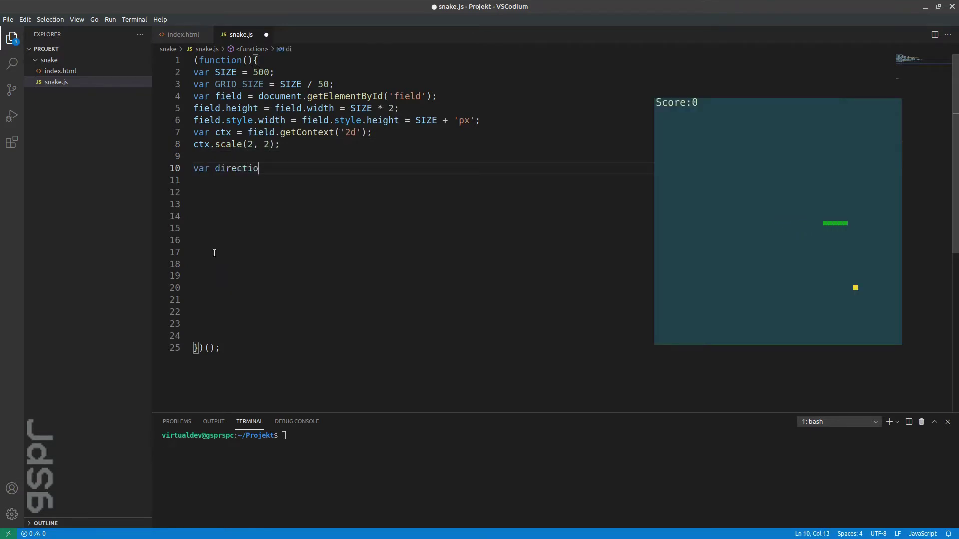
pyautogui.write('n = new')
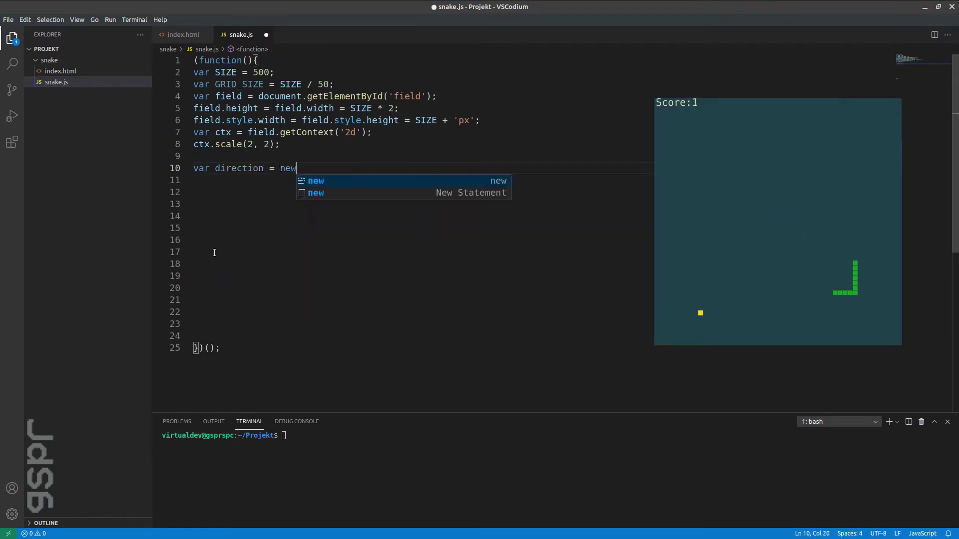
pyautogui.write('Dire')
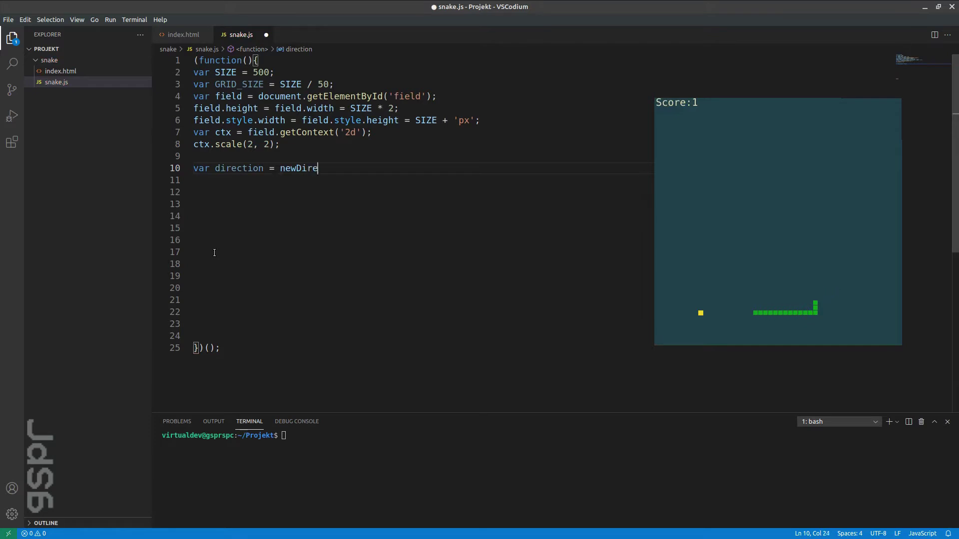
pyautogui.write('ction')
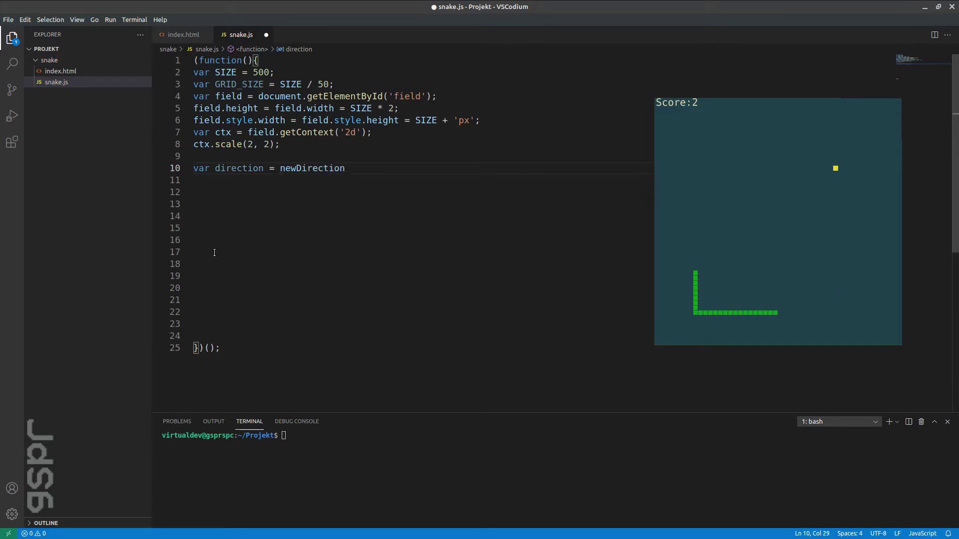
pyautogui.write(' = 1;')
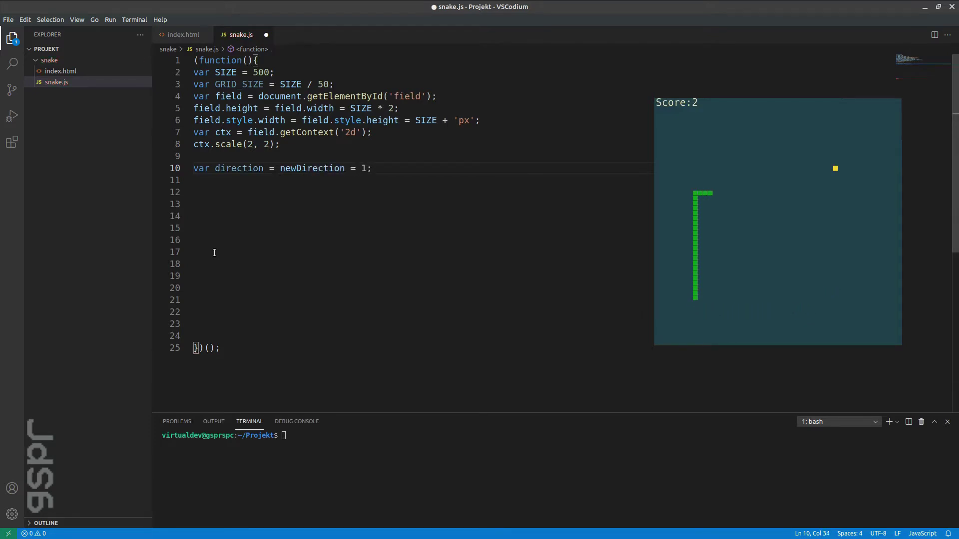
# - Declare direction and newDirection as 1, snakeLength 5 and a centred snake array, fixing the missing '='
pyautogui.press('Return')
pyautogui.write('var snake')
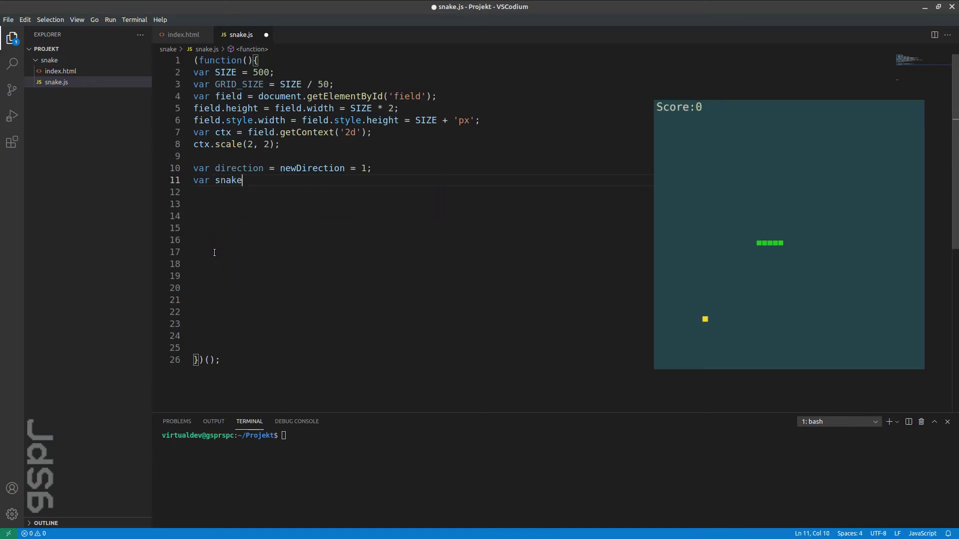
pyautogui.write('Len')
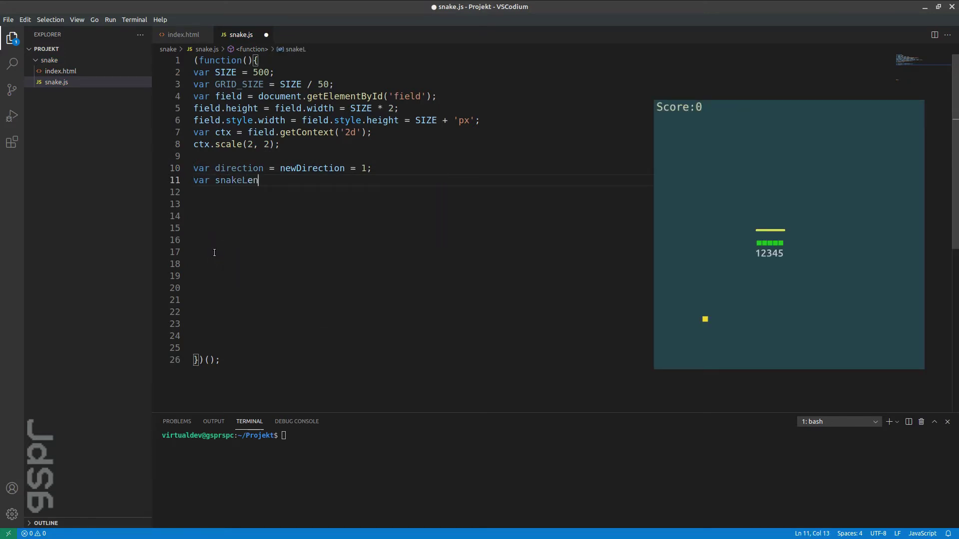
pyautogui.write('gth =')
pyautogui.write(' 5;')
pyautogui.press('Return')
pyautogui.write('var snake ')
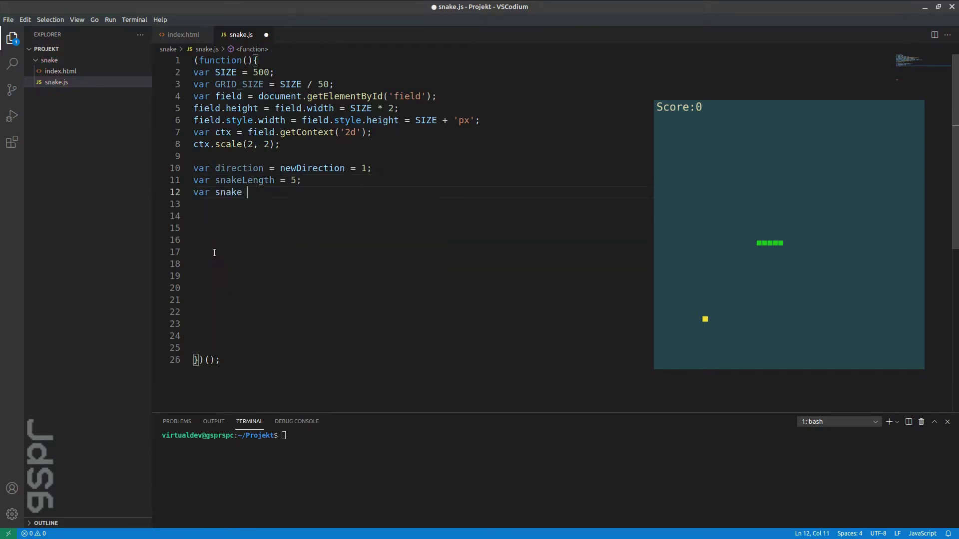
pyautogui.write('[')
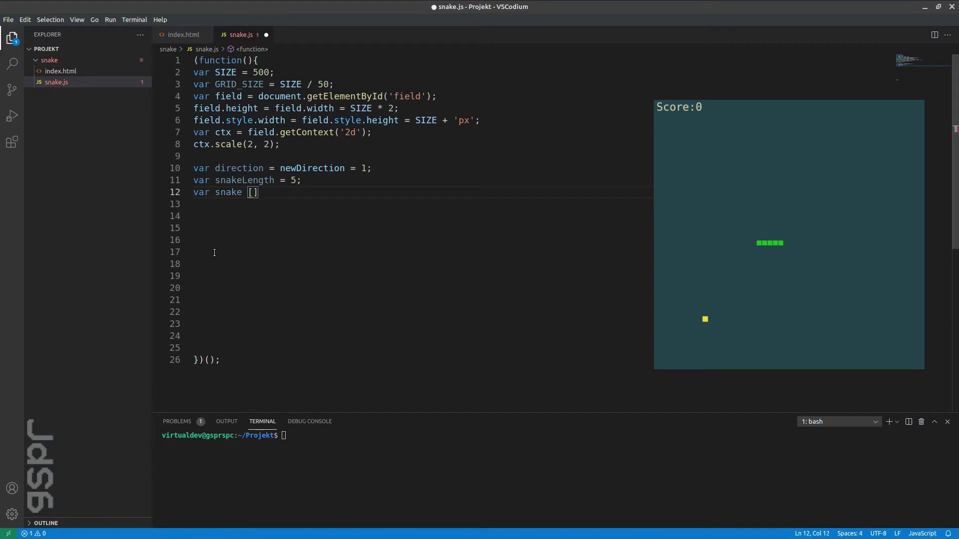
pyautogui.write('{x: SIZE')
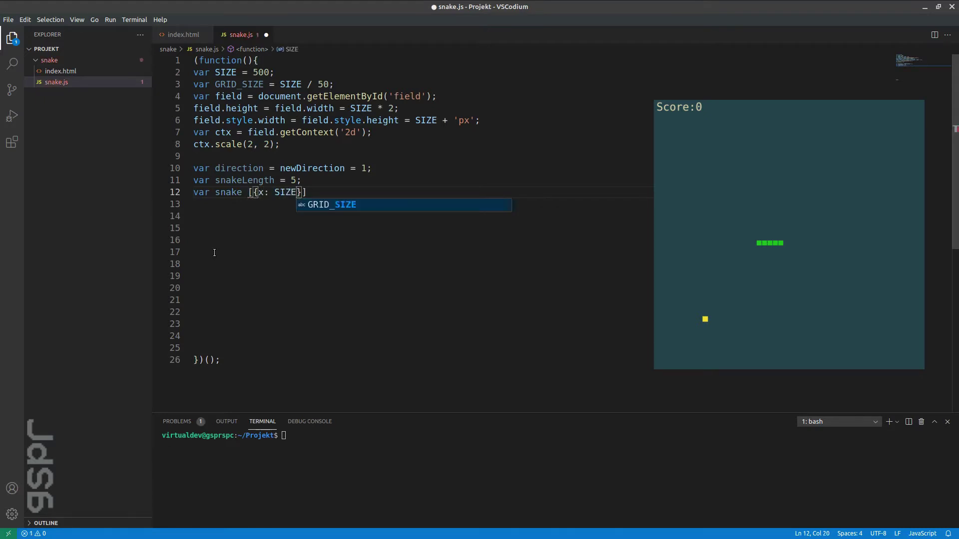
pyautogui.write(' / 2')
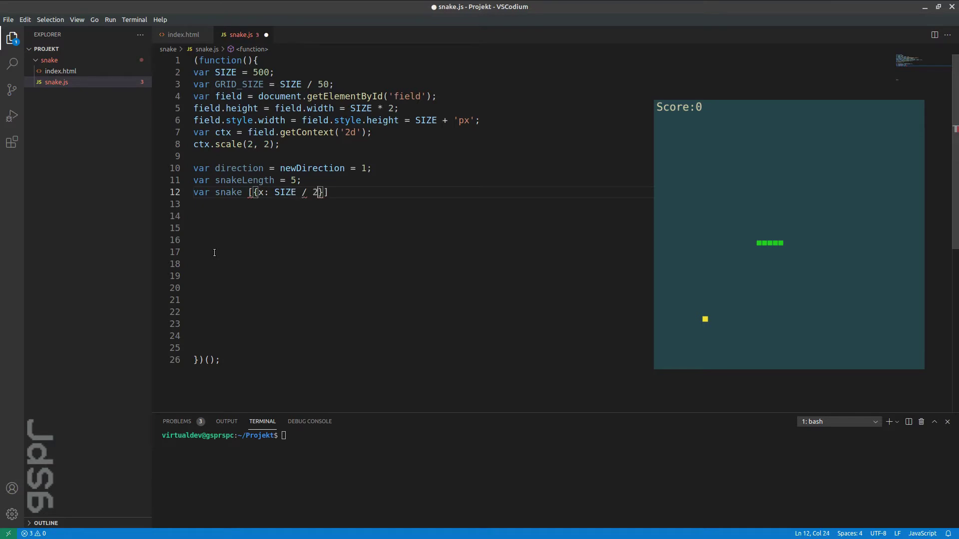
pyautogui.write(', y: SI')
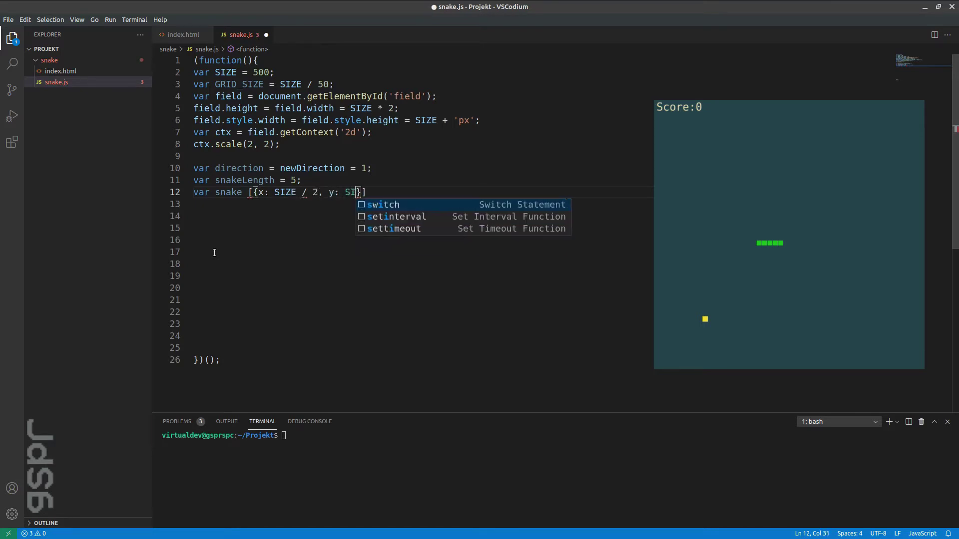
pyautogui.write('ZE / 2')
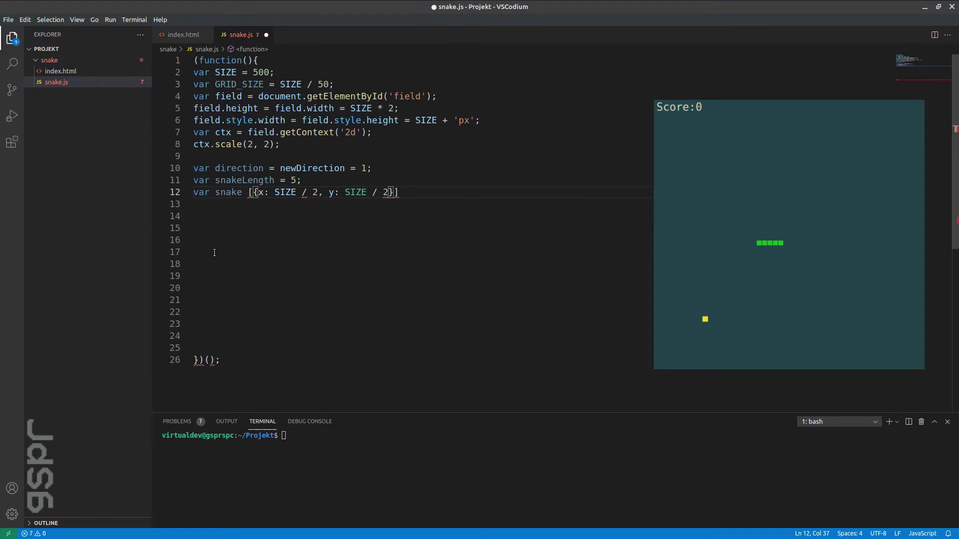
pyautogui.press('End')
pyautogui.write(';')
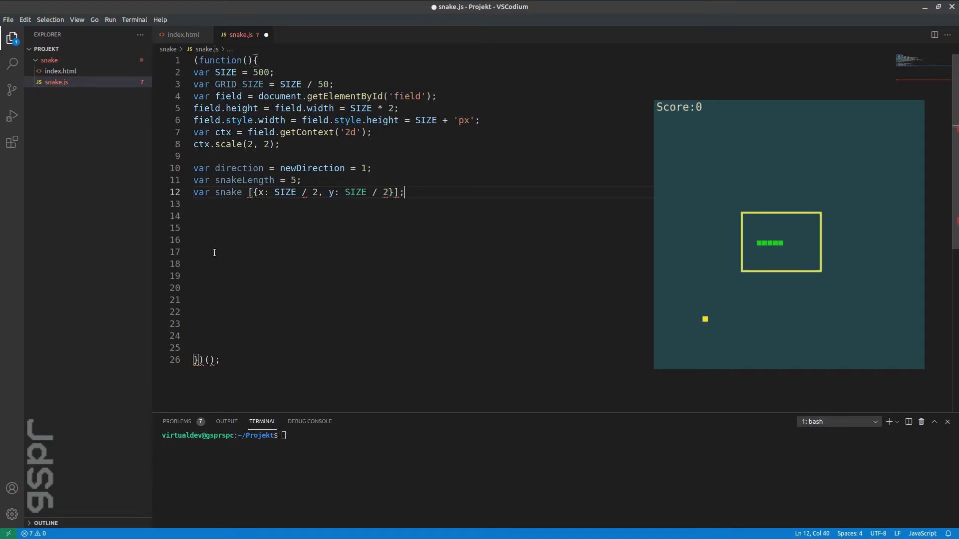
pyautogui.hotkey('ctrl', 'Left')
pyautogui.hotkey('ctrl', 'Left')
pyautogui.hotkey('ctrl', 'Left')
pyautogui.press('Left')
pyautogui.press('Left')
pyautogui.press('Left')
pyautogui.write('=')
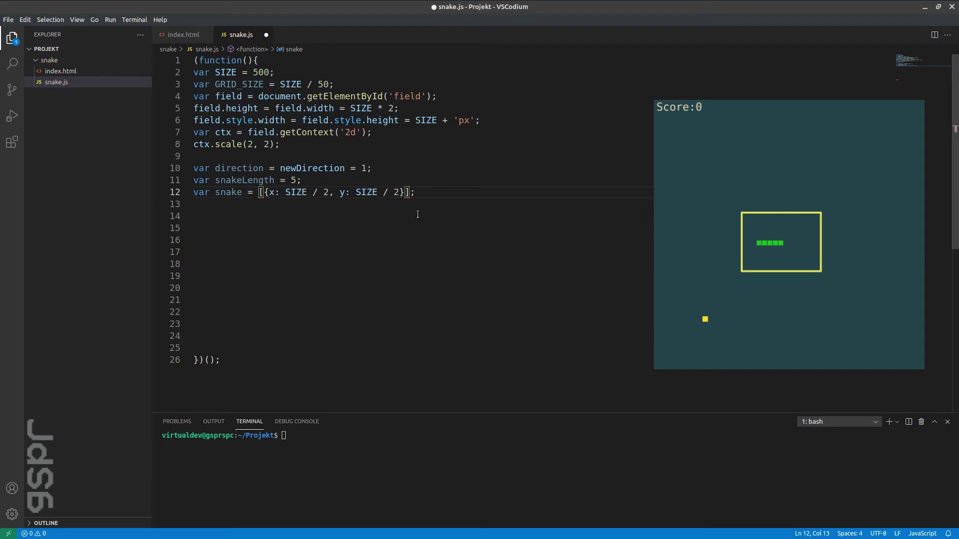
# - Declare food = null, end = false and score = 0 after line 12, then save snake.js
pyautogui.press('End')
pyautogui.press('Return')
pyautogui.write('var f')
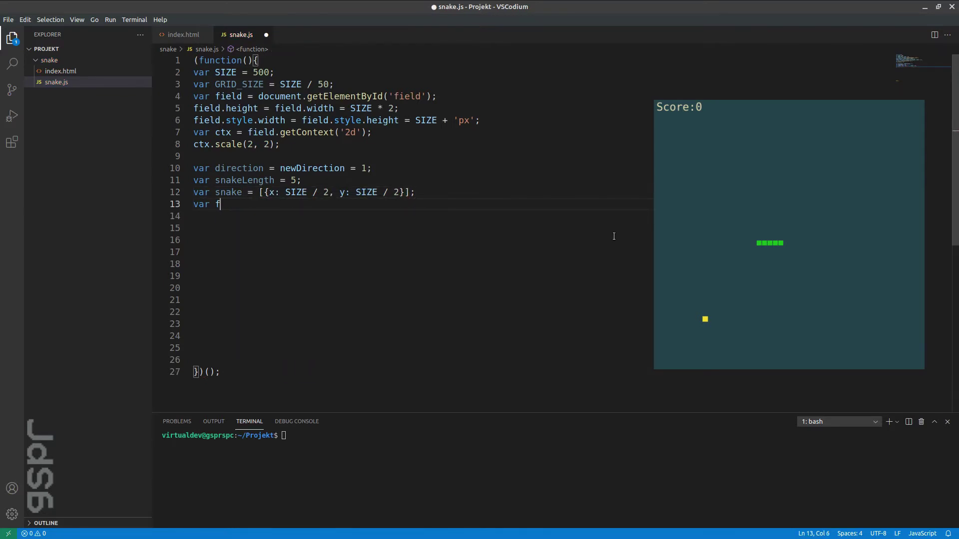
pyautogui.write('ood = ')
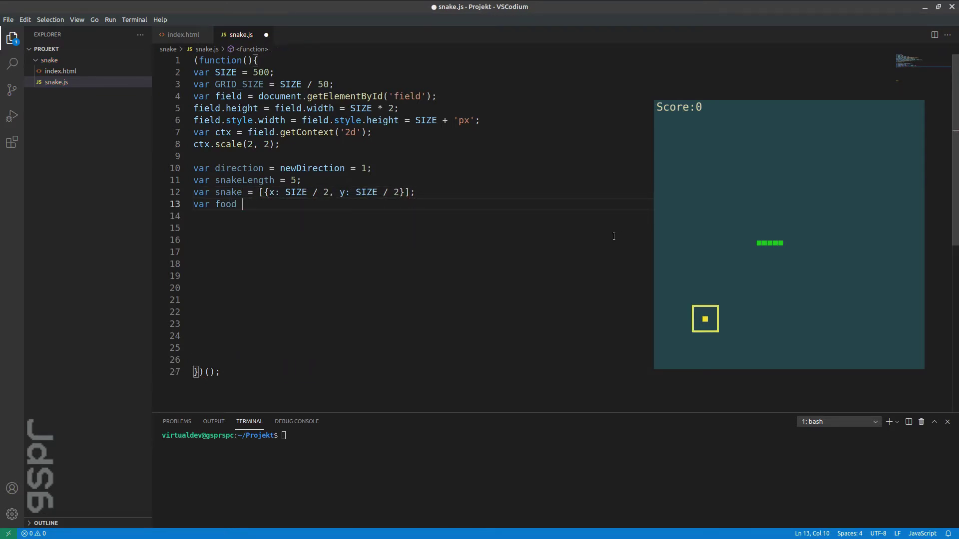
pyautogui.write('null;')
pyautogui.press('Return')
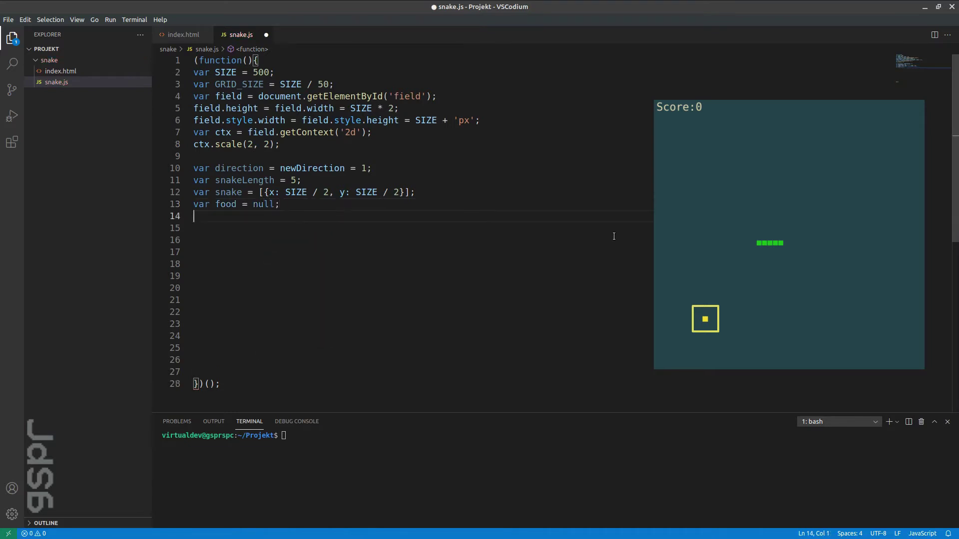
pyautogui.write('var e')
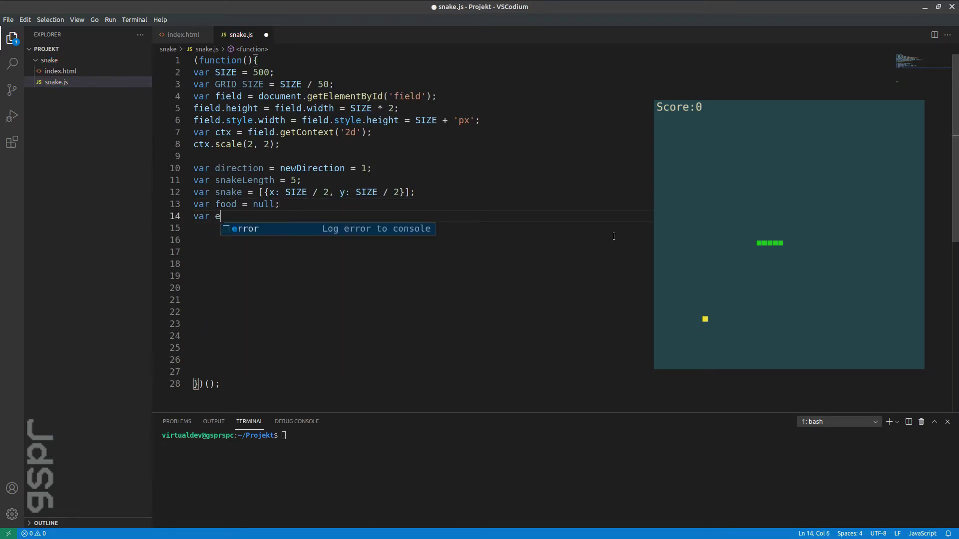
pyautogui.write('nd = false;')
pyautogui.press('Return')
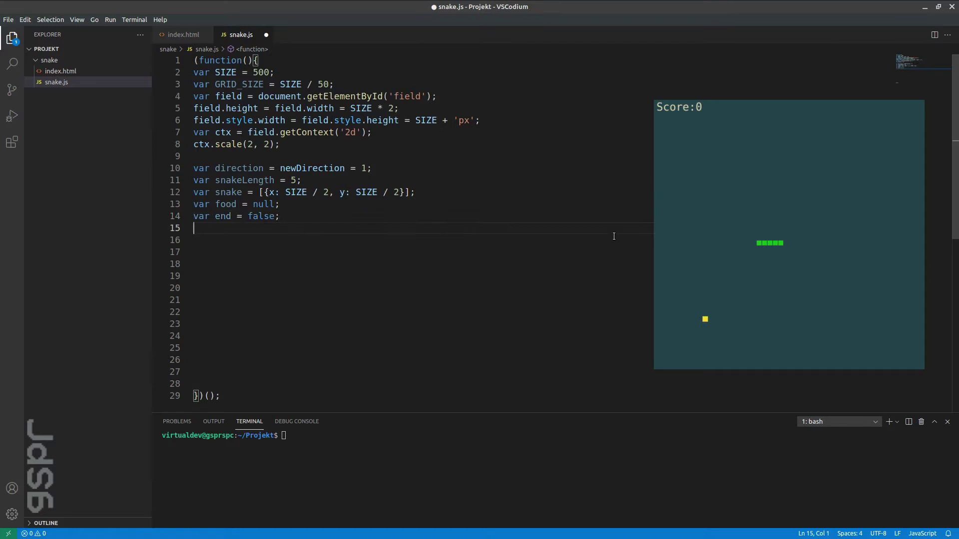
pyautogui.write('var score ')
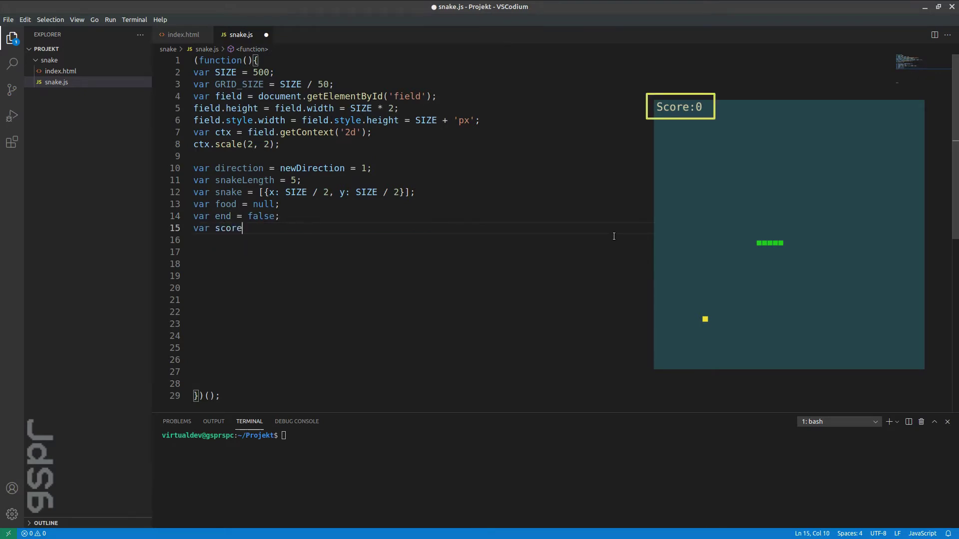
pyautogui.write('=')
pyautogui.press('Return')
pyautogui.press('Return')
pyautogui.hotkey('ctrl', 's')
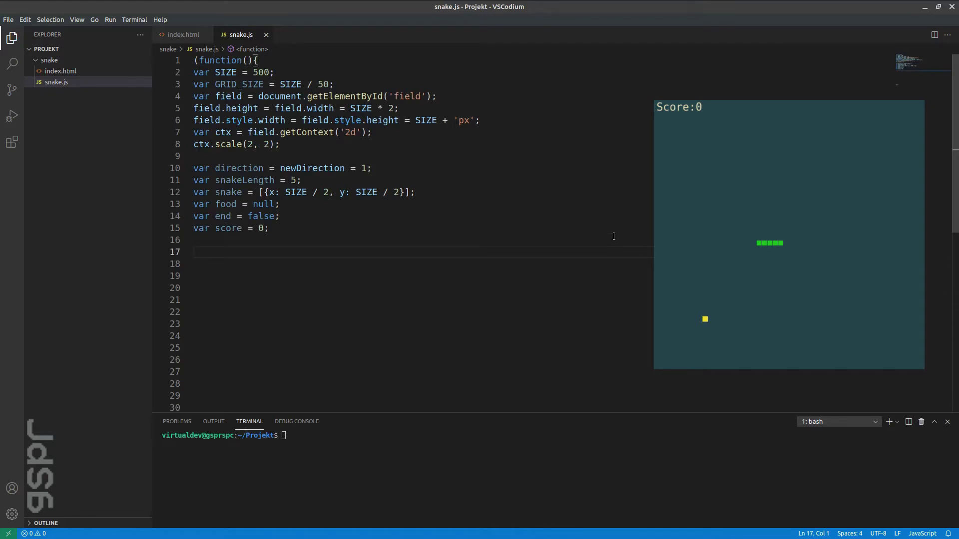
pyautogui.write('function ')
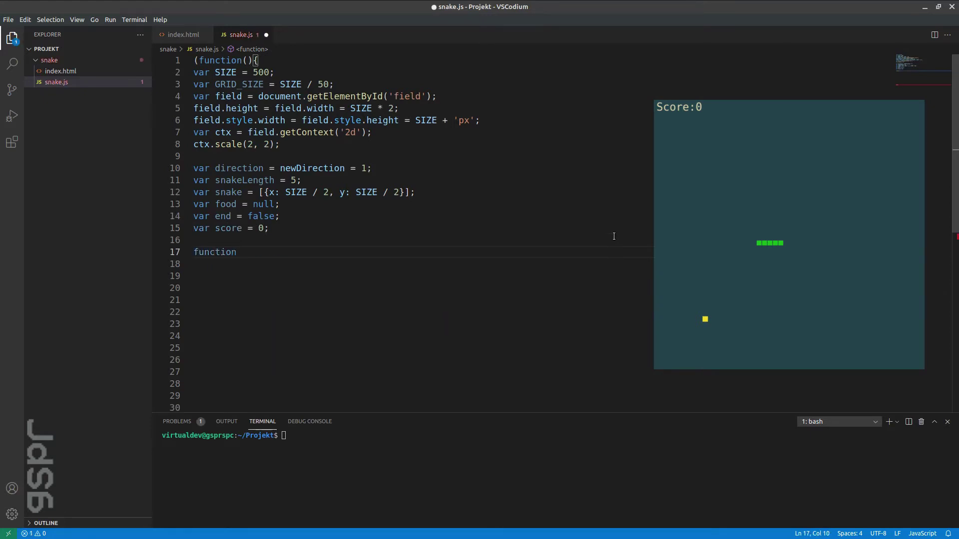
pyautogui.write('rando')
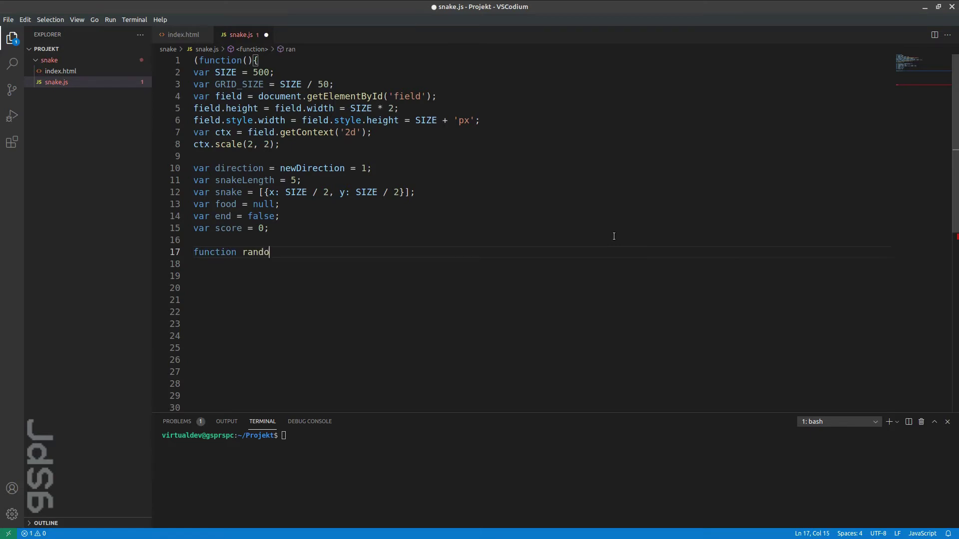
pyautogui.write('mFood(){')
# - Make randomFood return Math.floor(Math.random() * SIZE / GRID_SIZE) * GRID_SIZE
pyautogui.press('Return')
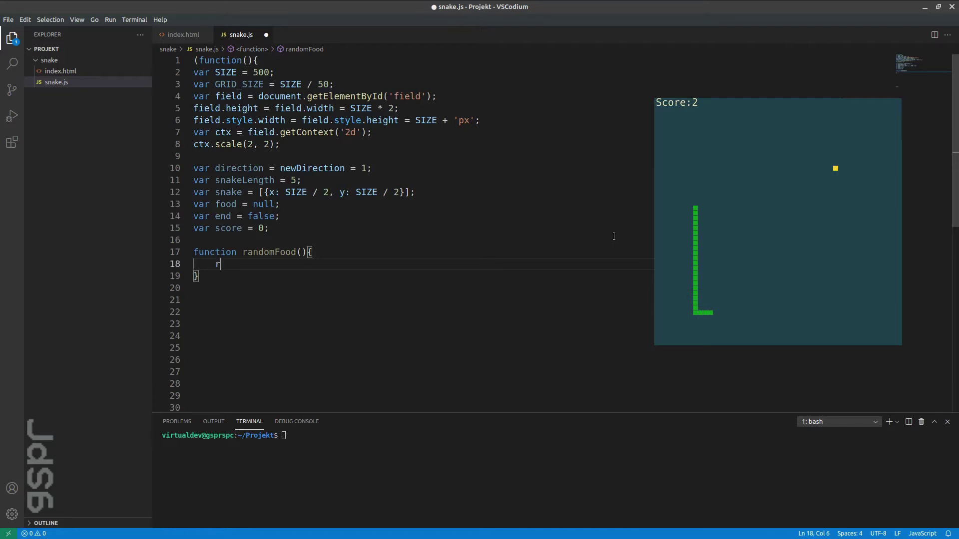
pyautogui.write('return Math')
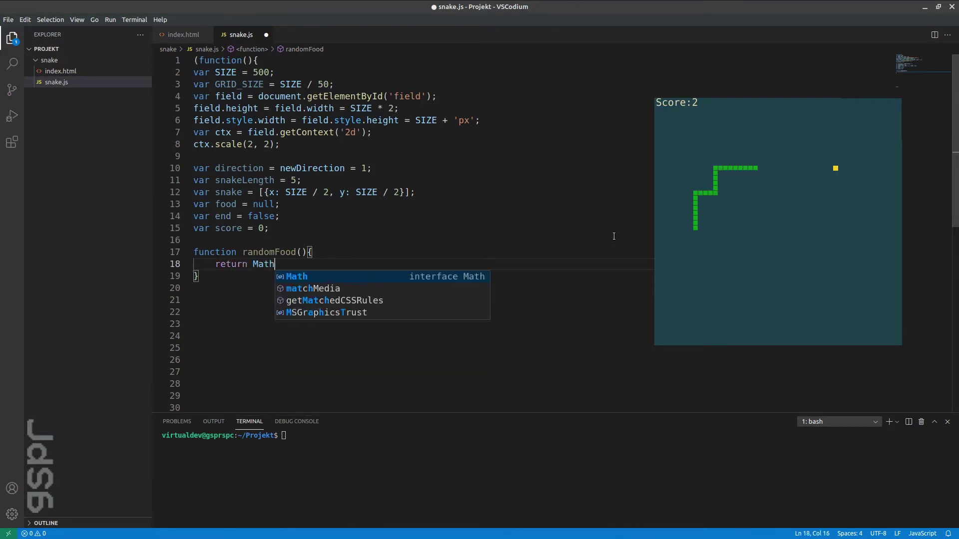
pyautogui.write('.floor')
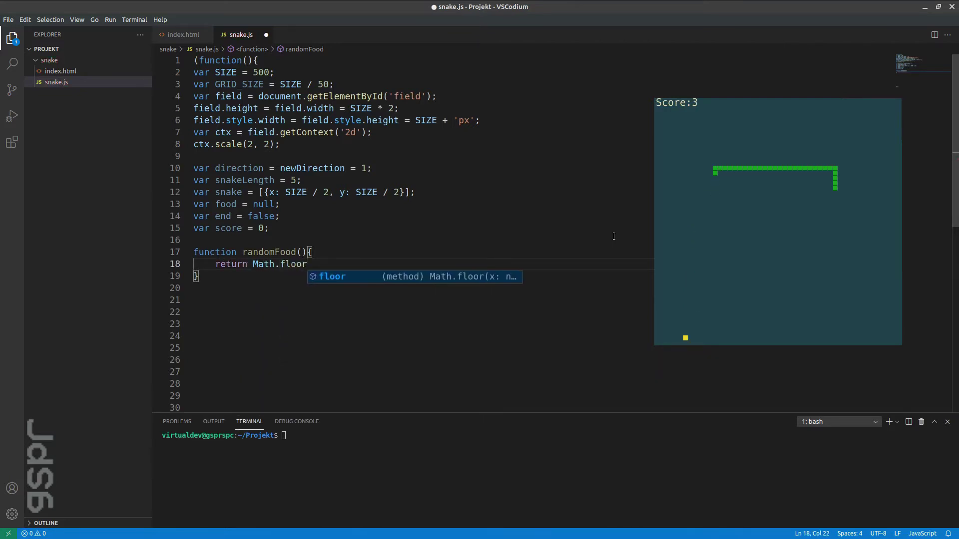
pyautogui.write('(M')
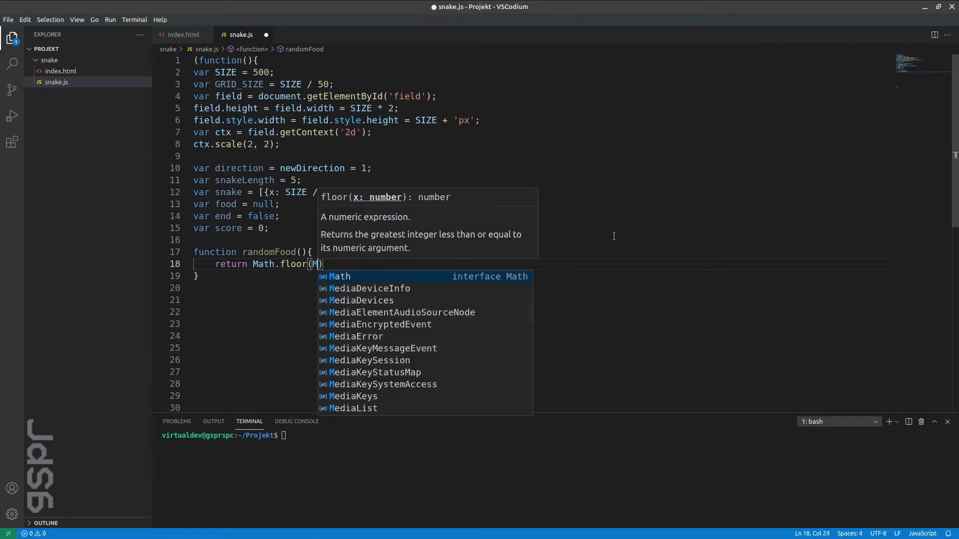
pyautogui.write('ath.ra')
pyautogui.press('Tab')
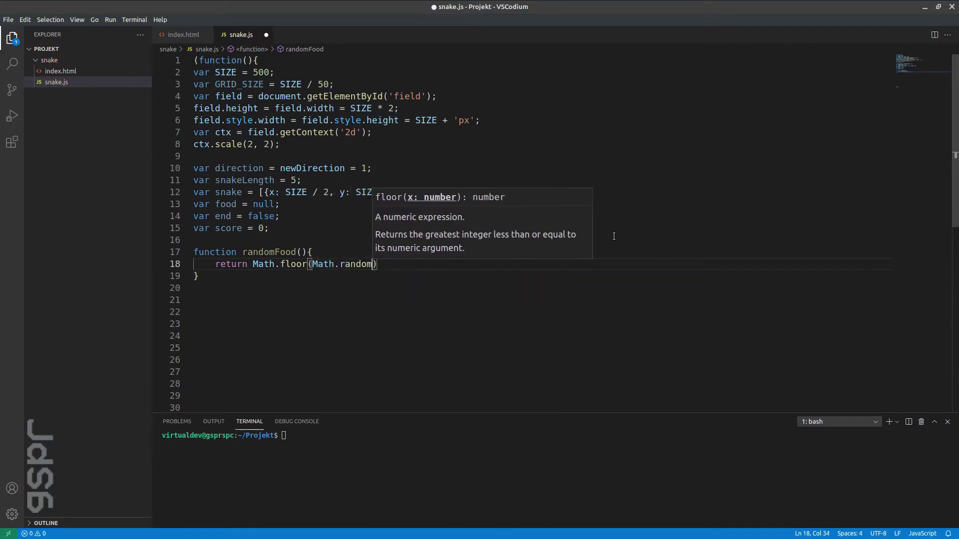
pyautogui.write('()')
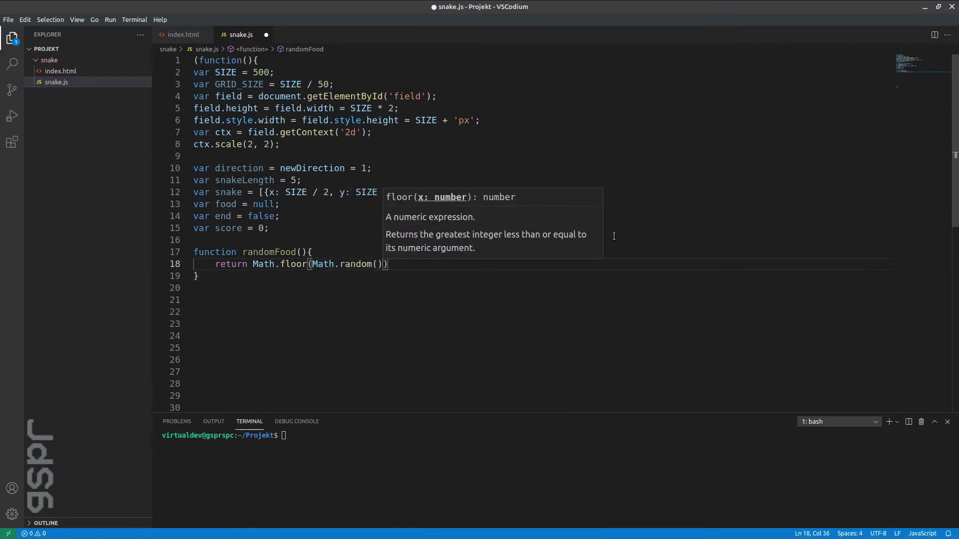
pyautogui.write(' * S')
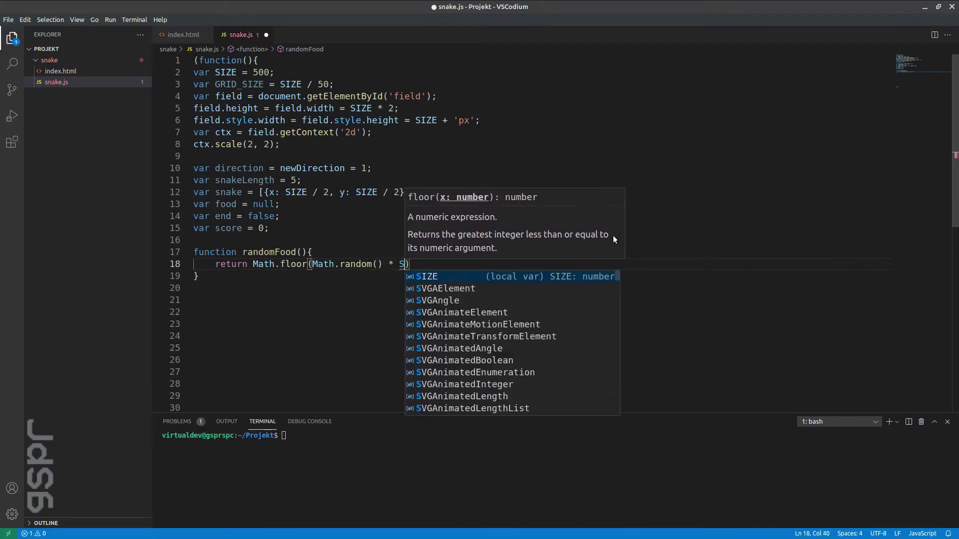
pyautogui.write('IZE / ')
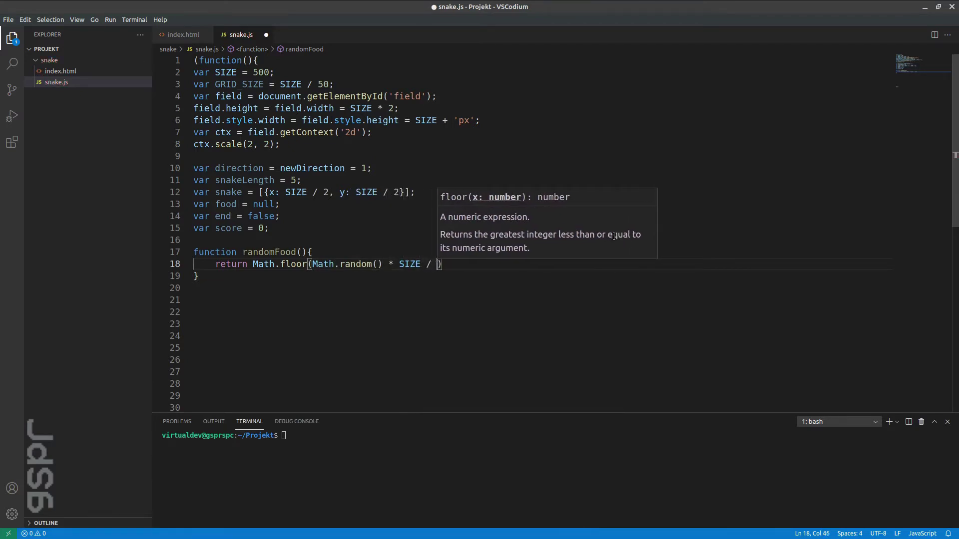
pyautogui.write('G')
pyautogui.press('Tab')
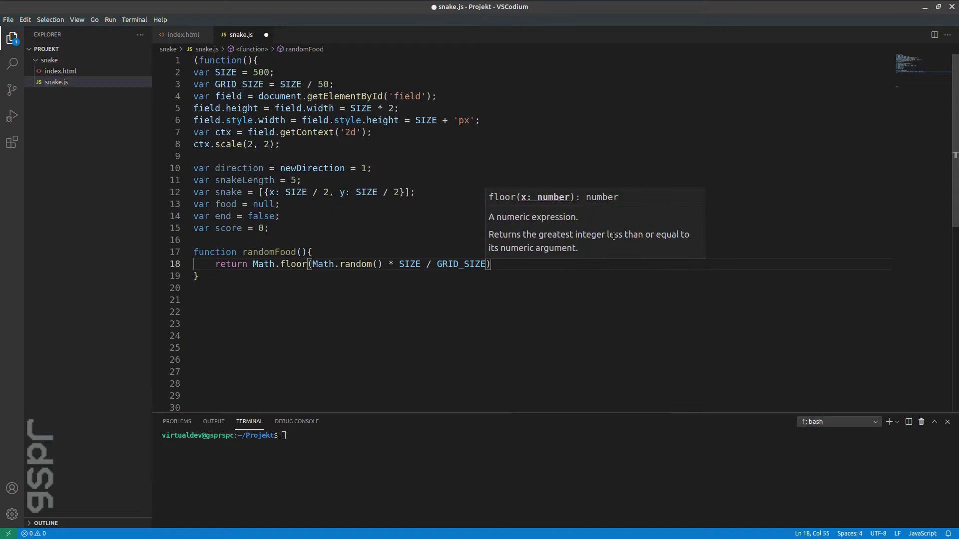
pyautogui.write(') * ')
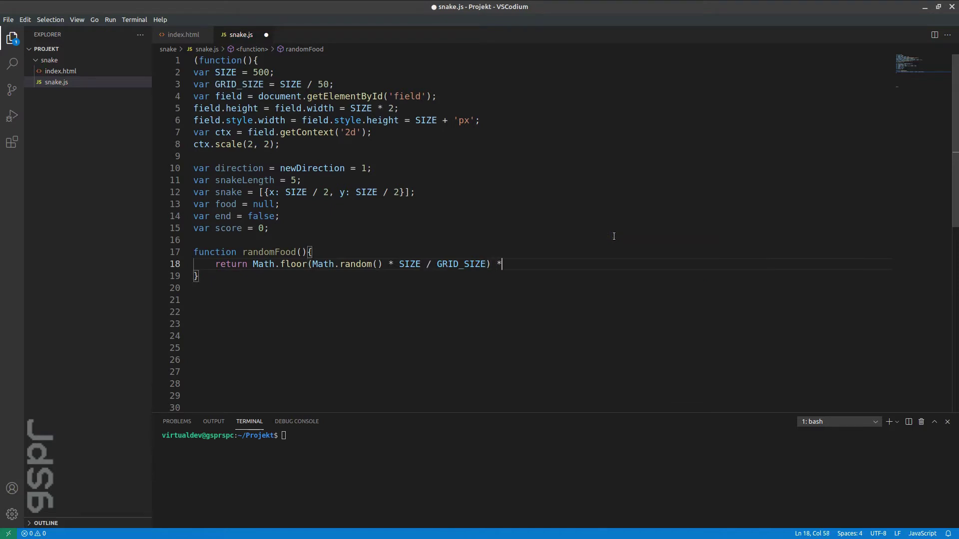
pyautogui.write('GR')
pyautogui.press('Tab')
pyautogui.press('Down')
pyautogui.press('Down')
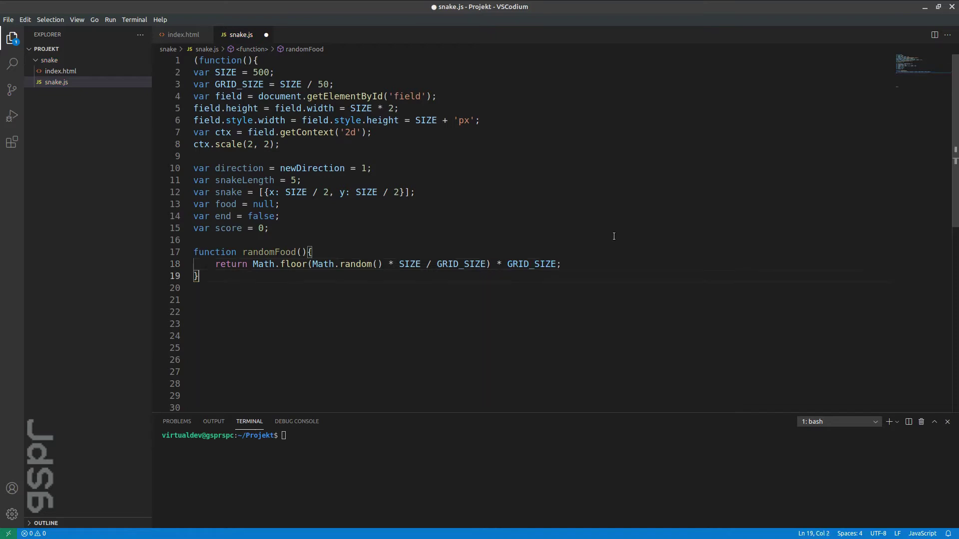
pyautogui.write('fu')
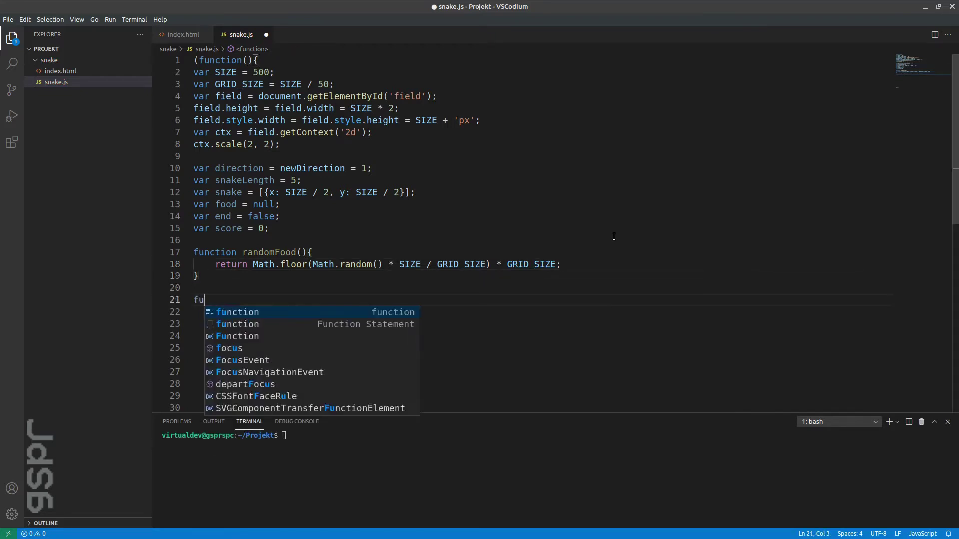
pyautogui.write('nction tick')
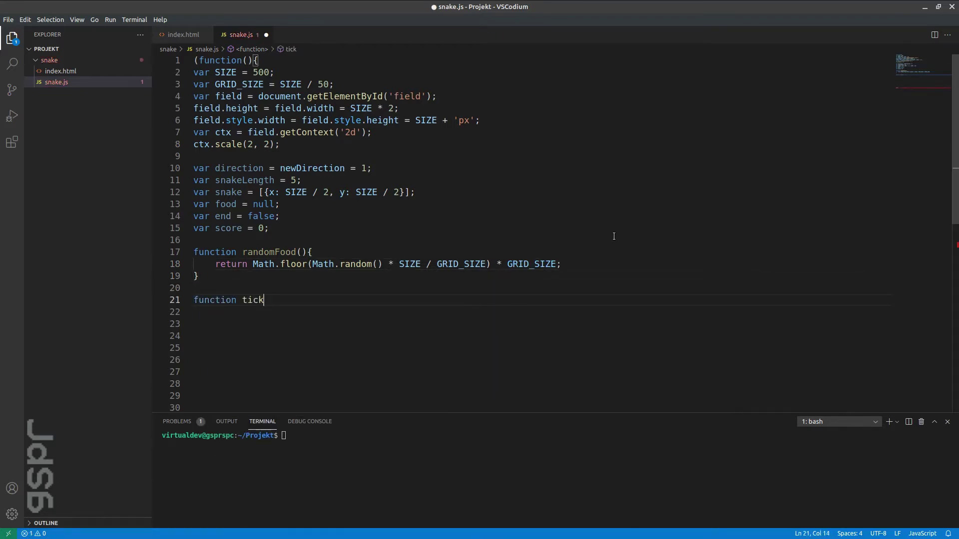
pyautogui.write('(){')
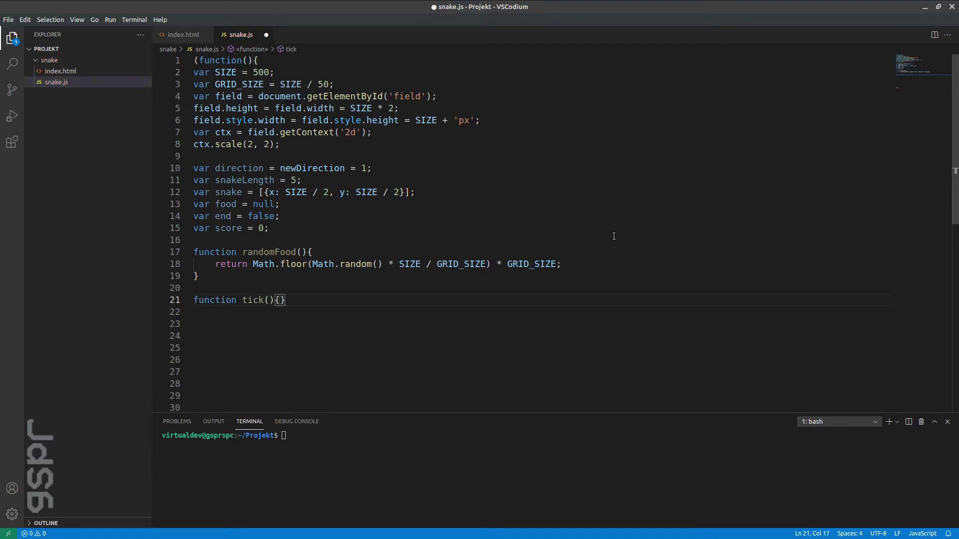
# - Create a tick function with an empty body
pyautogui.press('Return')
pyautogui.press('Return')
pyautogui.press('Return')
pyautogui.press('Return')
pyautogui.press('Up')
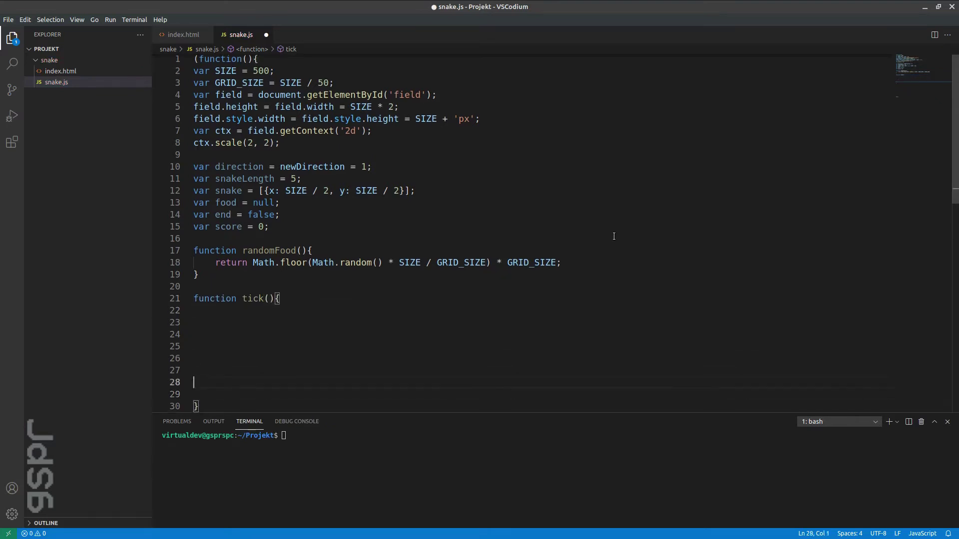
pyautogui.press('Down')
pyautogui.press('Down')
pyautogui.press('Down')
pyautogui.press('Up')
pyautogui.press('Up')
pyautogui.press('Up')
pyautogui.press('Up')
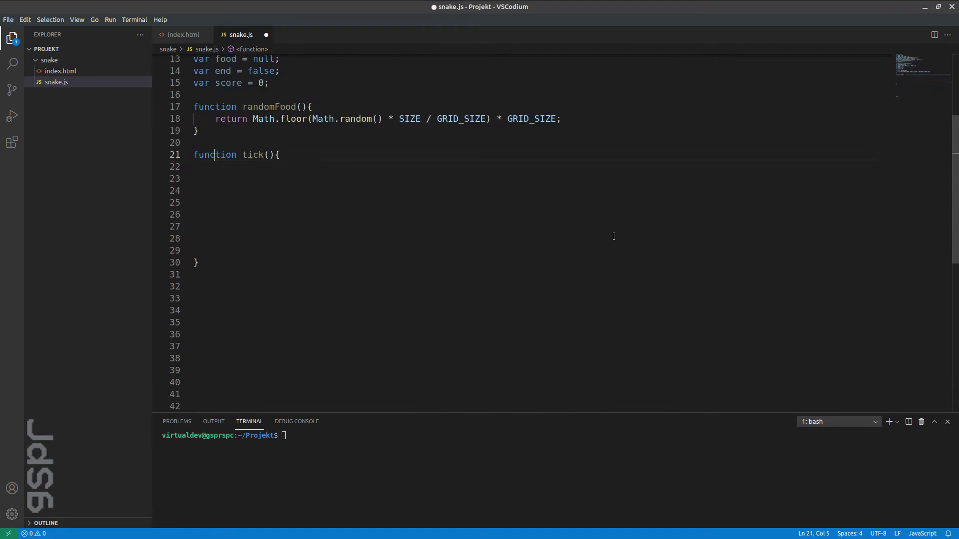
pyautogui.write('var ')
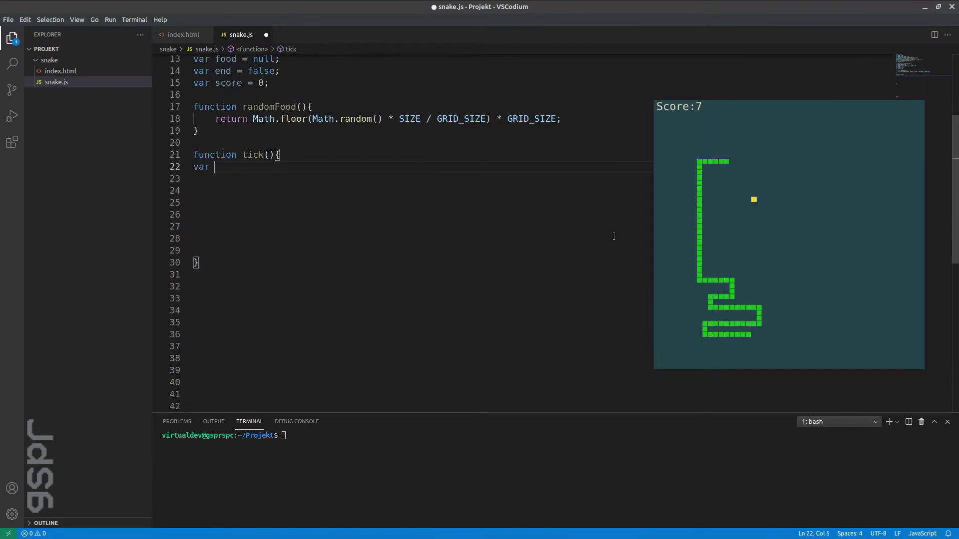
pyautogui.write('snakePart')
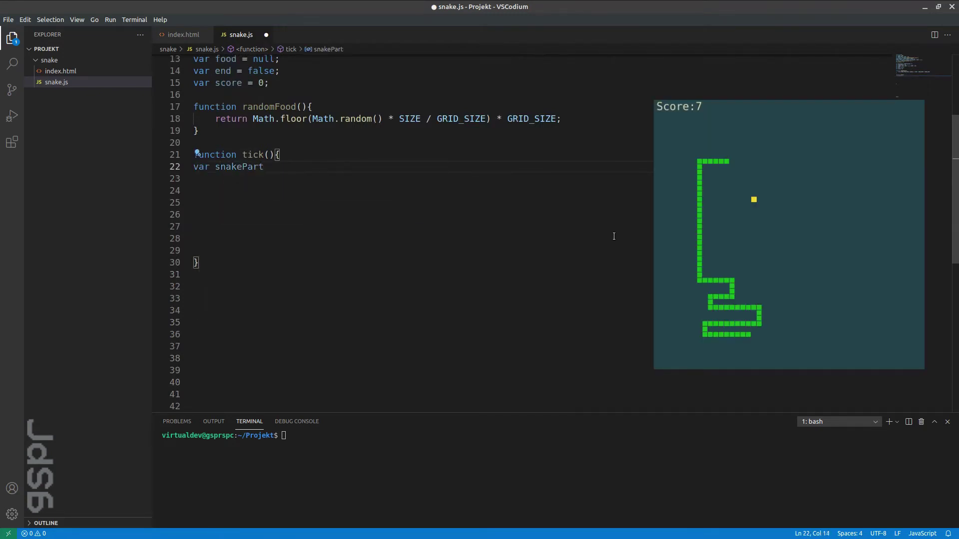
pyautogui.write(' = {x')
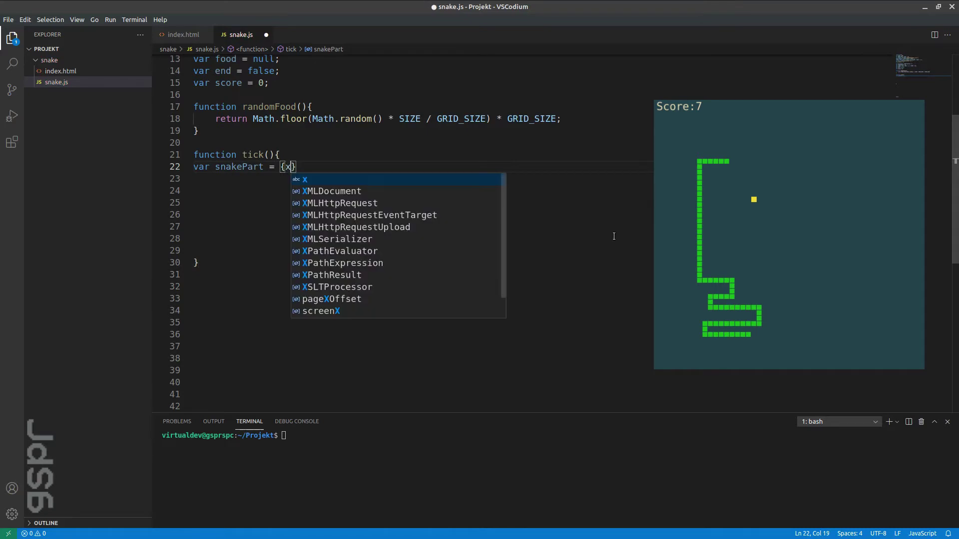
pyautogui.write(': snake[')
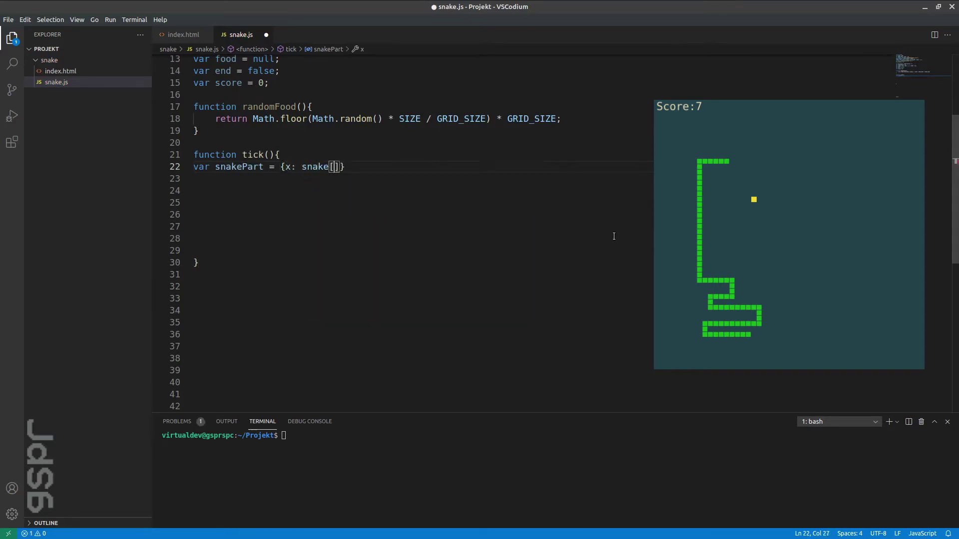
pyautogui.write('0')
# - Declare snakePart as {x: snake[0].x, y: snake[0].y} inside tick
pyautogui.press('Right')
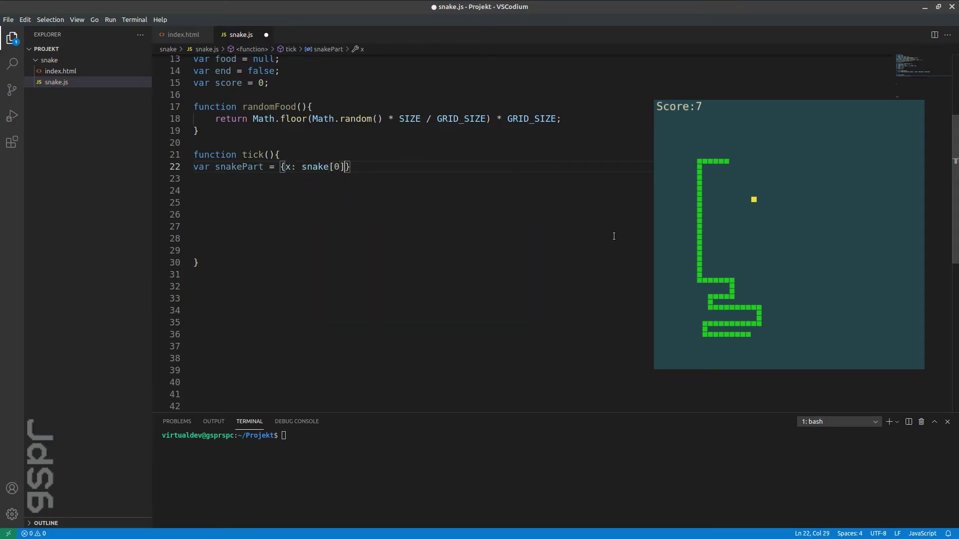
pyautogui.press('Left')
pyautogui.write('.')
pyautogui.press('BackSpace')
pyautogui.press('Right')
pyautogui.write('.x')
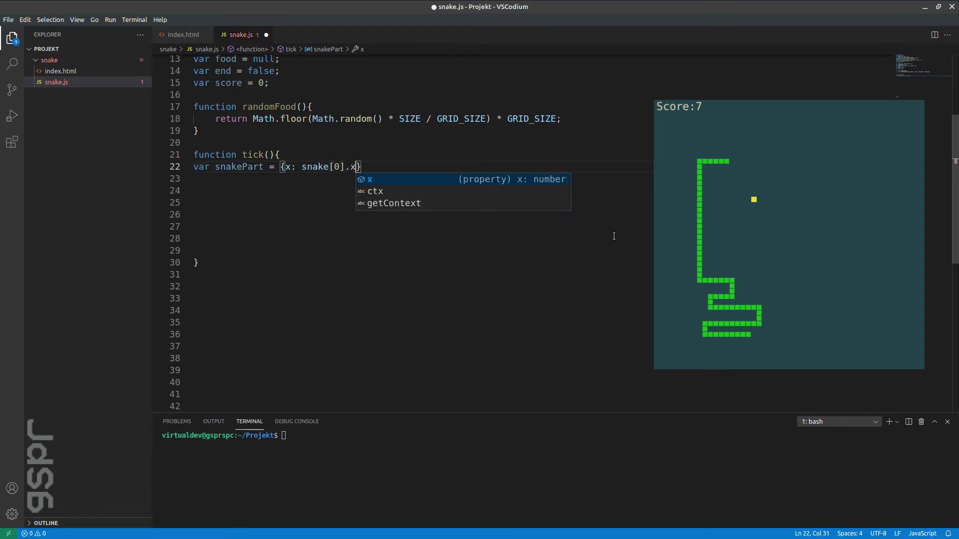
pyautogui.write(', y: snake')
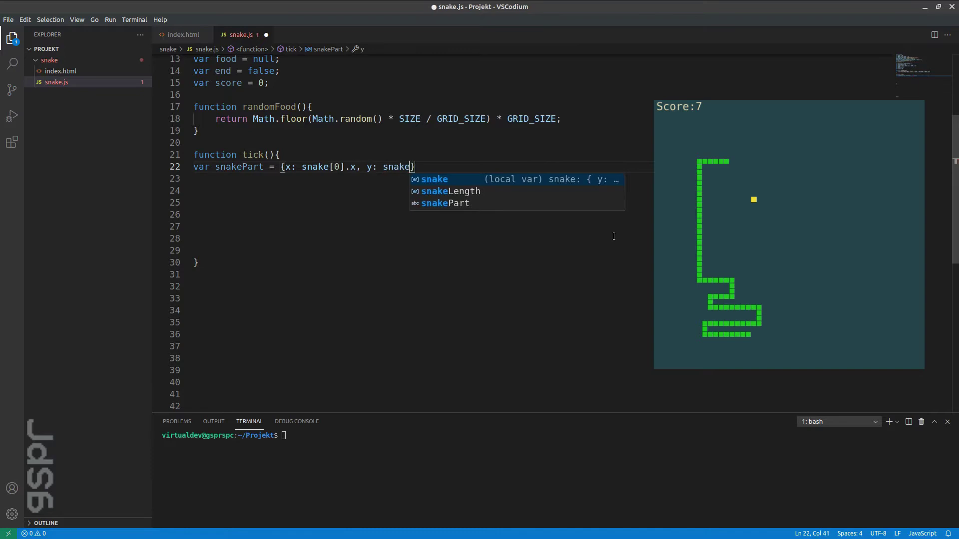
pyautogui.write('[0')
pyautogui.press('Right')
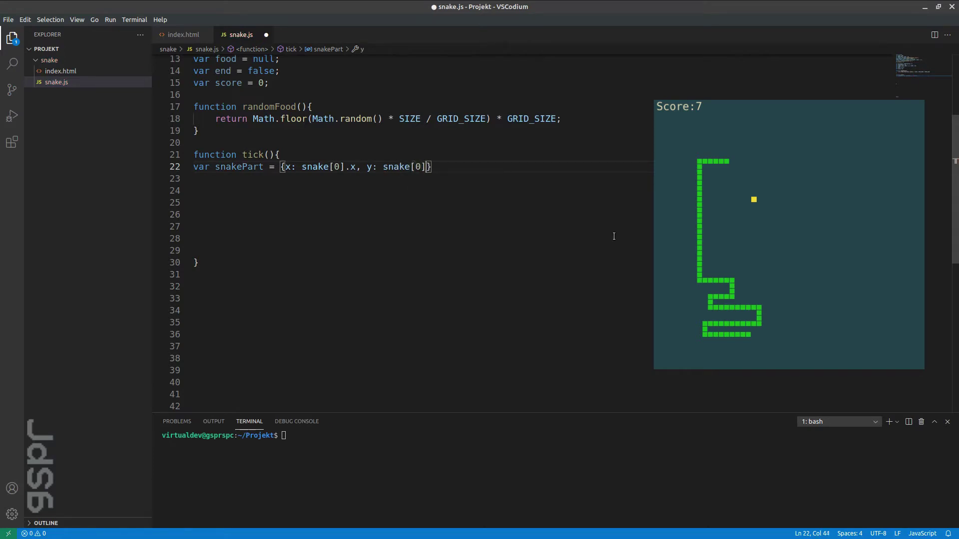
pyautogui.write('.y')
pyautogui.press('Right')
pyautogui.write(';')
pyautogui.press('Return')
pyautogui.press('Return')
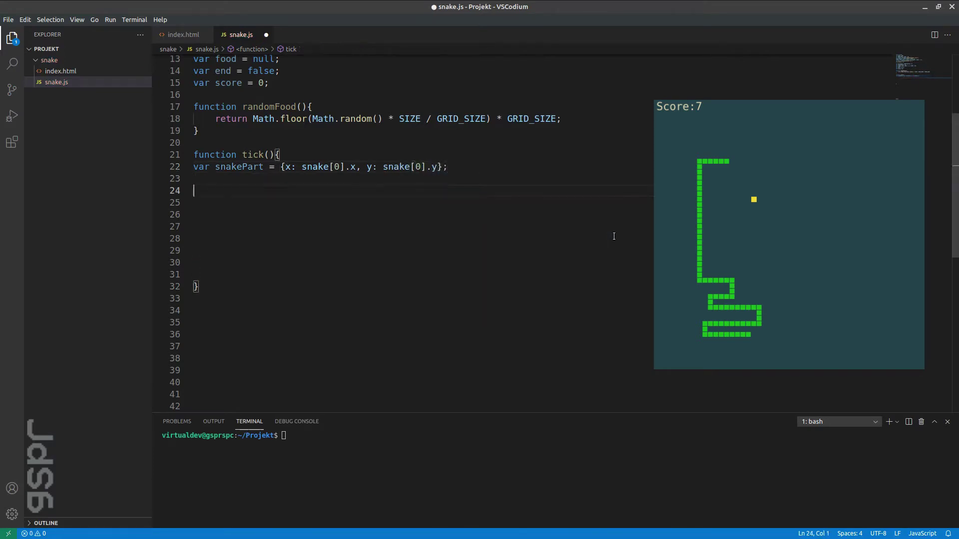
pyautogui.write('if(')
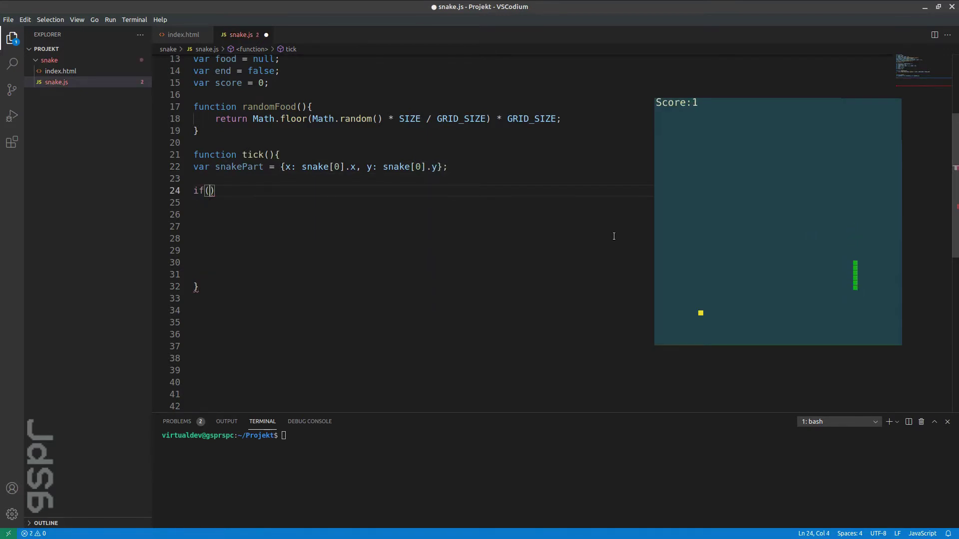
pyautogui.write('Math.abs(dire')
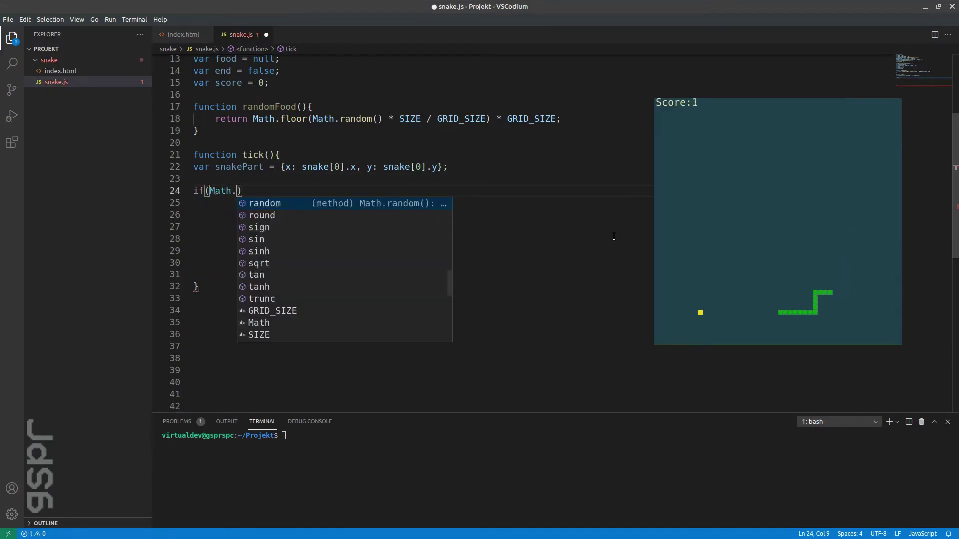
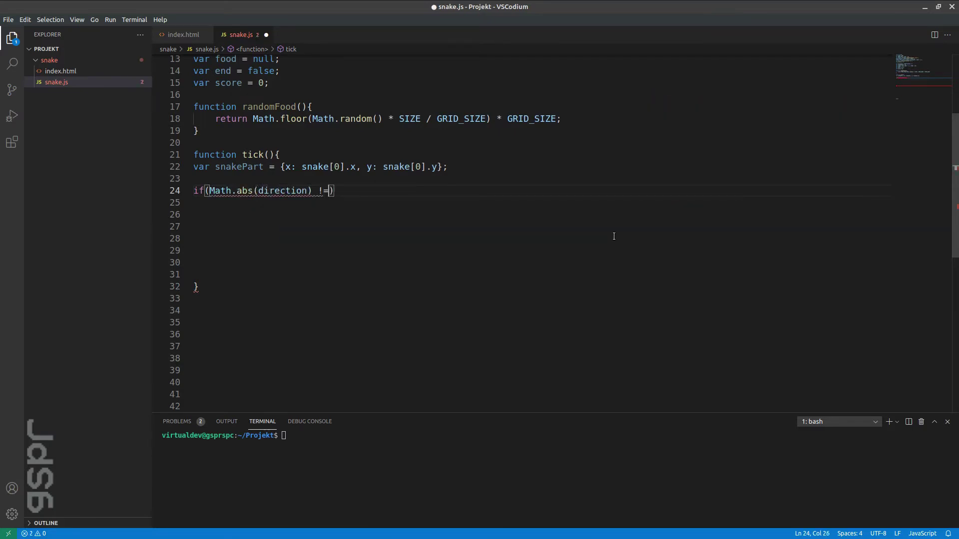
pyautogui.write('= Math')
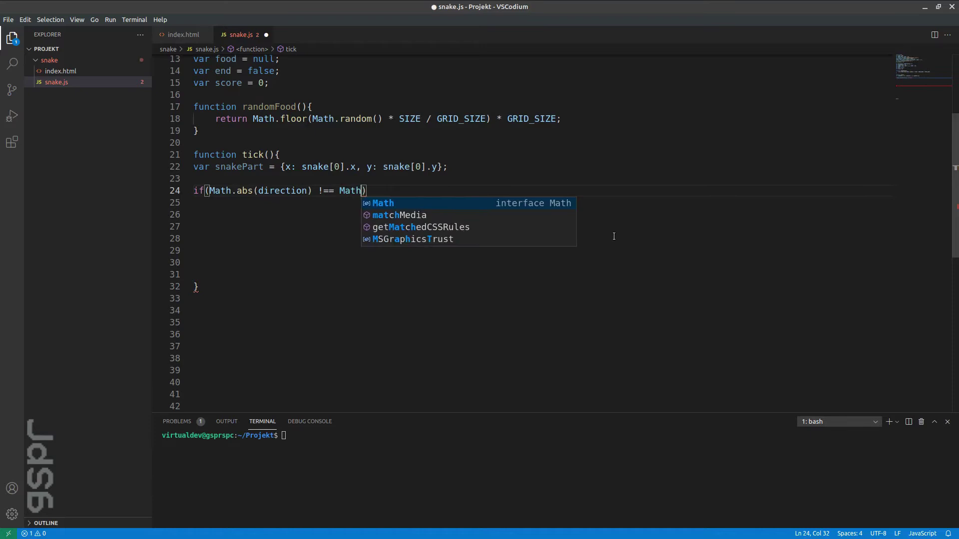
pyautogui.write('.abs')
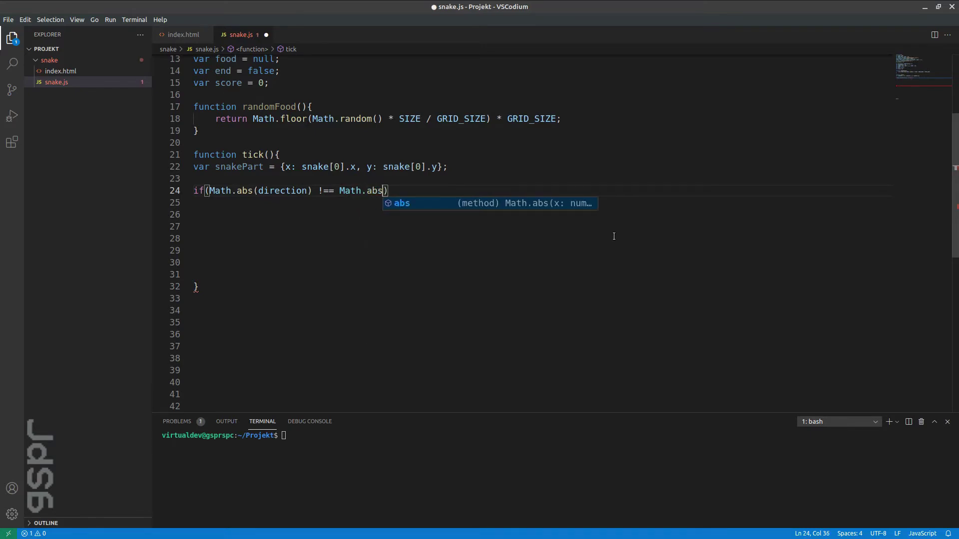
pyautogui.write('(new')
# - On line 24, assign direction = newDirection inside the Math.abs(direction) !== Math.abs(newDirection) check
pyautogui.press('Return')
pyautogui.write('))')
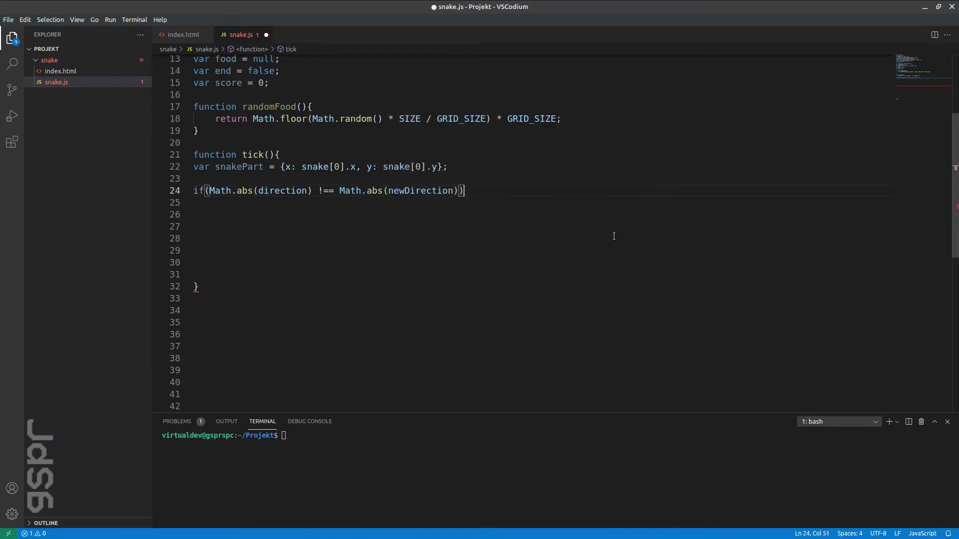
pyautogui.write('{')
pyautogui.press('Return')
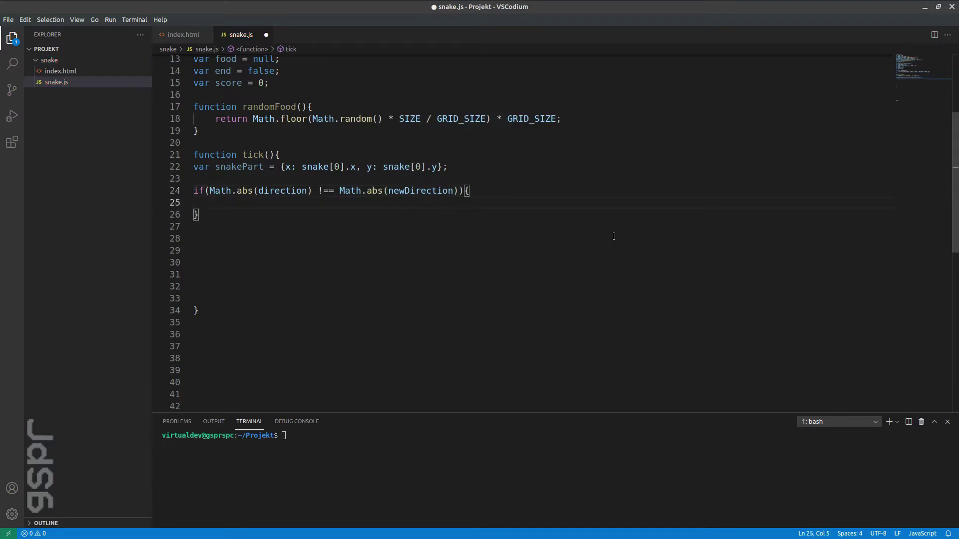
pyautogui.write('di')
pyautogui.press('Return')
pyautogui.write('= new')
pyautogui.press('Return')
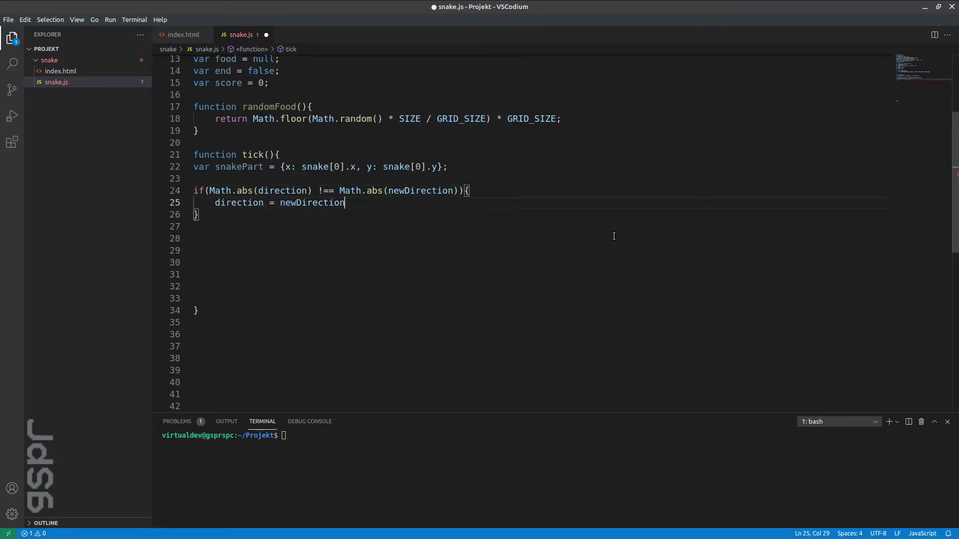
pyautogui.write(';')
pyautogui.press('Down')
pyautogui.press('Down')
pyautogui.write('var ax')
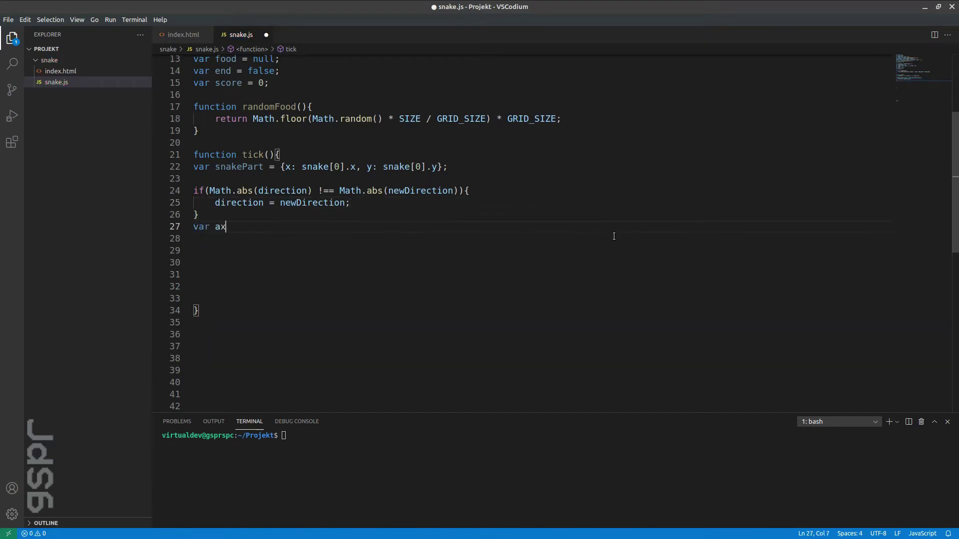
pyautogui.write('is = Math.')
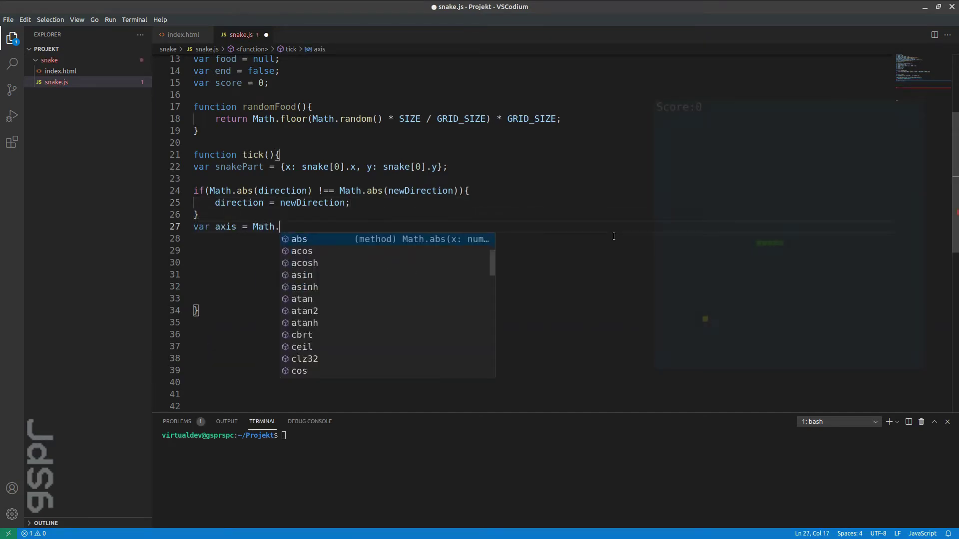
pyautogui.write('abs(dire')
# - Add var axis = Math.abs(direction) === 1 ? 'x' : 'y'; on line 27
pyautogui.press('Return')
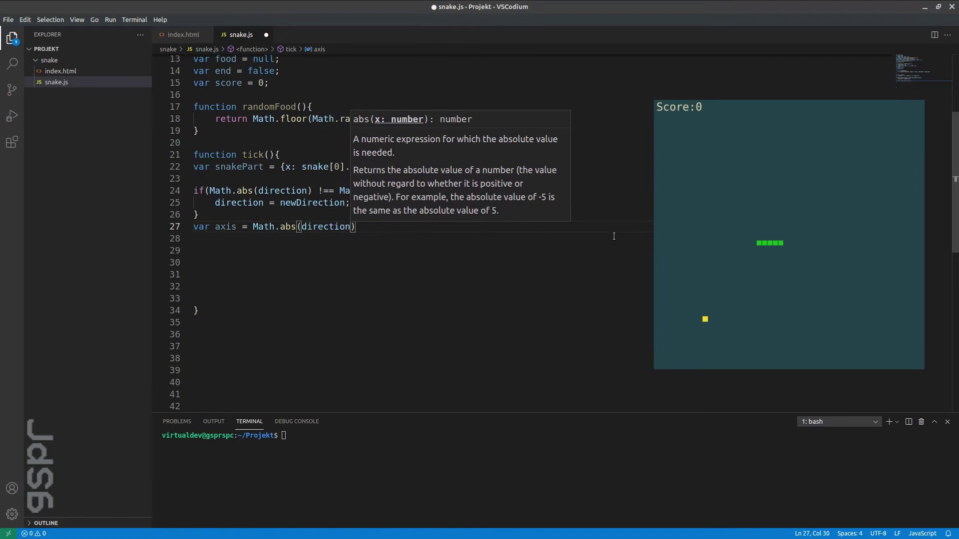
pyautogui.write(') ==')
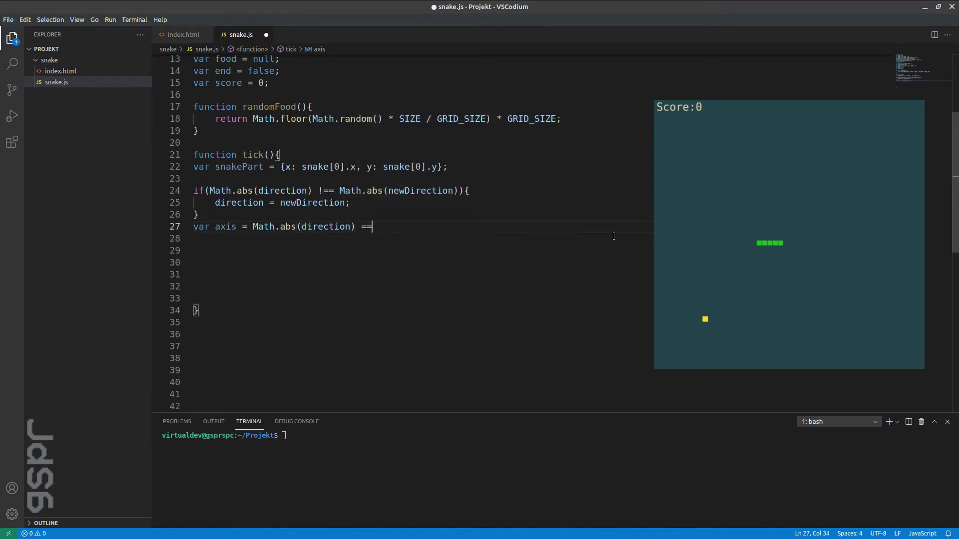
pyautogui.write('= 1 ?')
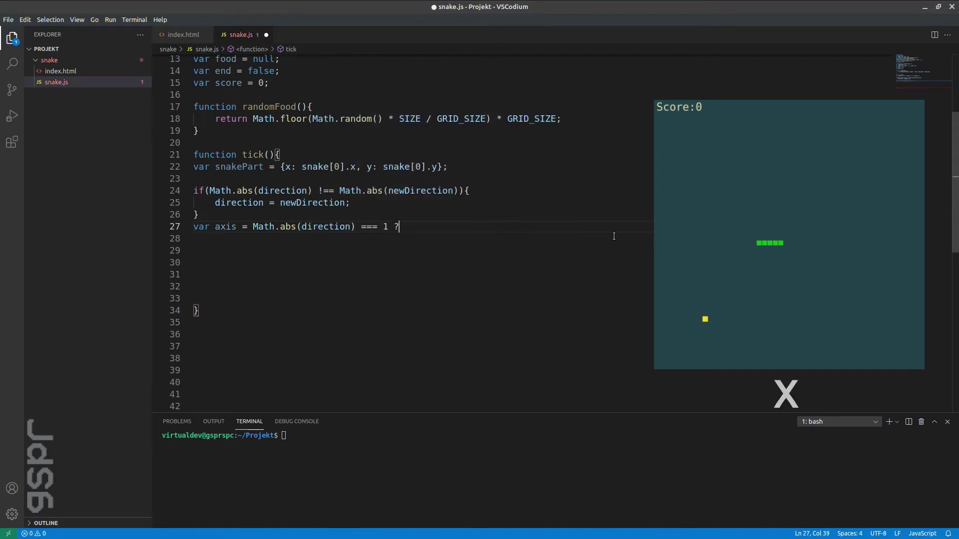
pyautogui.write(" 'x'")
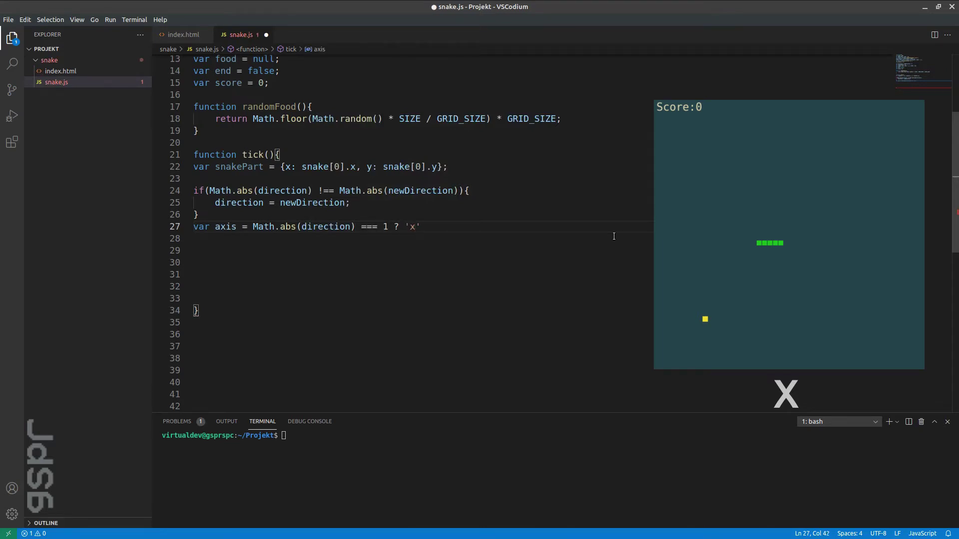
pyautogui.write(" : '")
pyautogui.write("y'")
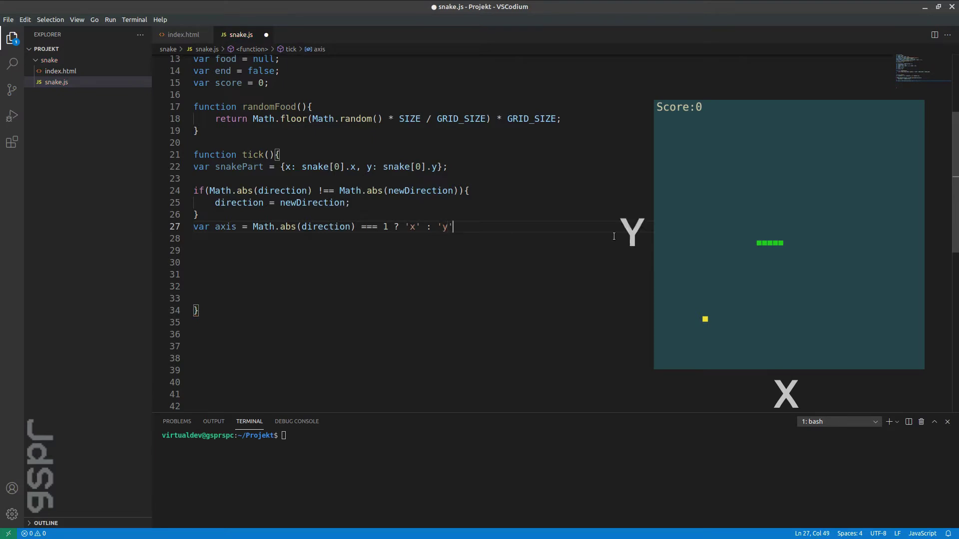
pyautogui.write(';')
pyautogui.press('Return')
pyautogui.write('if (')
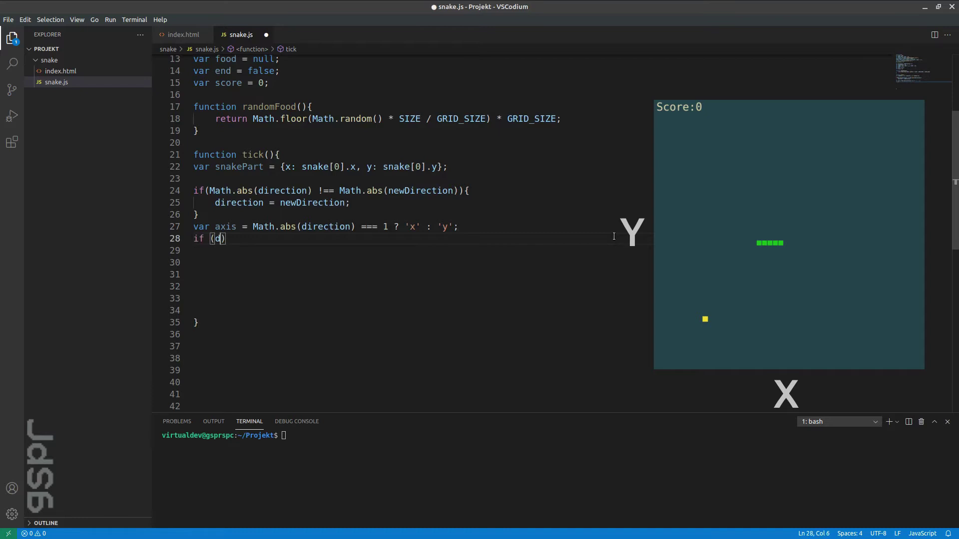
pyautogui.write('direction')
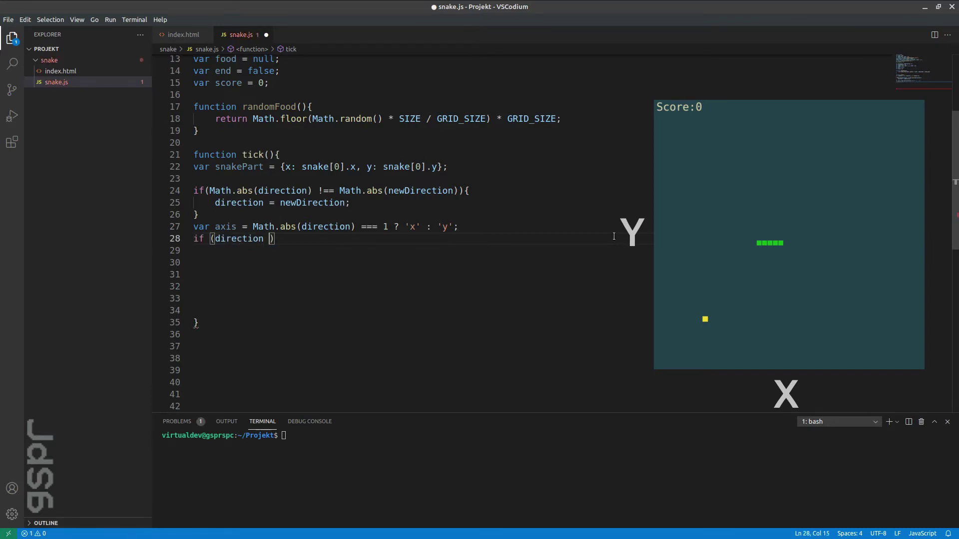
pyautogui.write(' <0')
# - Add if (direction < 0) subtracting GRID_SIZE from snakePart[axis]
pyautogui.press('Return')
pyautogui.write('sna')
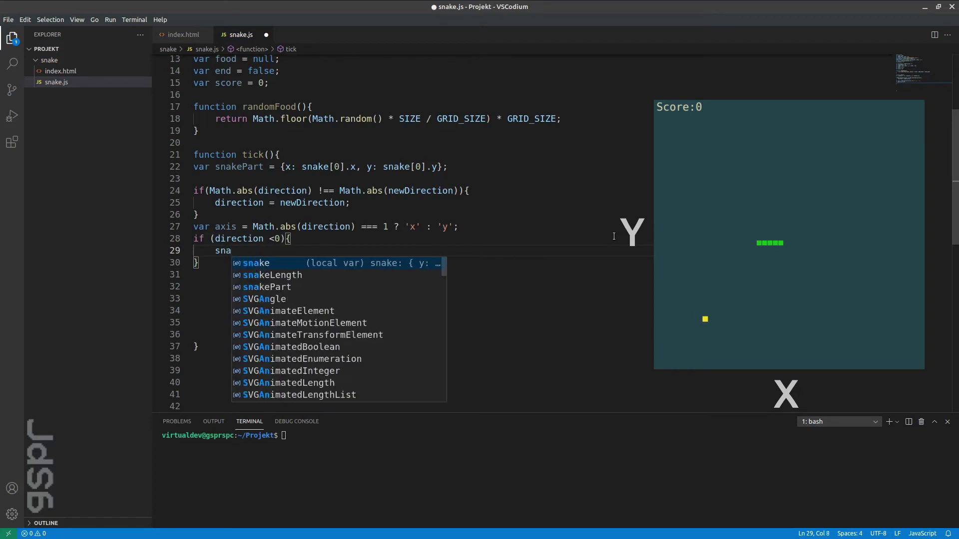
pyautogui.press('Down')
pyautogui.press('Down')
pyautogui.press('Return')
pyautogui.write('[axis')
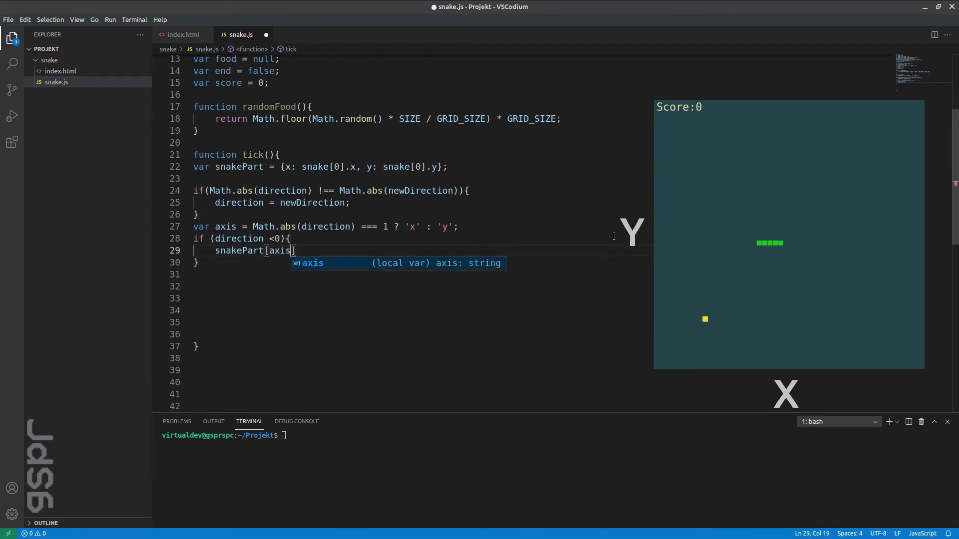
pyautogui.press('Escape')
pyautogui.press('Right')
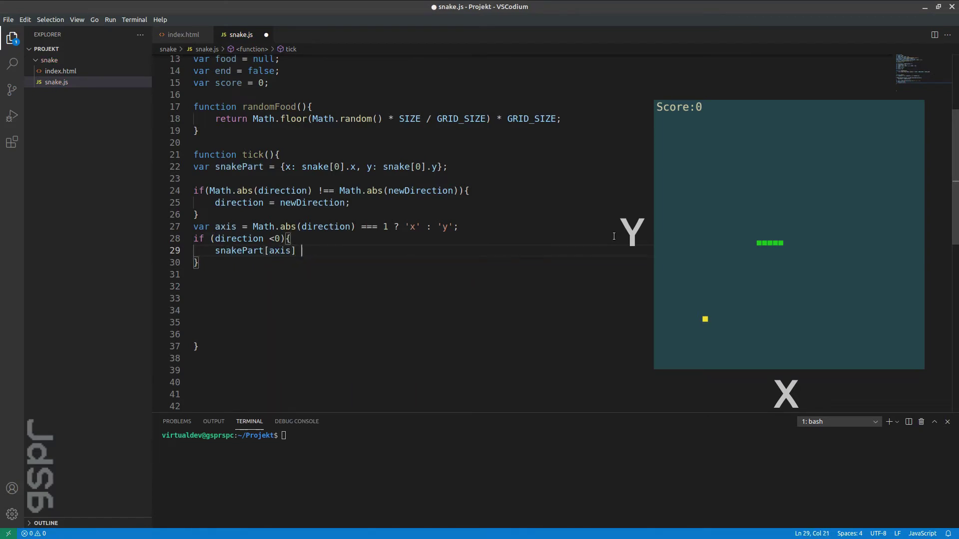
pyautogui.write('-= ')
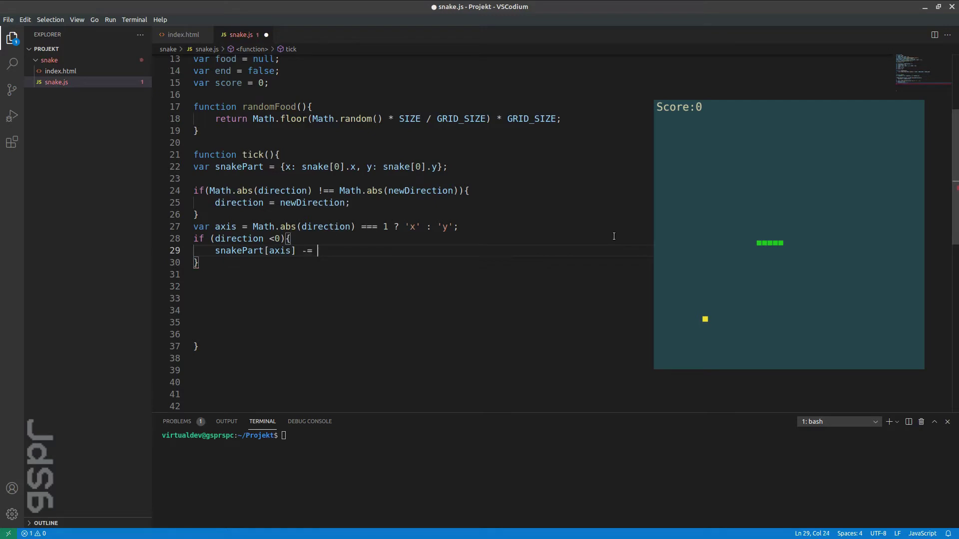
pyautogui.write('G')
pyautogui.press('Return')
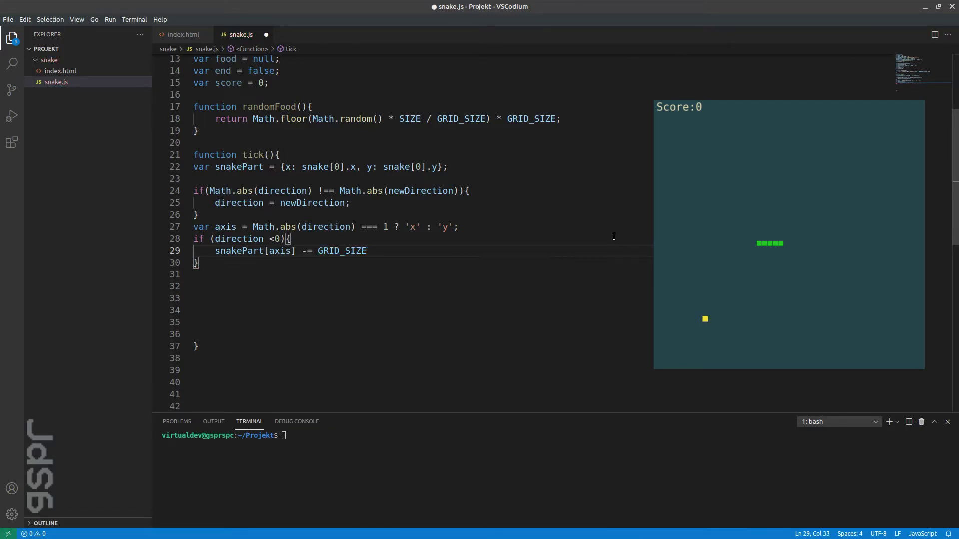
pyautogui.press('Down')
pyautogui.write('else')
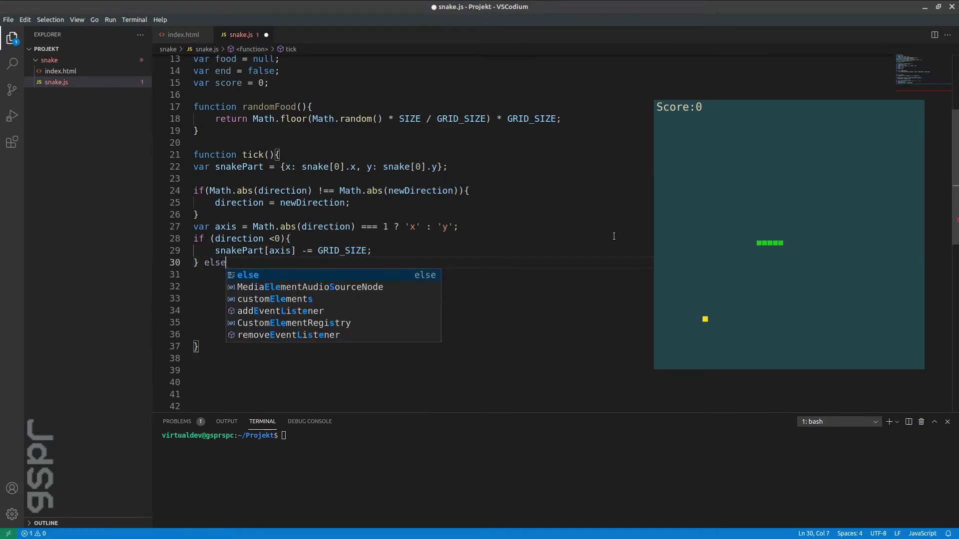
pyautogui.write('{')
# - Add an else branch adding GRID_SIZE to snakePart[axis]
pyautogui.press('Return')
pyautogui.write('sn')
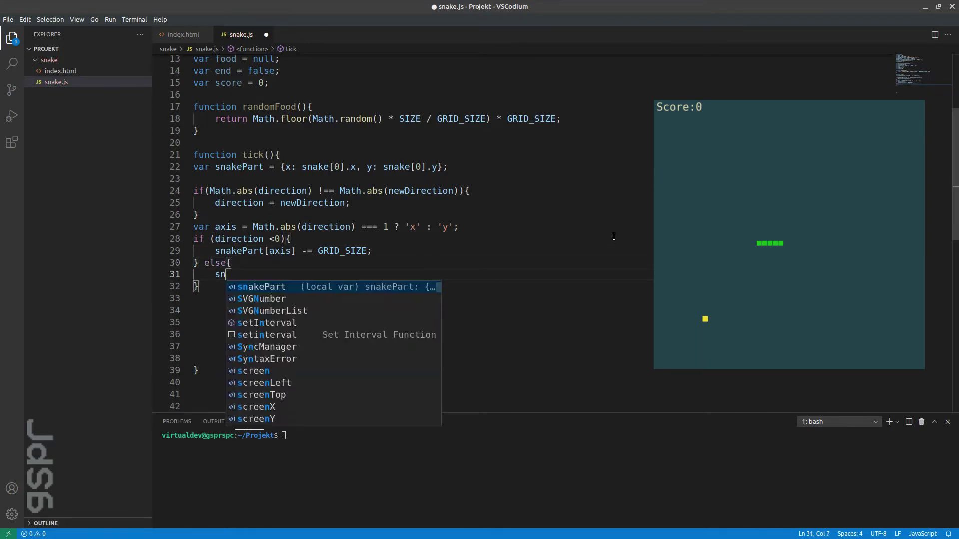
pyautogui.write('ake')
pyautogui.press('Down')
pyautogui.press('Down')
pyautogui.press('Return')
pyautogui.write('[ax')
pyautogui.press('Return')
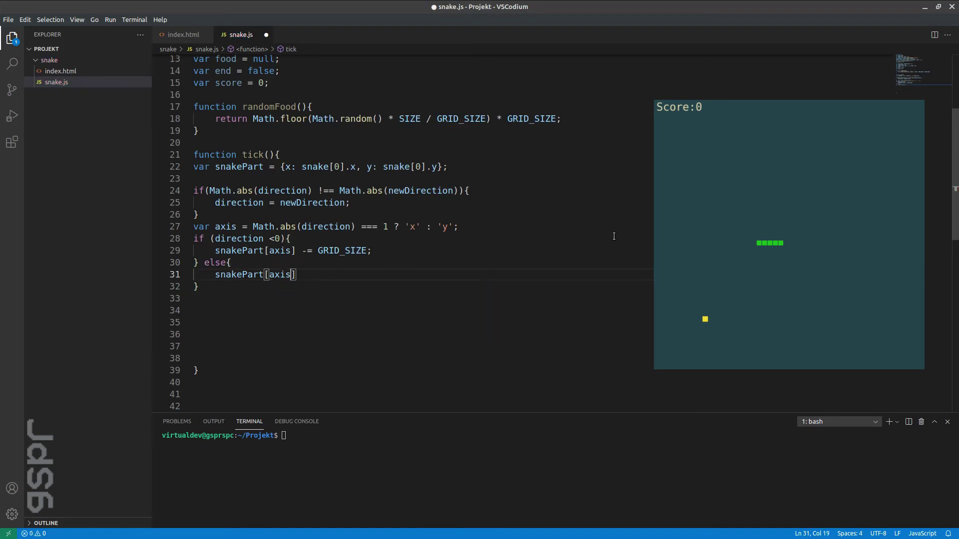
pyautogui.write('] += ')
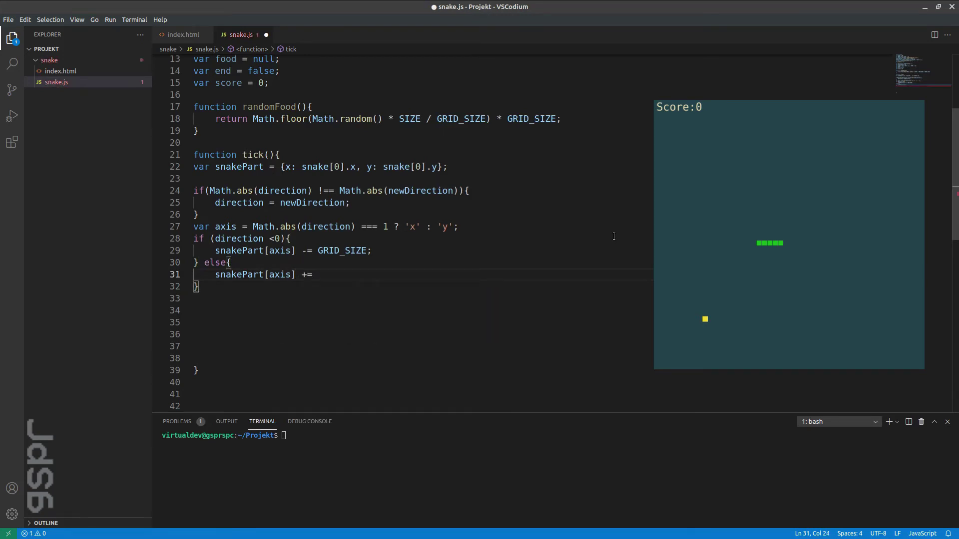
pyautogui.write('gr')
pyautogui.press('Return')
# - Save snake.js and add blank lines after the movement code
pyautogui.hotkey('ctrl', 's')
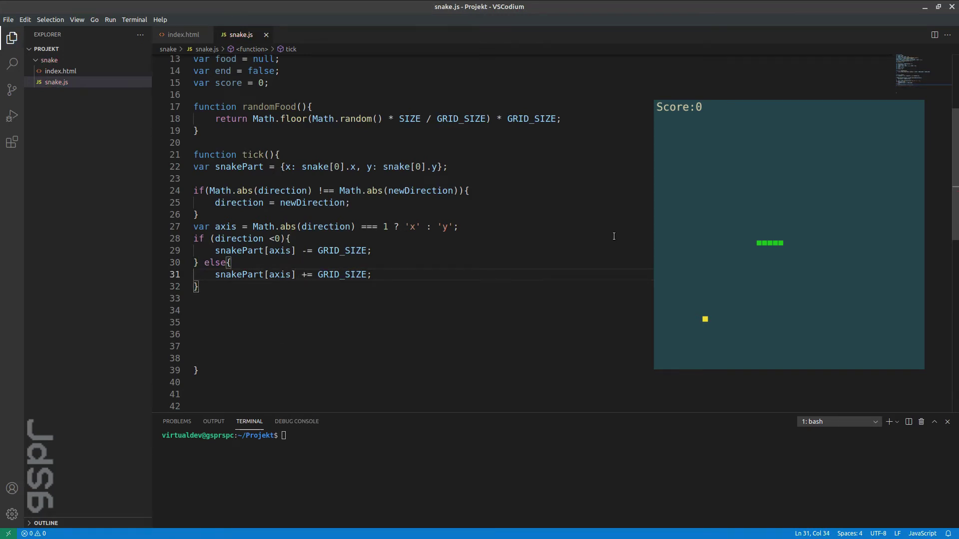
pyautogui.press('Down')
pyautogui.press('Return')
pyautogui.press('Return')
pyautogui.write('if')
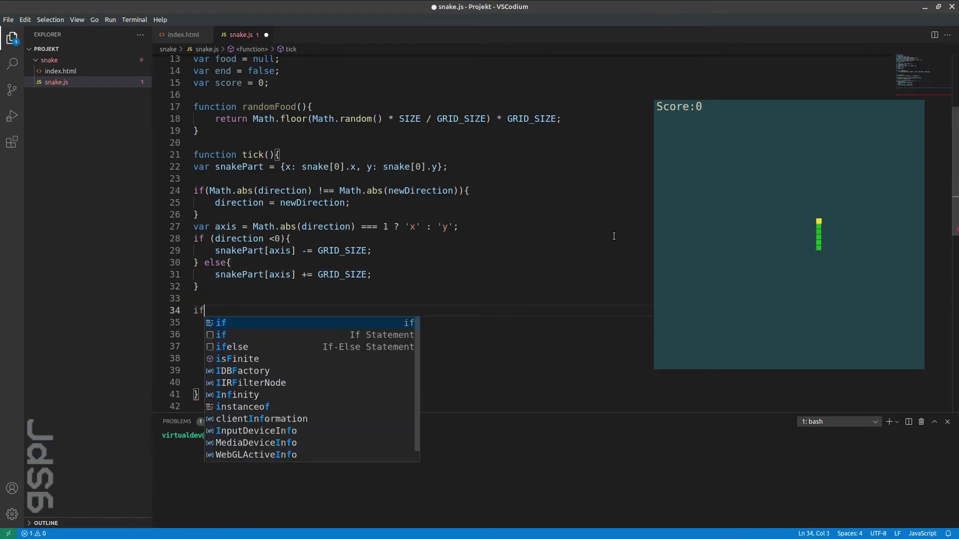
pyautogui.write(' (food ')
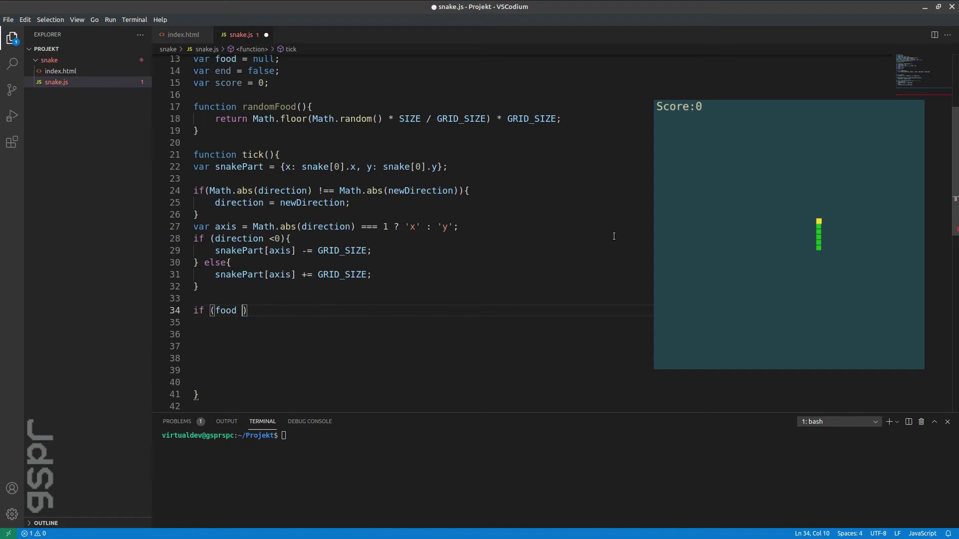
pyautogui.write('&& food')
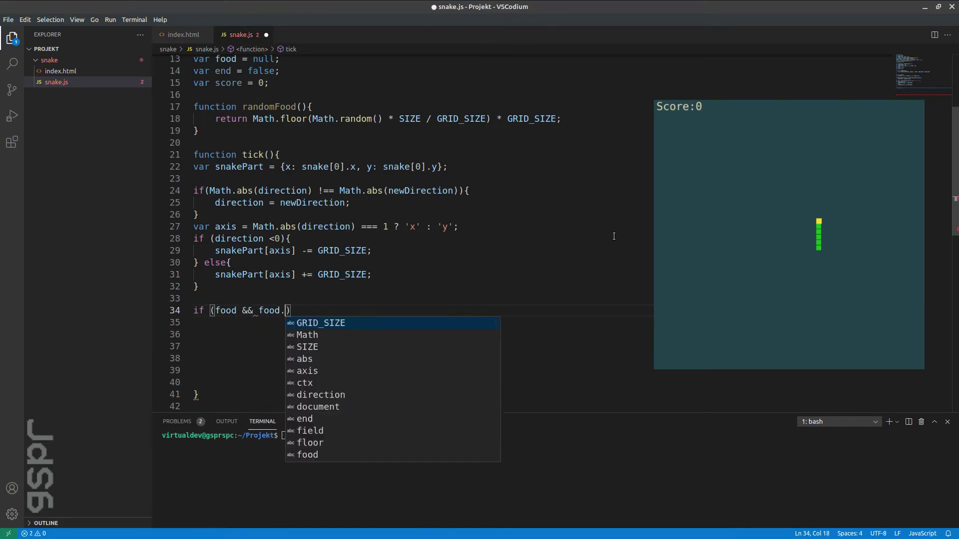
pyautogui.write('.x === sna')
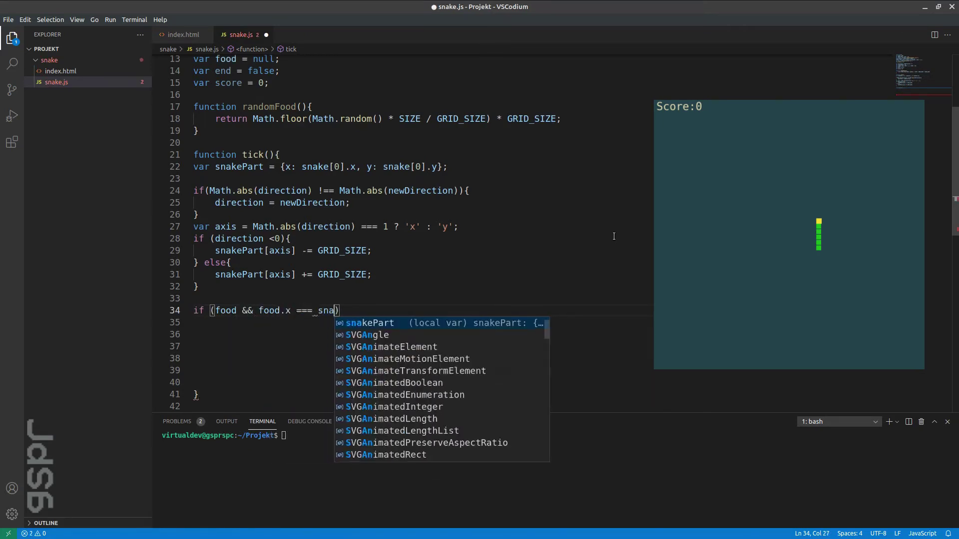
pyautogui.write('k')
# - Write an if condition comparing food.x and food.y with snakePart.x and snakePart.y
pyautogui.press('Return')
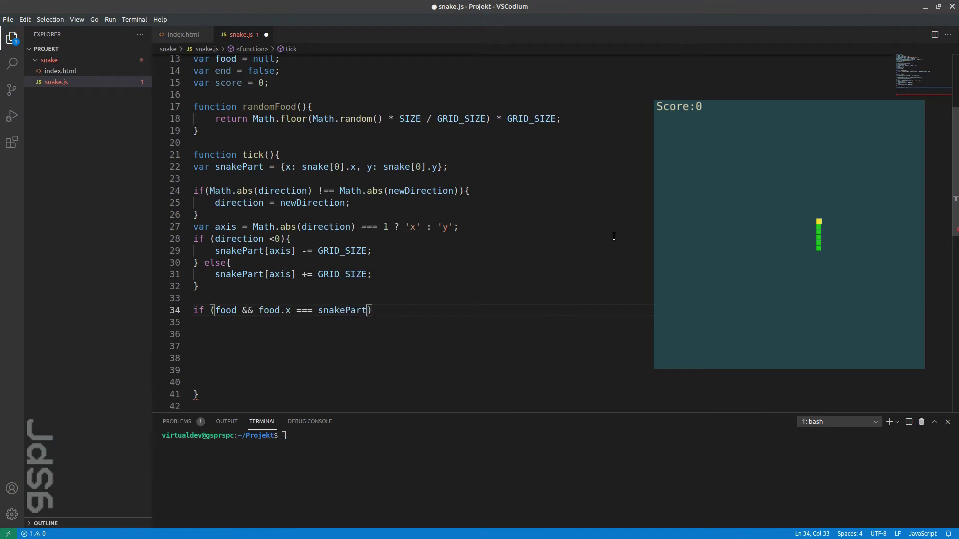
pyautogui.write('.x &&')
pyautogui.write(' food')
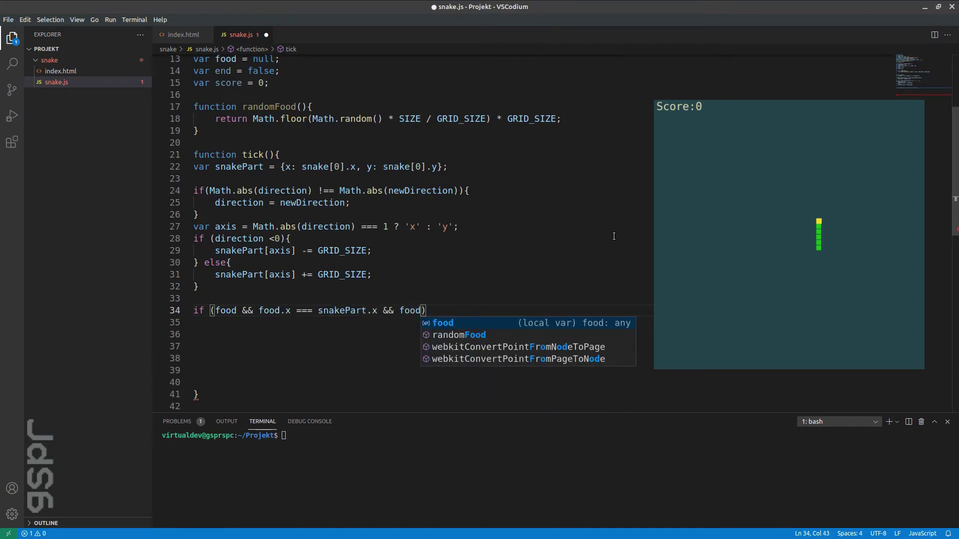
pyautogui.write('.y ===')
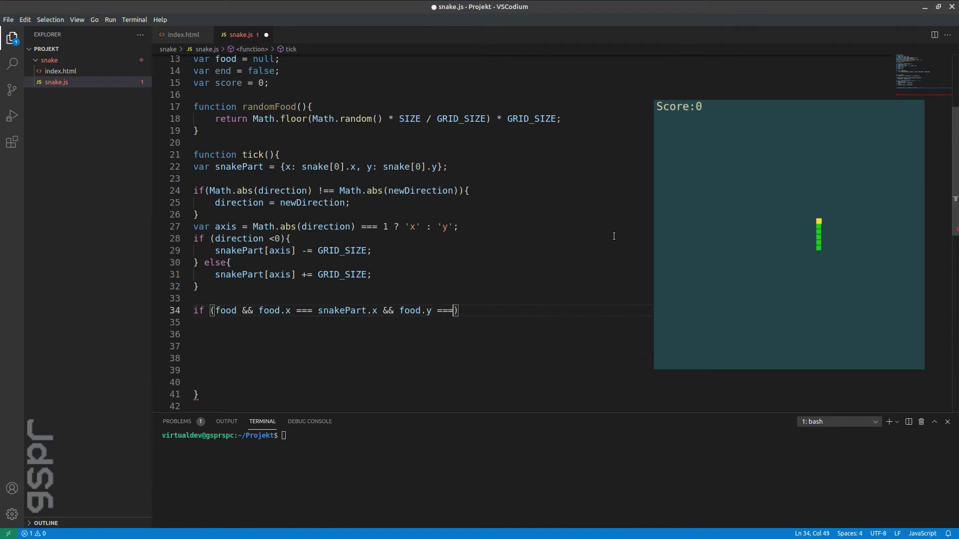
pyautogui.write(' snake')
pyautogui.press('Down')
pyautogui.press('Down')
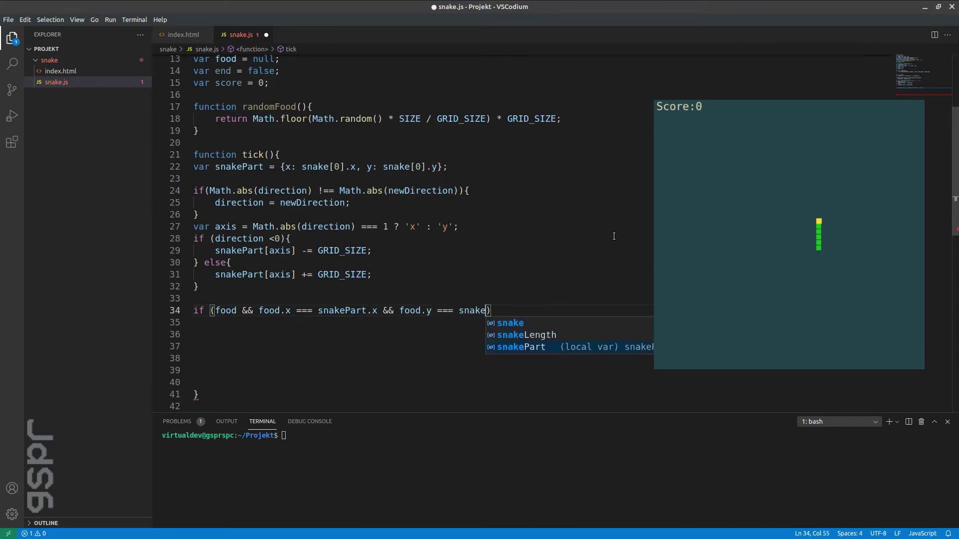
pyautogui.press('Return')
pyautogui.write('.y')
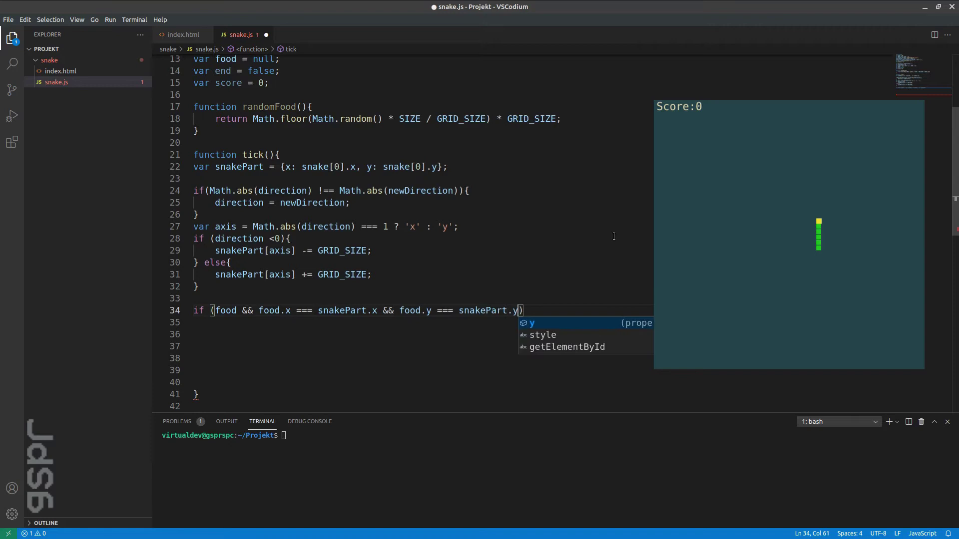
pyautogui.press('Escape')
pyautogui.write('{')
# - Fill the collision block with food = null; snakeLength += 10; score++;
pyautogui.press('Return')
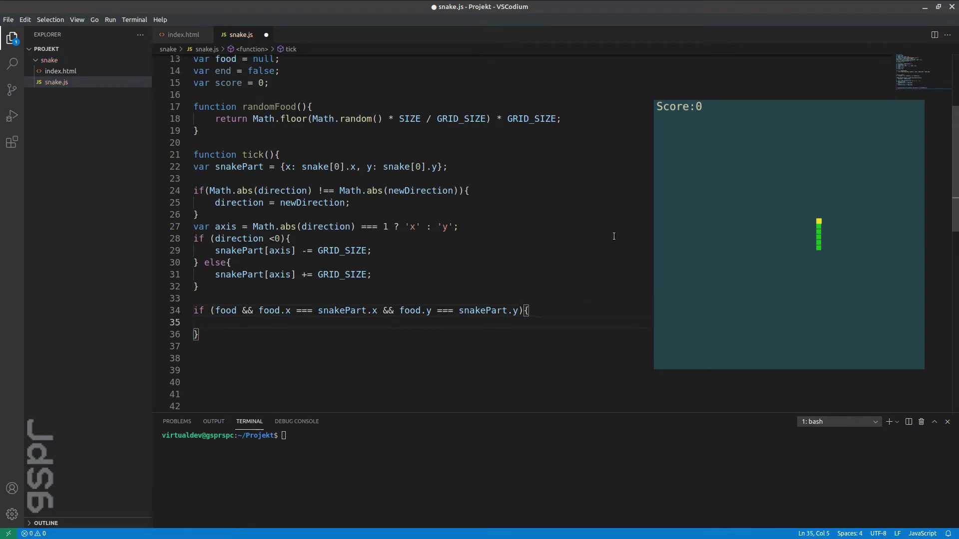
pyautogui.write('food =')
pyautogui.write(' n')
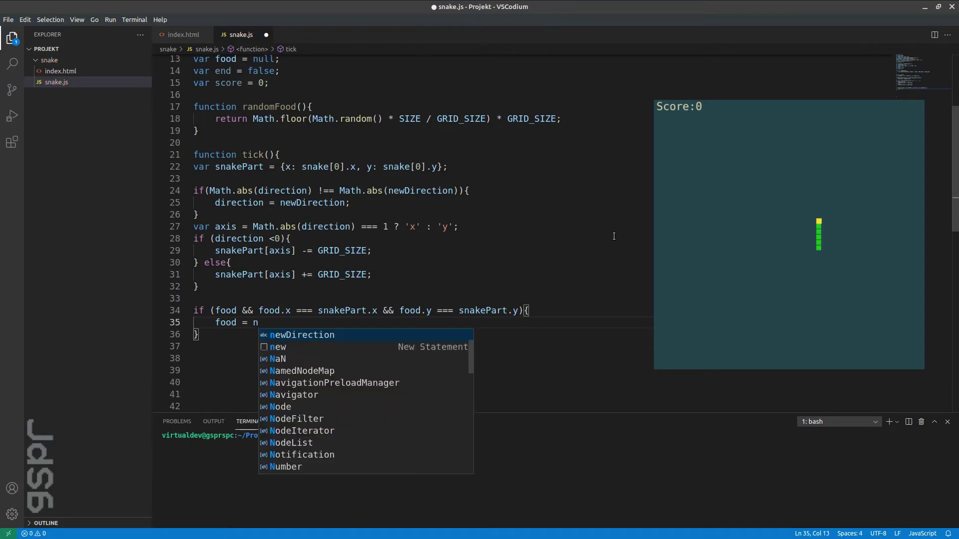
pyautogui.write('ull;')
pyautogui.press('Return')
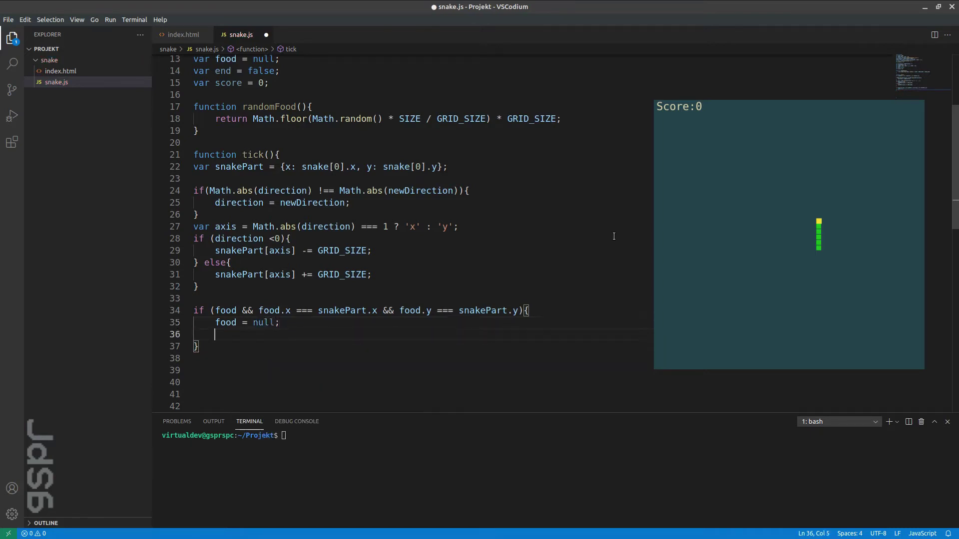
pyautogui.write('snake')
pyautogui.press('Down')
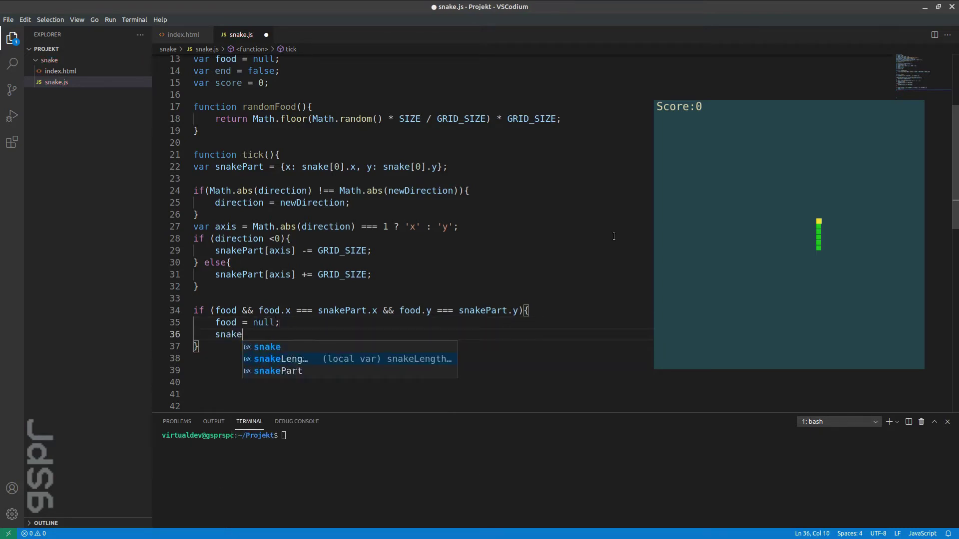
pyautogui.write('Length +=')
pyautogui.press('Return')
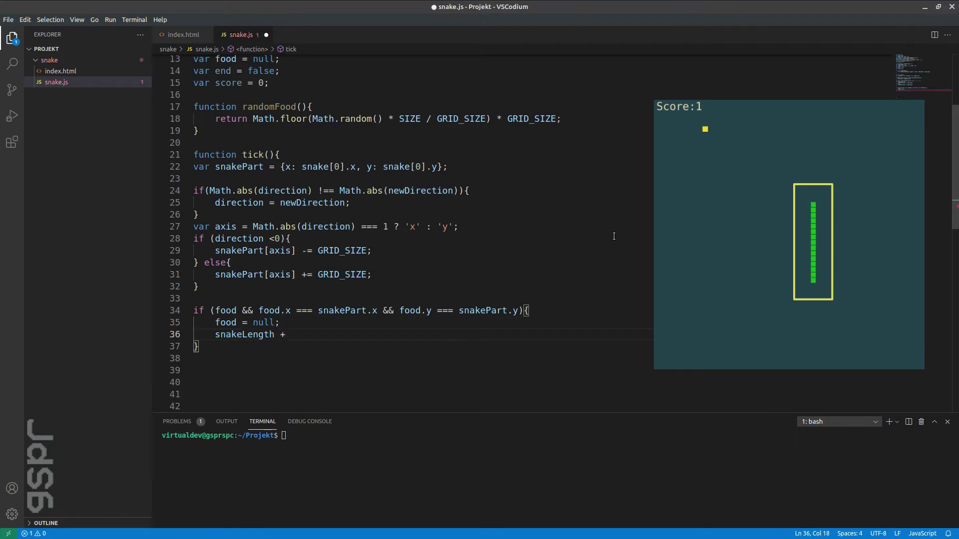
pyautogui.write('=10;')
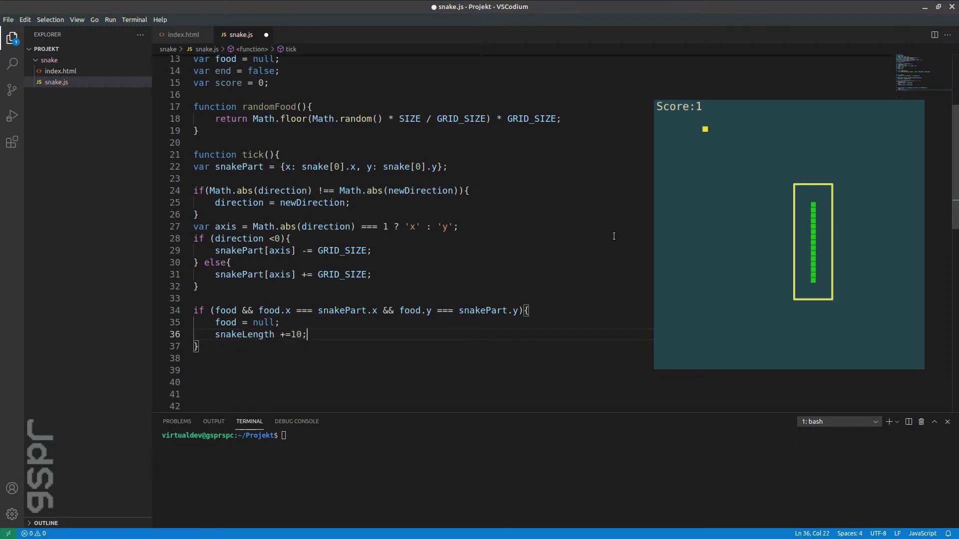
pyautogui.press('Return')
pyautogui.write('sc')
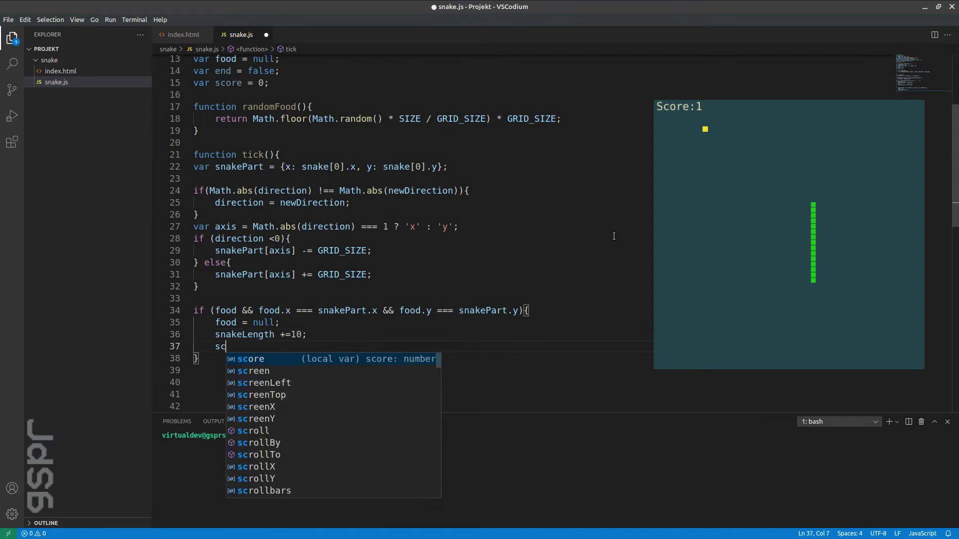
pyautogui.press('Return')
pyautogui.write(';')
pyautogui.press('Down')
pyautogui.press('Down')
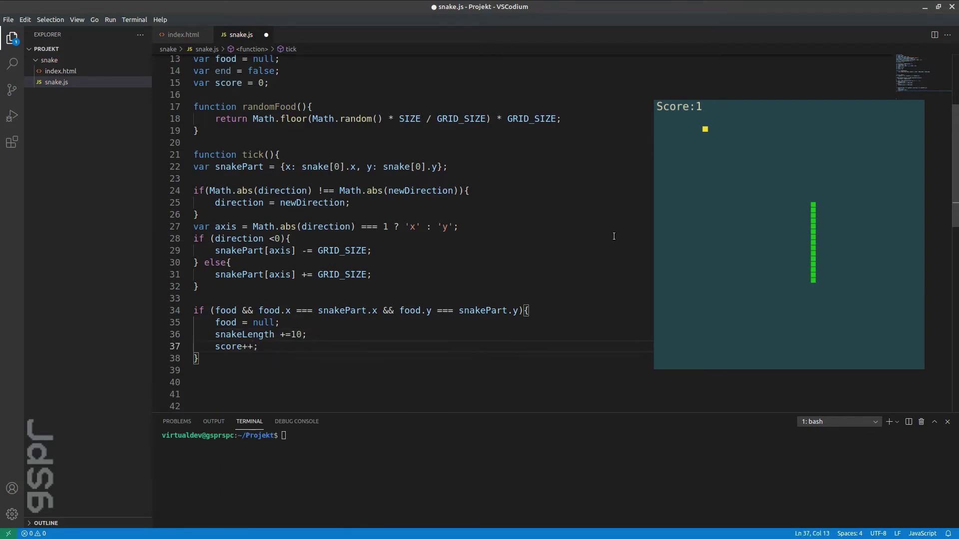
pyautogui.scroll(-1, 614, 236)
pyautogui.scroll(-4, 614, 236)
pyautogui.scroll(-1, 614, 237)
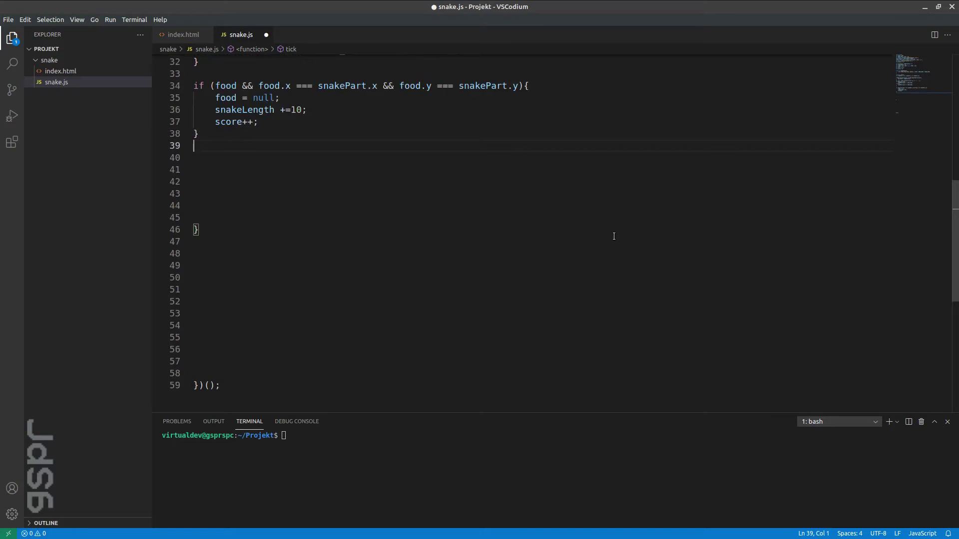
# - Set ctx.fillStyle to '#22424a' and call ctx.fillRect(0,0,SIZE,SIZE) in tick
pyautogui.press('Return')
pyautogui.write('ctx.')
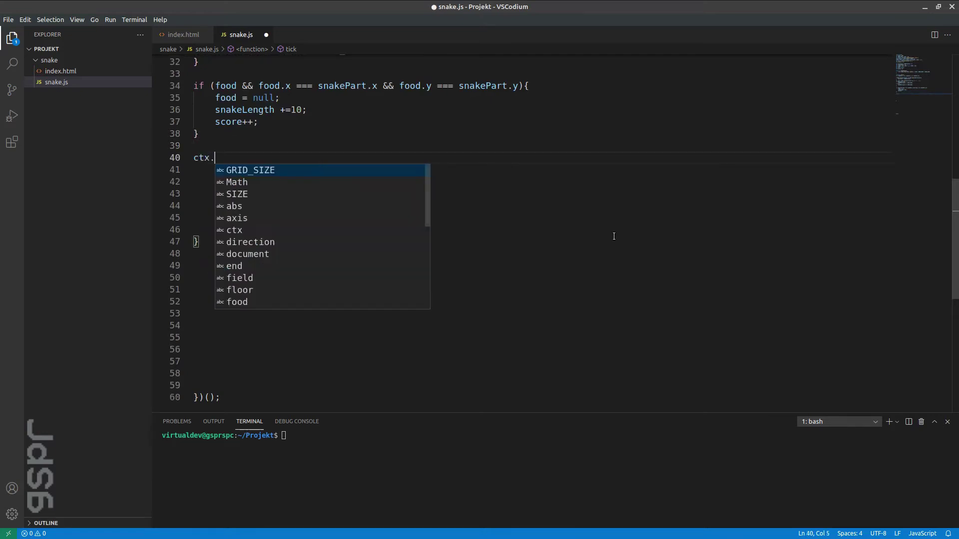
pyautogui.write('fillSty')
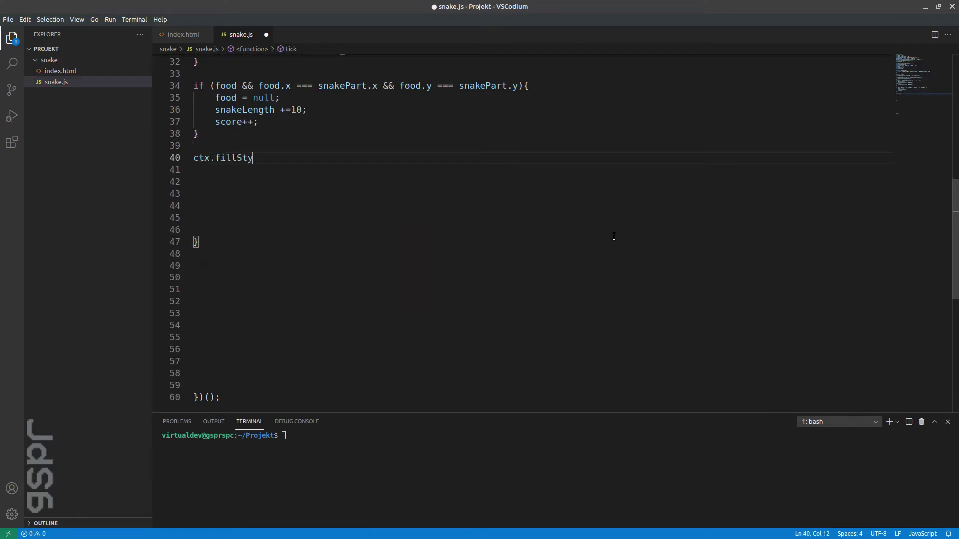
pyautogui.write("le = '")
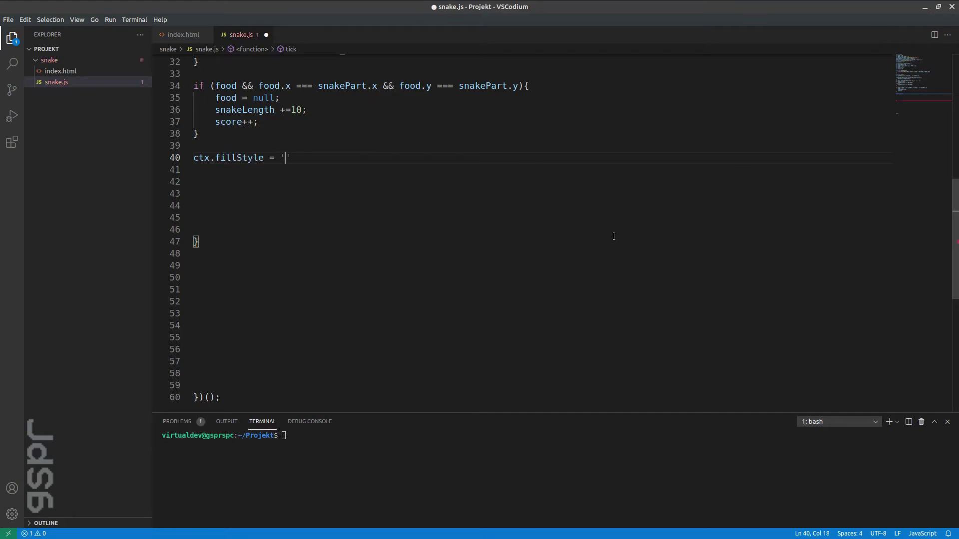
pyautogui.write('#22424')
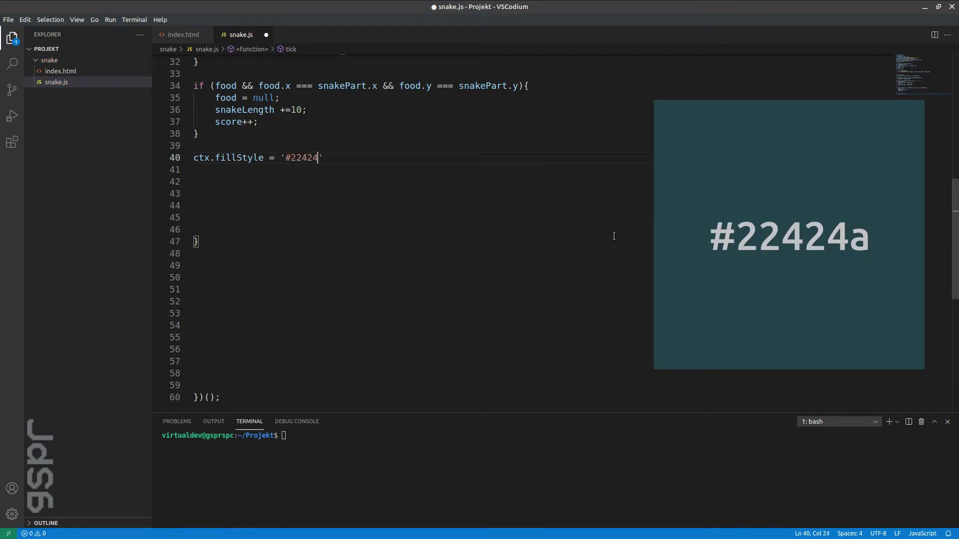
pyautogui.write("a';")
pyautogui.press('Return')
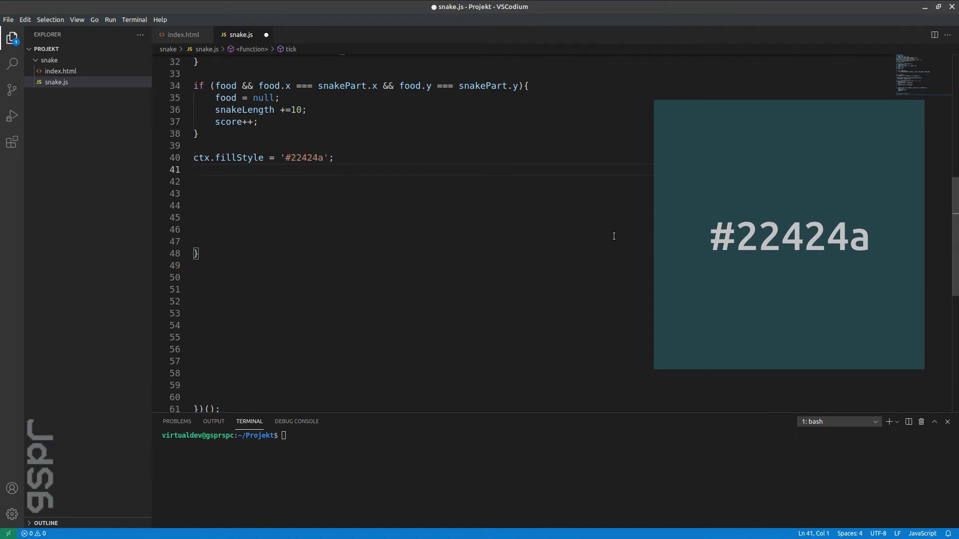
pyautogui.write('ctx.f')
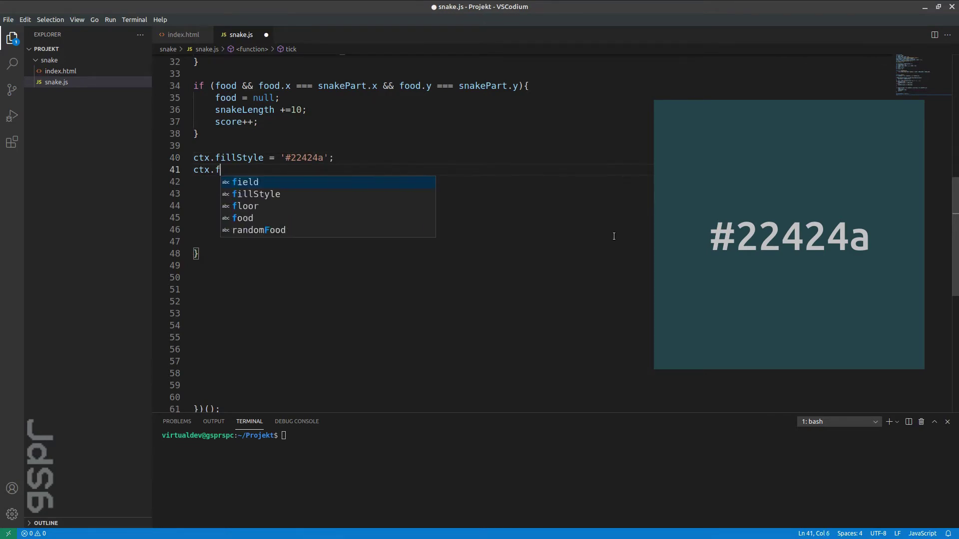
pyautogui.write('ill')
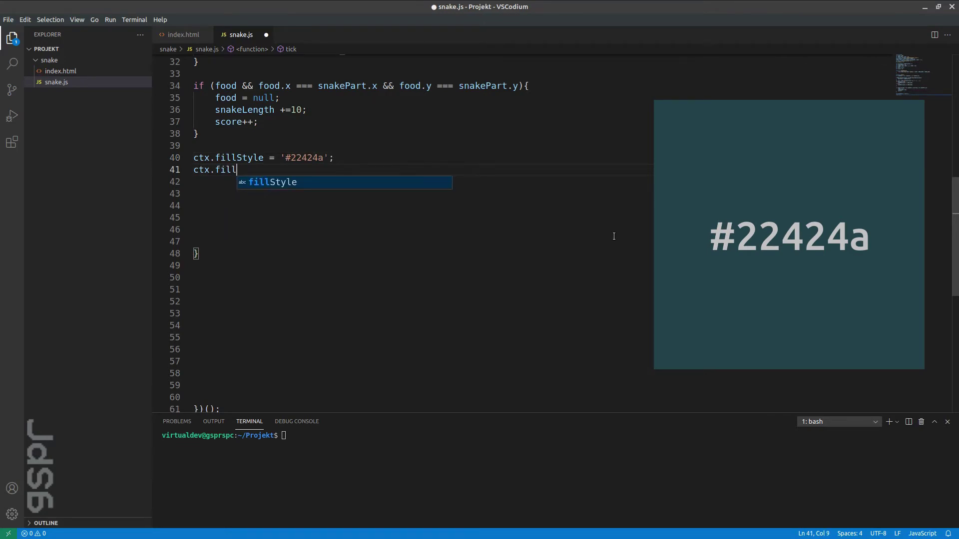
pyautogui.write('Rect ')
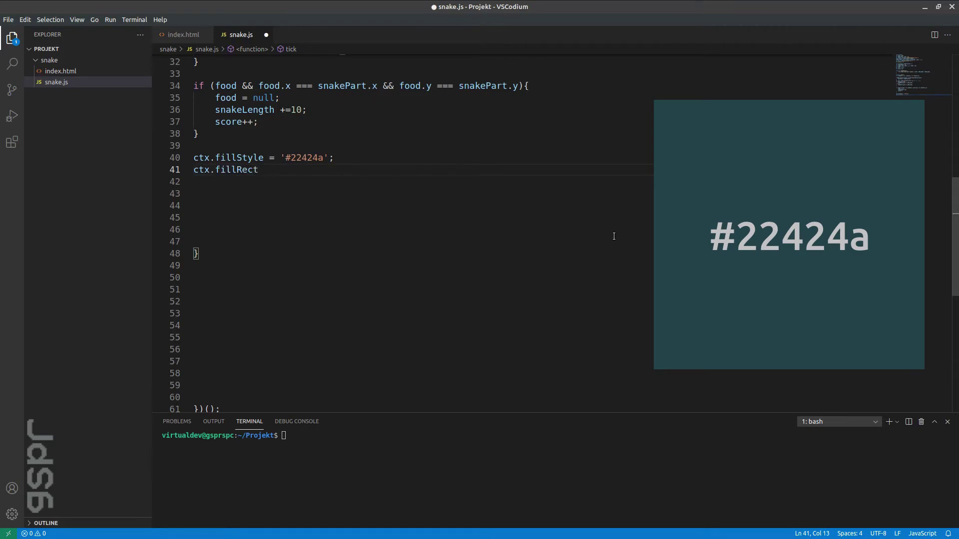
pyautogui.write('(0,')
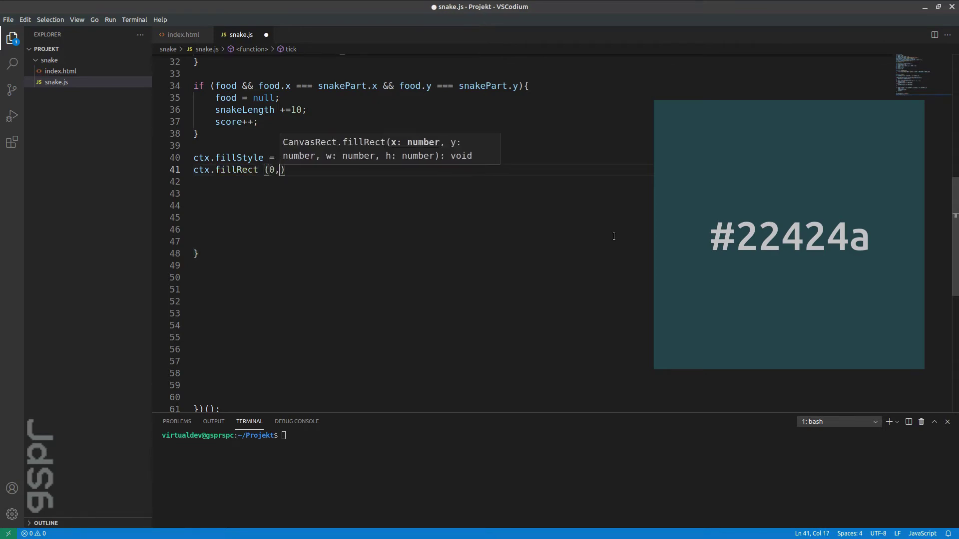
pyautogui.write('0,SIZE')
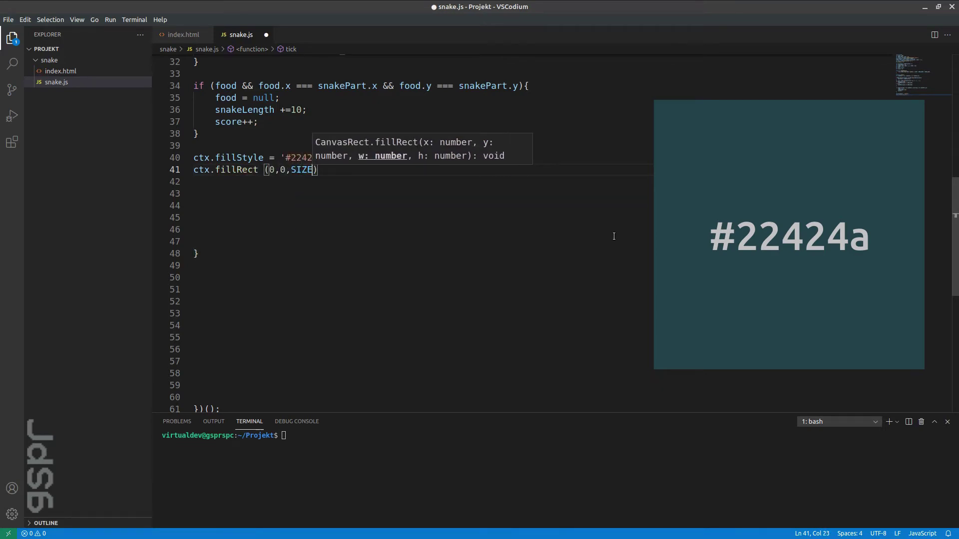
pyautogui.write(',SIZE')
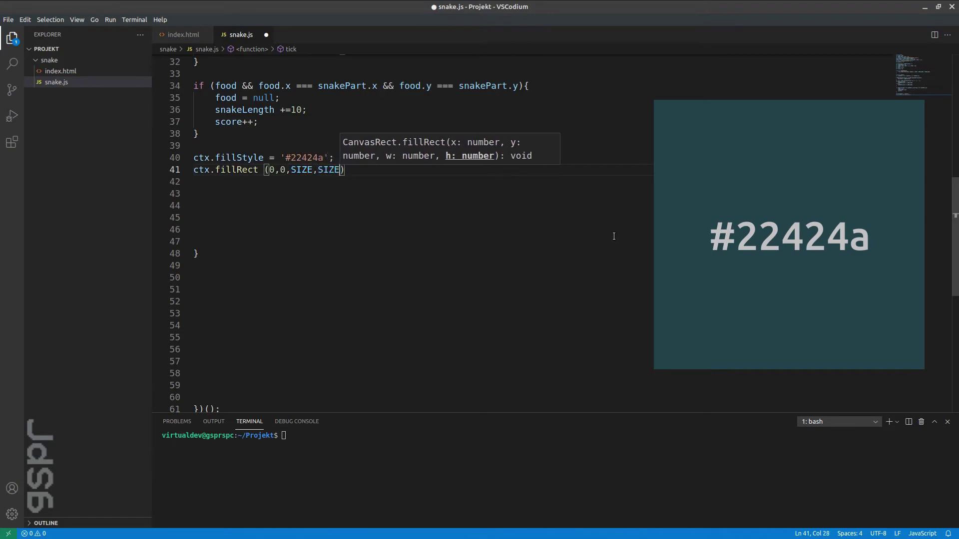
pyautogui.write(');')
pyautogui.press('Return')
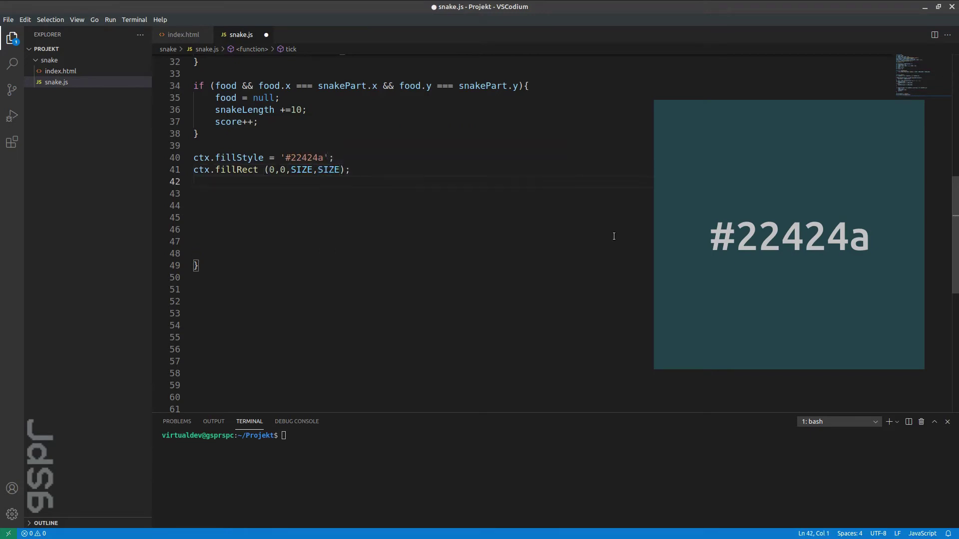
pyautogui.write('if(end')
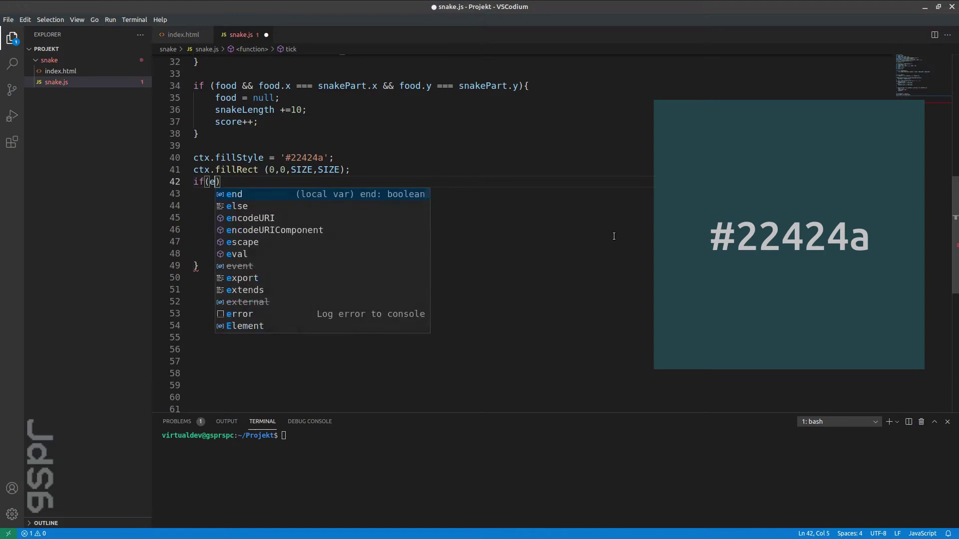
pyautogui.write('){')
# - Open an if(end) block with fillStyle '#e8dbb0', font '30px Monospace' and textAlign 'center'
pyautogui.press('Return')
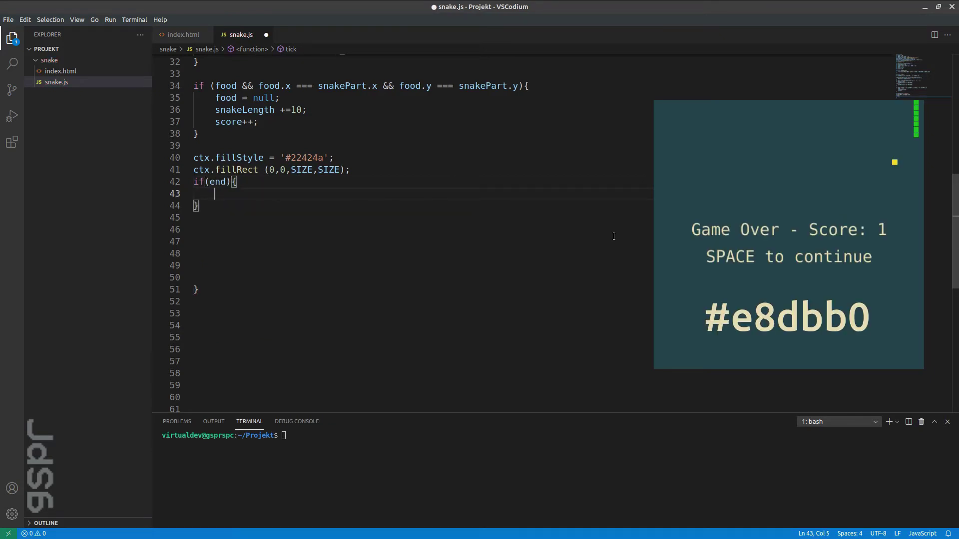
pyautogui.write('ctx.fillStyle')
pyautogui.write(" = '#")
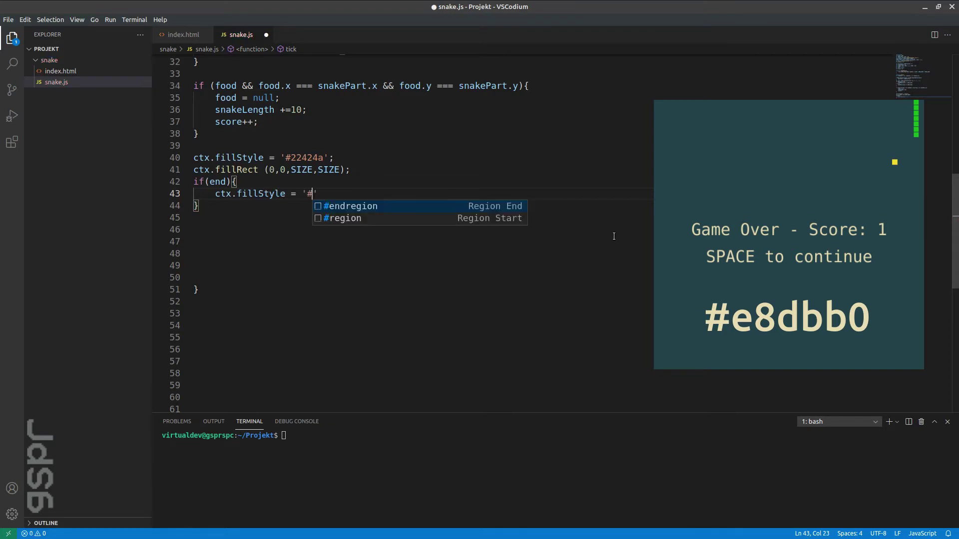
pyautogui.write('e8d')
pyautogui.write('bb0')
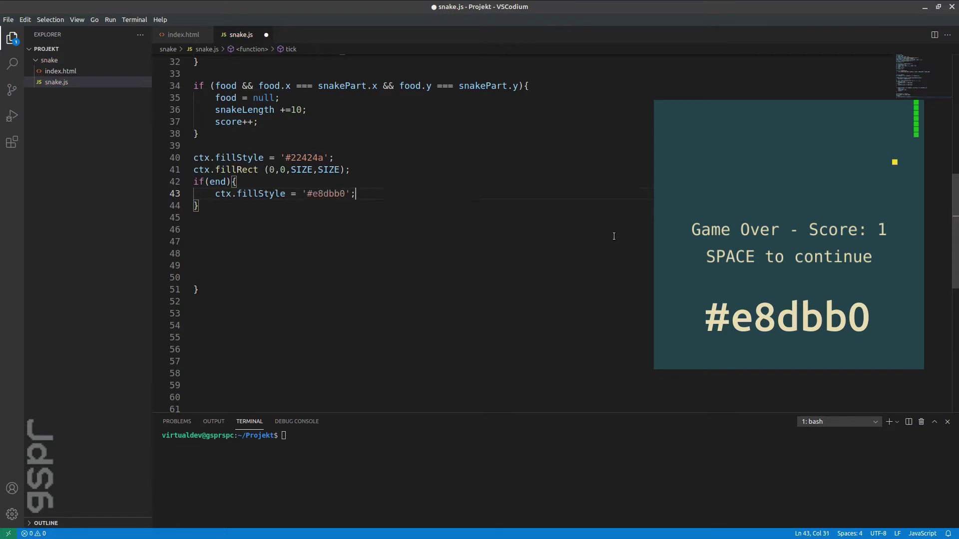
pyautogui.press('Return')
pyautogui.write('ctx.')
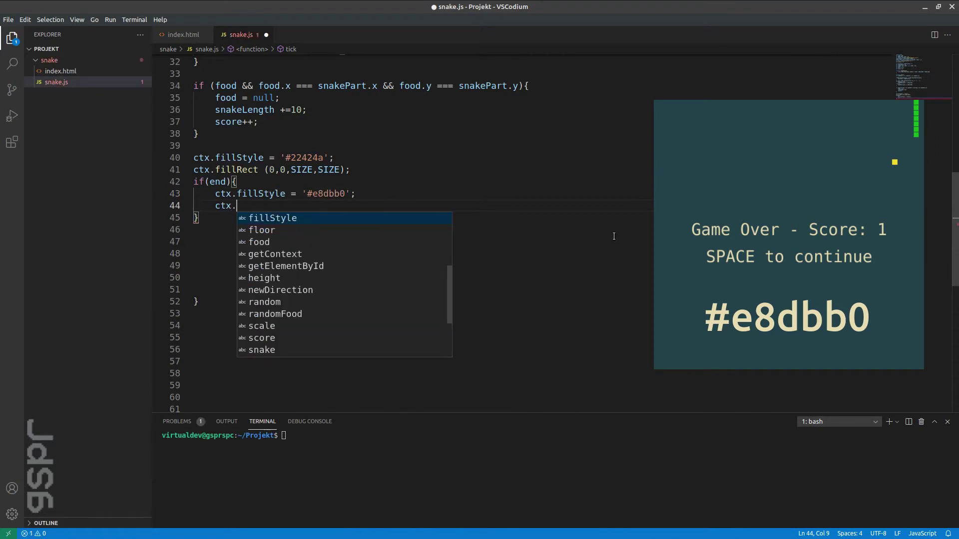
pyautogui.write('font')
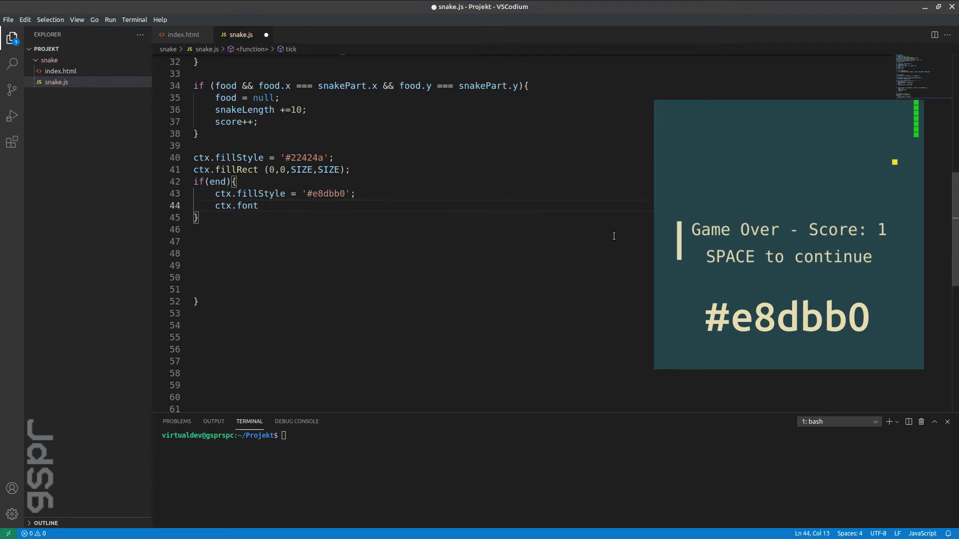
pyautogui.write(" = '")
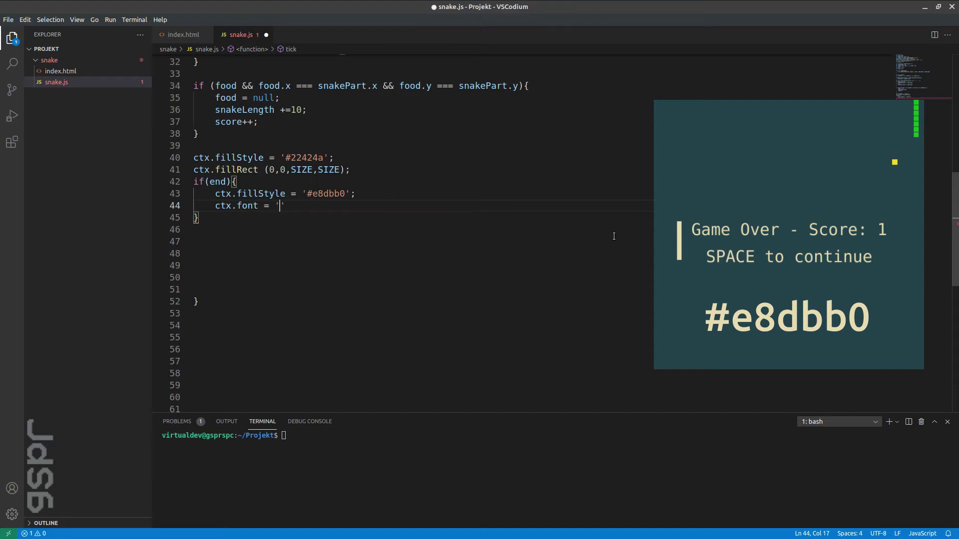
pyautogui.write('30')
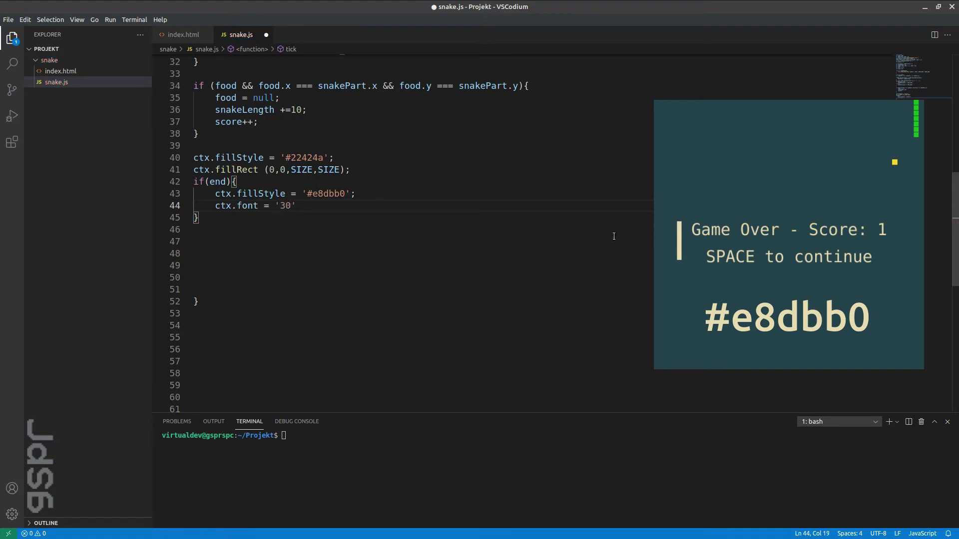
pyautogui.write('px Mono')
pyautogui.write('space')
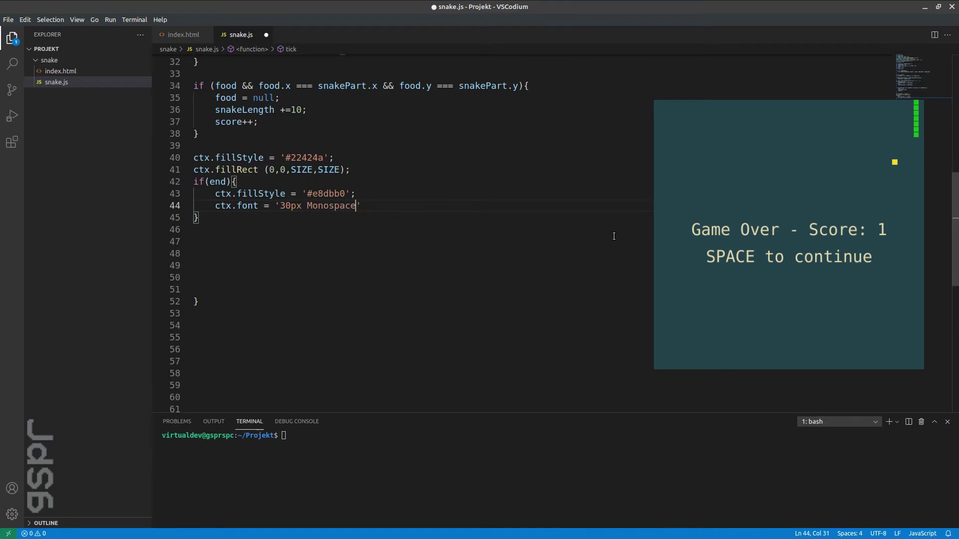
pyautogui.write(';')
pyautogui.press('Return')
pyautogui.write('ct')
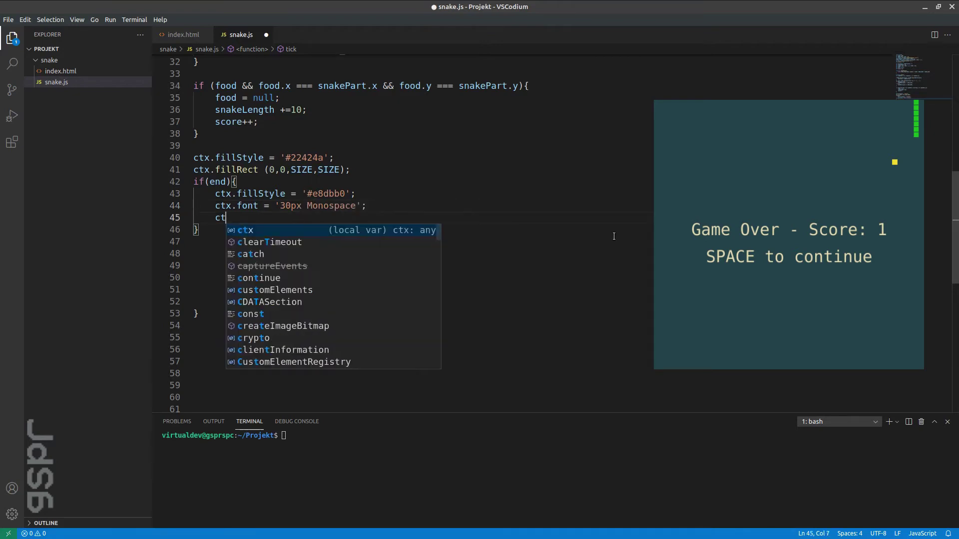
pyautogui.write('x.text')
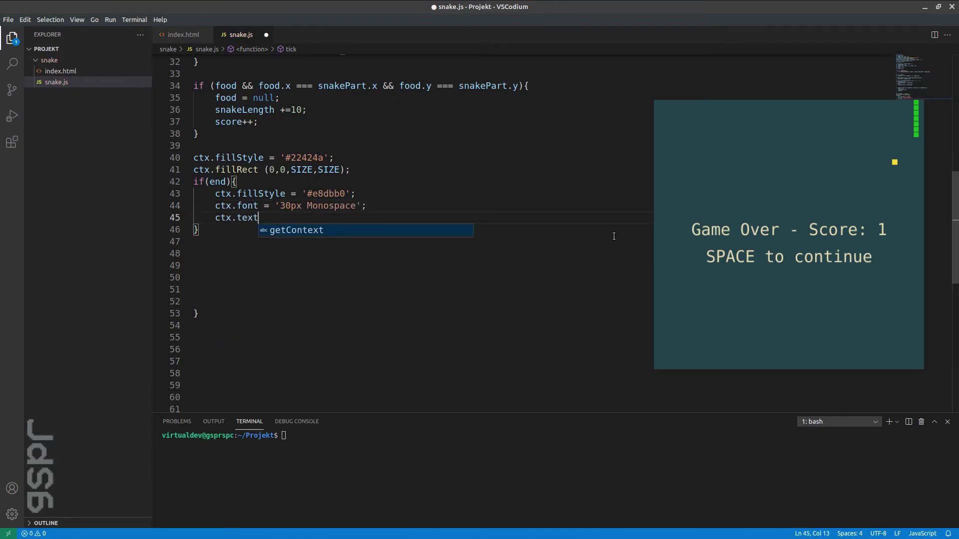
pyautogui.write('Alig')
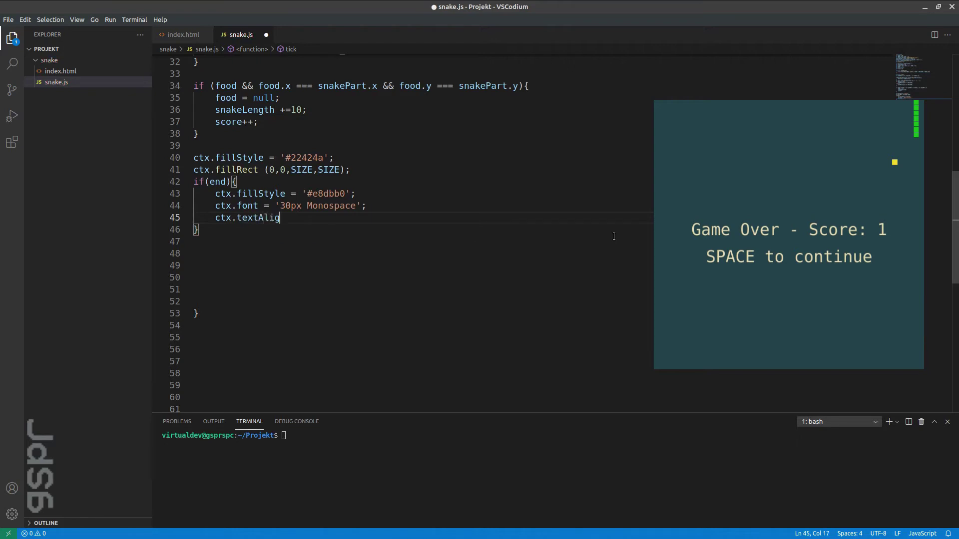
pyautogui.write("n = '")
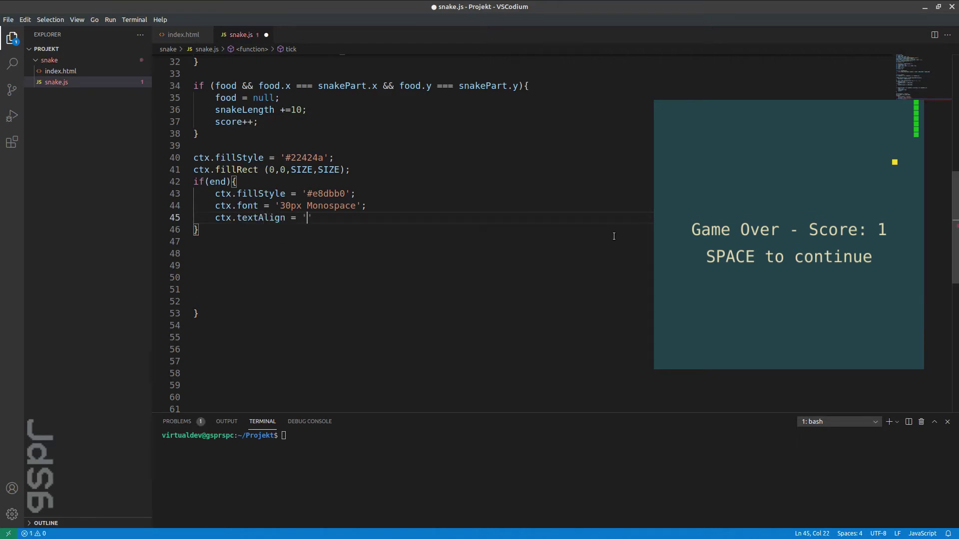
pyautogui.write("center'")
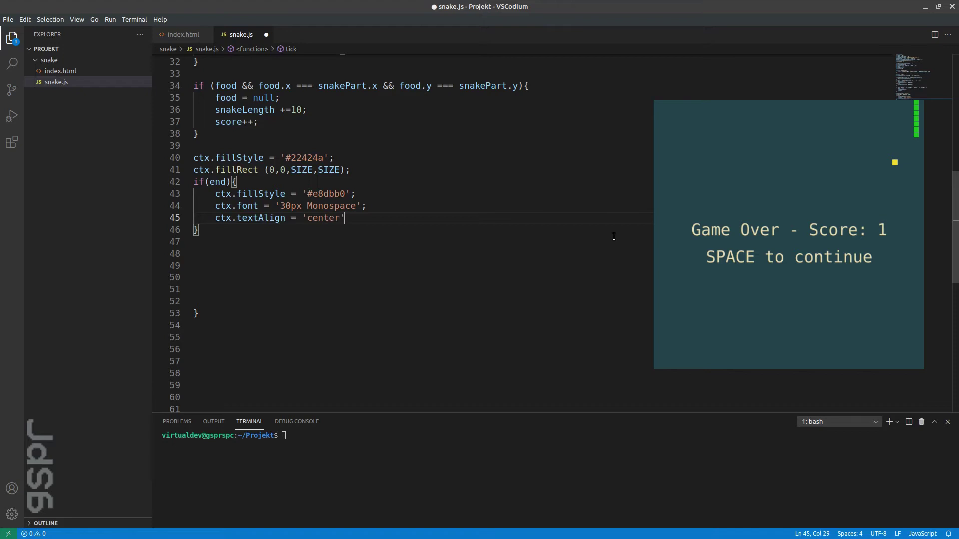
pyautogui.write(';')
pyautogui.press('Return')
pyautogui.write('ctx')
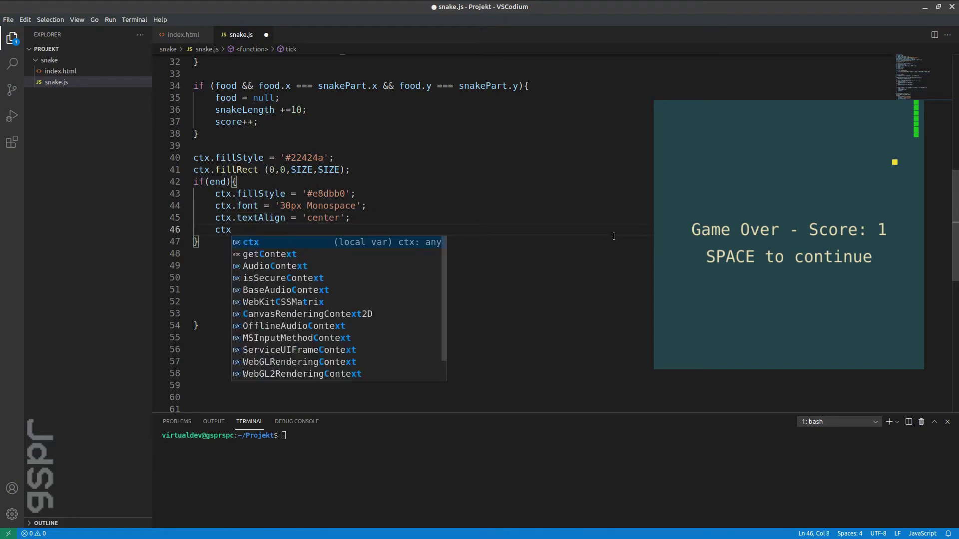
pyautogui.write('.fillT')
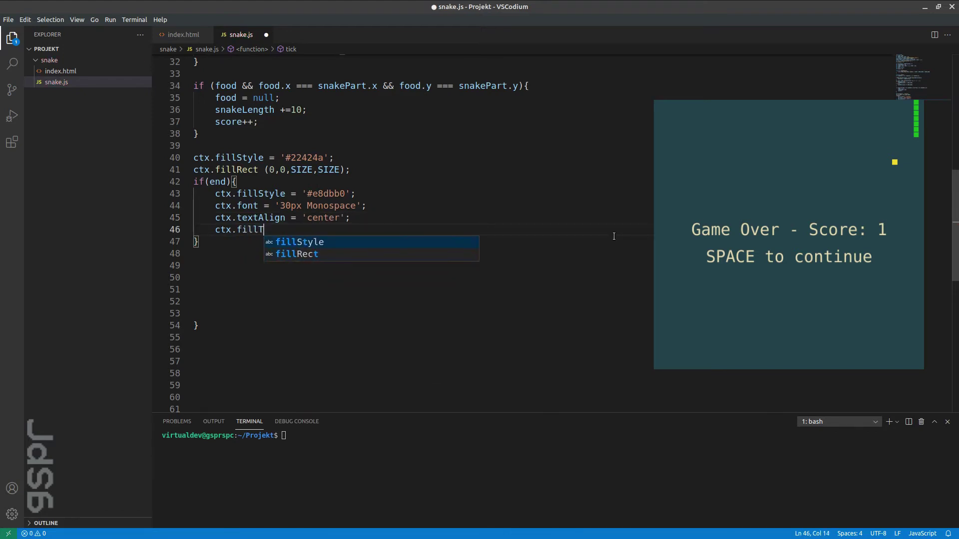
pyautogui.write('ext')
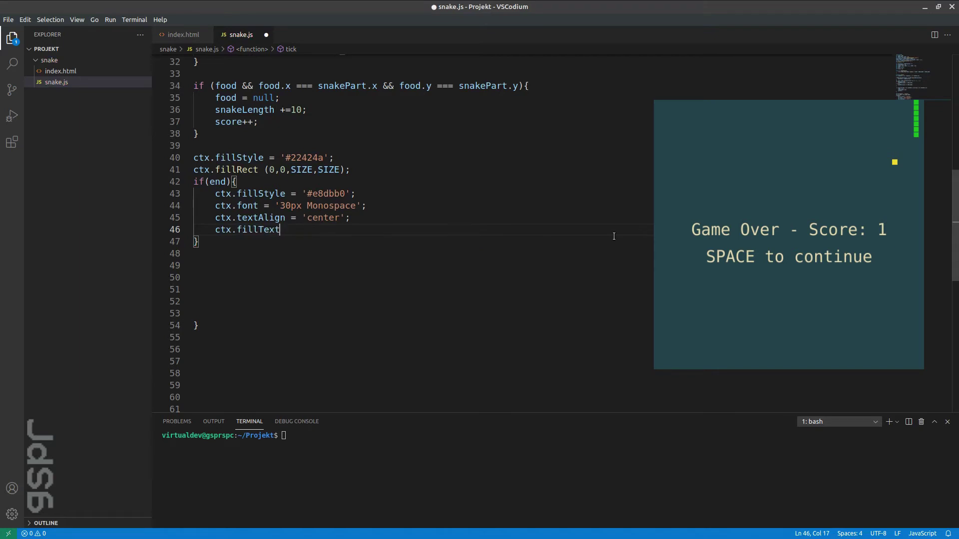
pyautogui.write("('Game Ove")
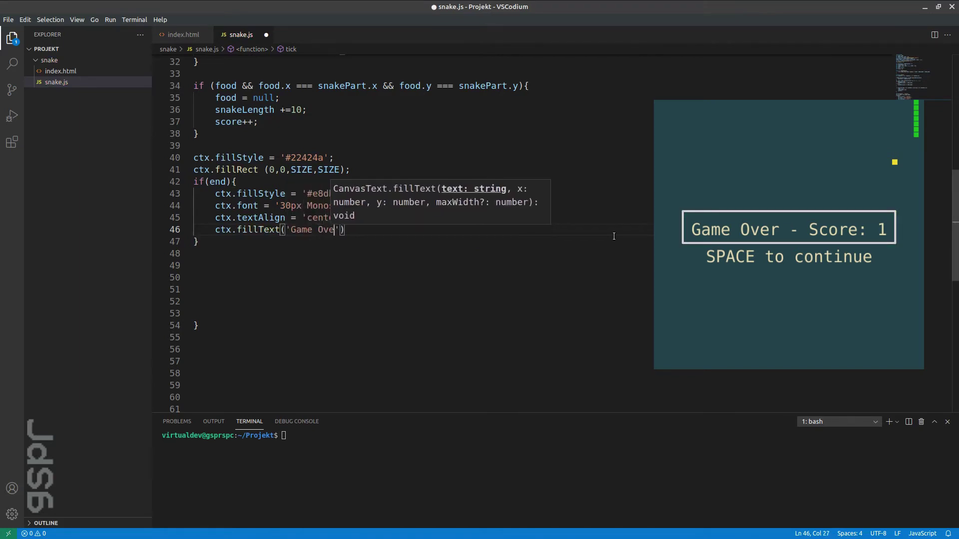
pyautogui.write('r - Sco')
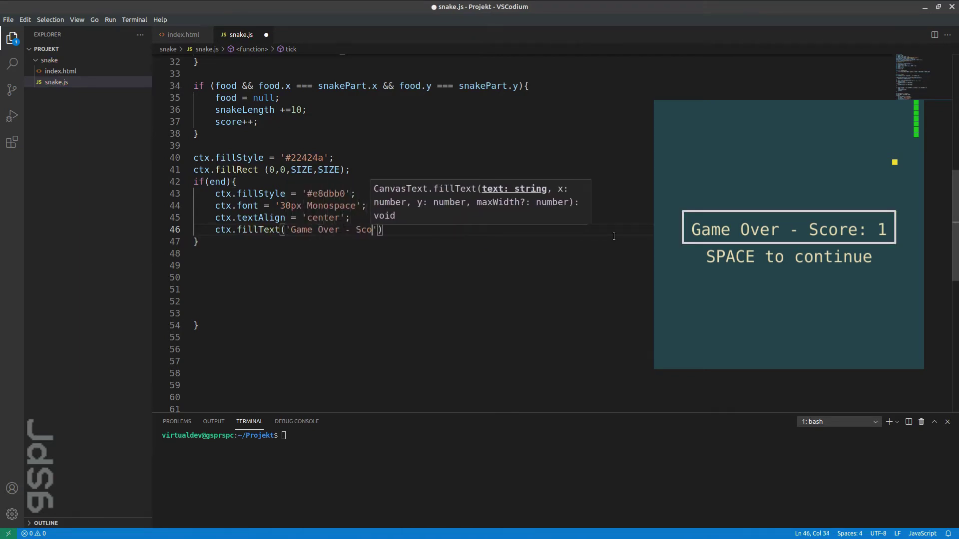
pyautogui.write("re: '+sc")
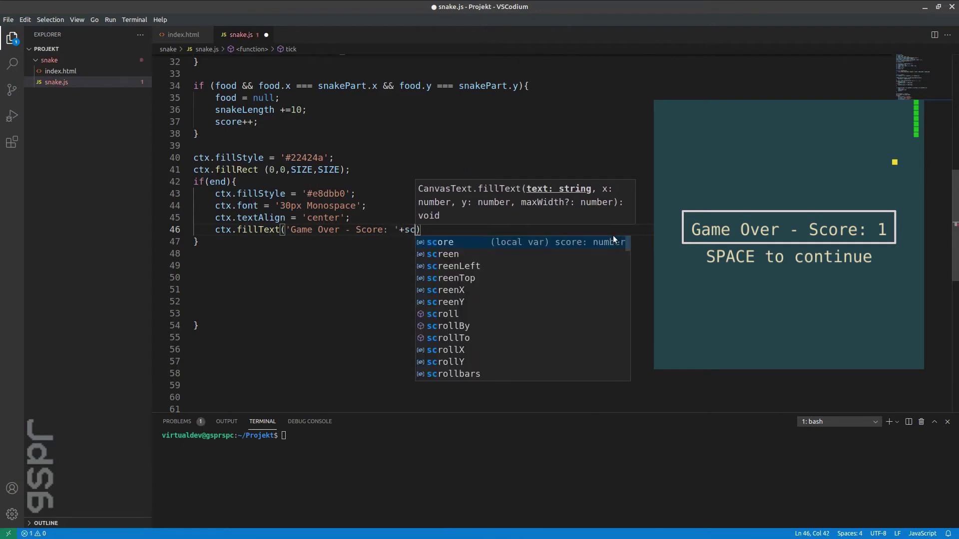
pyautogui.write('ore, S')
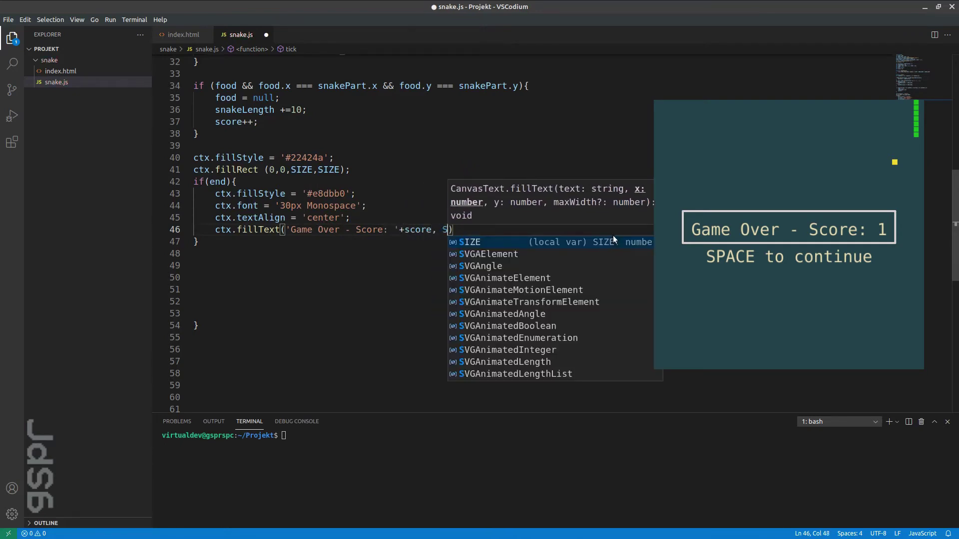
pyautogui.write('IZE / 2, ')
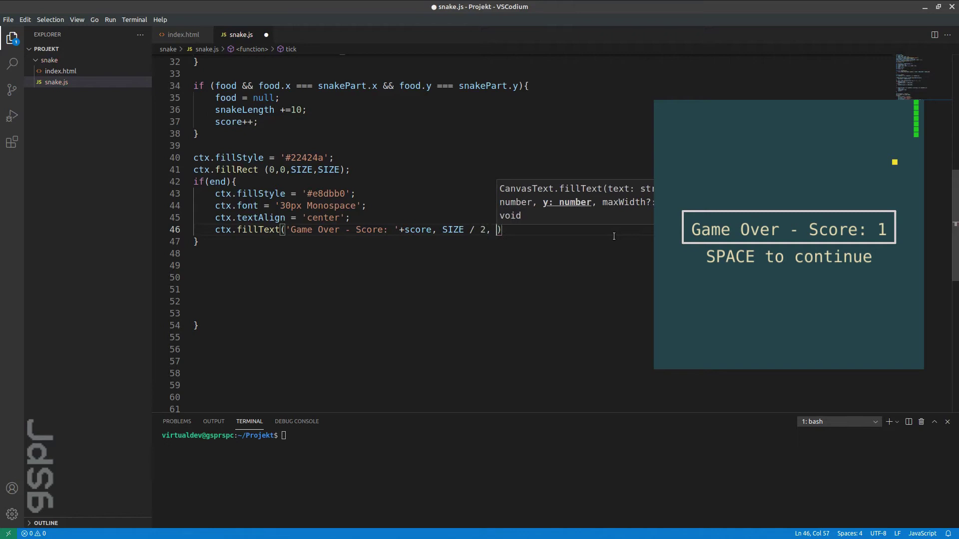
pyautogui.write('SIZE /2)')
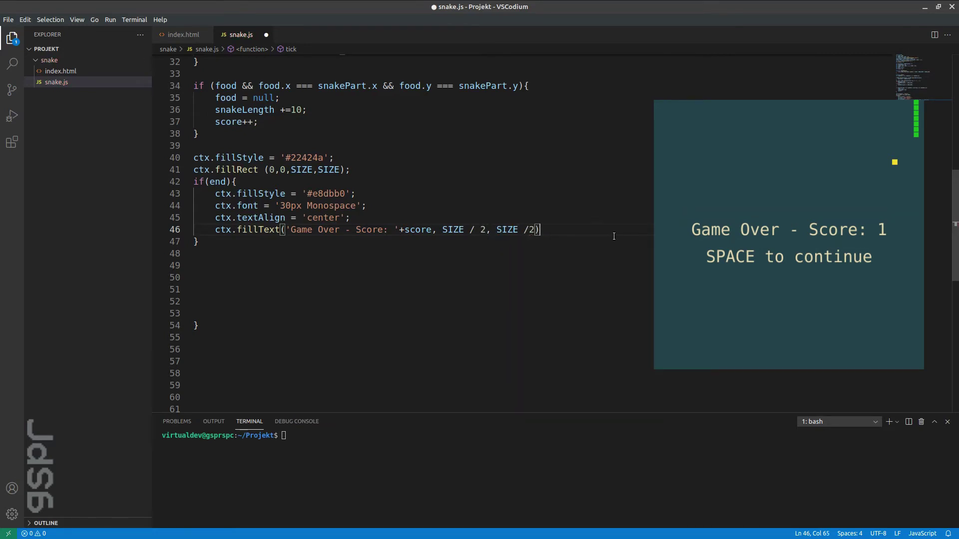
pyautogui.write(';')
# - Draw 'Game Over - Score: ' plus score with fillText, save, and begin a second fillText
pyautogui.hotkey('ctrl', 's')
pyautogui.press('Return')
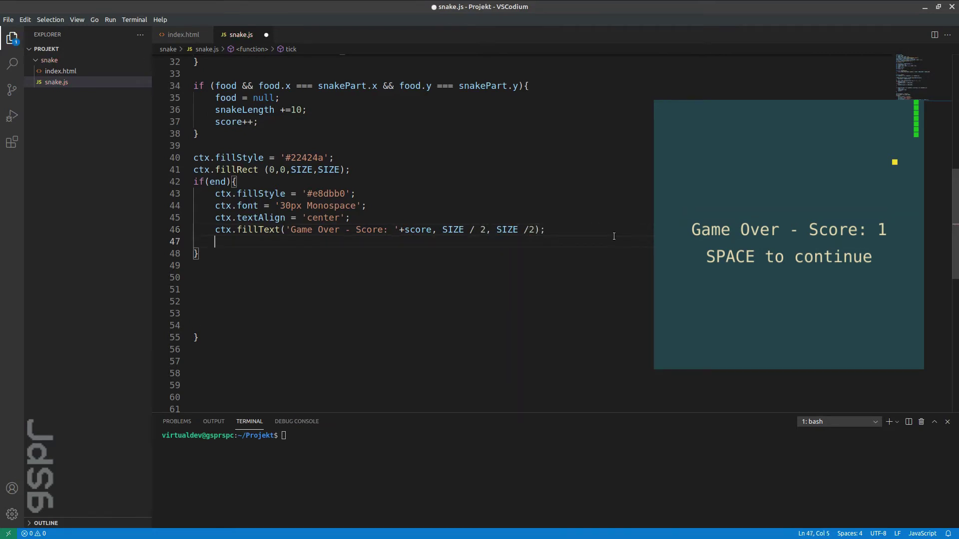
pyautogui.write('ctx.fill')
pyautogui.press('Down')
pyautogui.press('Return')
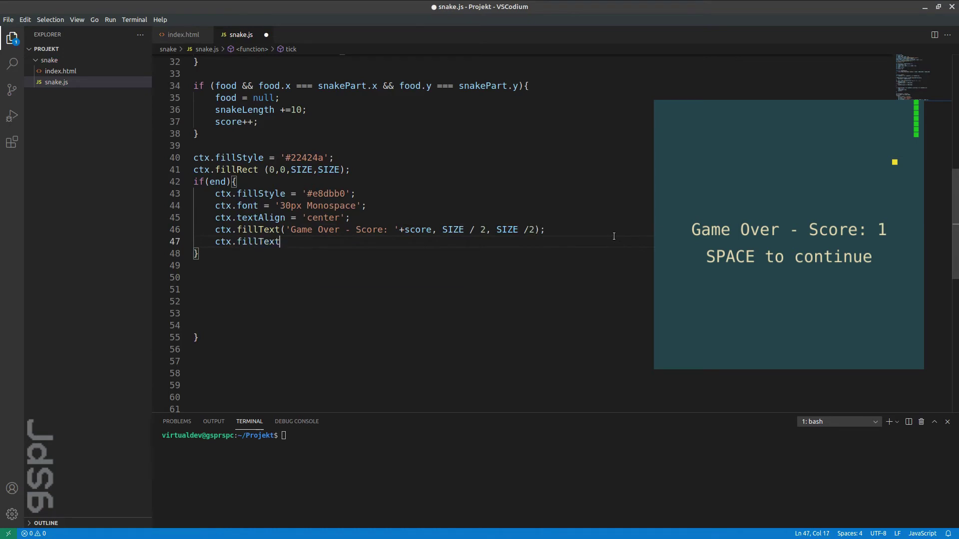
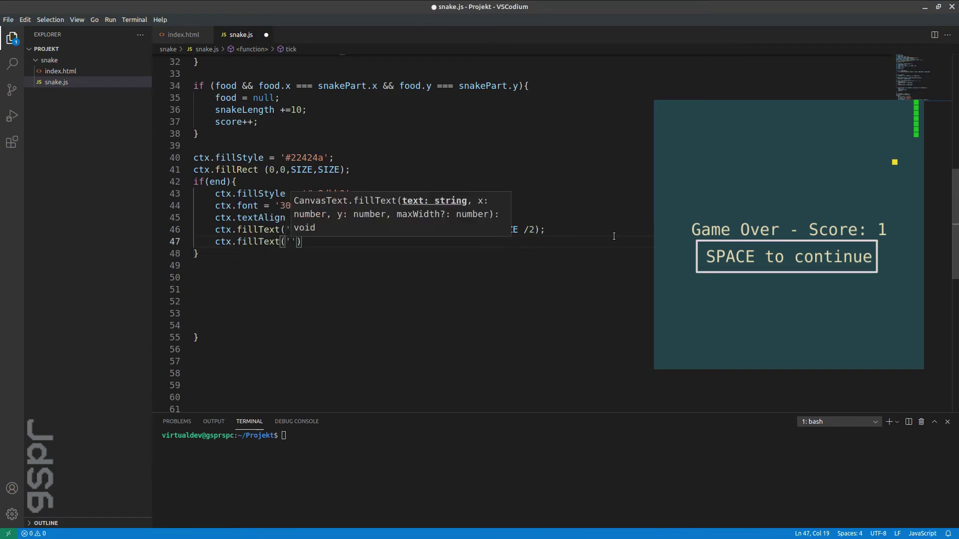
pyautogui.write('SPACE ')
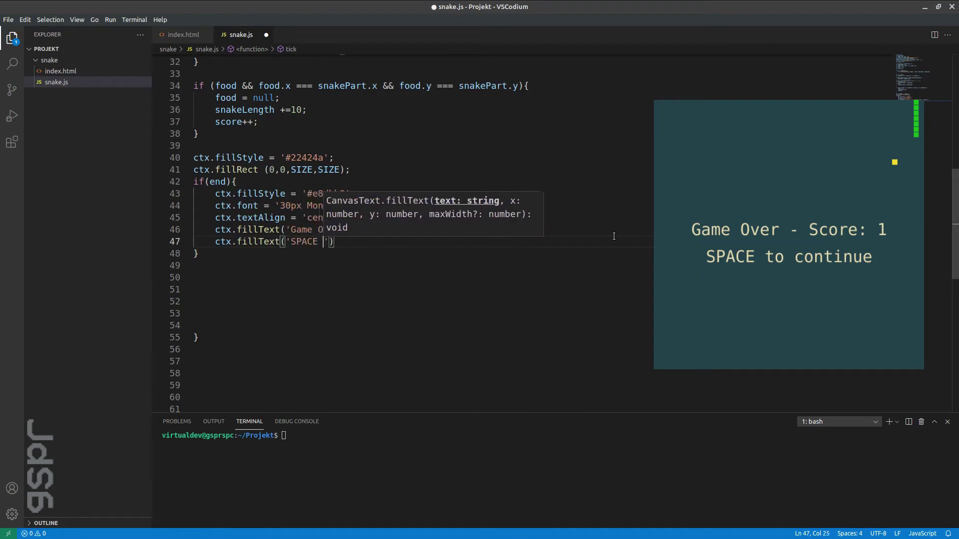
pyautogui.write('to co')
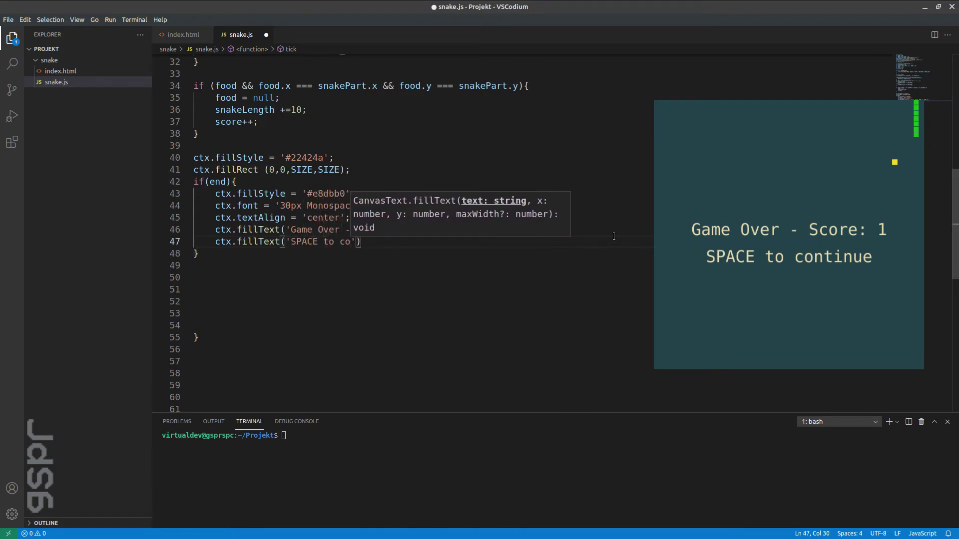
pyautogui.write('ntinue')
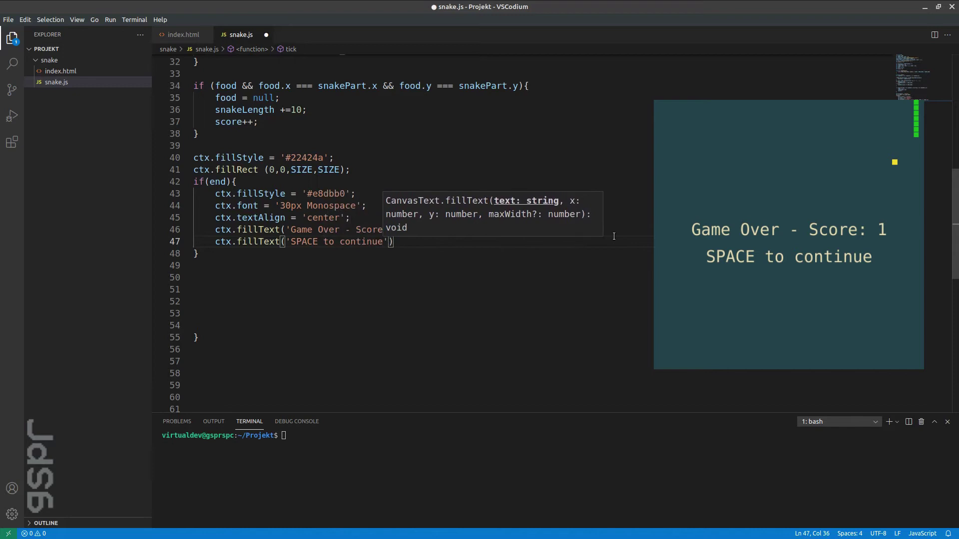
pyautogui.write("', ")
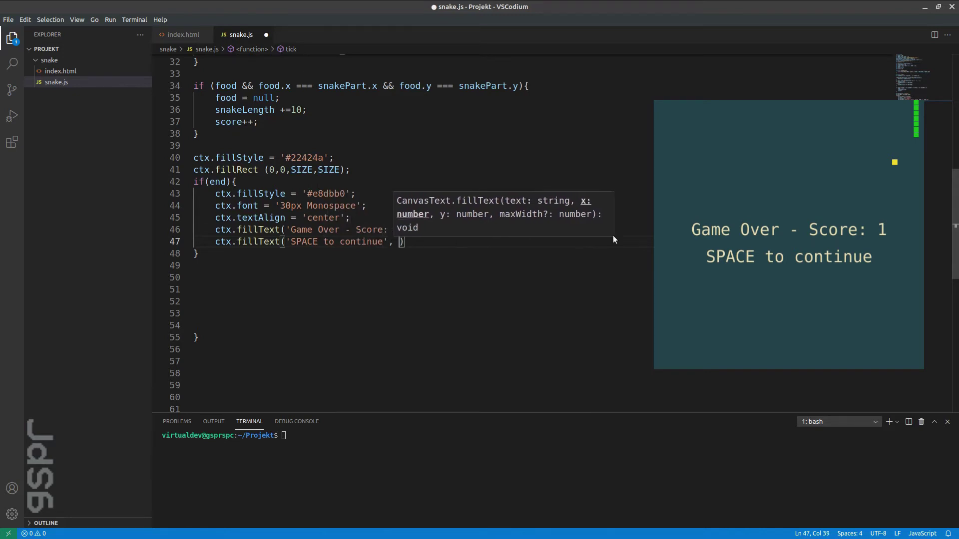
pyautogui.write('SIZE')
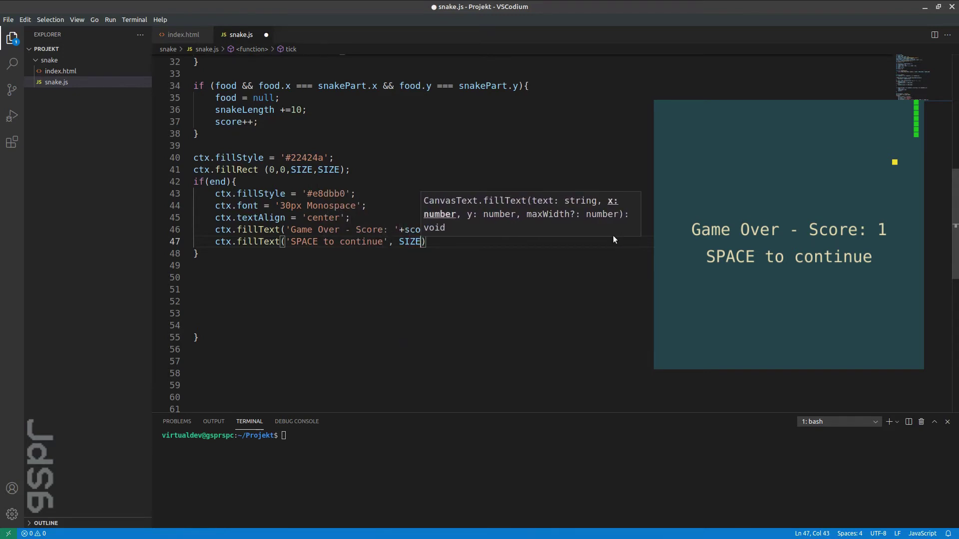
pyautogui.write(' / 2, ')
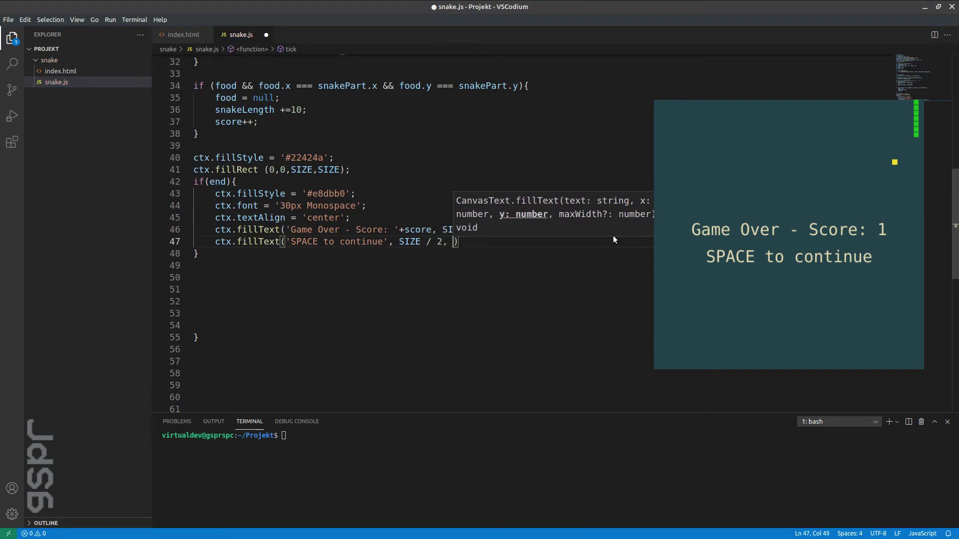
pyautogui.write('300);')
# - Finish the fillText('SPACE to continue', SIZE / 2, 300) line and save snake.js
pyautogui.press('Return')
pyautogui.hotkey('ctrl', 's')
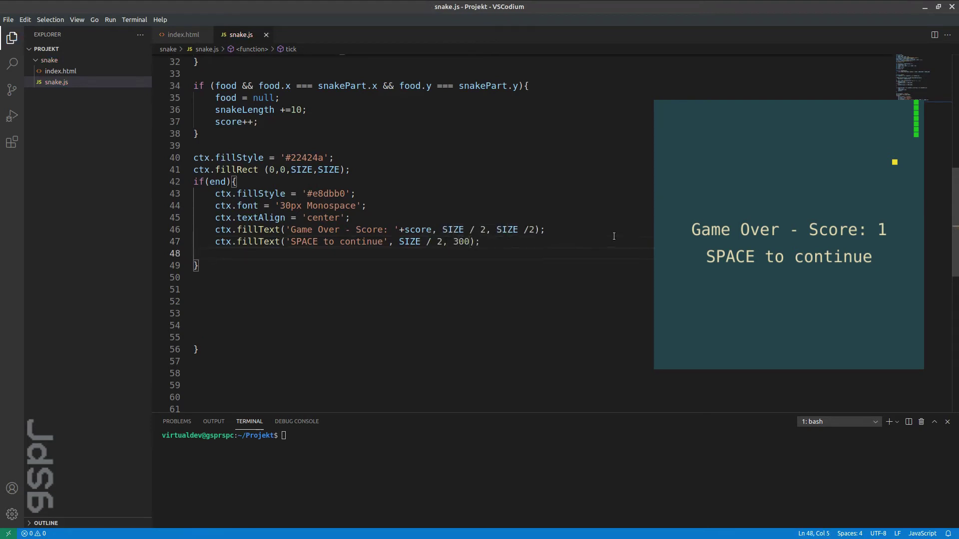
pyautogui.write('if (')
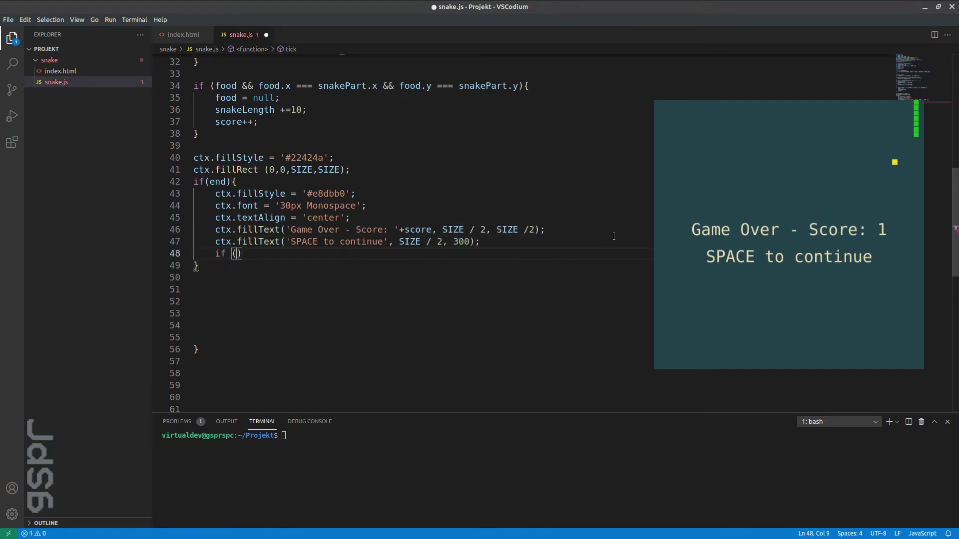
pyautogui.write('new')
# - Add if (newDirection == 5) { location.reload(); } and begin an else after it
pyautogui.press('Down')
pyautogui.press('Down')
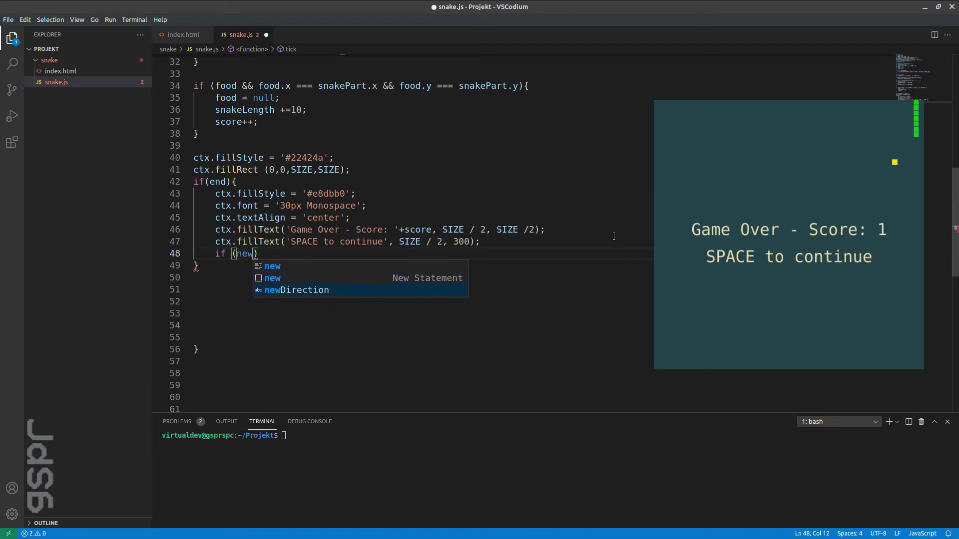
pyautogui.press('Return')
pyautogui.write('== 5)')
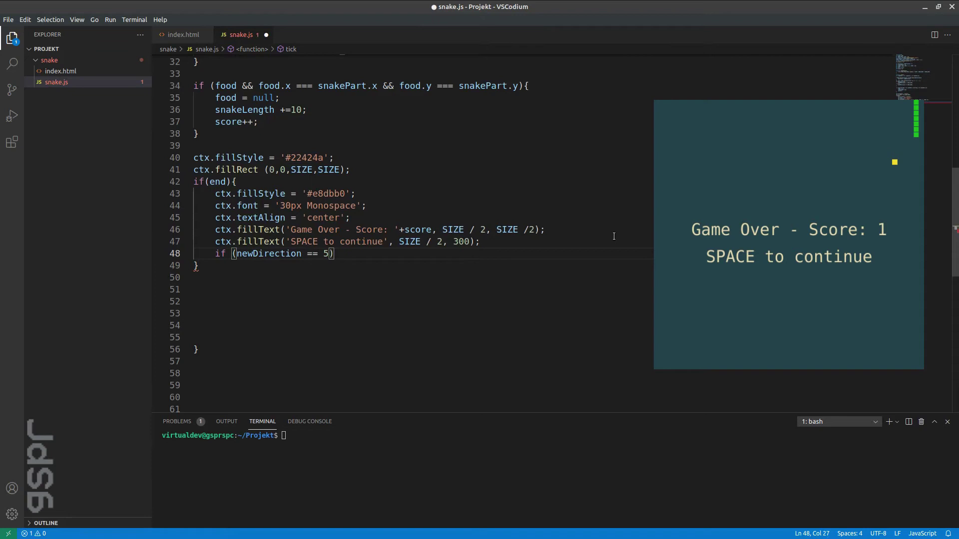
pyautogui.write('{')
pyautogui.press('Return')
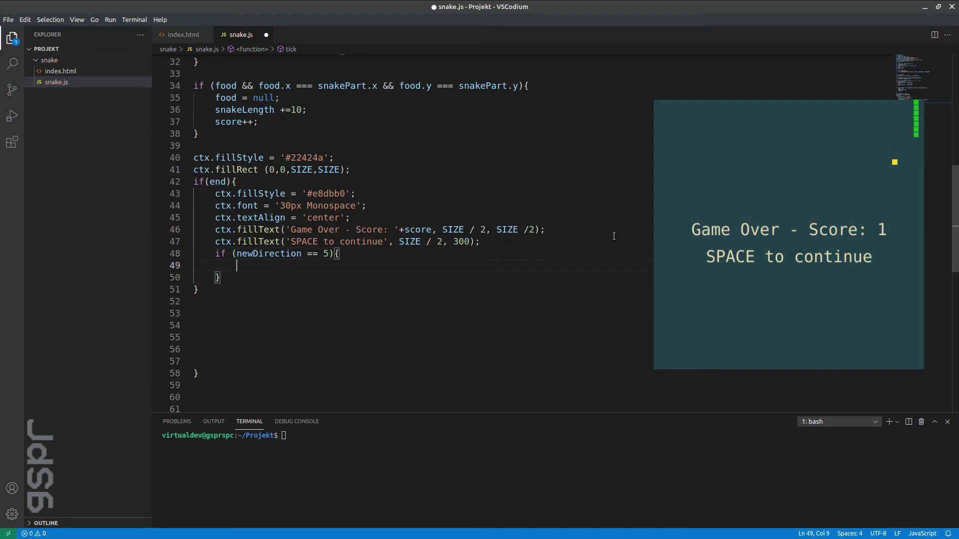
pyautogui.write('locat')
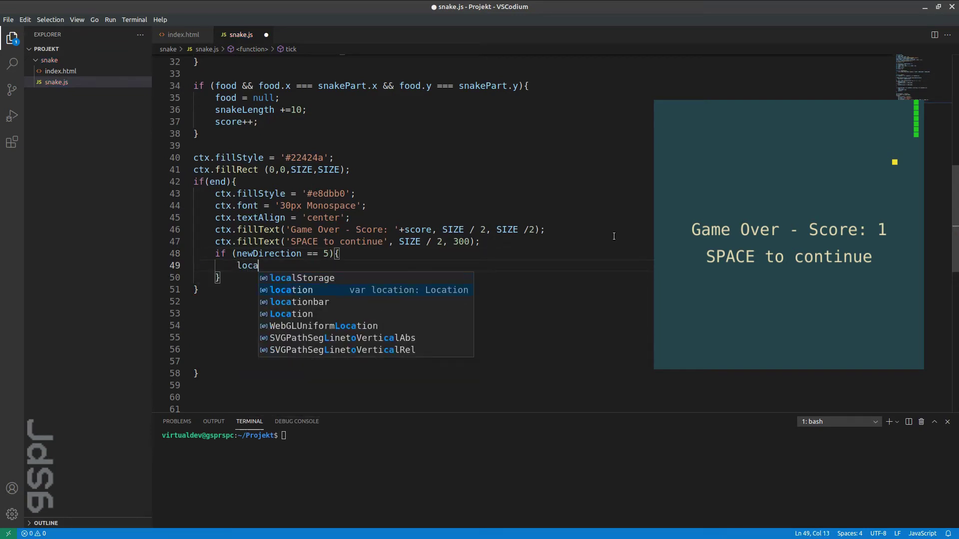
pyautogui.write('ion.relo')
pyautogui.press('Return')
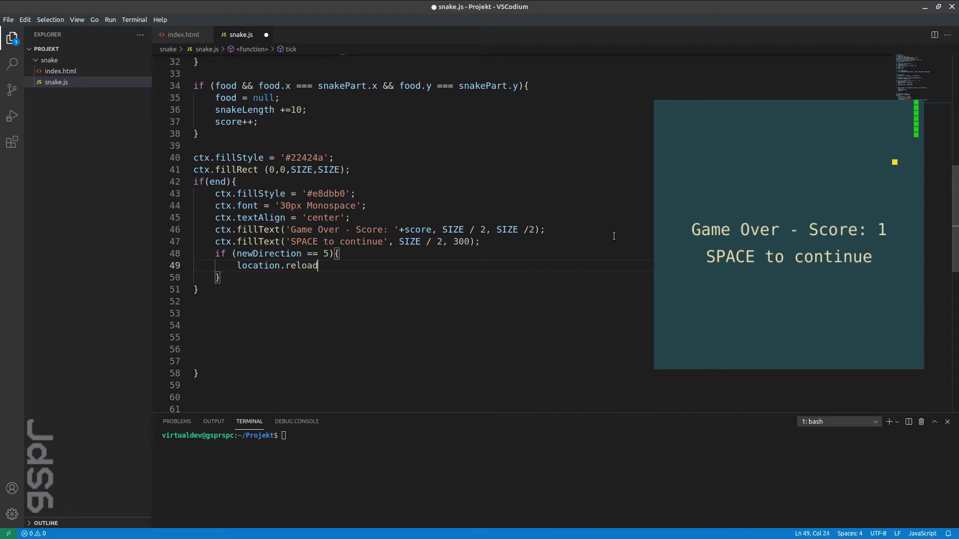
pyautogui.write('();')
pyautogui.press('Down')
pyautogui.press('Down')
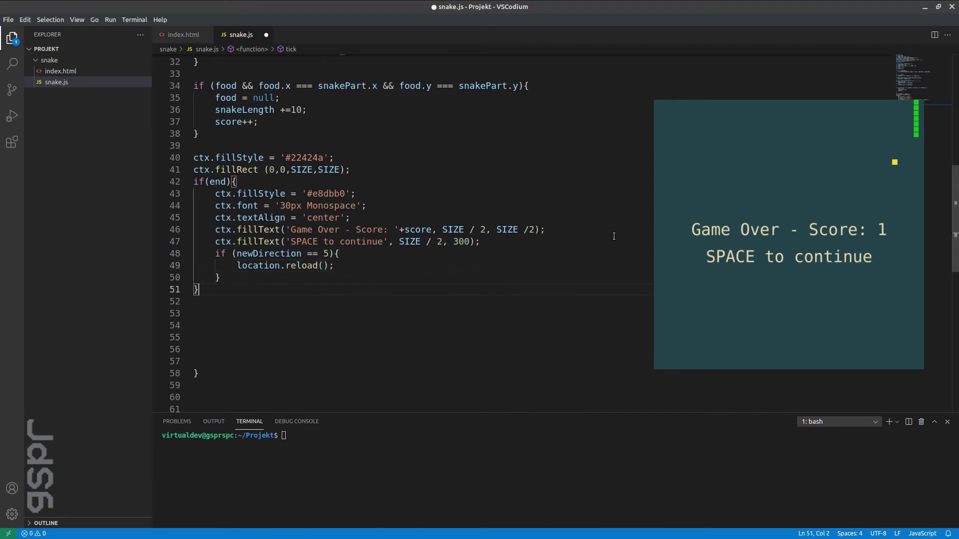
pyautogui.write(' else')
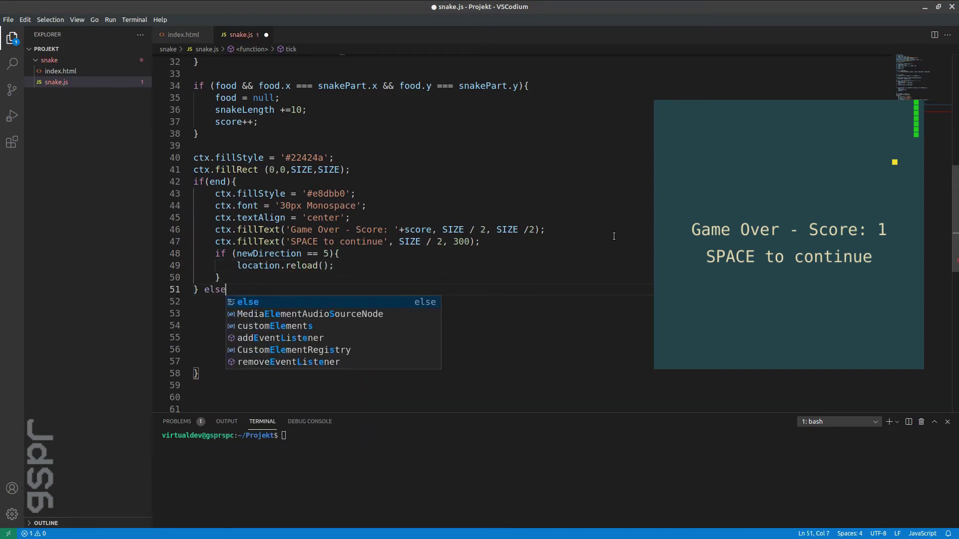
pyautogui.write('{')
# - Fill the else block with snake.unshift(snakePart) and snake = snake.slice(0, snakeLength)
pyautogui.press('Return')
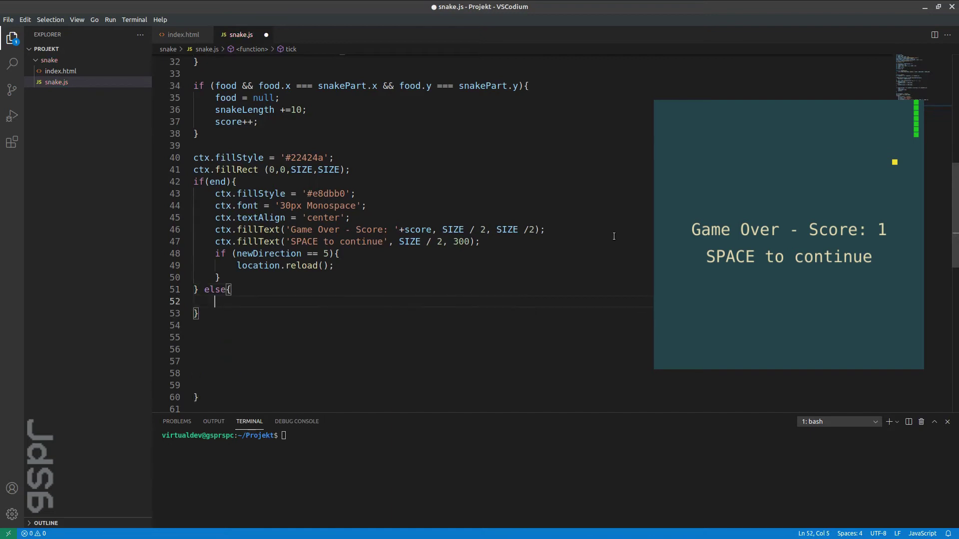
pyautogui.write('snake')
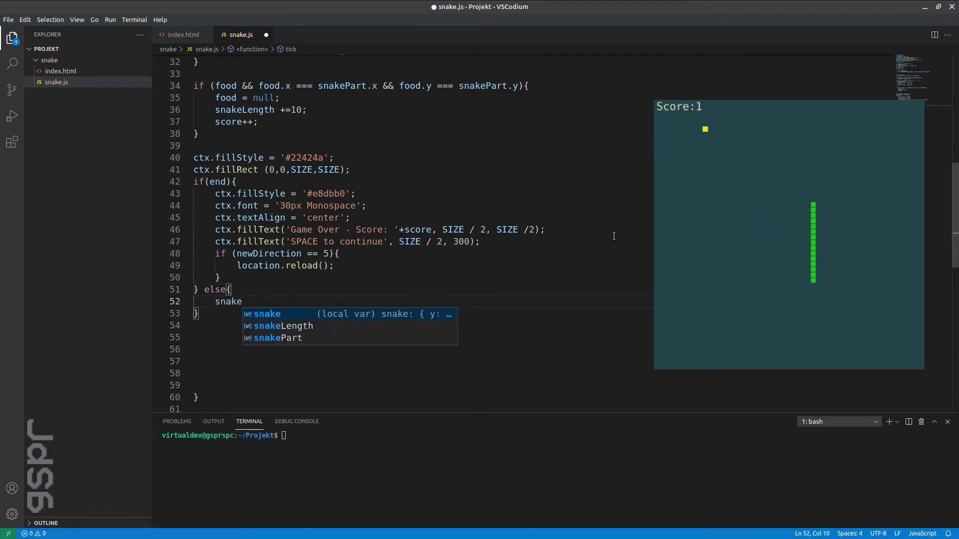
pyautogui.write('.unsh')
pyautogui.press('Return')
pyautogui.write('(')
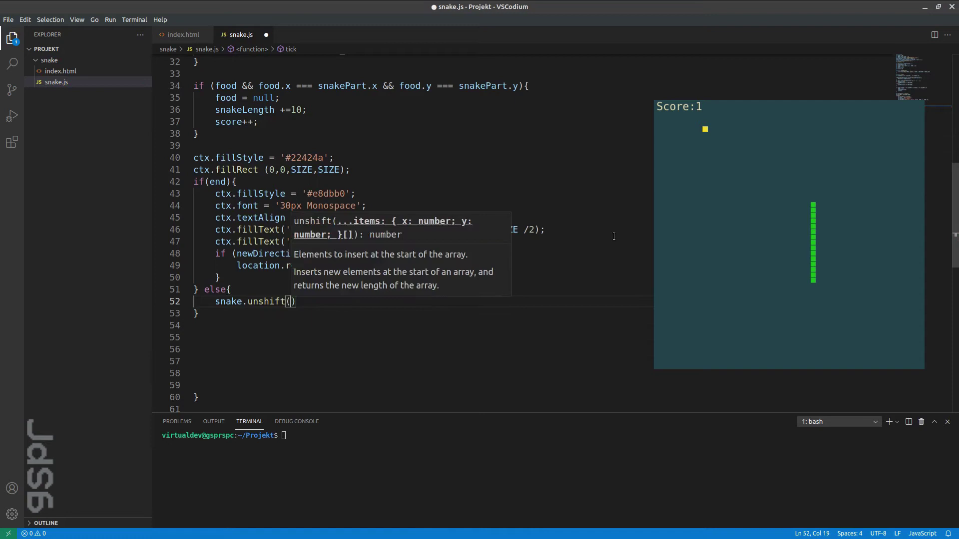
pyautogui.write('snake')
pyautogui.press('Down')
pyautogui.press('Down')
pyautogui.press('Return')
pyautogui.write(');')
pyautogui.press('Return')
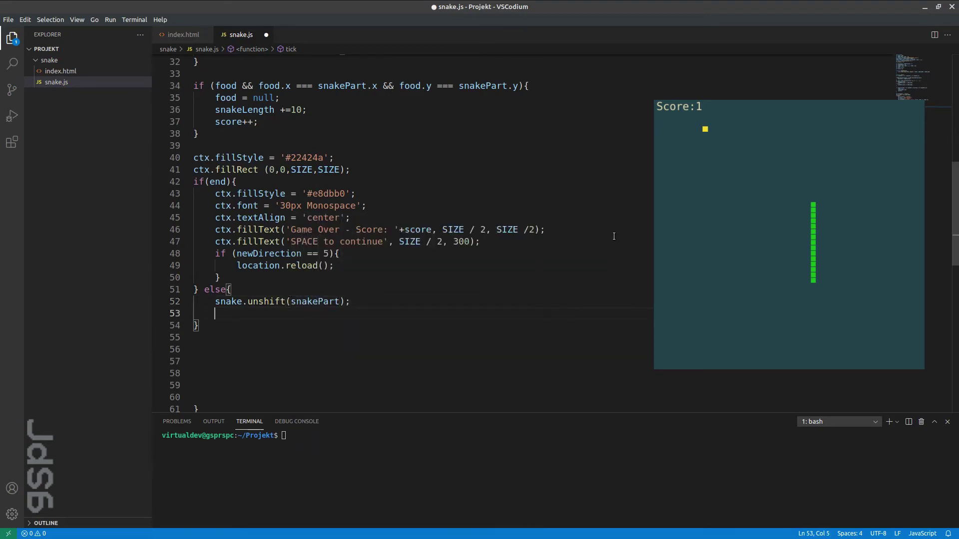
pyautogui.write('snake =')
pyautogui.write(' snake.s')
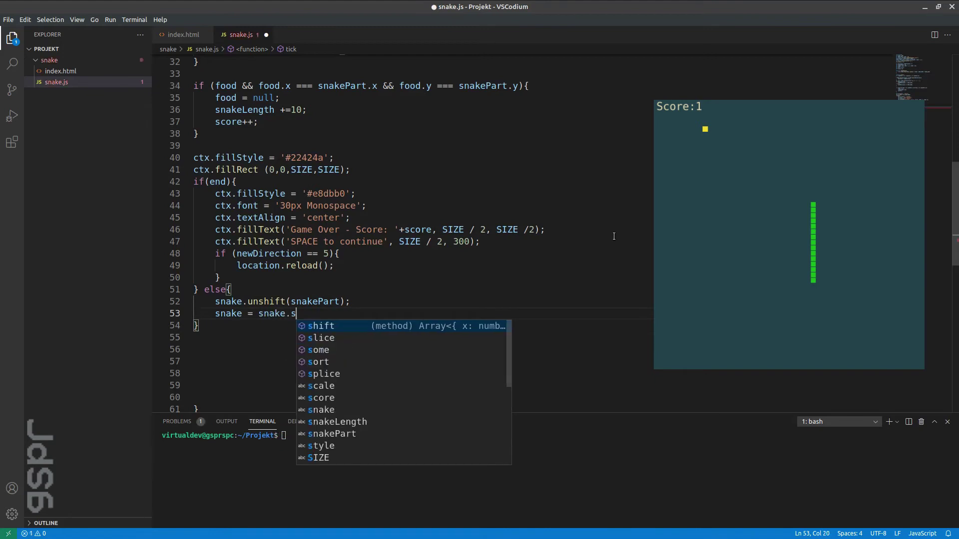
pyautogui.write('li')
pyautogui.press('Return')
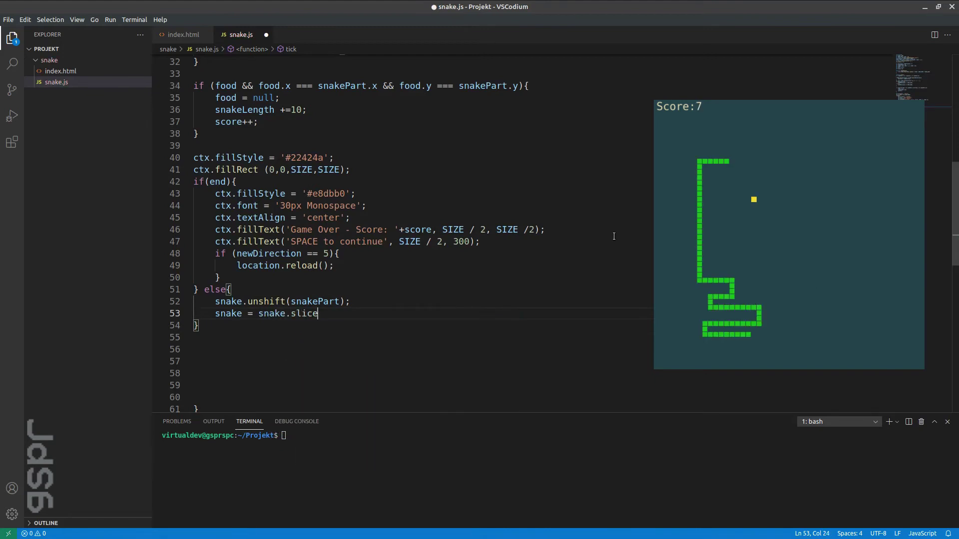
pyautogui.write('(0,')
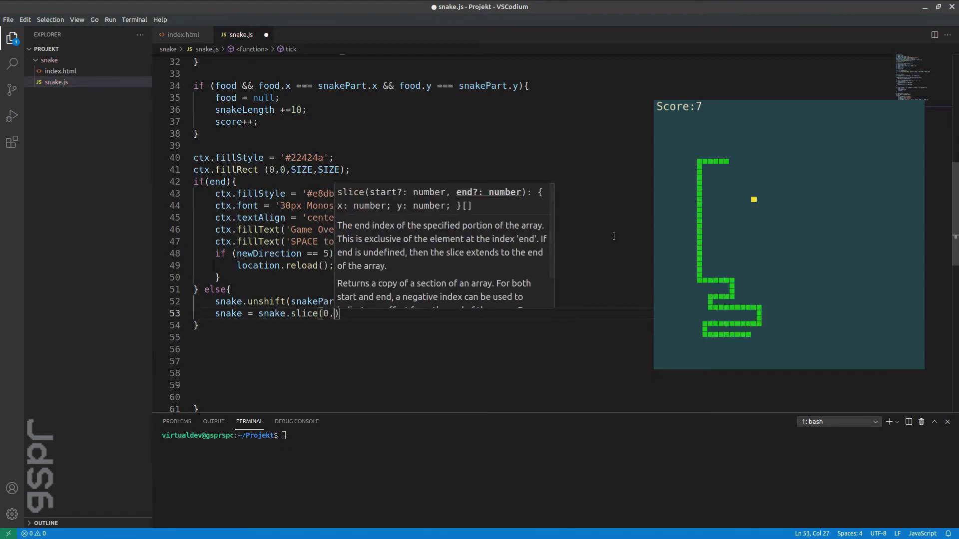
pyautogui.write(' snakeL')
pyautogui.press('Return')
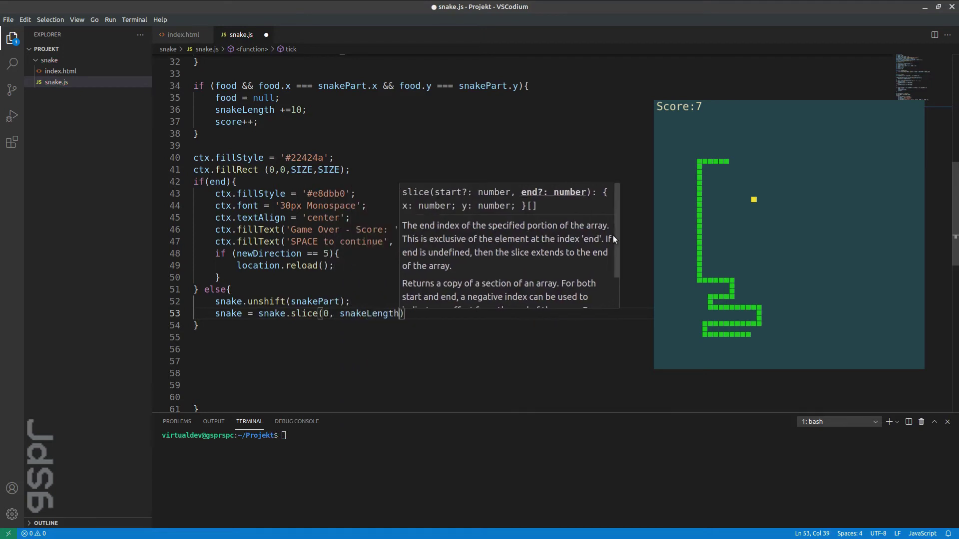
pyautogui.write(');')
pyautogui.press('Return')
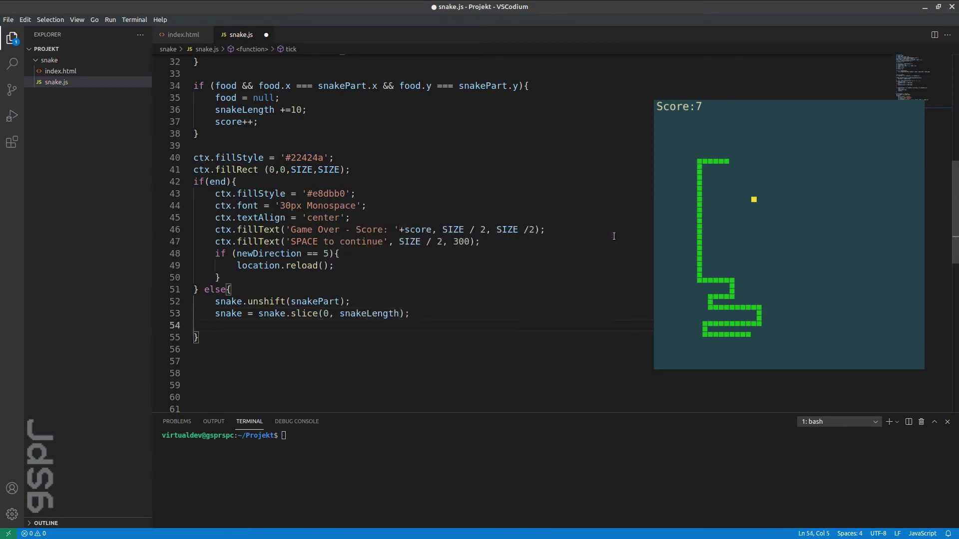
pyautogui.write('ctx')
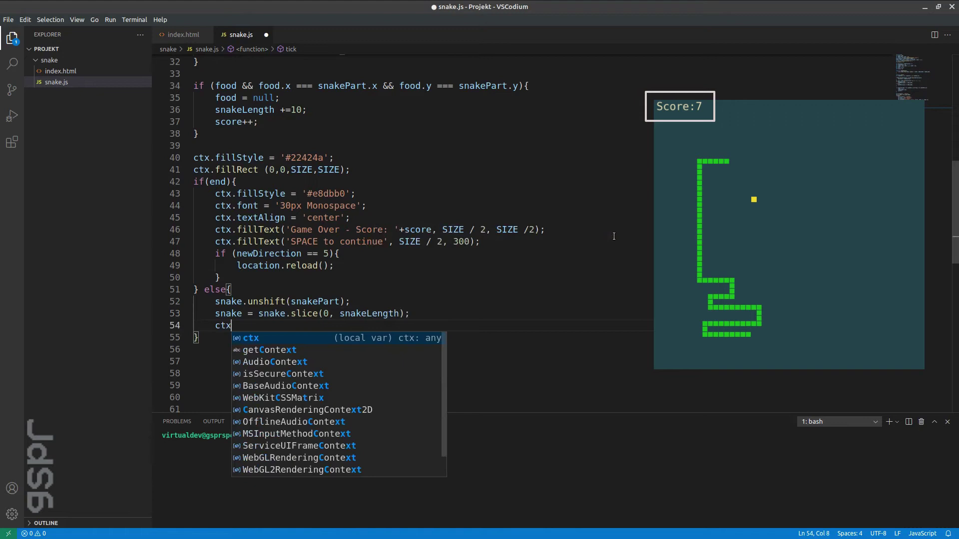
pyautogui.write('.fill')
# - Add ctx.font = '20px Monospace' and ctx.fillText('Score: '+score, 5, 20) in the else branch
pyautogui.press('Return')
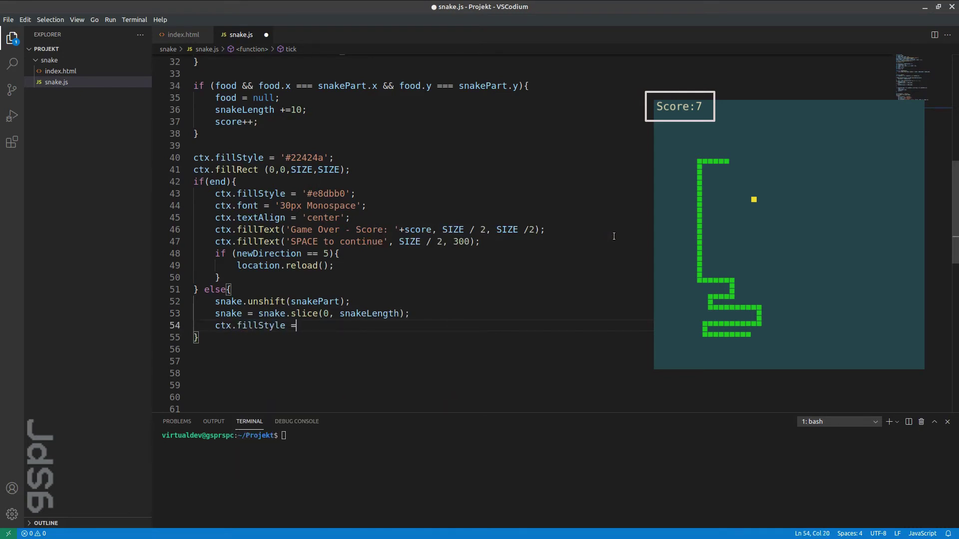
pyautogui.write(" '#e8")
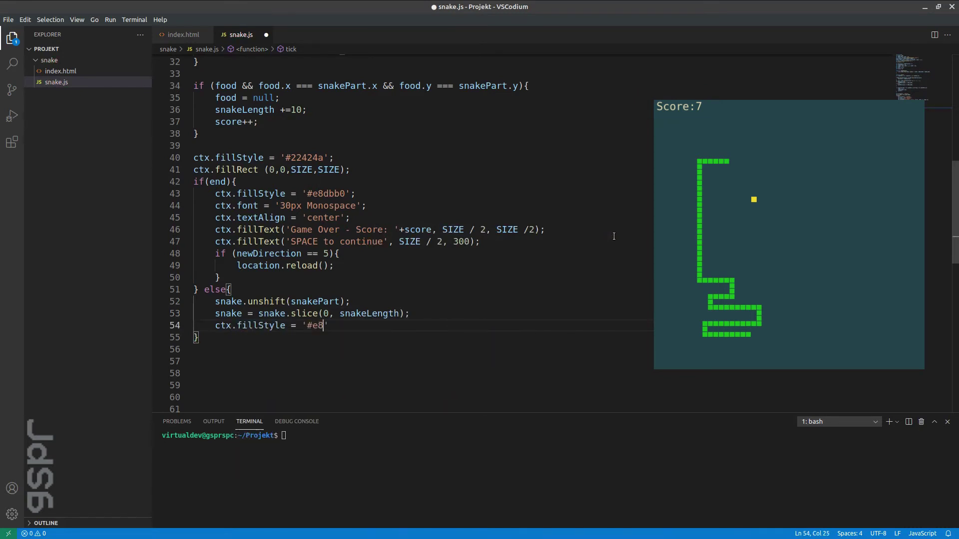
pyautogui.write("dbb0'")
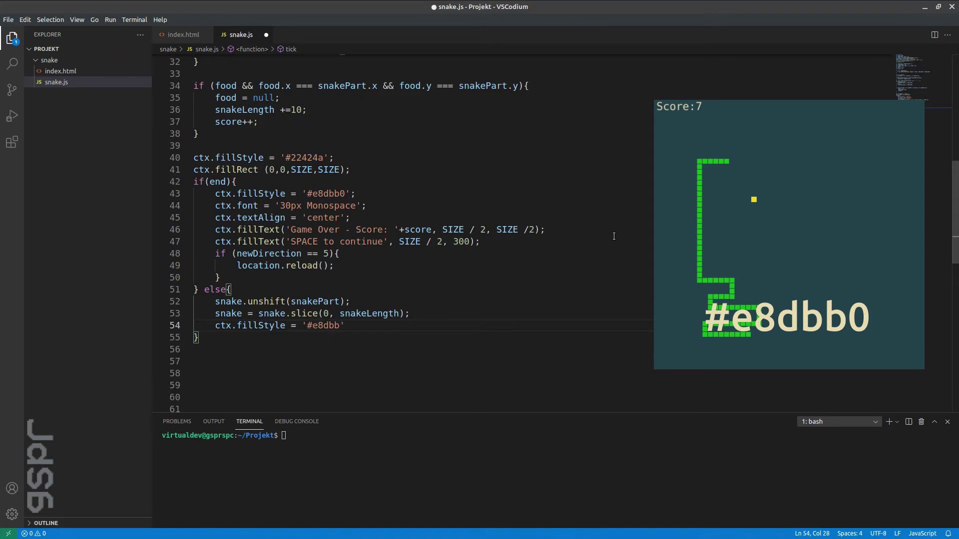
pyautogui.write(';')
pyautogui.press('Return')
pyautogui.write('ctx.')
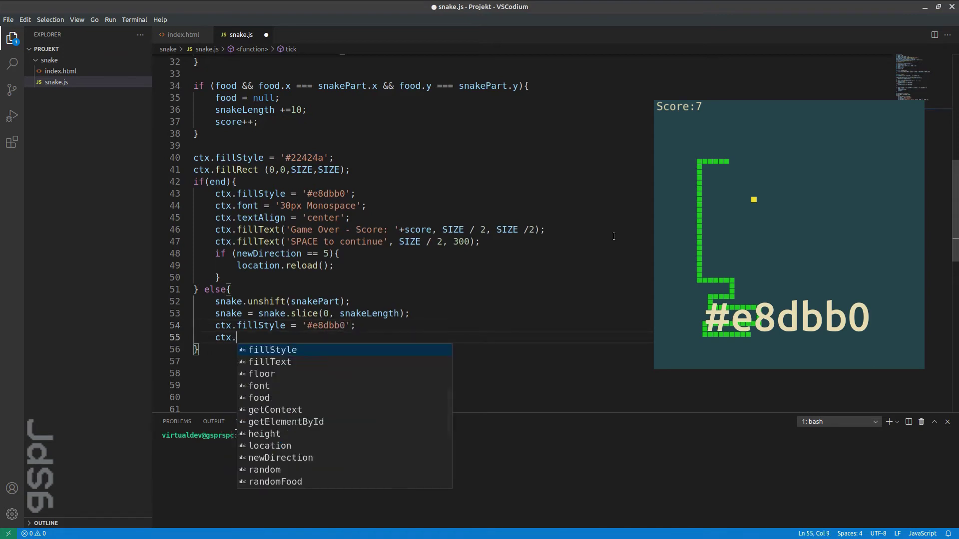
pyautogui.write('font = ')
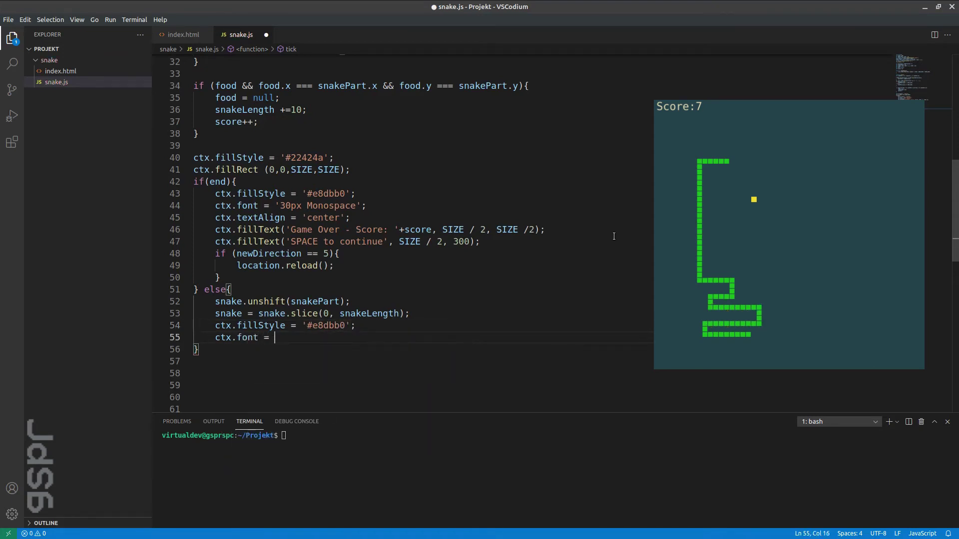
pyautogui.write("'20p")
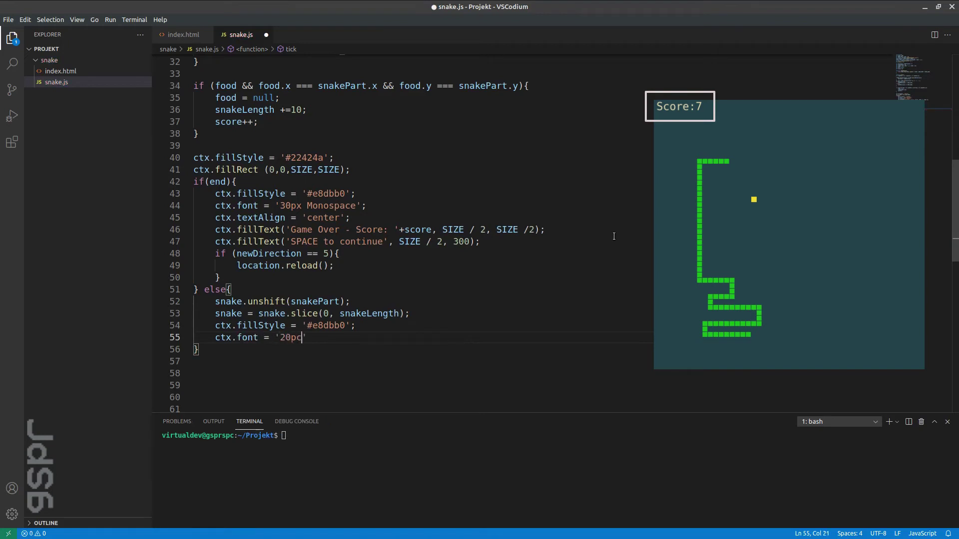
pyautogui.write('x Monospa')
pyautogui.write("ce'")
pyautogui.write(';')
pyautogui.press('Return')
pyautogui.write('ctx.fill')
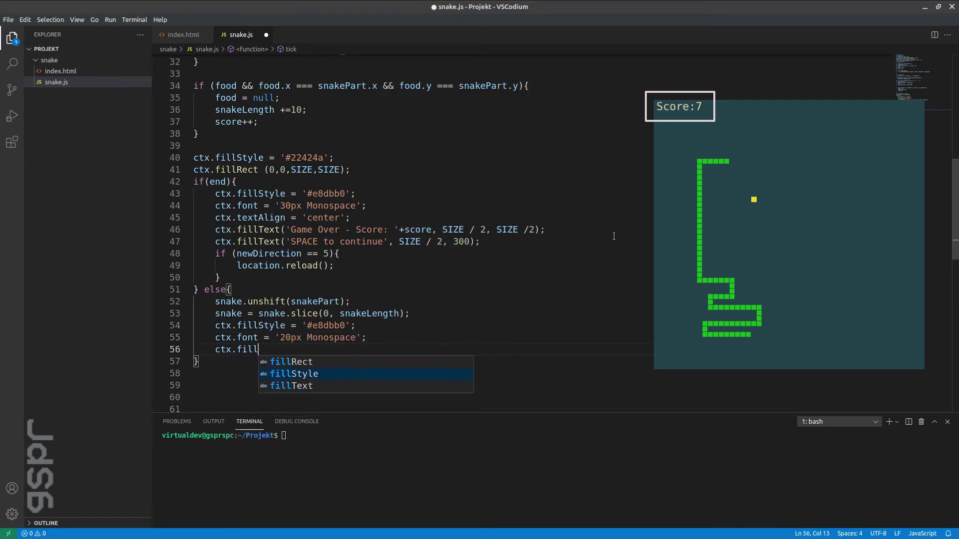
pyautogui.press('Return')
pyautogui.write('(')
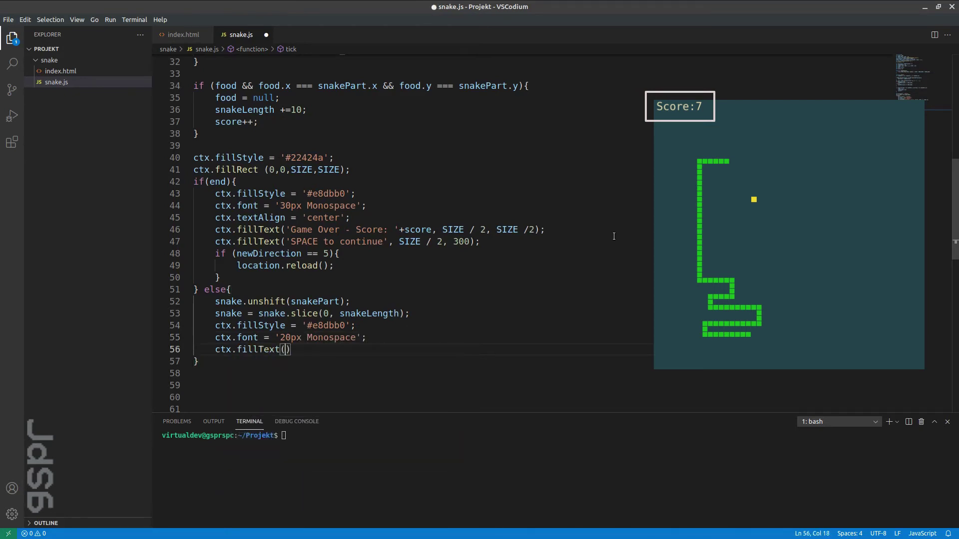
pyautogui.write("'Score: '")
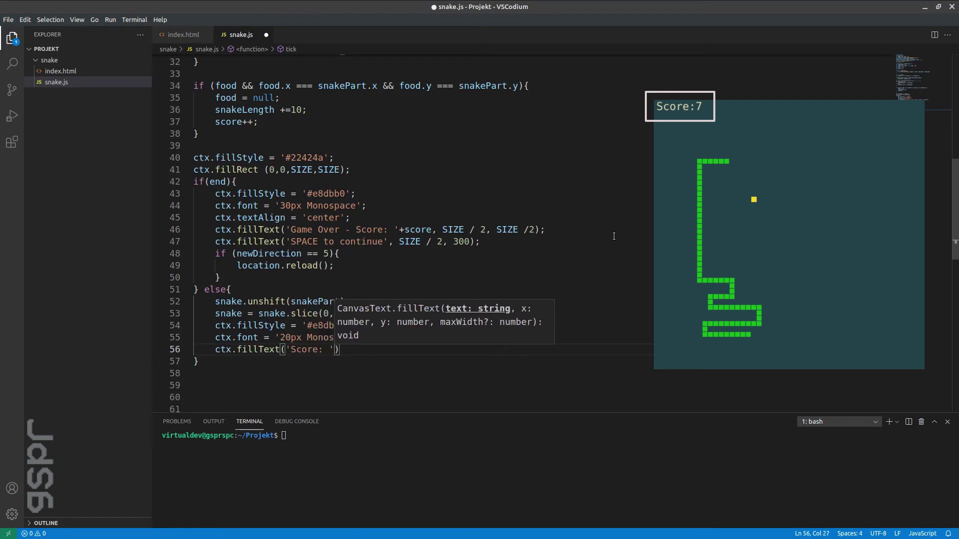
pyautogui.write('+score')
pyautogui.press('Escape')
pyautogui.write(', ')
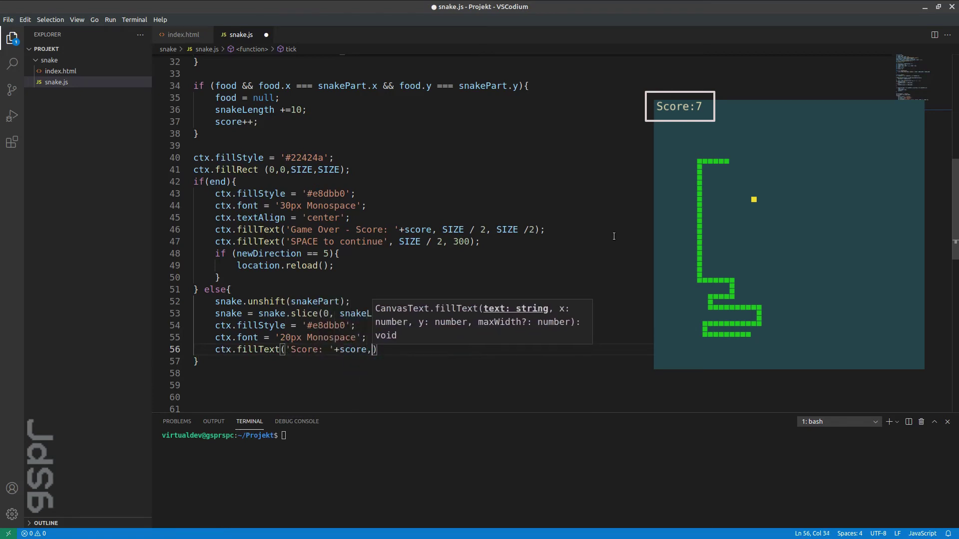
pyautogui.write('5, 20')
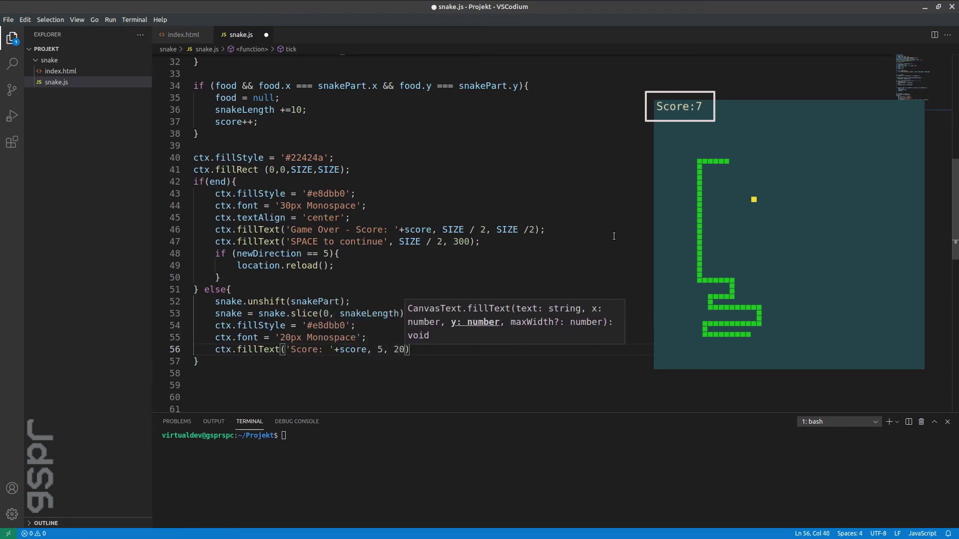
pyautogui.write(');')
pyautogui.press('Down')
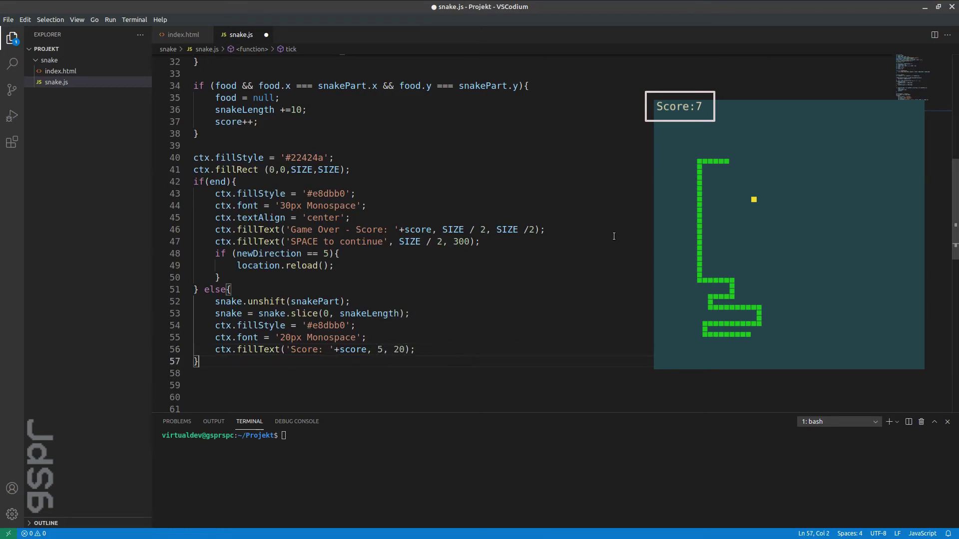
pyautogui.press('Down')
pyautogui.press('Down')
pyautogui.scroll(-3, 614, 236)
pyautogui.scroll(-3, 616, 237)
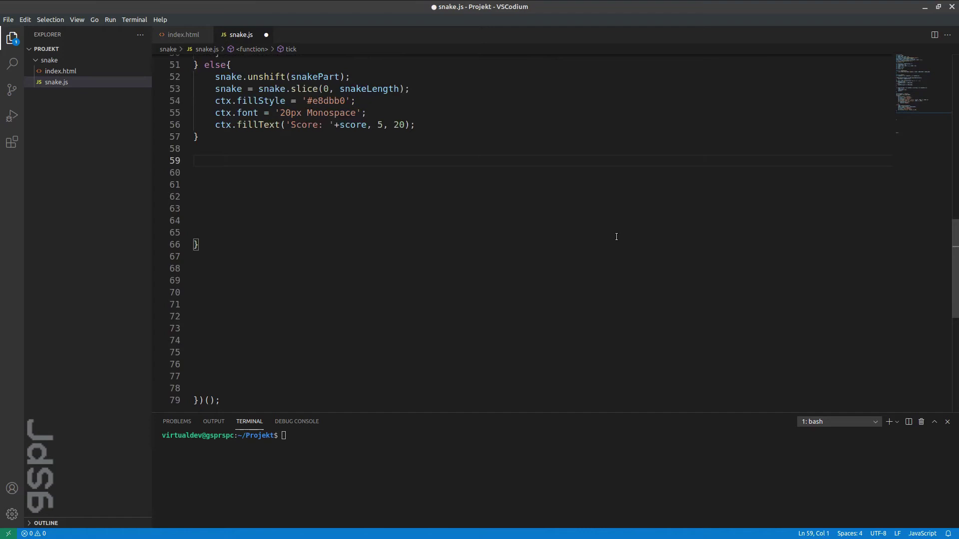
pyautogui.write('if (snake')
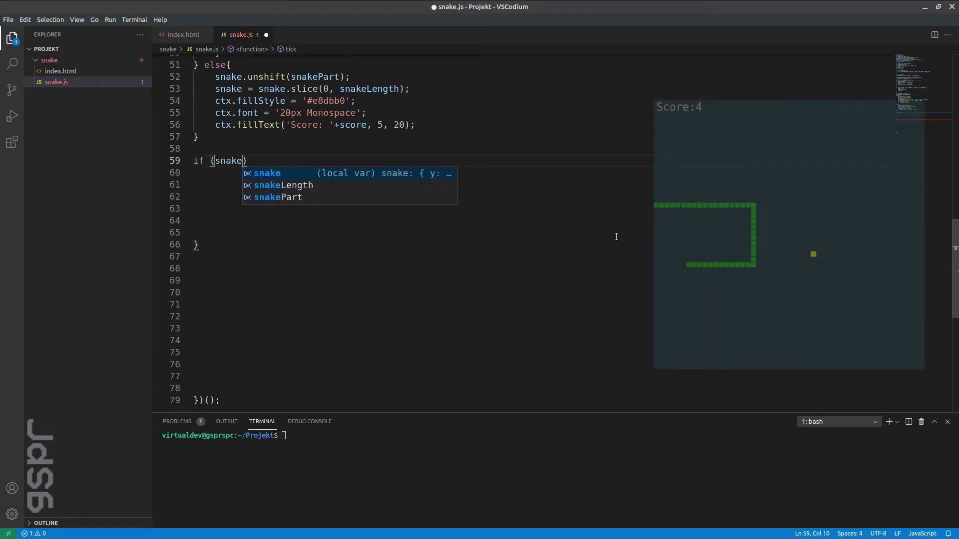
# - Set end = true when snakePart.x or snakePart.y is below 0 or at least SIZE
pyautogui.press('Down')
pyautogui.press('Down')
pyautogui.press('Return')
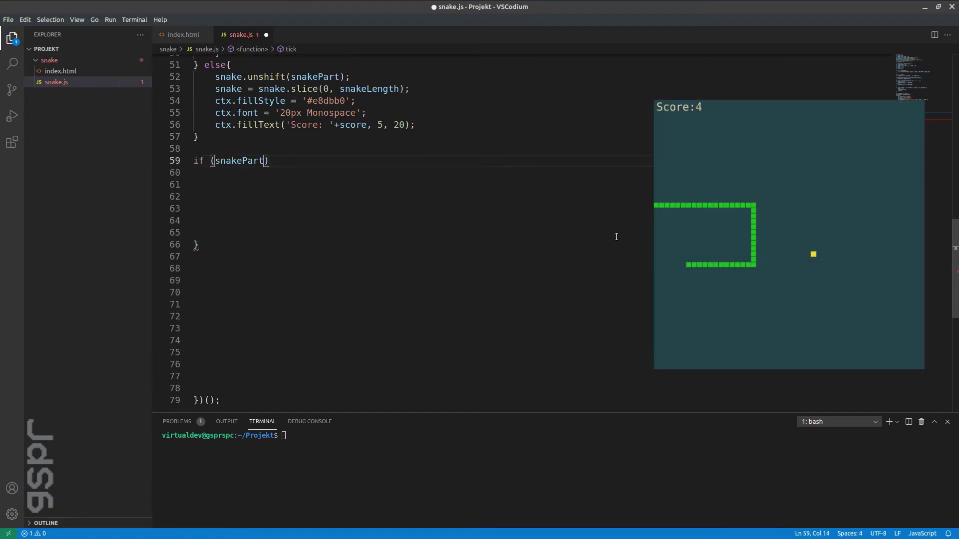
pyautogui.write('.x <')
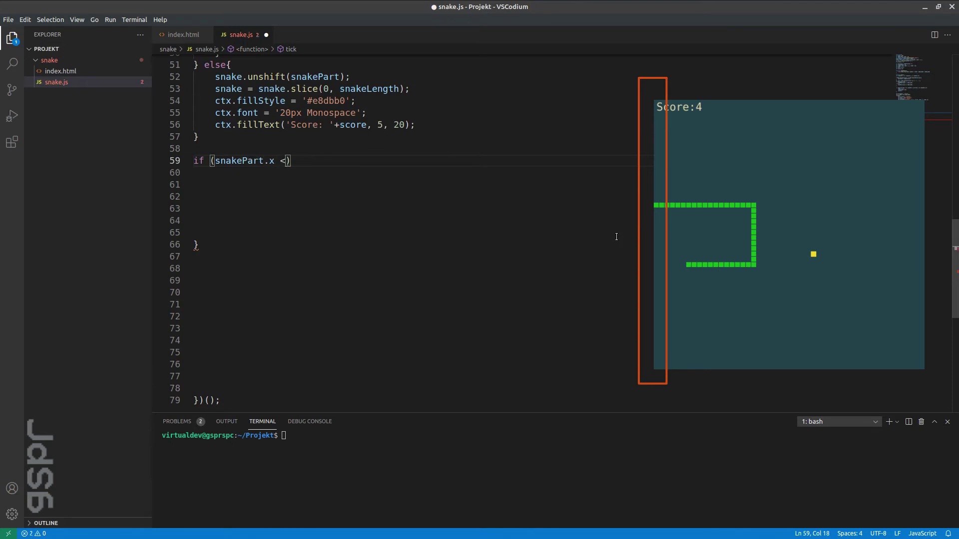
pyautogui.write(' 0 ')
pyautogui.write('|| snake')
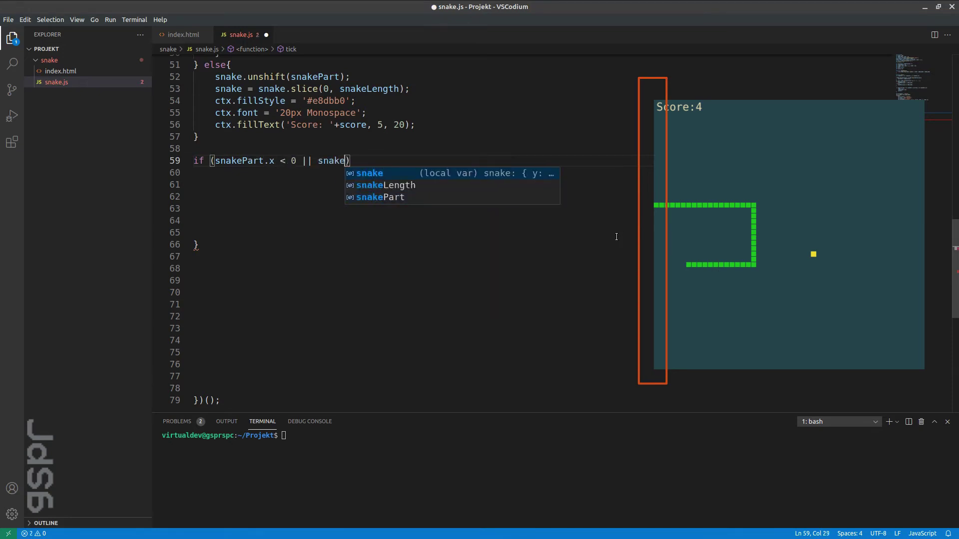
pyautogui.press('Return')
pyautogui.write('.x >')
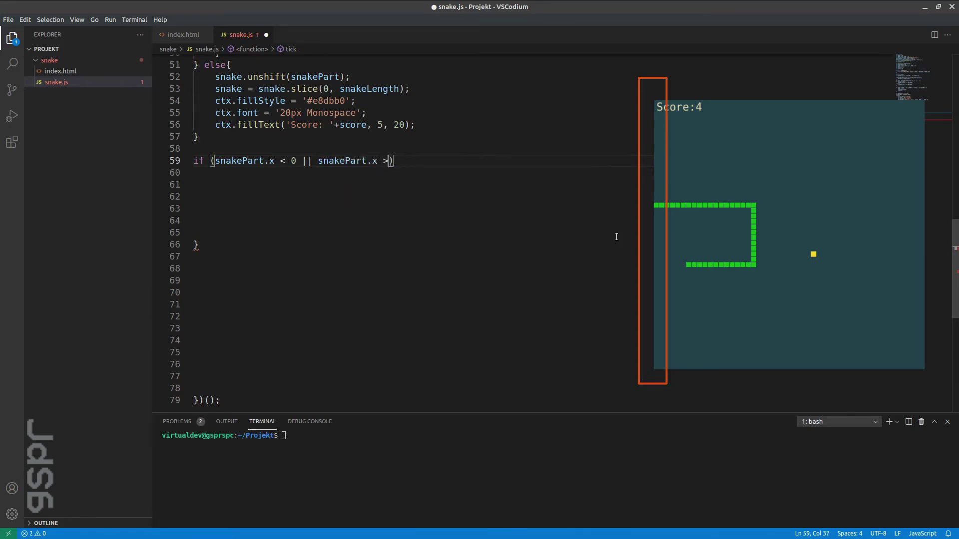
pyautogui.write('= SIZE ')
pyautogui.write('|| snakePa')
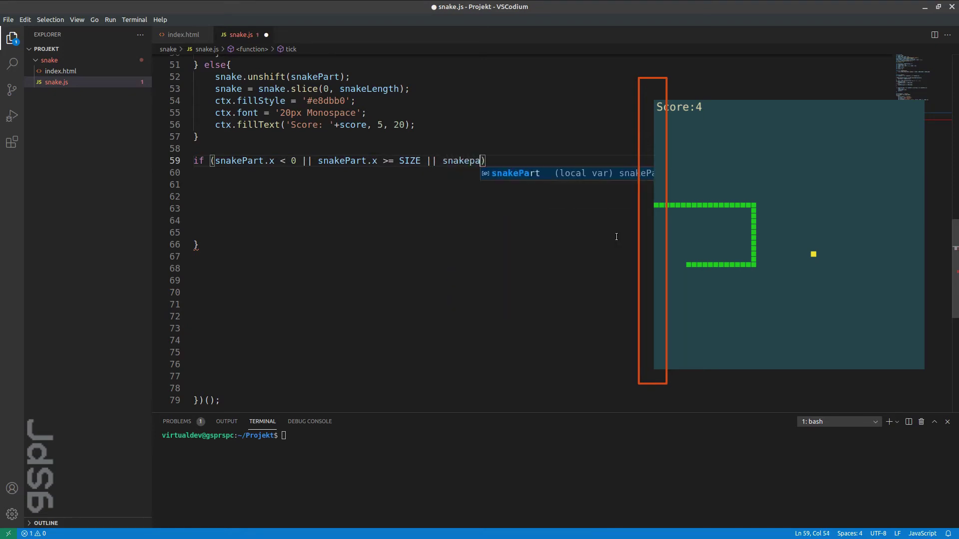
pyautogui.press('Return')
pyautogui.write('.y < 0 ')
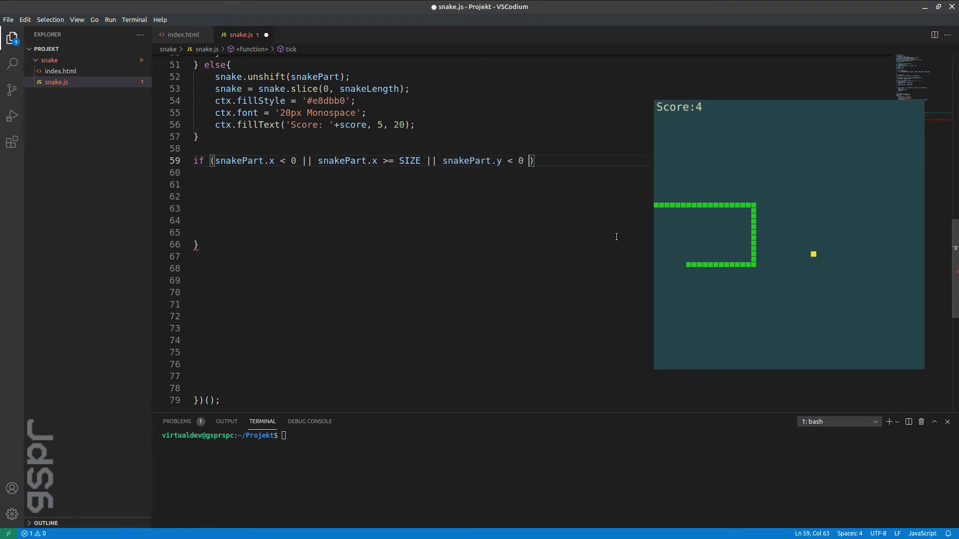
pyautogui.write('|| snakePa')
pyautogui.press('Return')
pyautogui.write('.y >=')
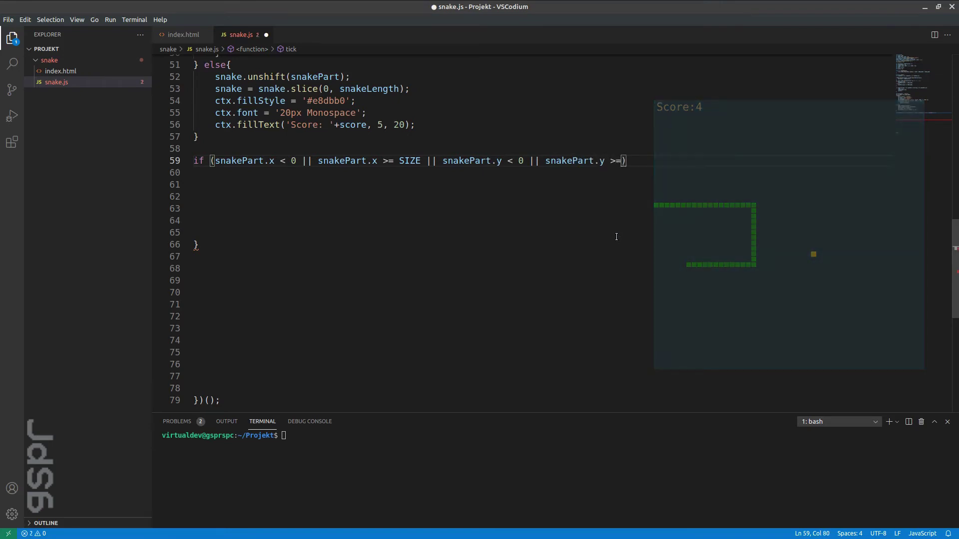
pyautogui.write(' s')
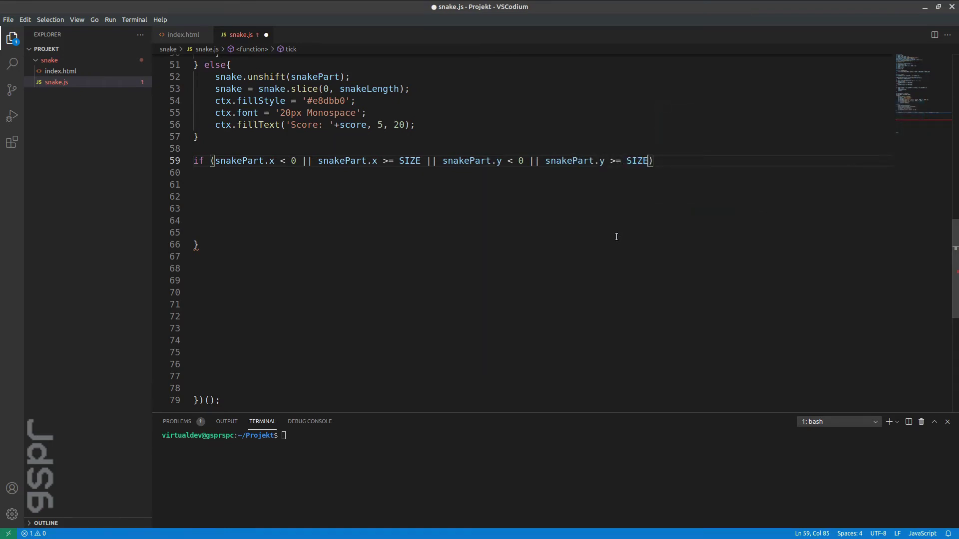
pyautogui.write('{')
pyautogui.press('Return')
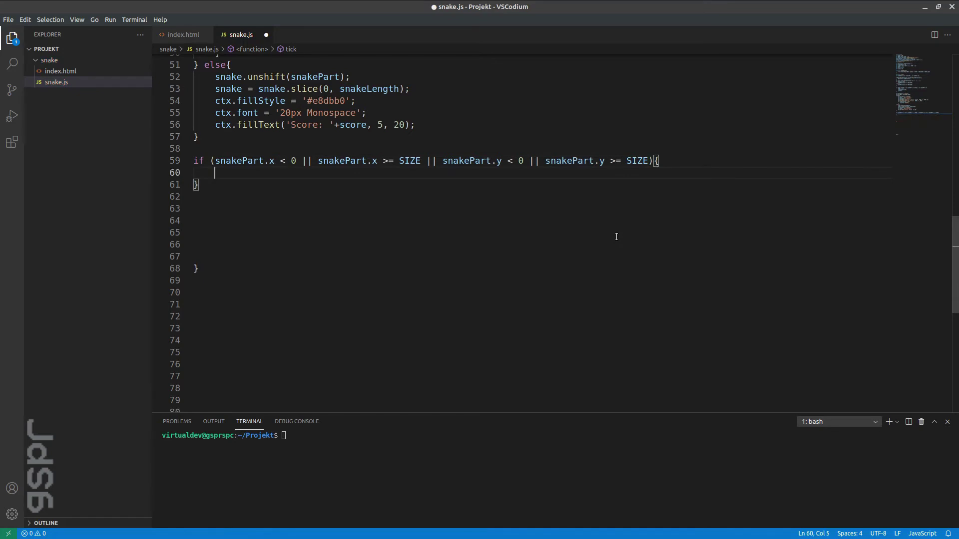
pyautogui.write('end = true')
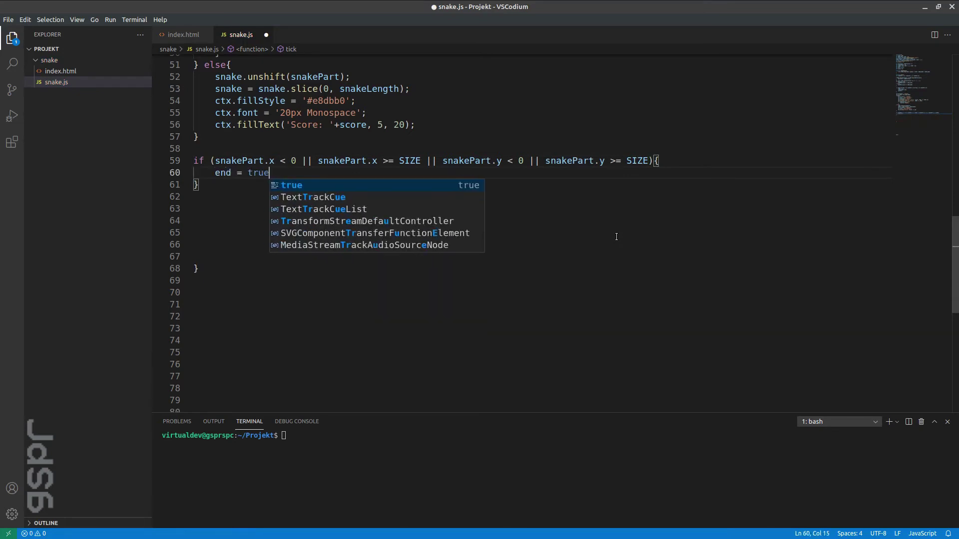
pyautogui.write(';')
pyautogui.press('Down')
pyautogui.press('Down')
pyautogui.press('Down')
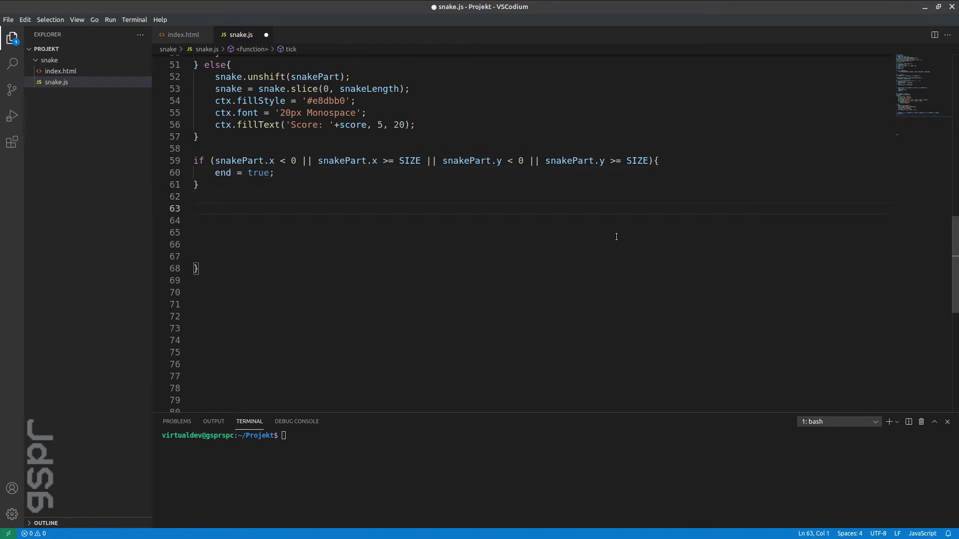
pyautogui.write('ctx.f')
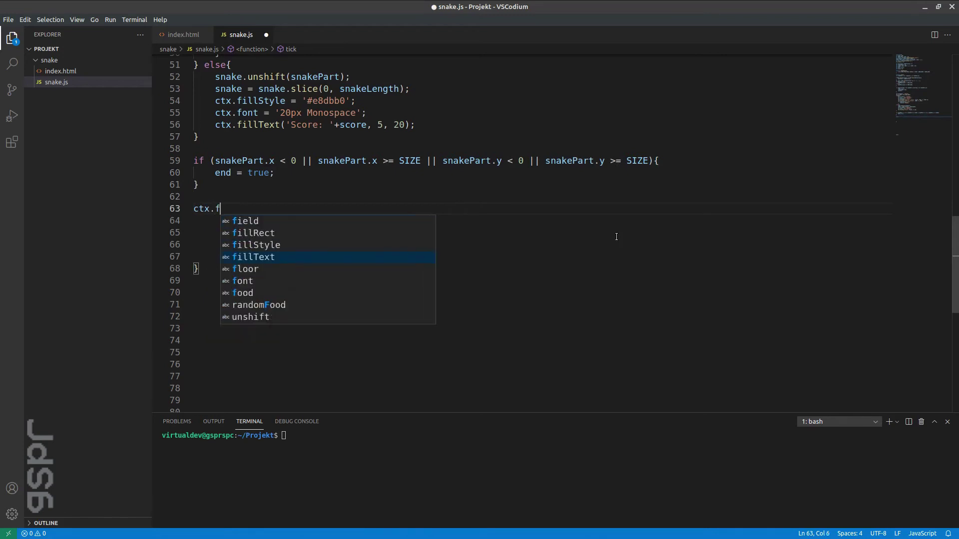
pyautogui.write('i')
# - Below the '15b31b' fill colour, declare var snakeObj = {};
pyautogui.press('Return')
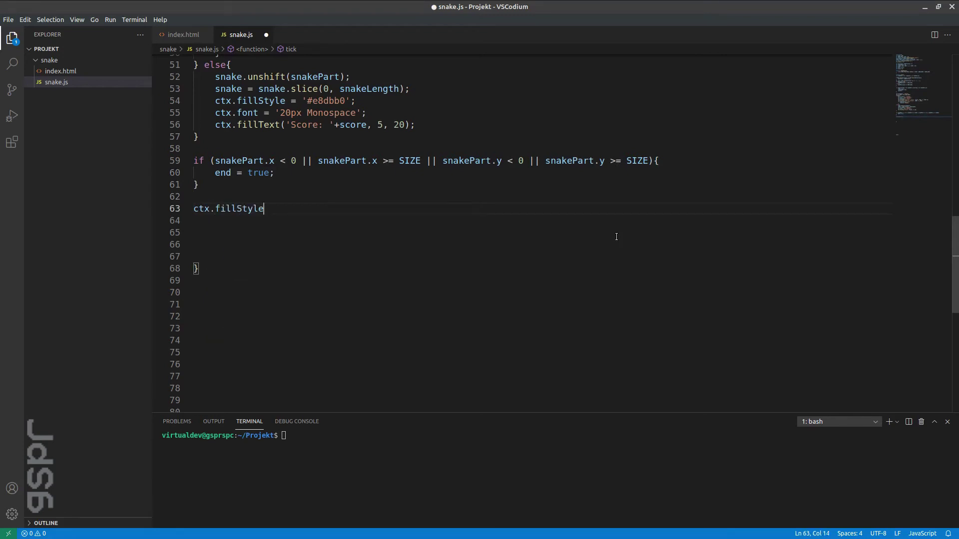
pyautogui.write(" = '")
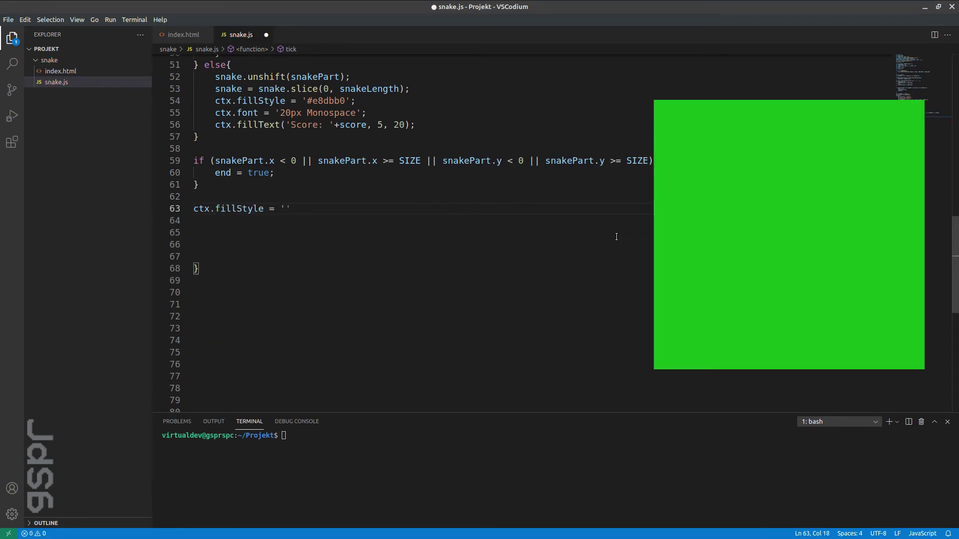
pyautogui.write('15b')
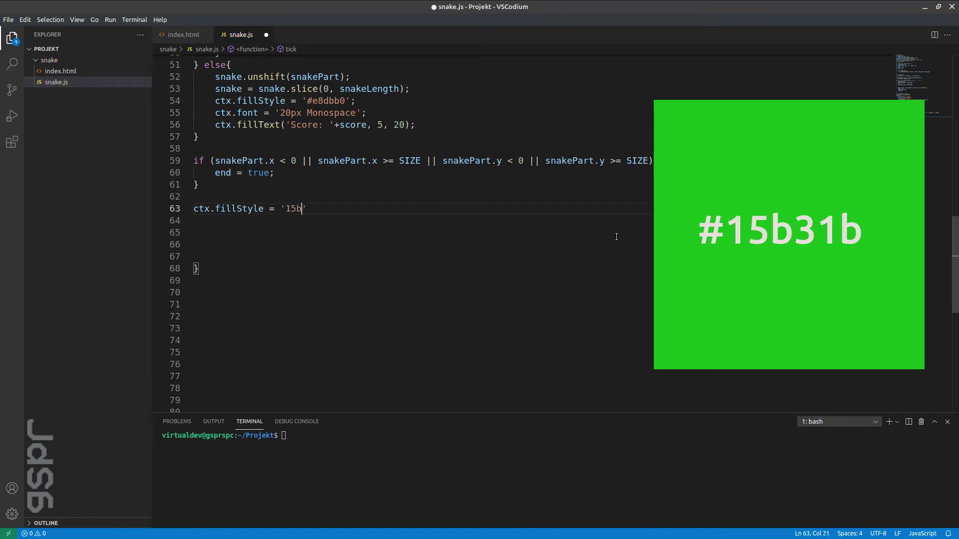
pyautogui.write('31b')
pyautogui.press('Return')
pyautogui.write('va')
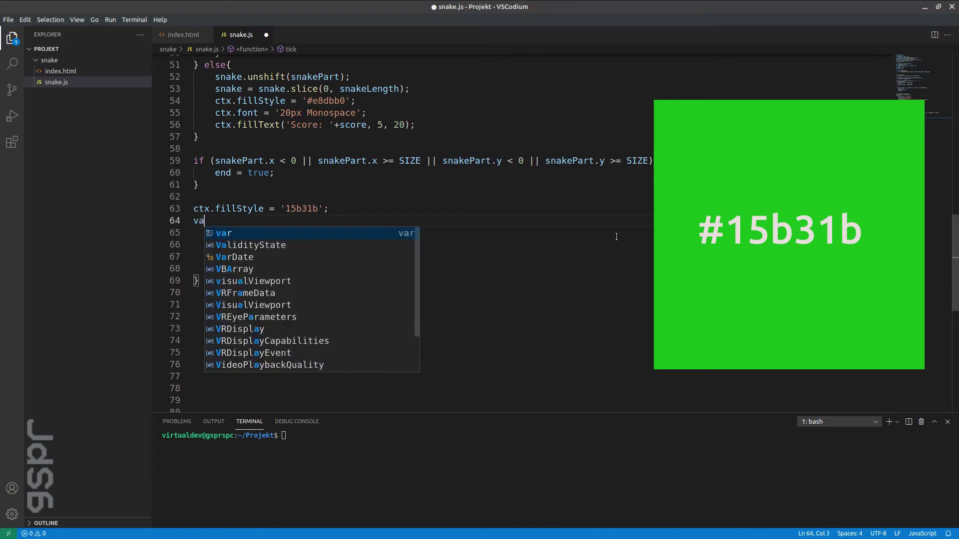
pyautogui.write('r snakeO')
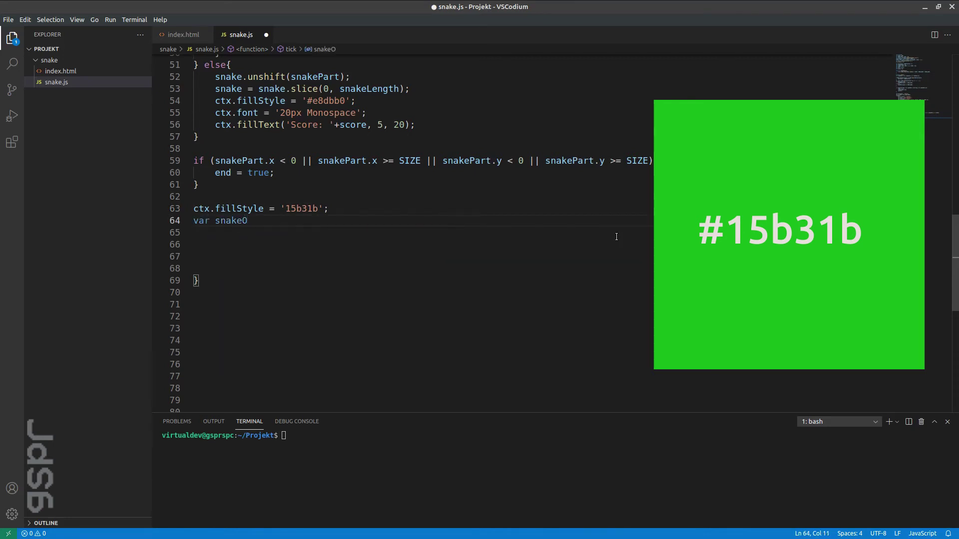
pyautogui.write('bj = ')
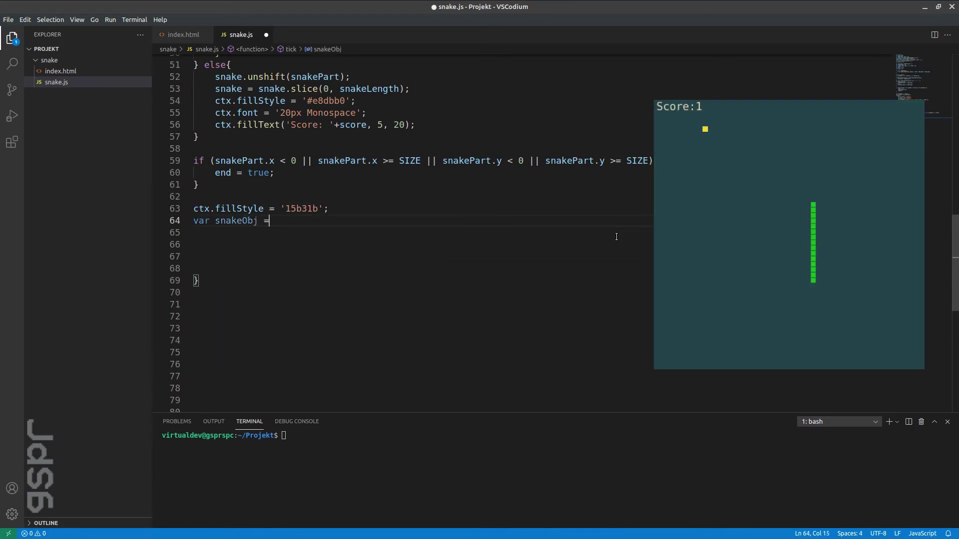
pyautogui.write('{}')
pyautogui.write(';')
# - Loop over snake.length, filling each segment a at a.x, a.y with GRID_SIZE-1 squares
pyautogui.press('Return')
pyautogui.write('for')
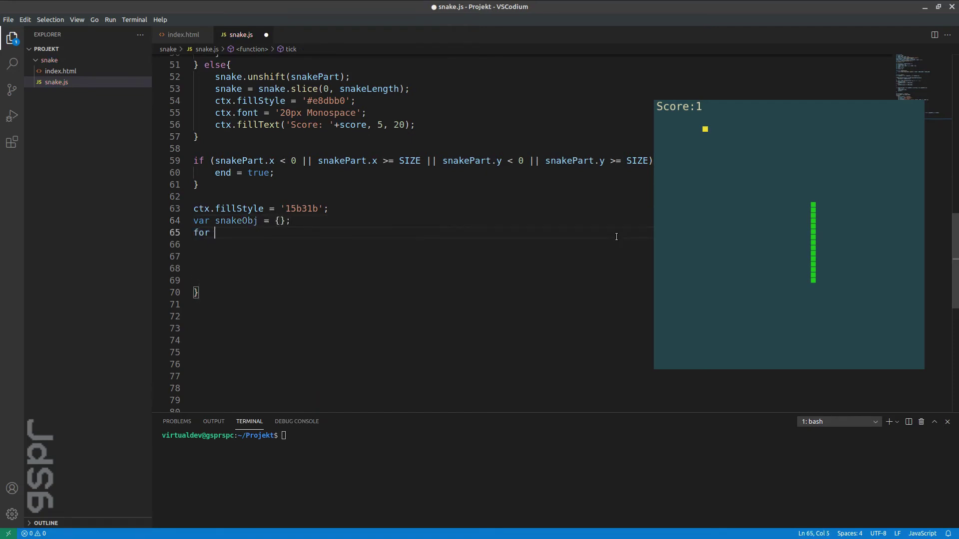
pyautogui.write(' (var i')
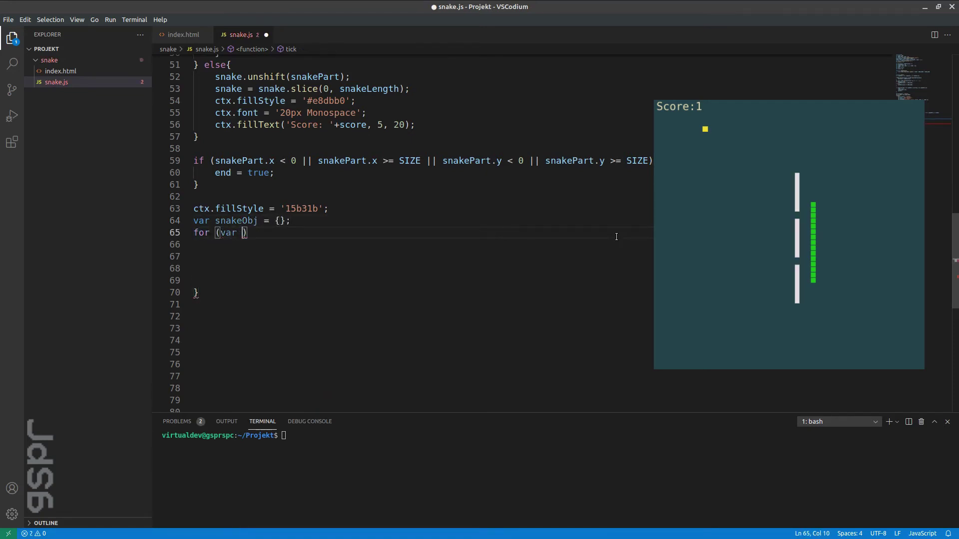
pyautogui.write(' = 0')
pyautogui.write('; i< ')
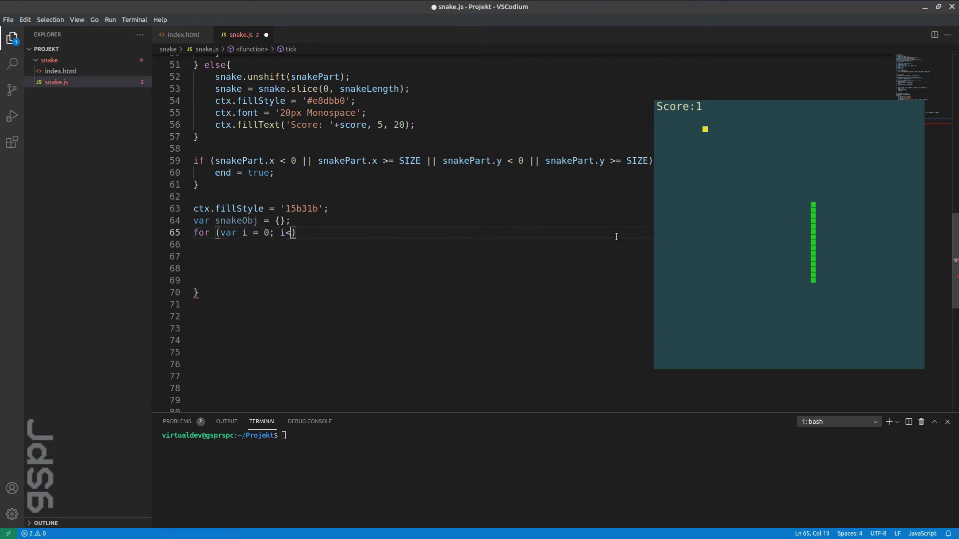
pyautogui.write('snake.le')
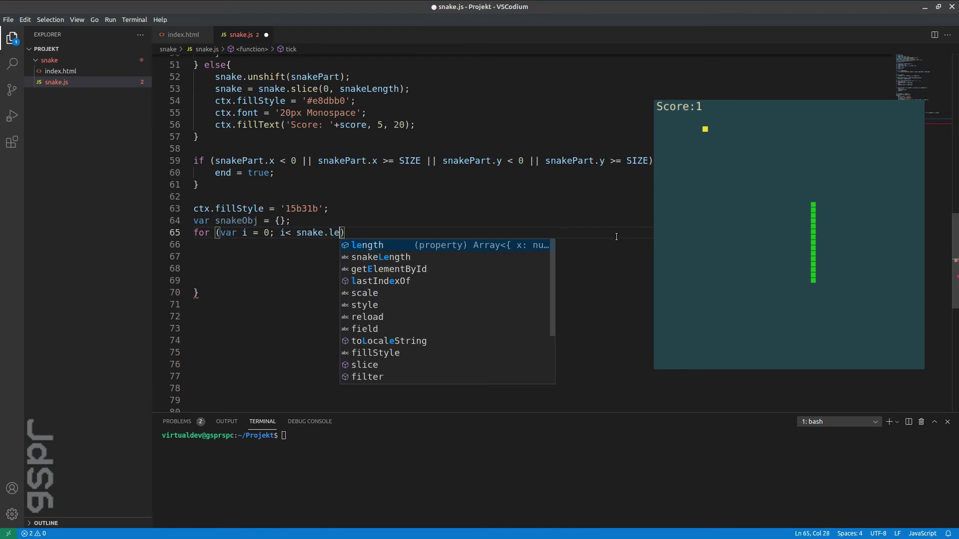
pyautogui.write('ngth; i')
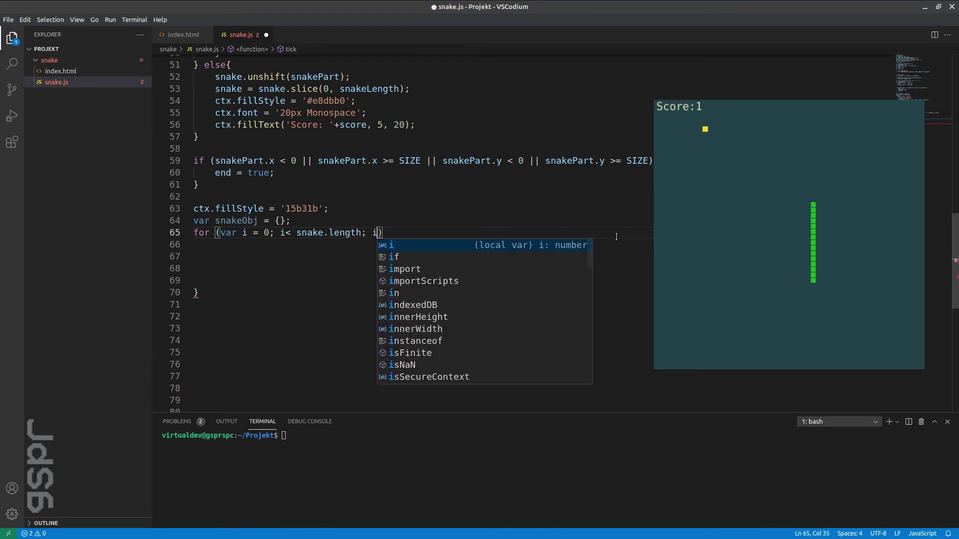
pyautogui.write('++){')
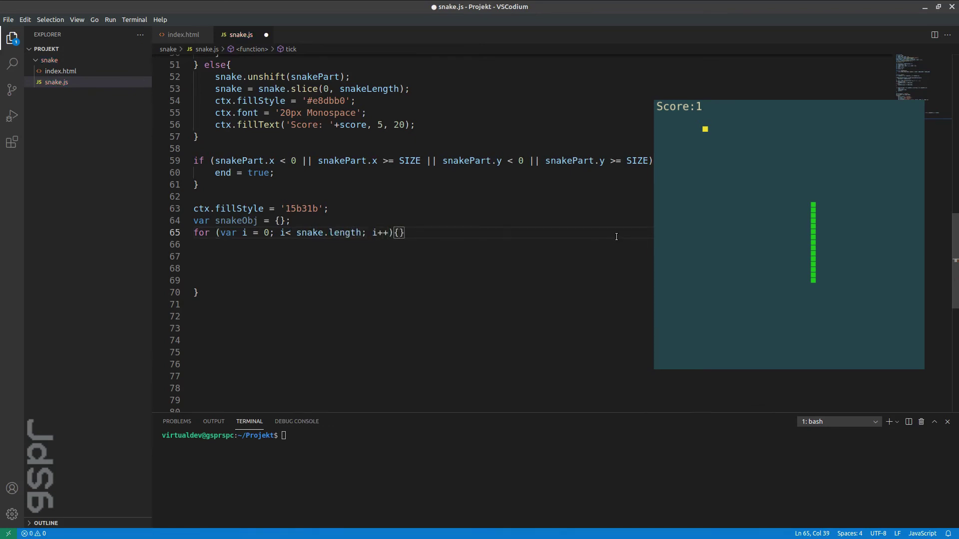
pyautogui.press('Return')
pyautogui.write('var a')
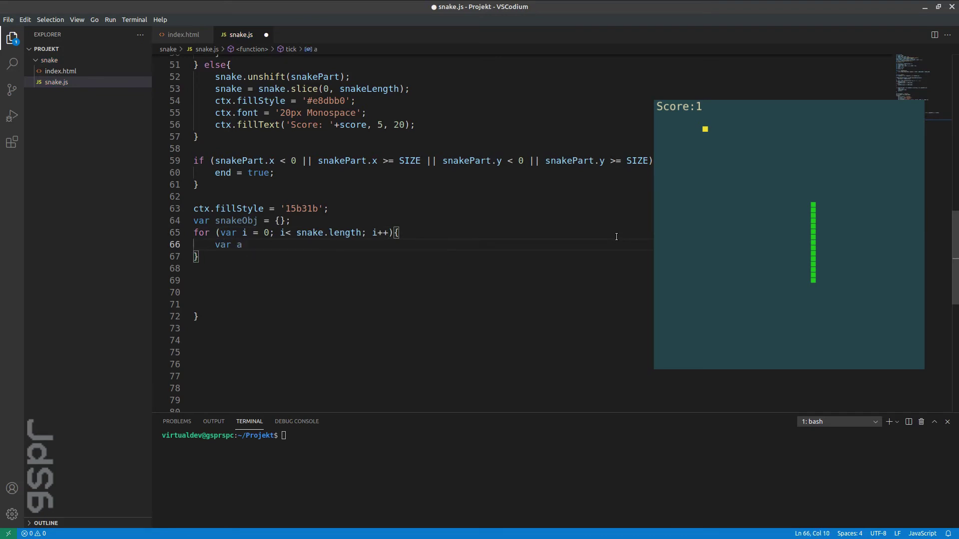
pyautogui.write(' = ')
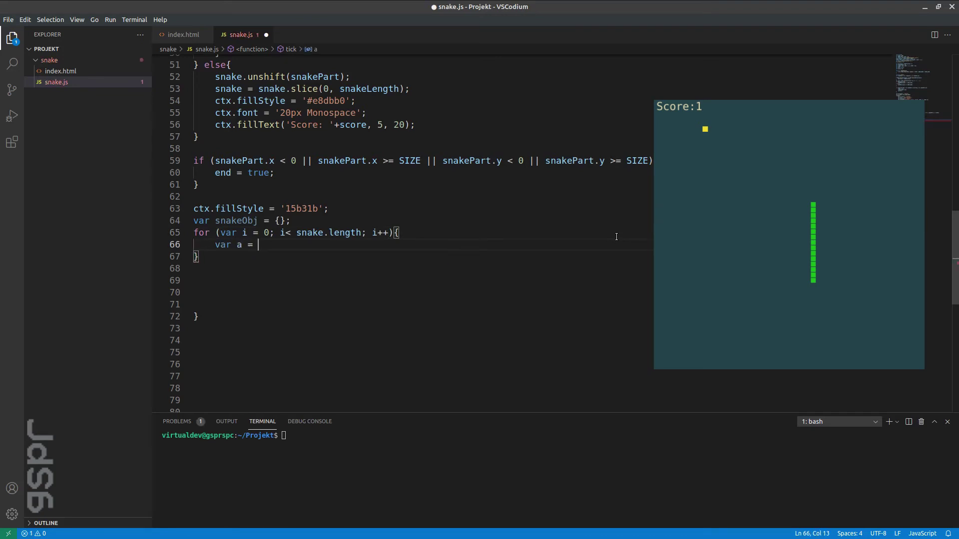
pyautogui.write('snake[')
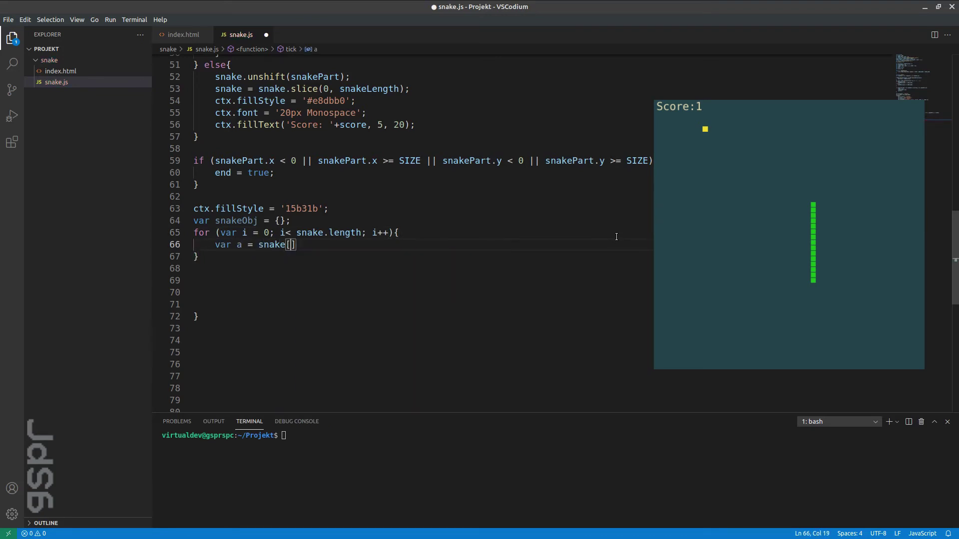
pyautogui.write('i];')
pyautogui.press('Return')
pyautogui.write('ctx.')
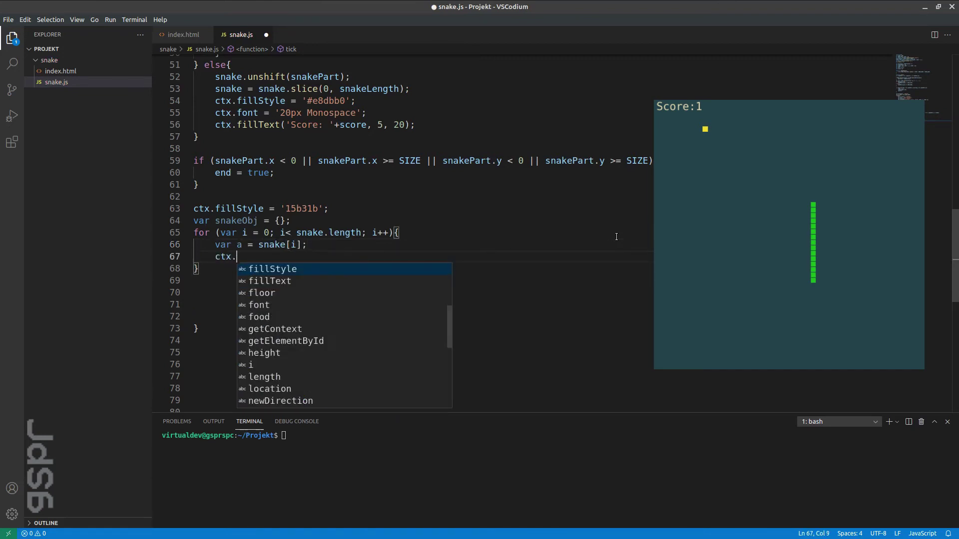
pyautogui.write('fillRect')
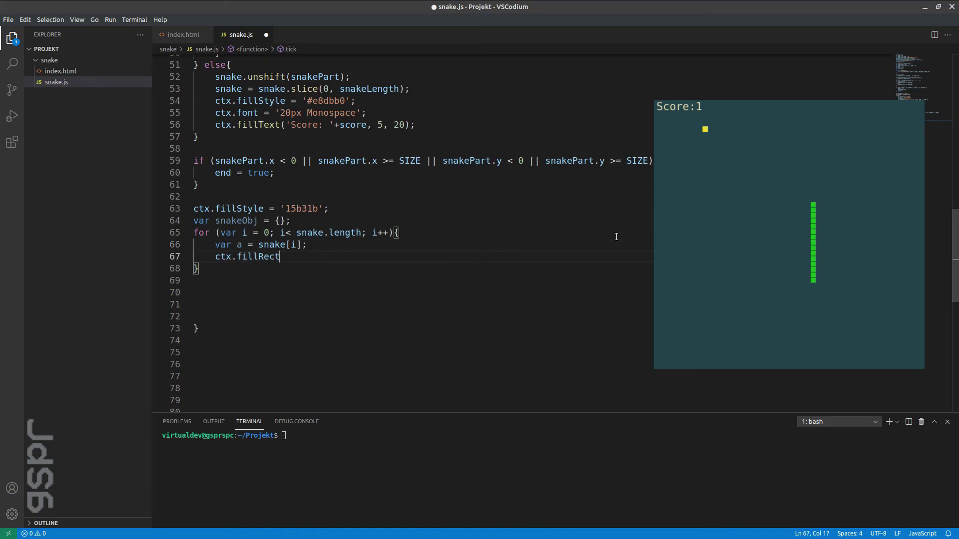
pyautogui.write('(a.x')
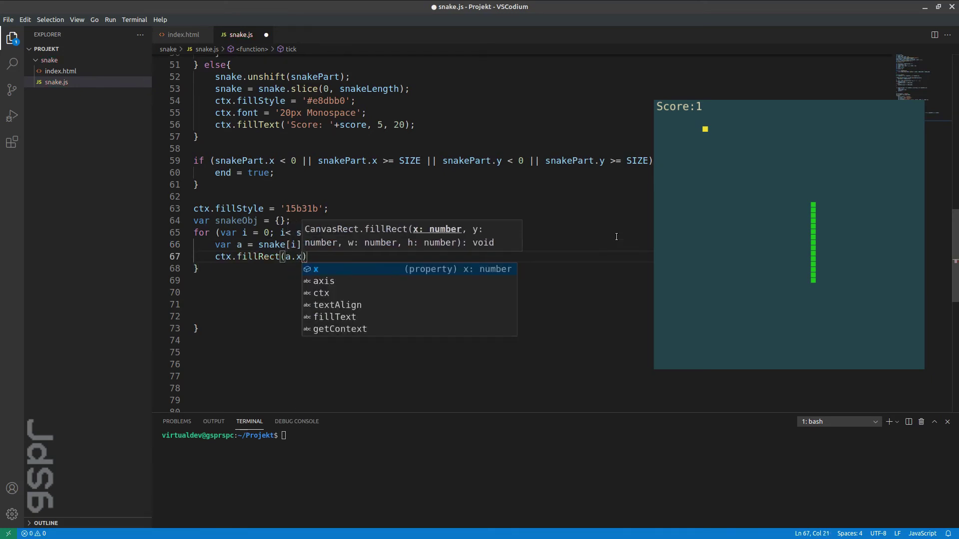
pyautogui.write(',a.y')
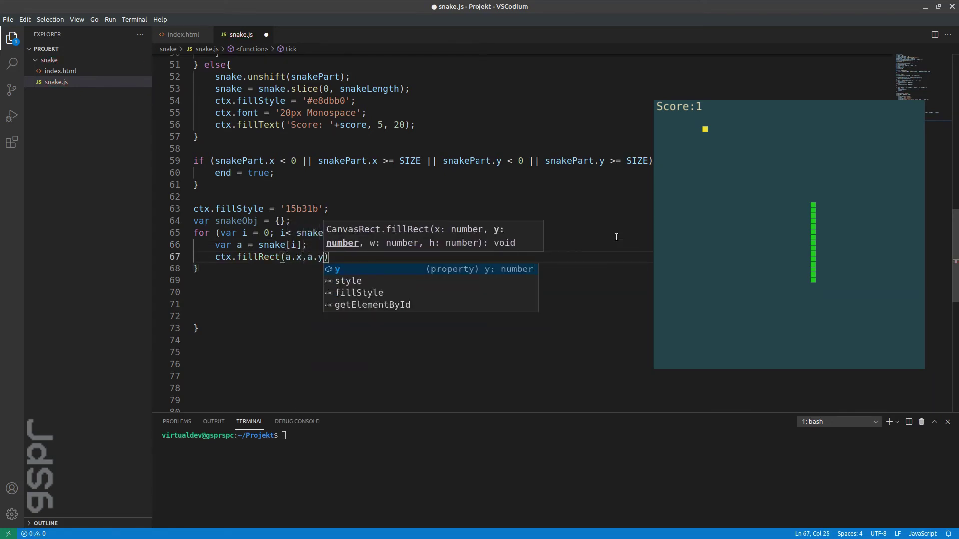
pyautogui.write(', G')
pyautogui.press('Return')
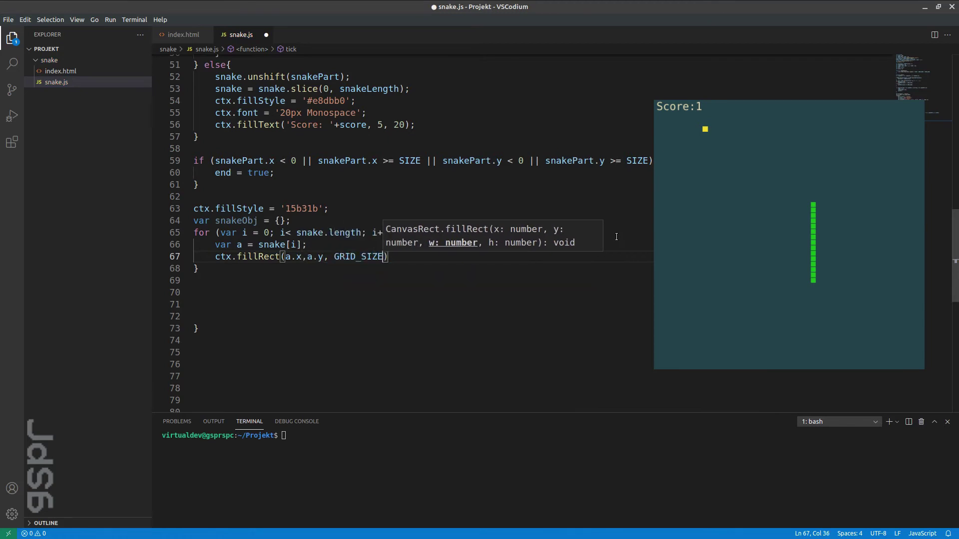
pyautogui.write('-1')
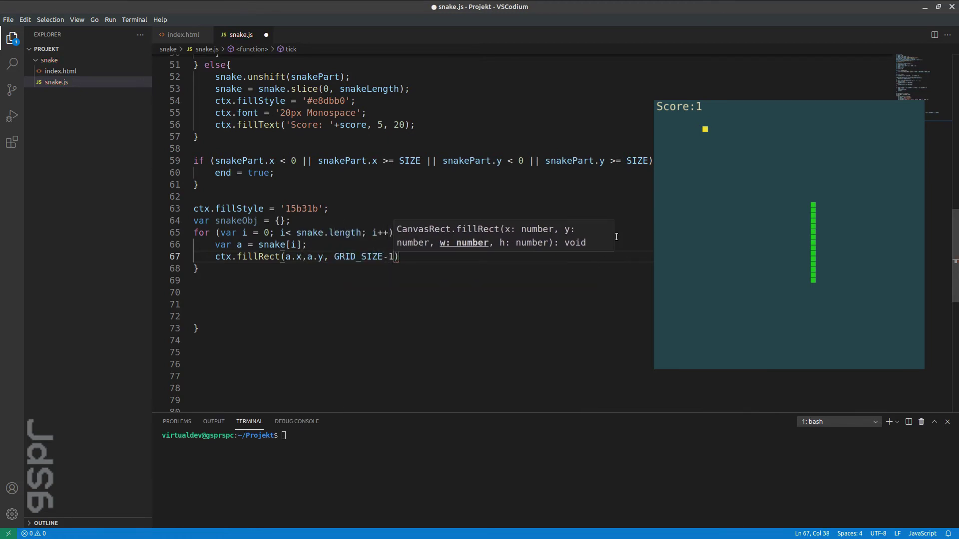
pyautogui.write(', GR')
pyautogui.press('Return')
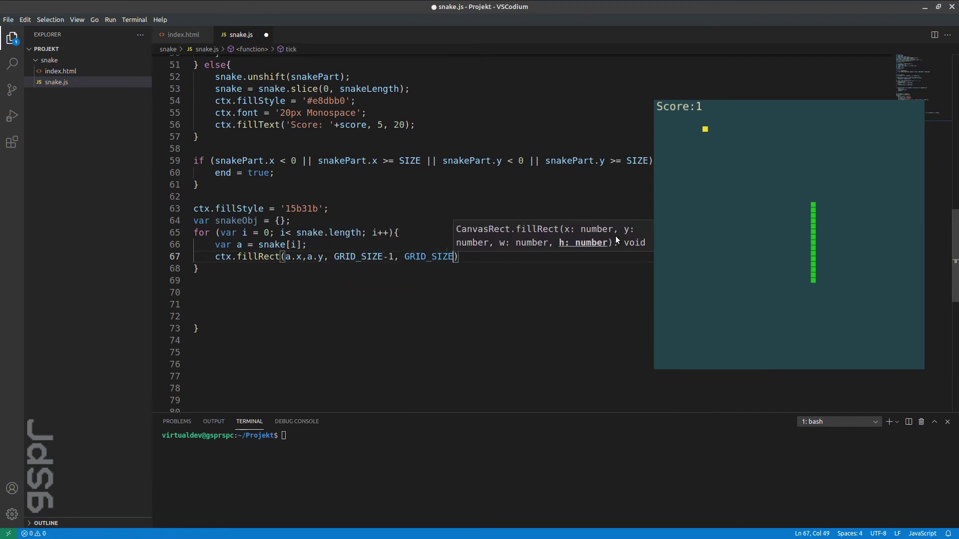
pyautogui.write('-1')
pyautogui.press('Escape')
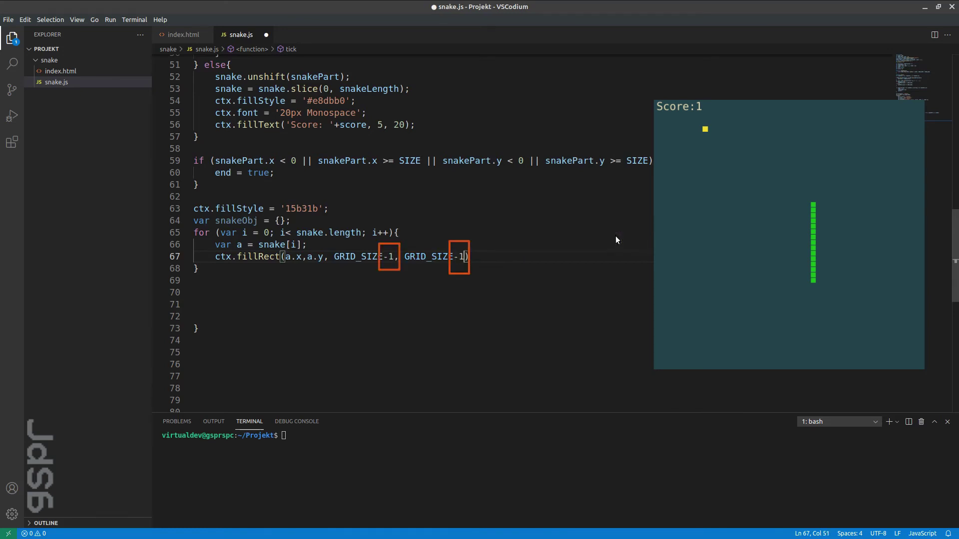
pyautogui.write(';')
pyautogui.press('Return')
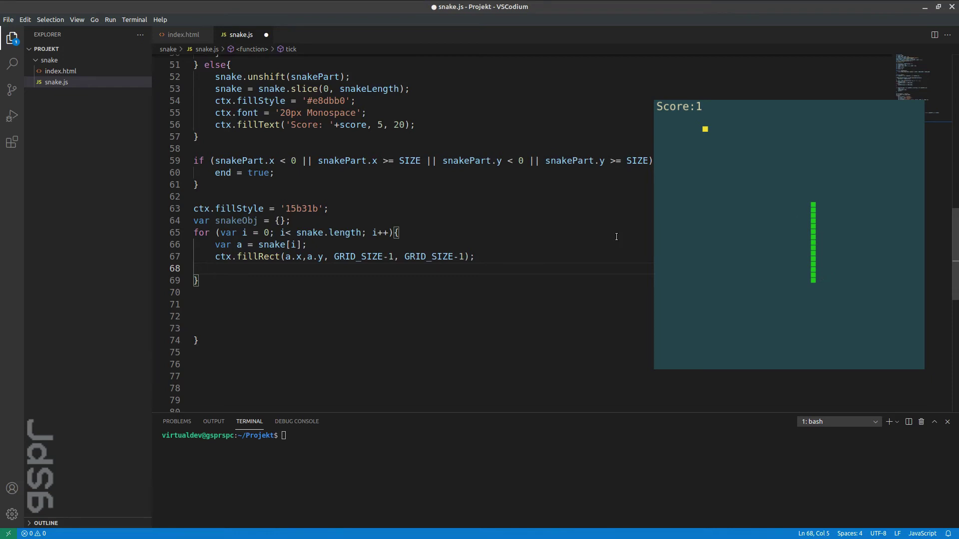
pyautogui.write('i')
pyautogui.write('f (i')
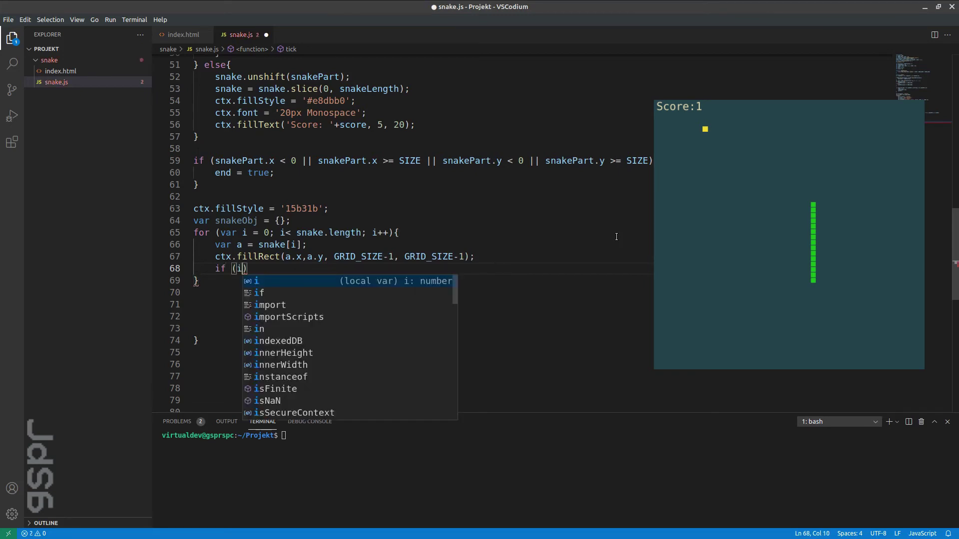
pyautogui.write('>0')
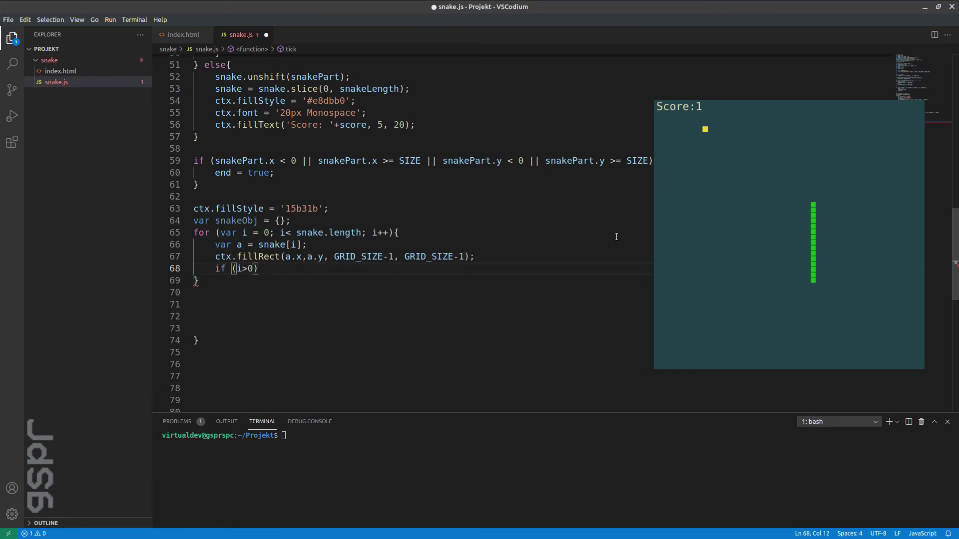
# - Add if (i>0) snakeObj[coordToString(a)] = true; on line 68 and save
pyautogui.press('Right')
pyautogui.write('snakeObj')
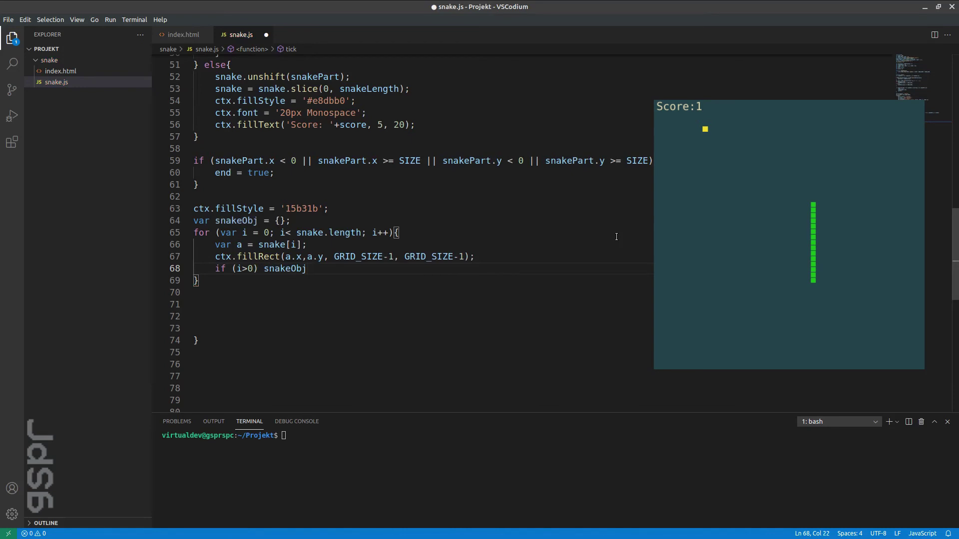
pyautogui.write('[c')
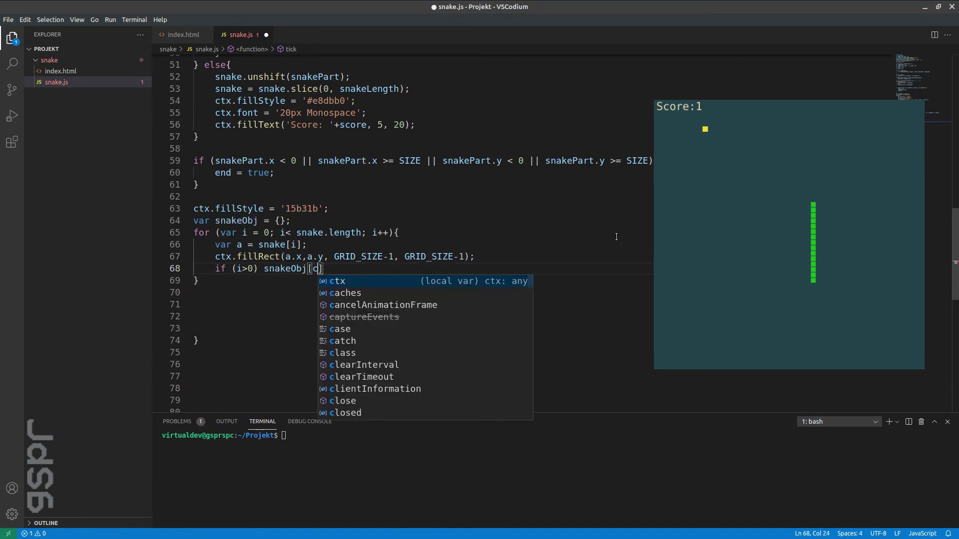
pyautogui.write('oord')
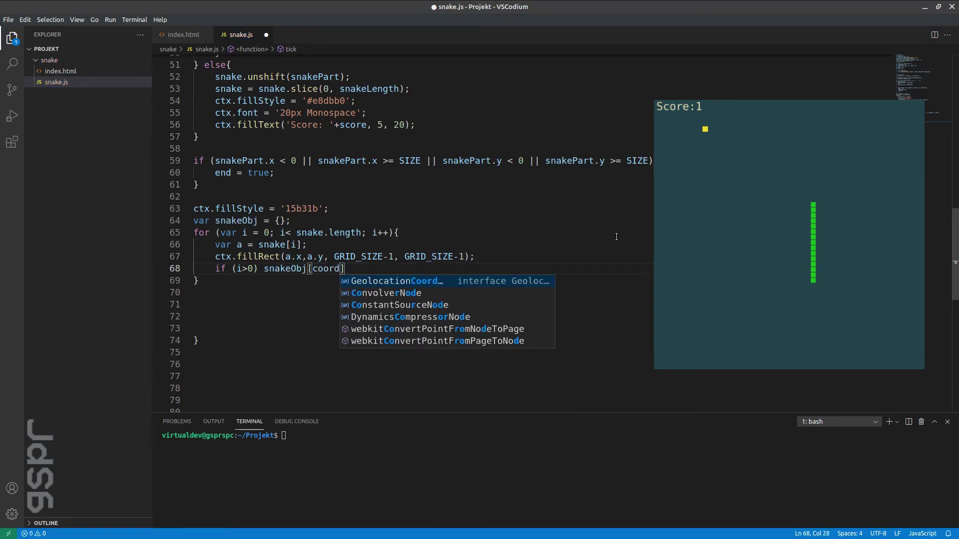
pyautogui.write('ToStr')
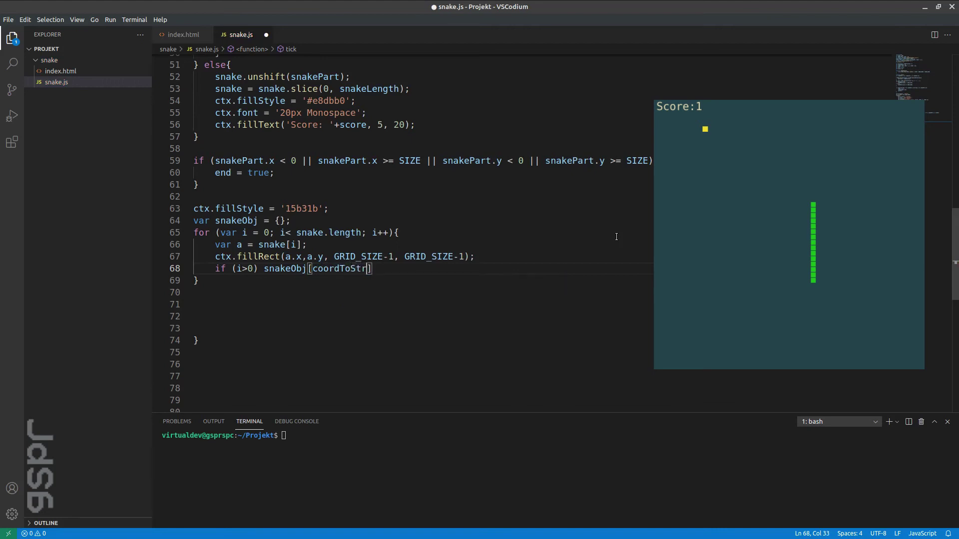
pyautogui.write('ing(a')
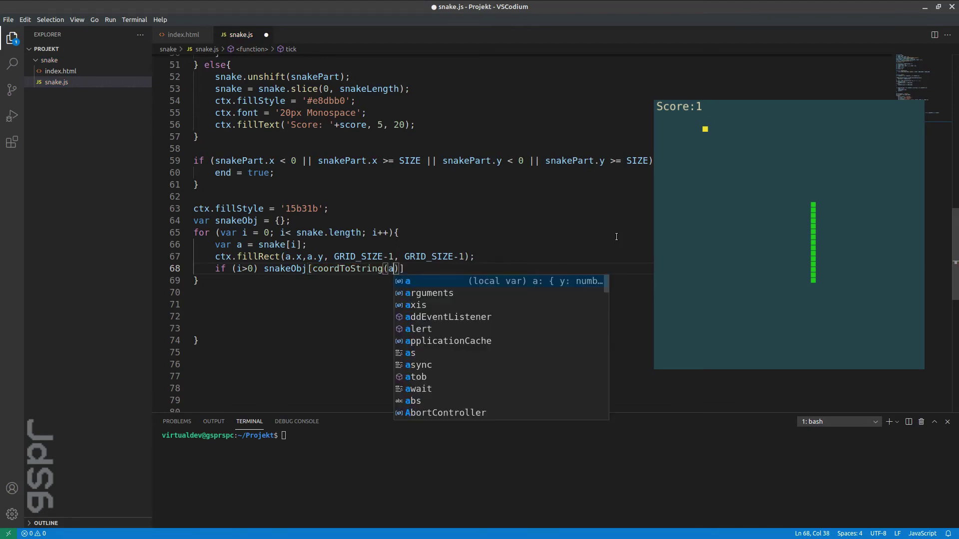
pyautogui.write(')] = ')
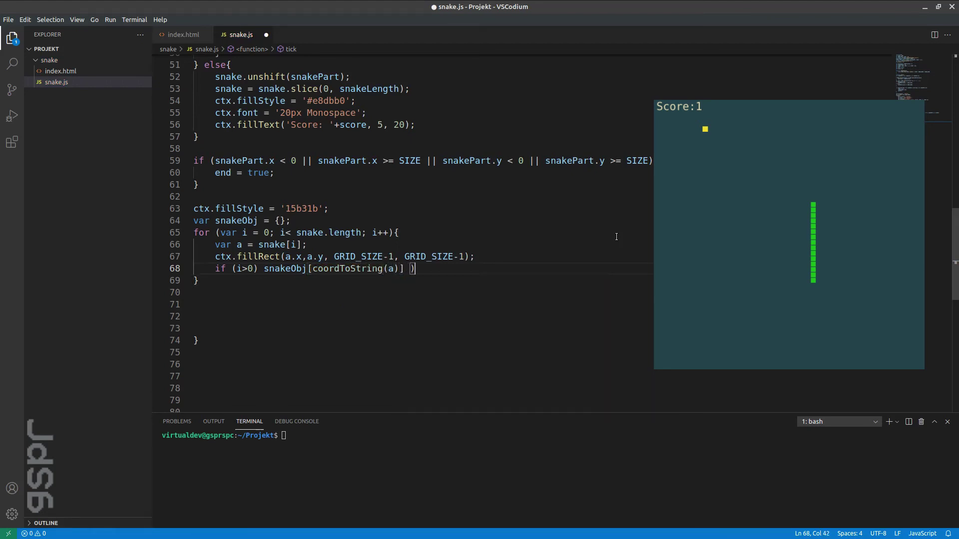
pyautogui.write('true;')
pyautogui.hotkey('ctrl', 's')
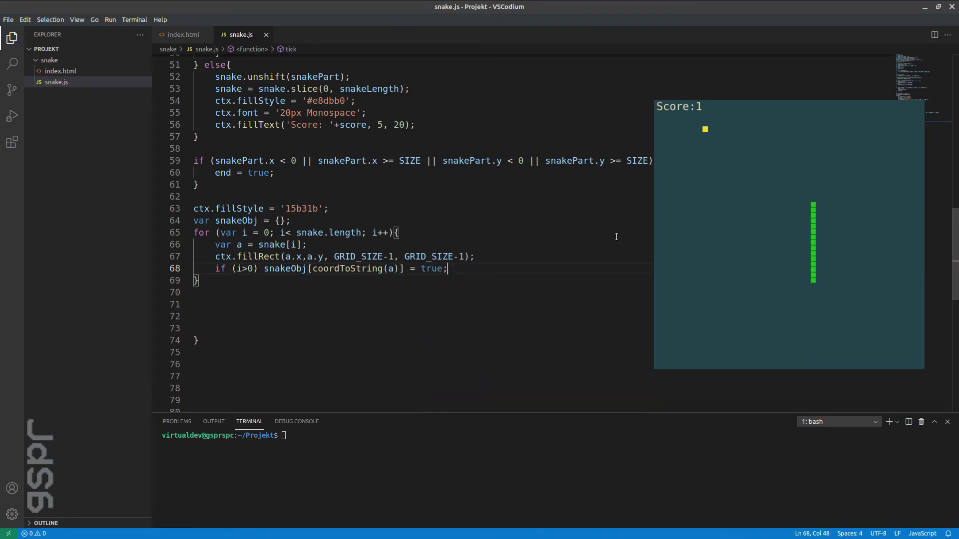
# - Write function coordToString(obj) returning [obj.x, obj.y].join(','), then save snake.js
pyautogui.doubleClick(372, 268)
pyautogui.hotkey('ctrl', 'c')
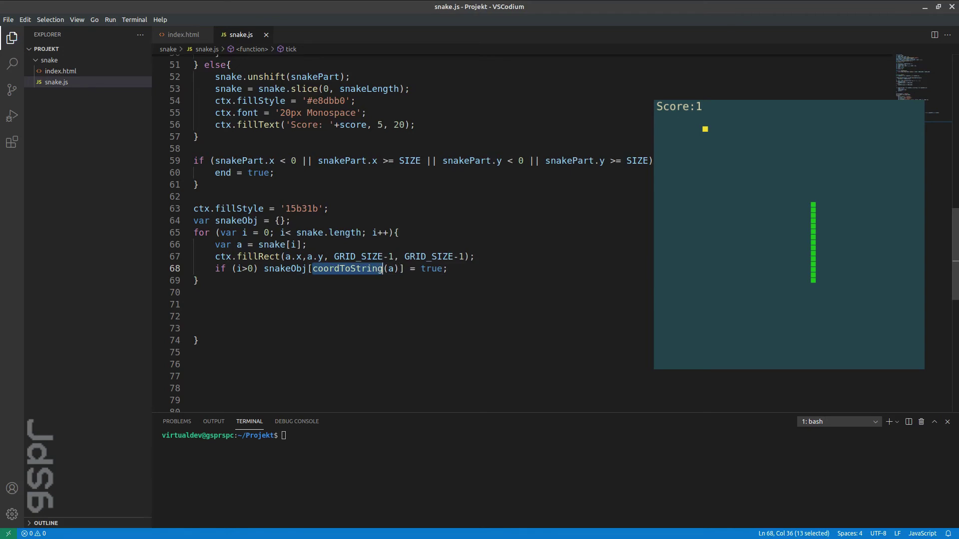
pyautogui.scroll(5, 663, 277)
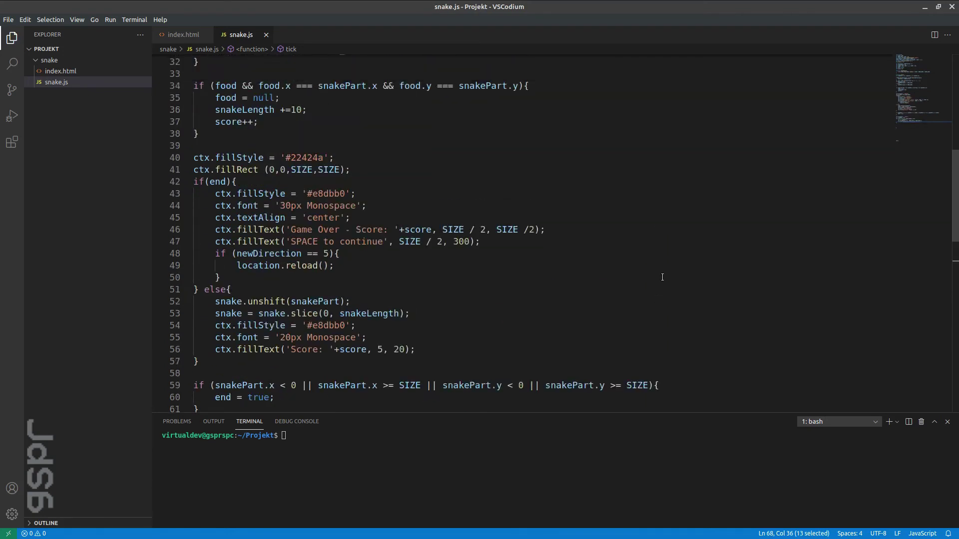
pyautogui.scroll(5, 663, 278)
pyautogui.scroll(4, 663, 277)
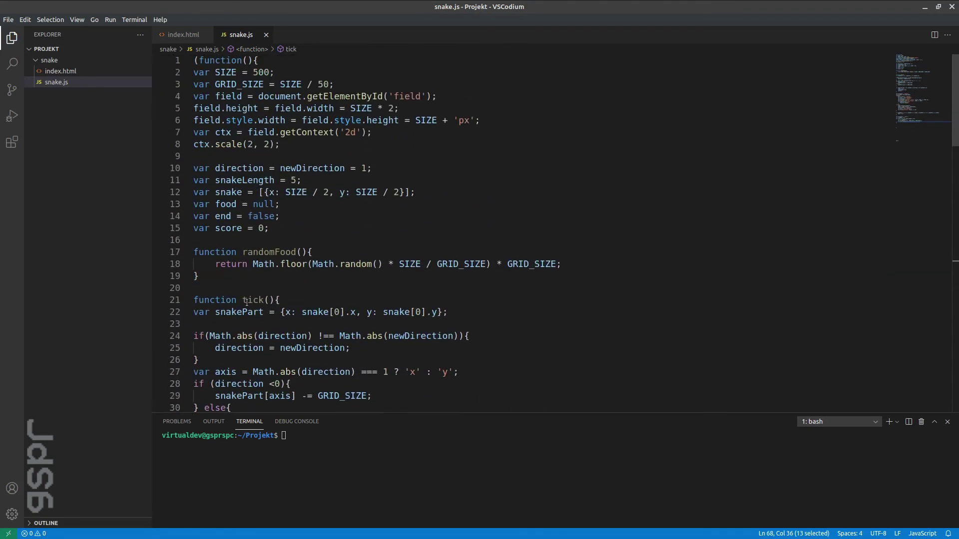
pyautogui.click(473, 278)
pyautogui.press('Return')
pyautogui.press('Return')
pyautogui.write('fuin')
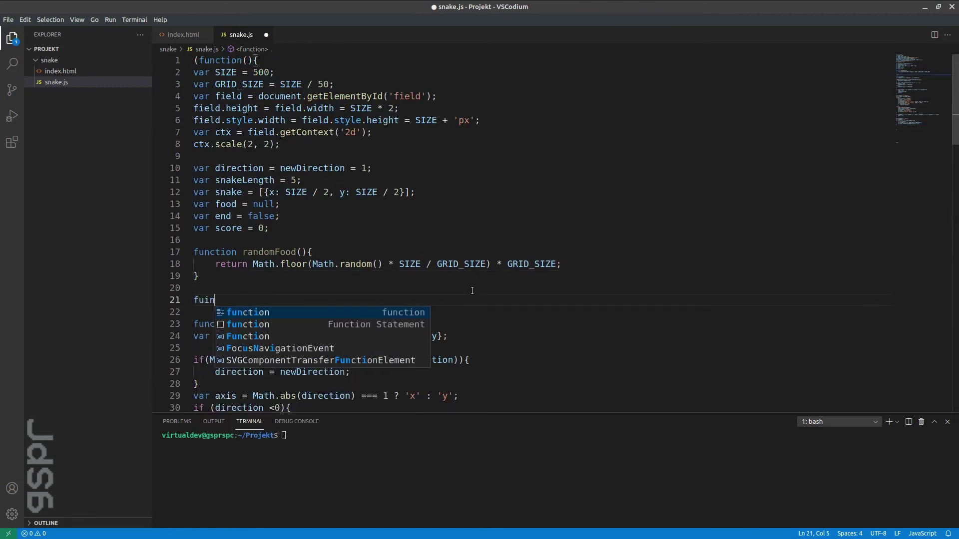
pyautogui.press('Return')
pyautogui.hotkey('ctrl', 'v')
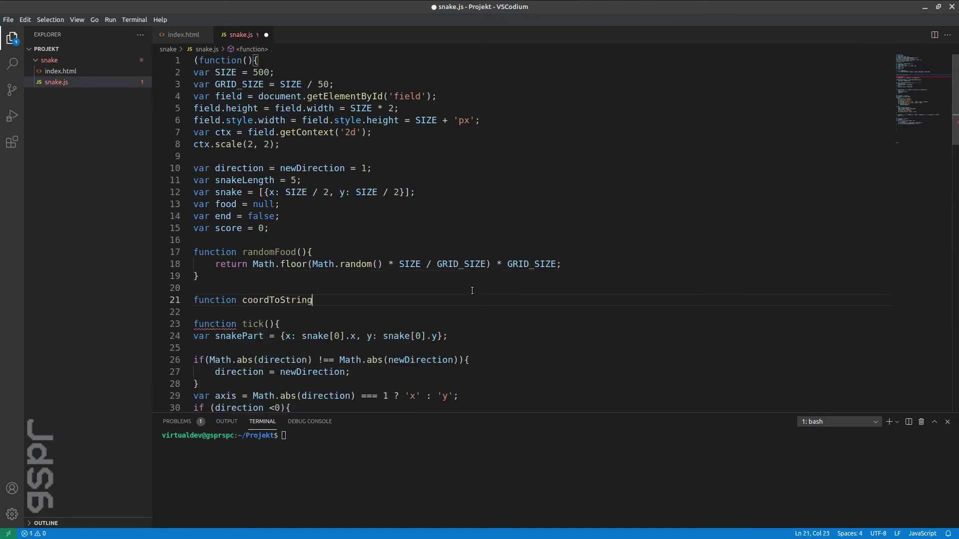
pyautogui.write('(obj')
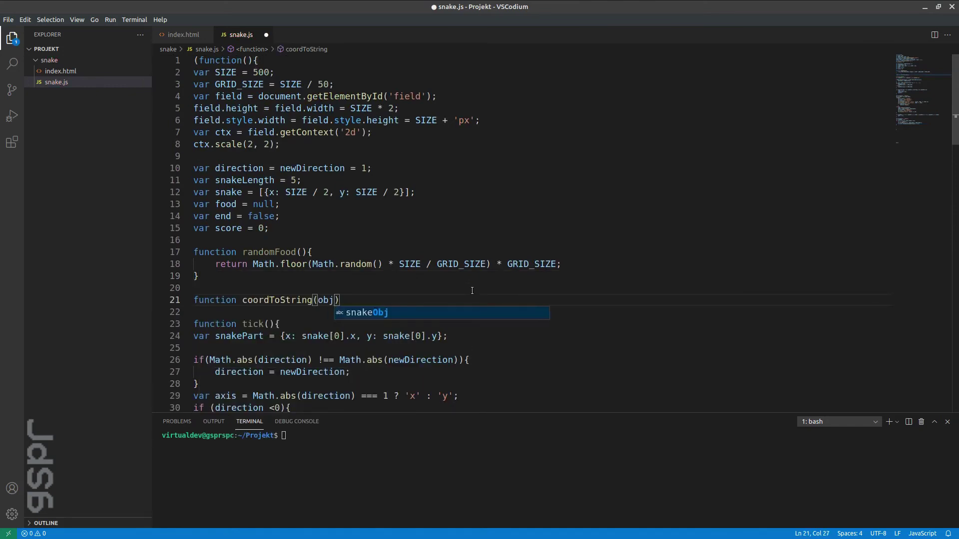
pyautogui.write('){')
pyautogui.press('Return')
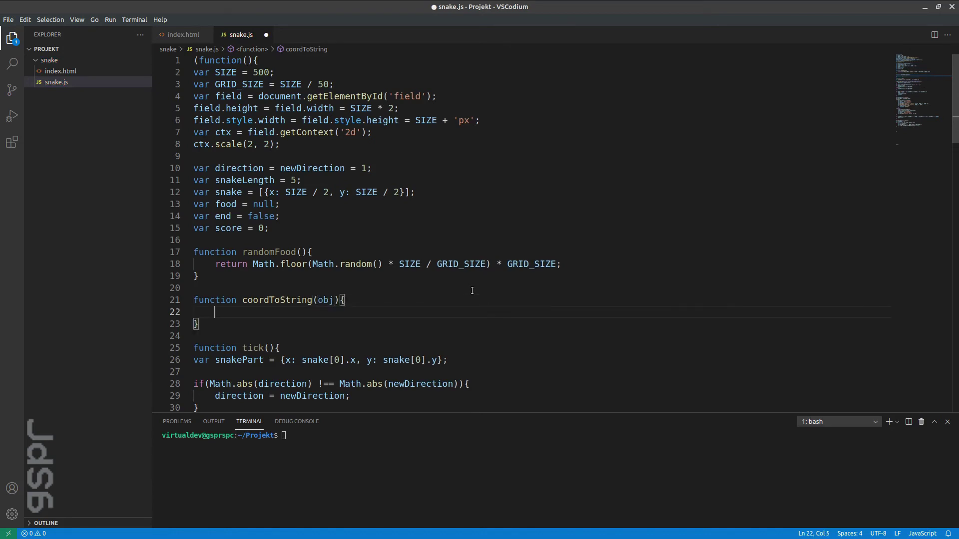
pyautogui.write('return')
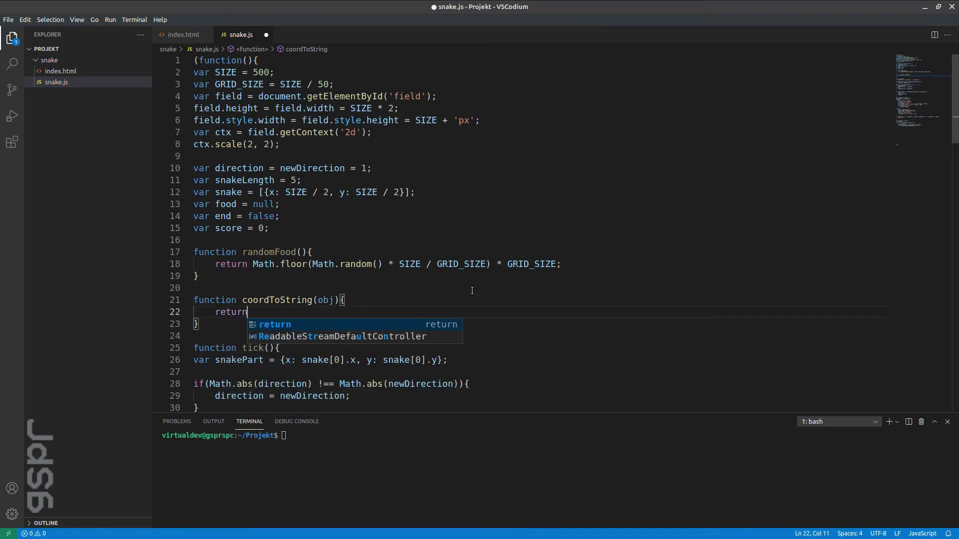
pyautogui.write(' [obj')
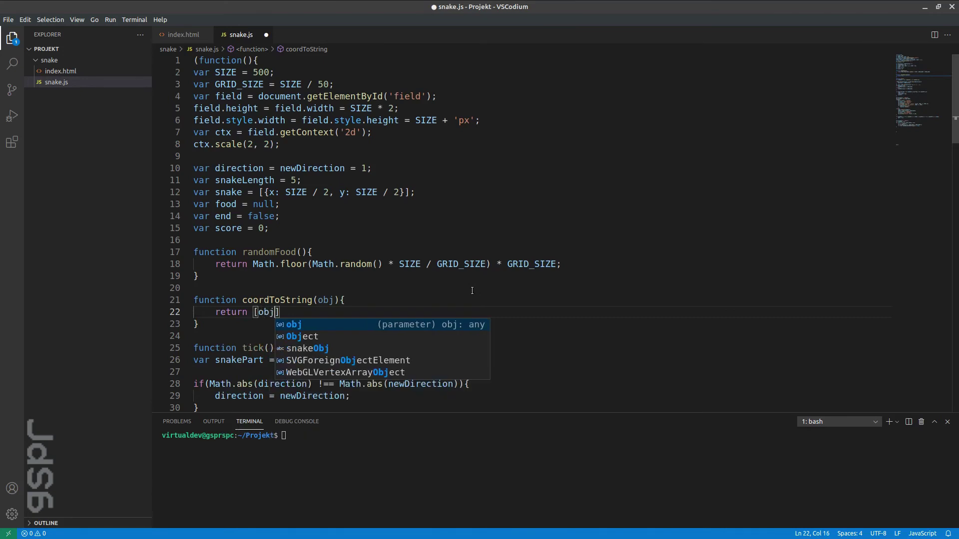
pyautogui.write('.x')
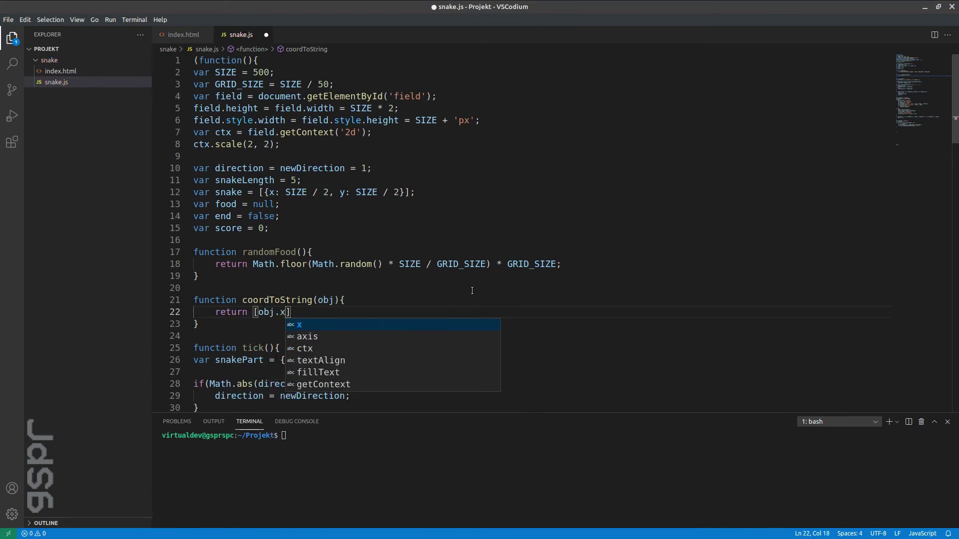
pyautogui.write(', obj.y')
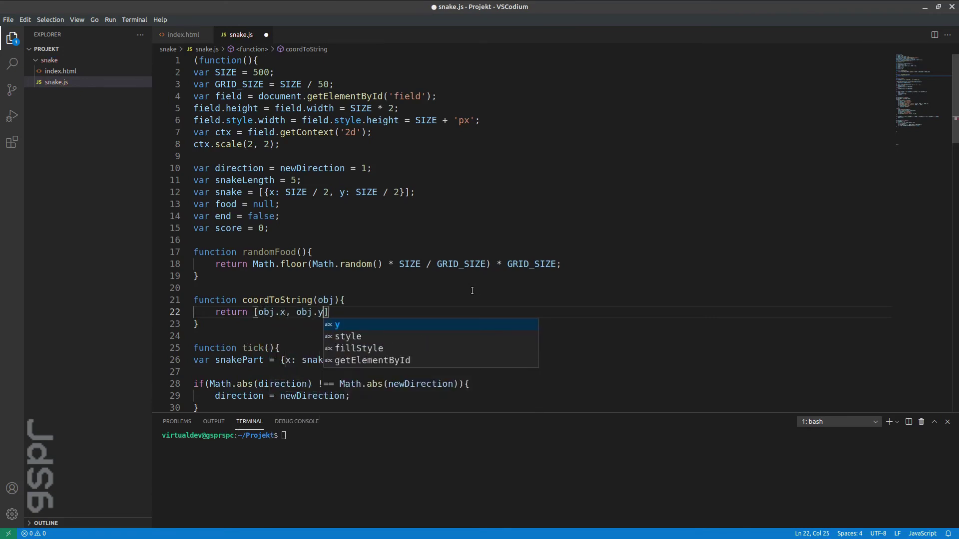
pyautogui.press('Escape')
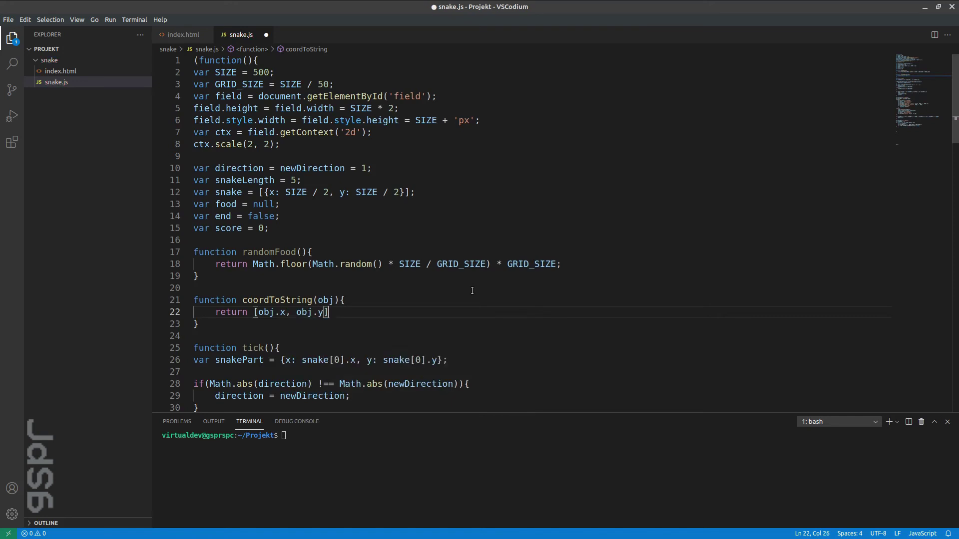
pyautogui.write('.join')
pyautogui.press('Escape')
pyautogui.write('(')
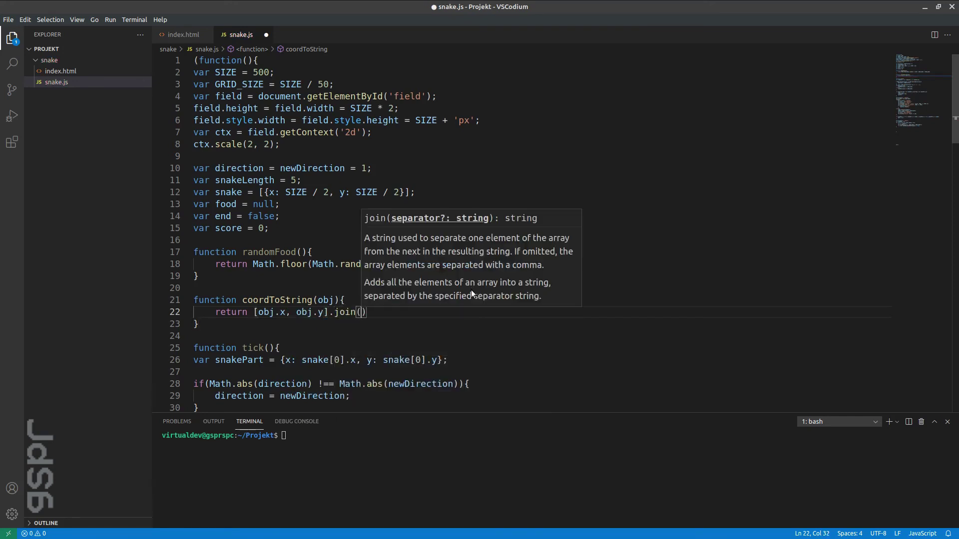
pyautogui.write("',")
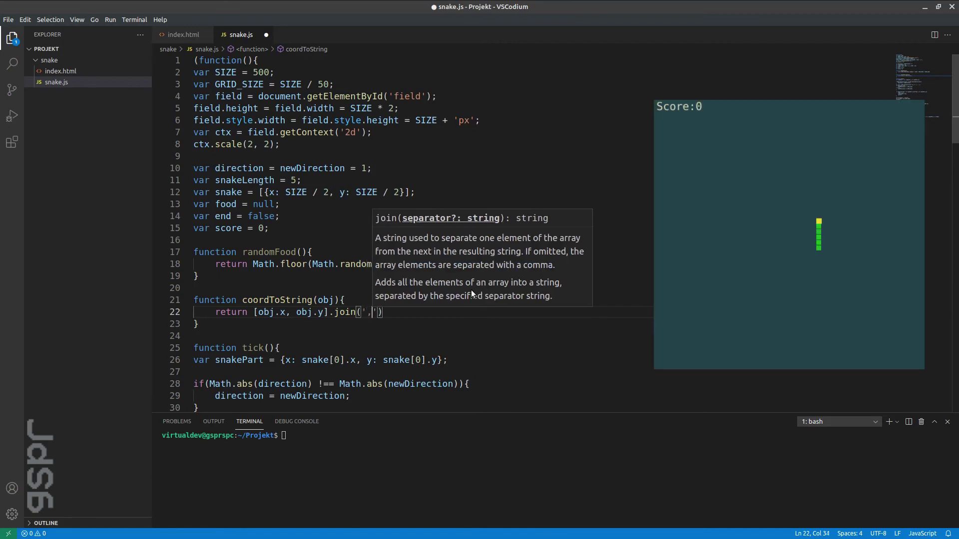
pyautogui.write("');")
pyautogui.hotkey('ctrl', 's')
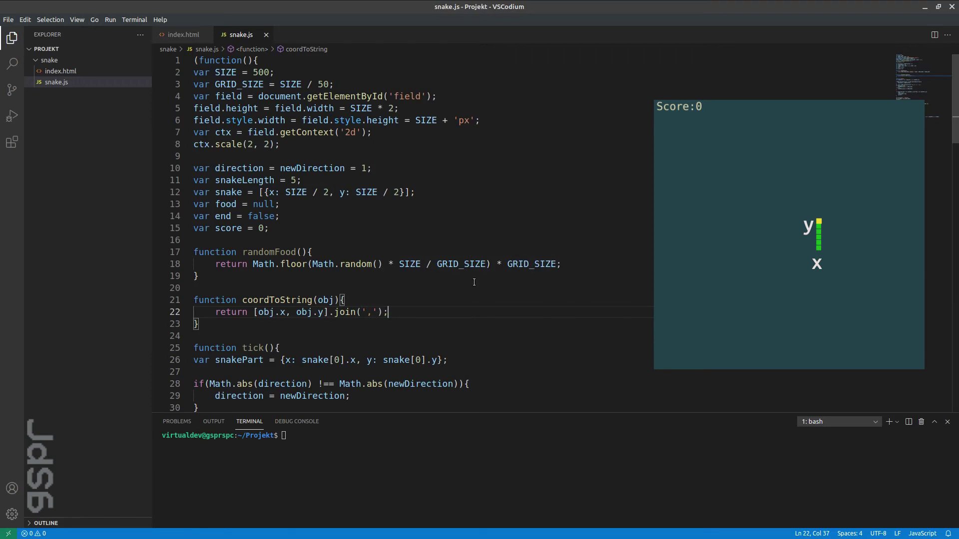
pyautogui.scroll(-3, 474, 293)
pyautogui.scroll(-9, 477, 296)
pyautogui.scroll(-4, 486, 301)
pyautogui.scroll(-3, 485, 301)
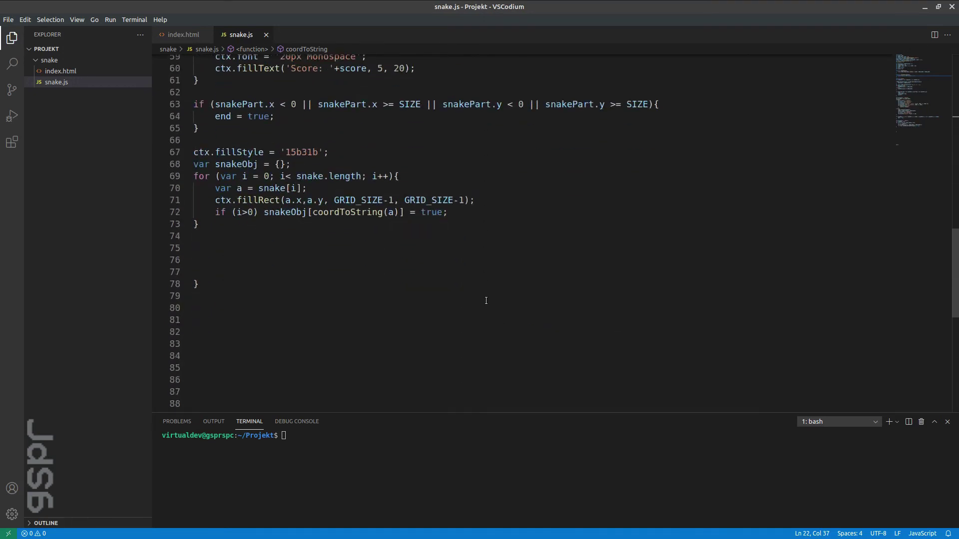
# - After the loop, add if (snakeObj[coordToString(snakePart)]) end = true;
pyautogui.click(220, 239)
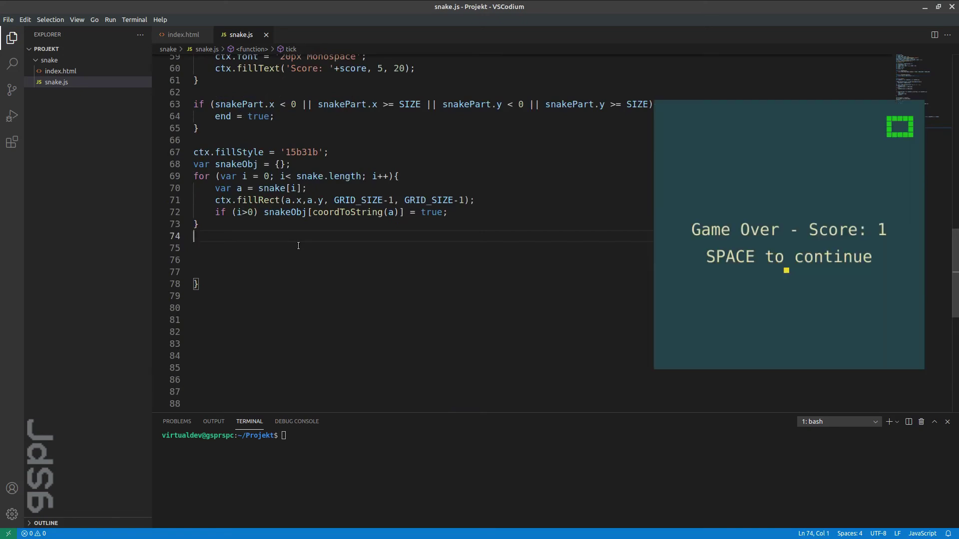
pyautogui.write('if')
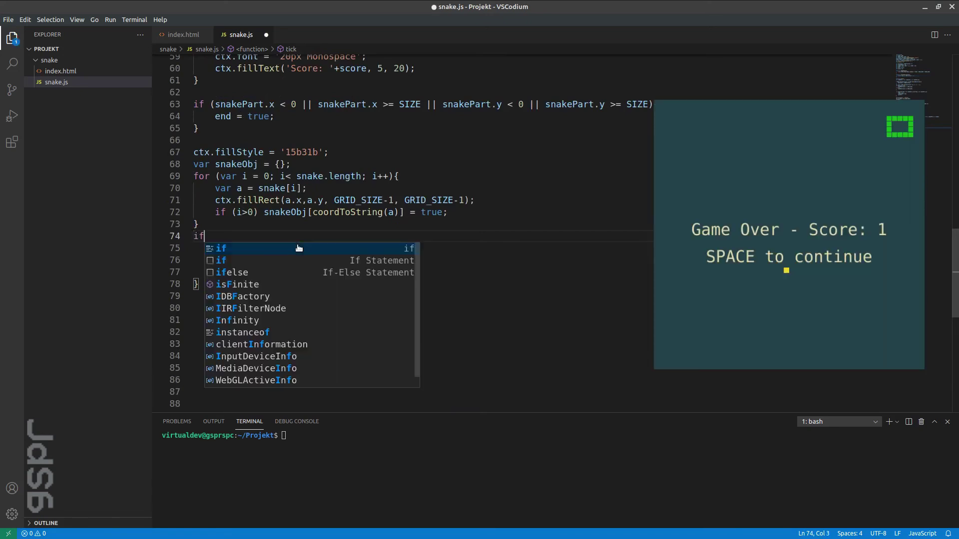
pyautogui.write(' (snak')
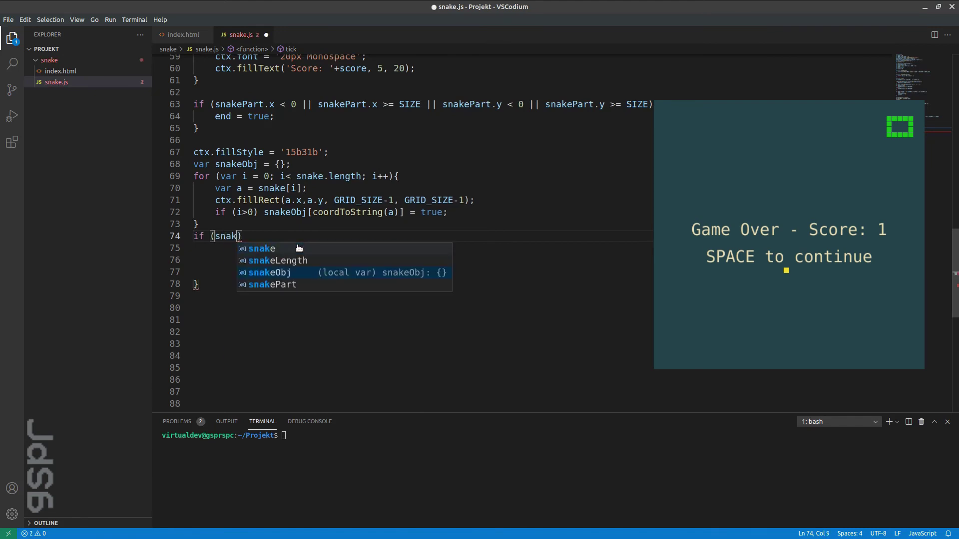
pyautogui.press('Tab')
pyautogui.write('[coordToString')
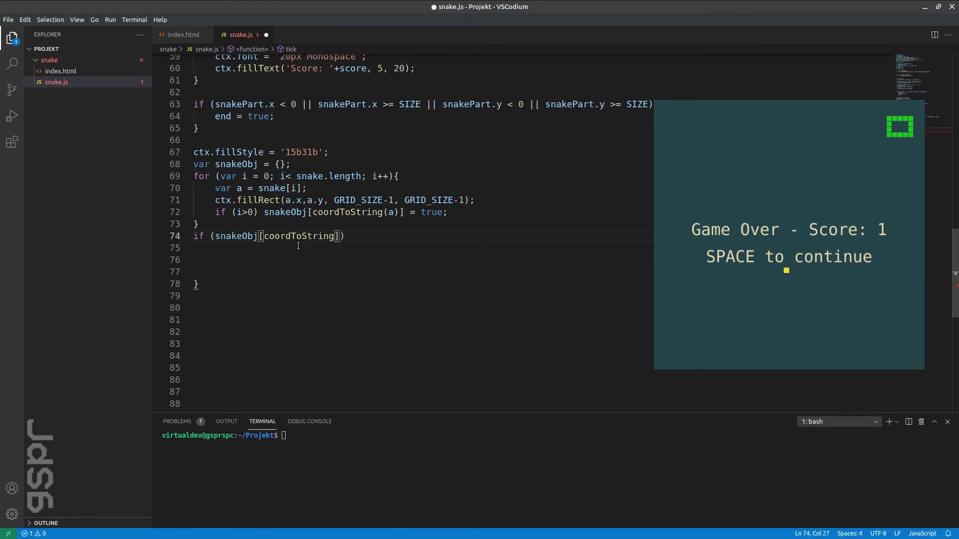
pyautogui.write('(snake')
pyautogui.press('Tab')
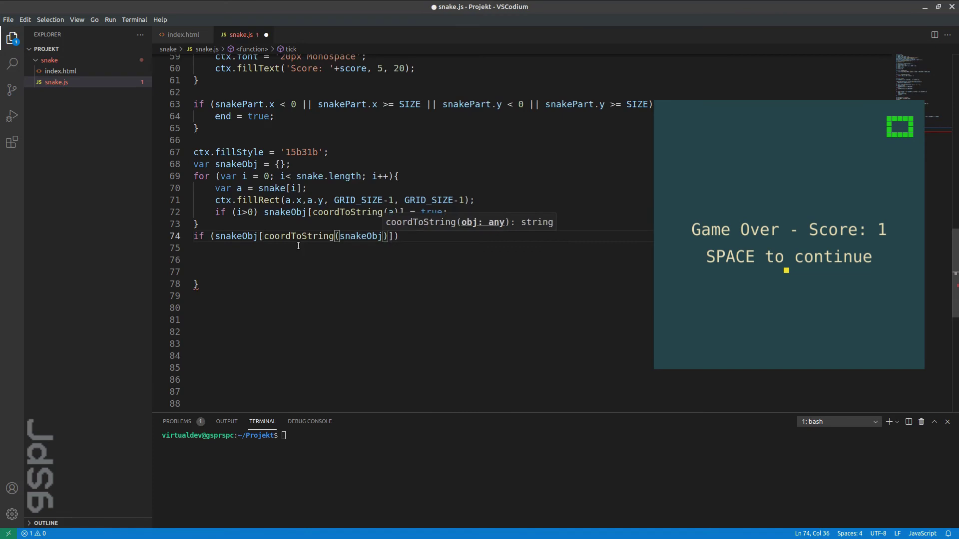
pyautogui.press('BackSpace')
pyautogui.press('BackSpace')
pyautogui.press('BackSpace')
pyautogui.write('Part')
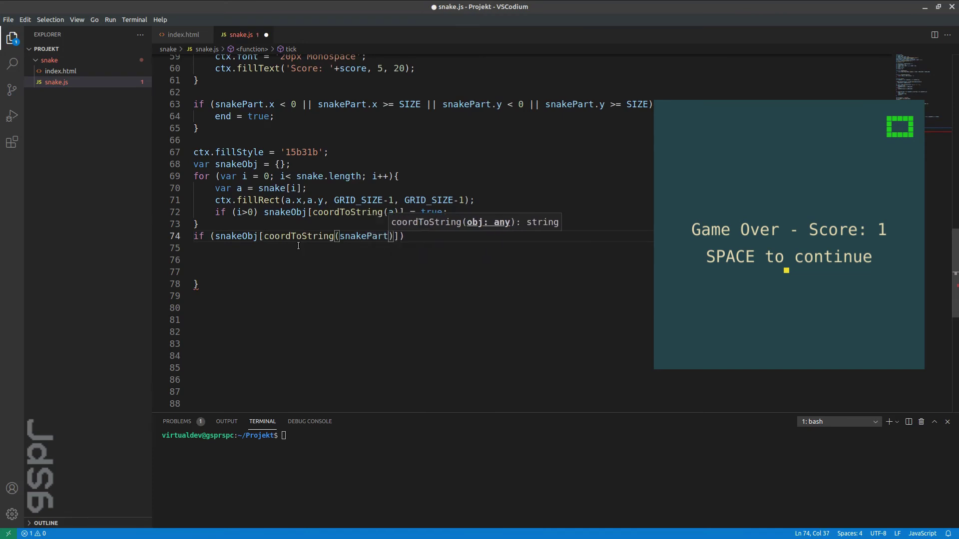
pyautogui.press('Right')
pyautogui.press('Right')
pyautogui.press('Right')
pyautogui.write('end ')
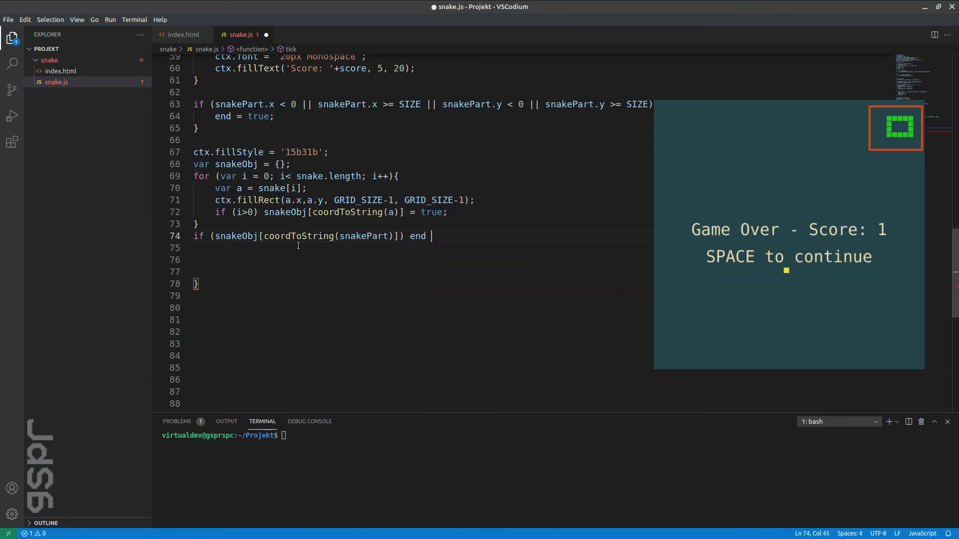
pyautogui.write('= true;')
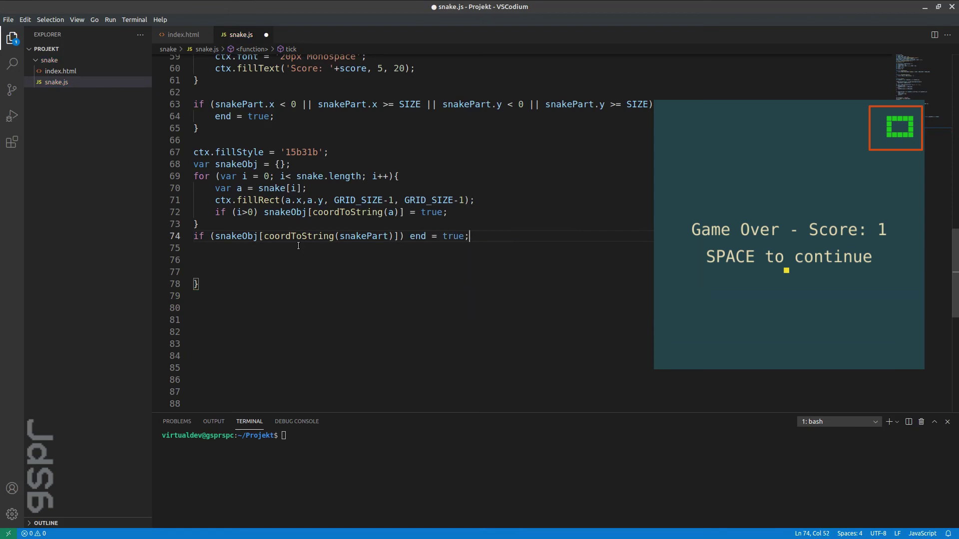
pyautogui.press('Return')
pyautogui.press('Return')
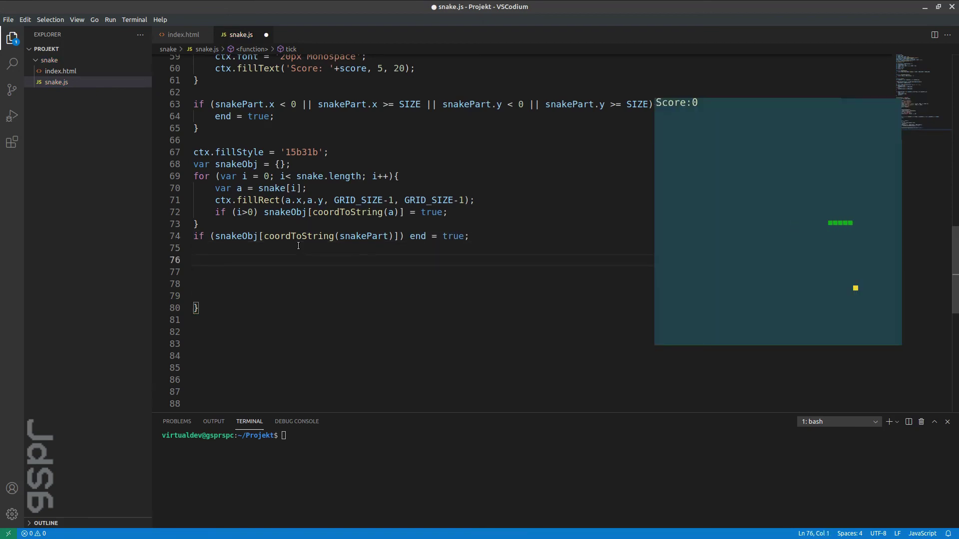
pyautogui.write('while')
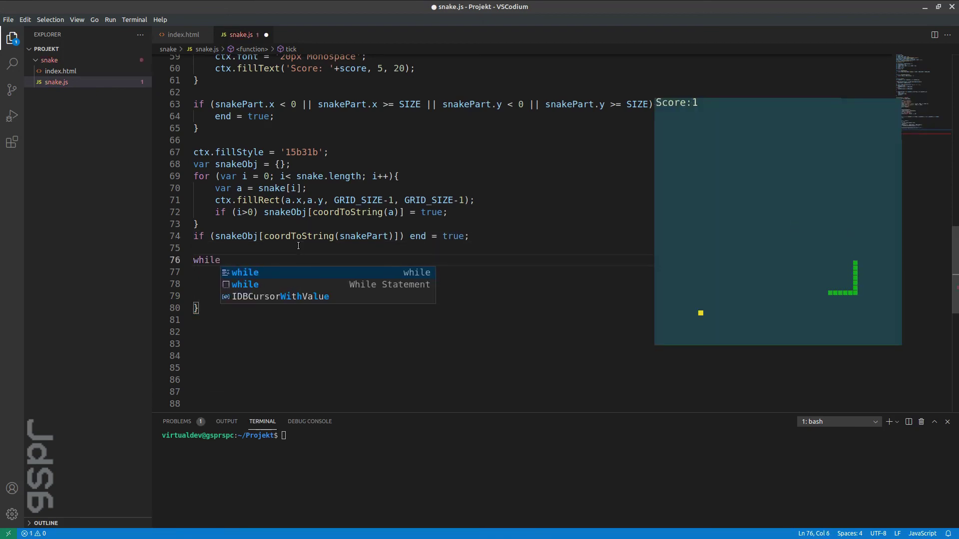
pyautogui.write(' (!f')
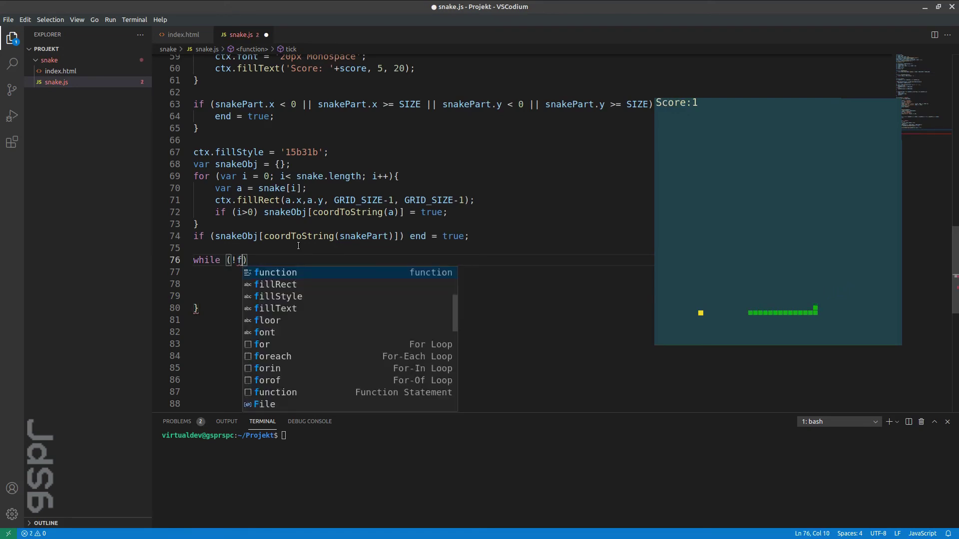
pyautogui.write('ood')
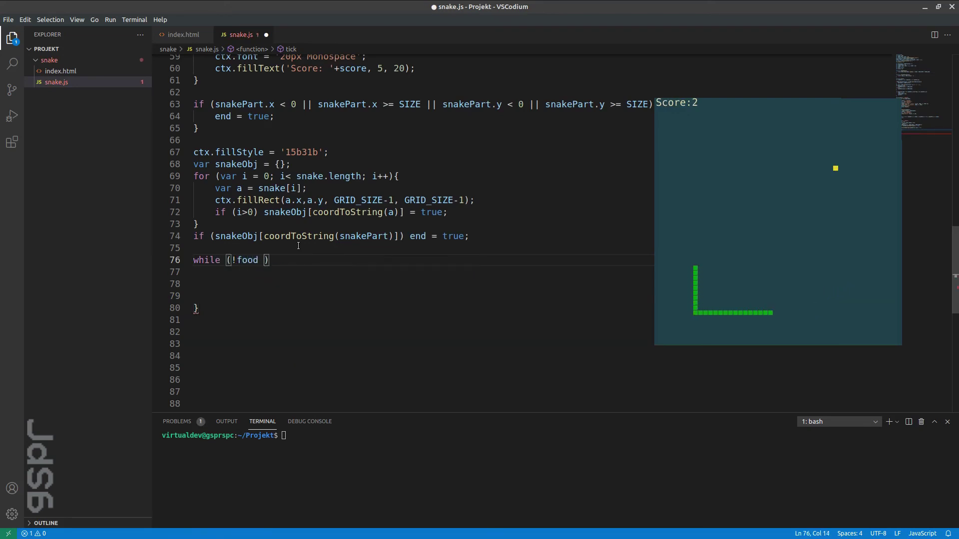
pyautogui.write(' || ')
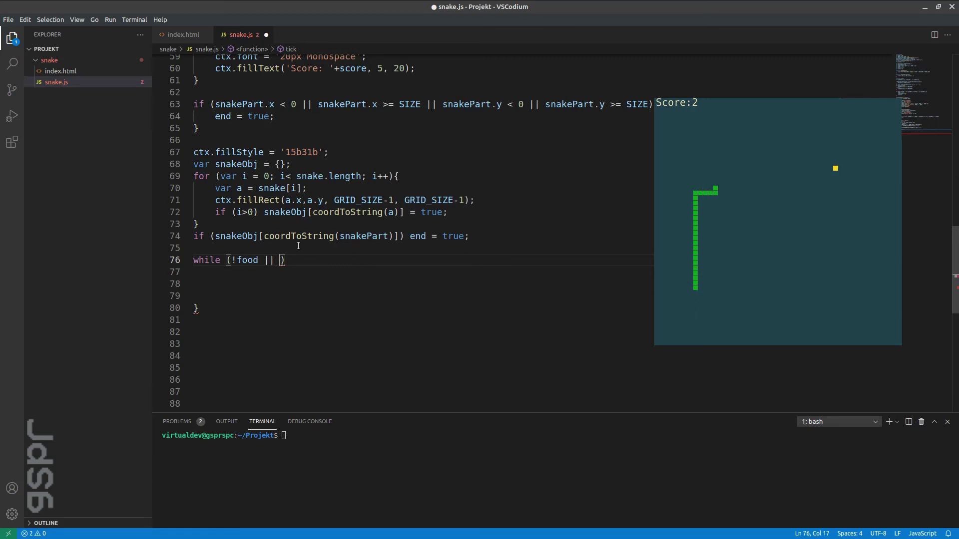
pyautogui.write('snakeO')
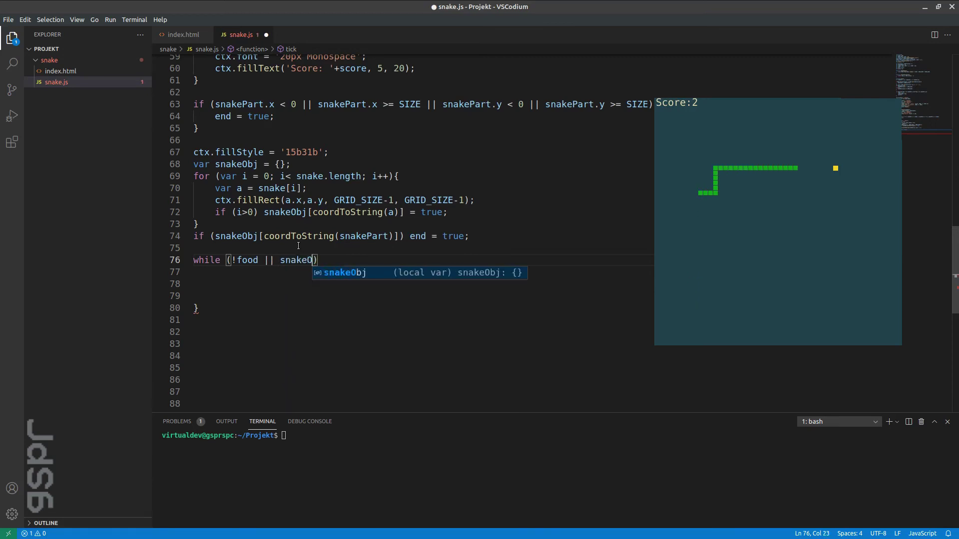
pyautogui.write('bj')
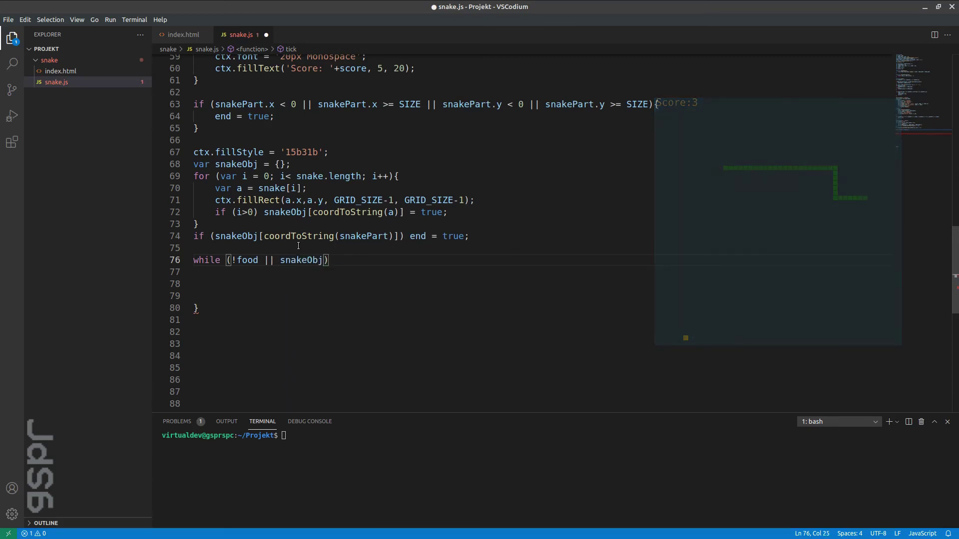
pyautogui.write('[coordToString')
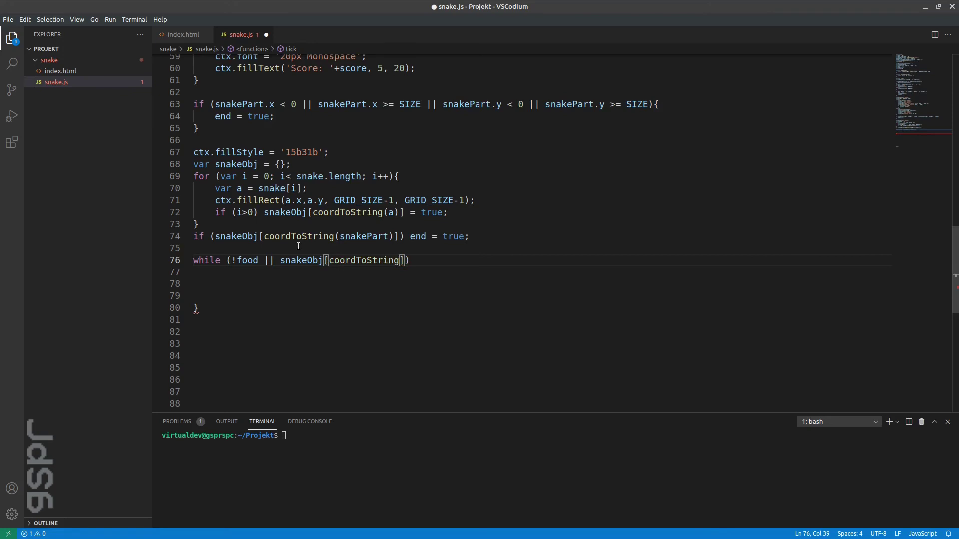
pyautogui.write('(foo')
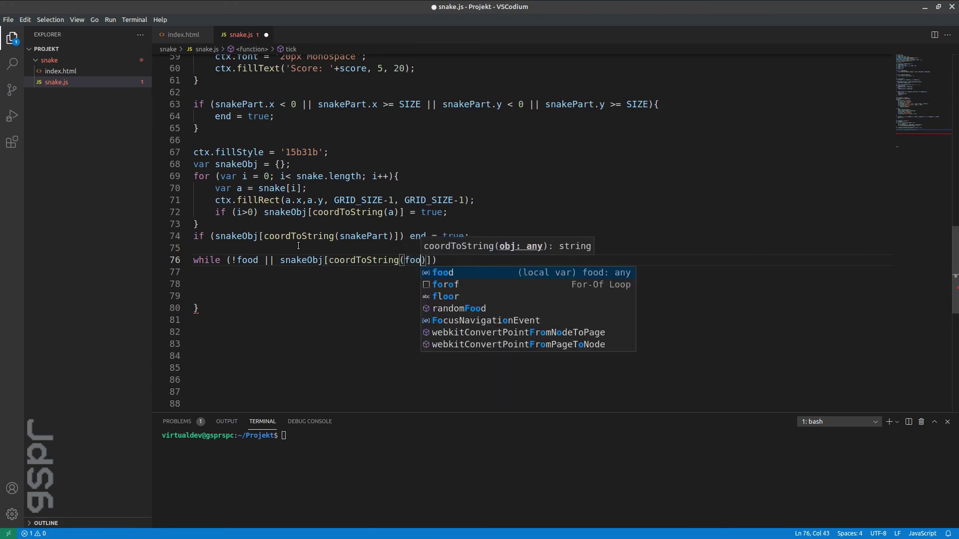
pyautogui.write('d')
# - Fill the while loop body with food = {x: randomFood(), y: randomFood()} and save
pyautogui.press('Escape')
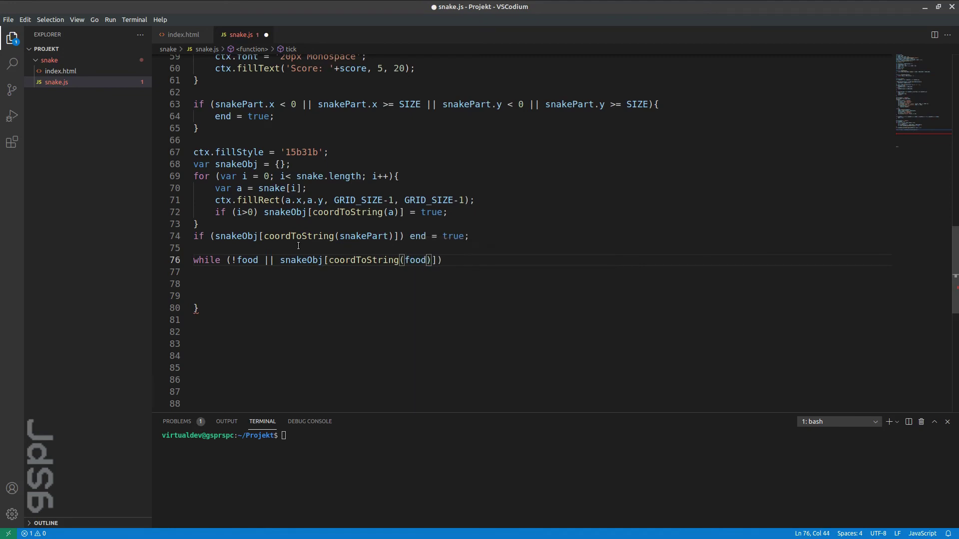
pyautogui.press('End')
pyautogui.write('{')
pyautogui.press('Return')
pyautogui.write('food')
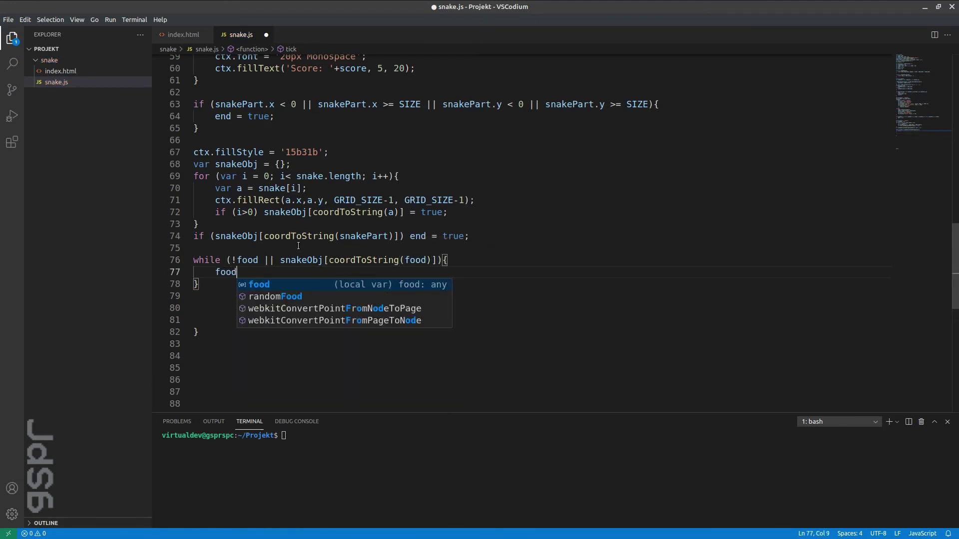
pyautogui.write(' = {x: ')
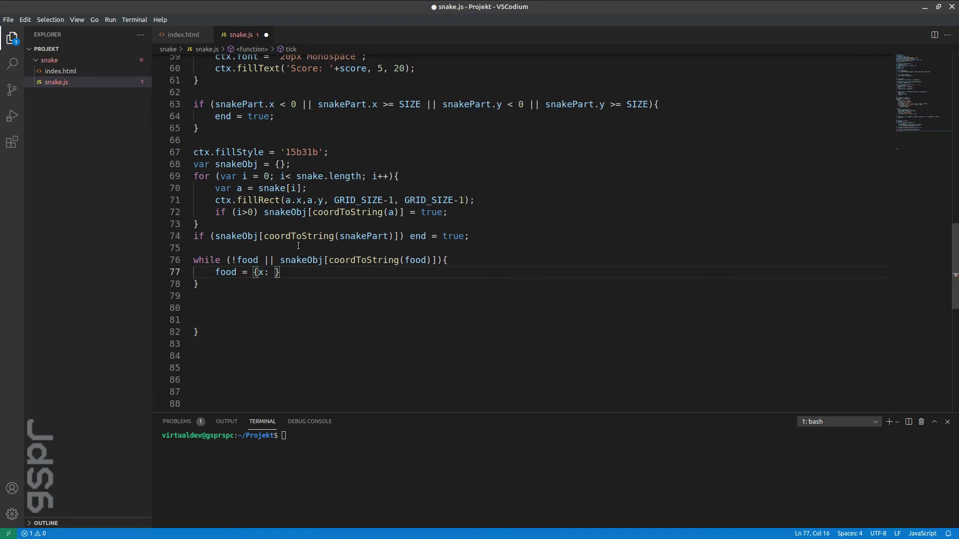
pyautogui.write('rand')
pyautogui.press('Return')
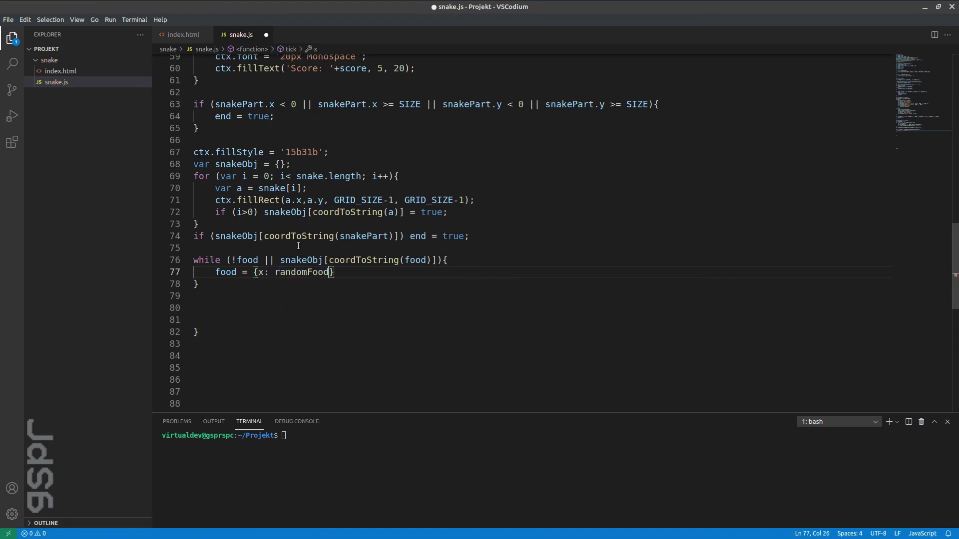
pyautogui.write('(), y')
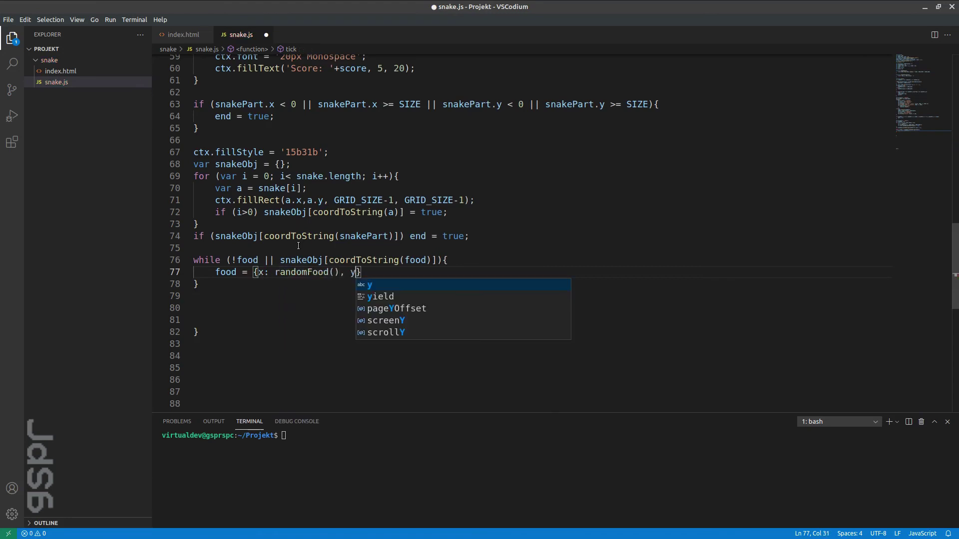
pyautogui.write(': ra')
pyautogui.press('Return')
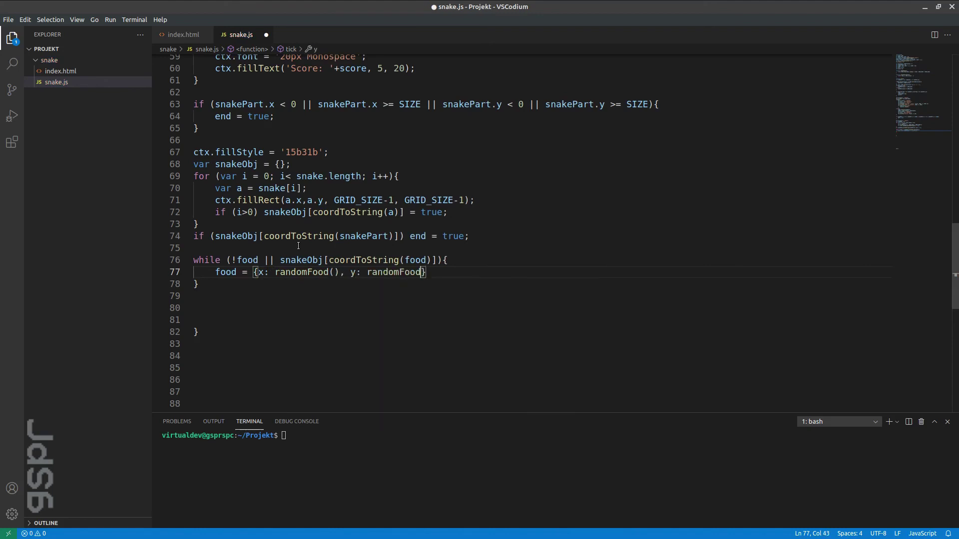
pyautogui.write('()')
pyautogui.press('End')
pyautogui.write(';')
pyautogui.hotkey('ctrl', 's')
pyautogui.press('Down')
pyautogui.press('Down')
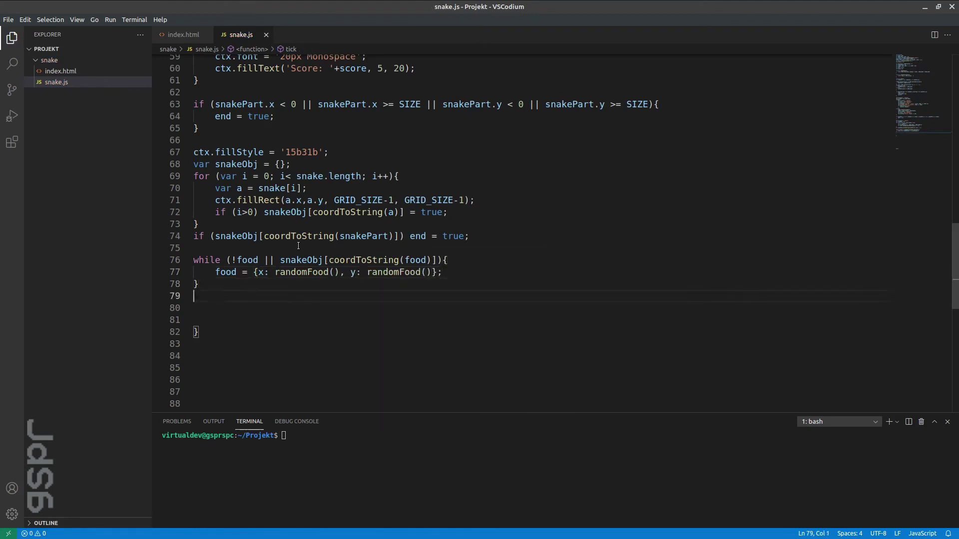
# - Draw the food with fillStyle '#f2d729' and fillRect(food.x, food.y, GRID_SIZE, GRID_SIZE)
pyautogui.press('Return')
pyautogui.write('ct')
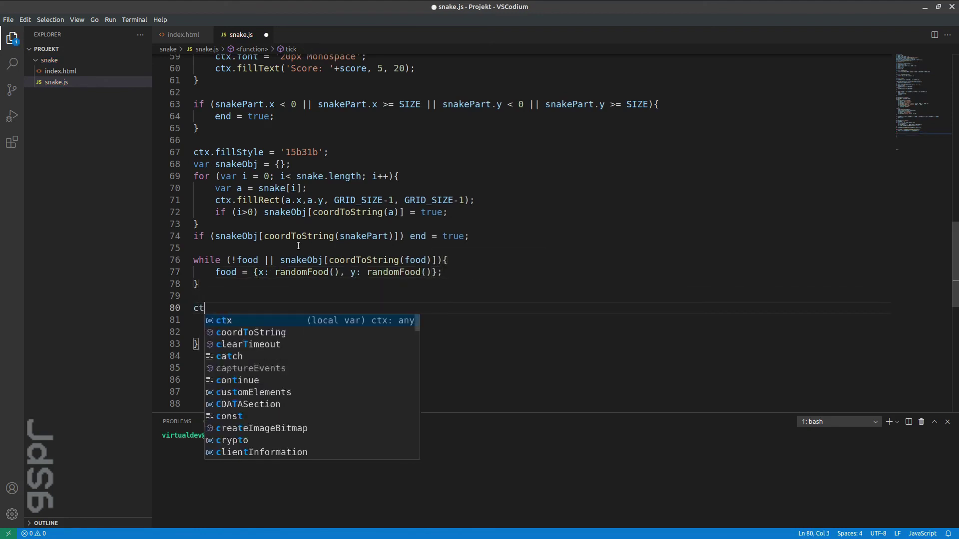
pyautogui.write('x.fi')
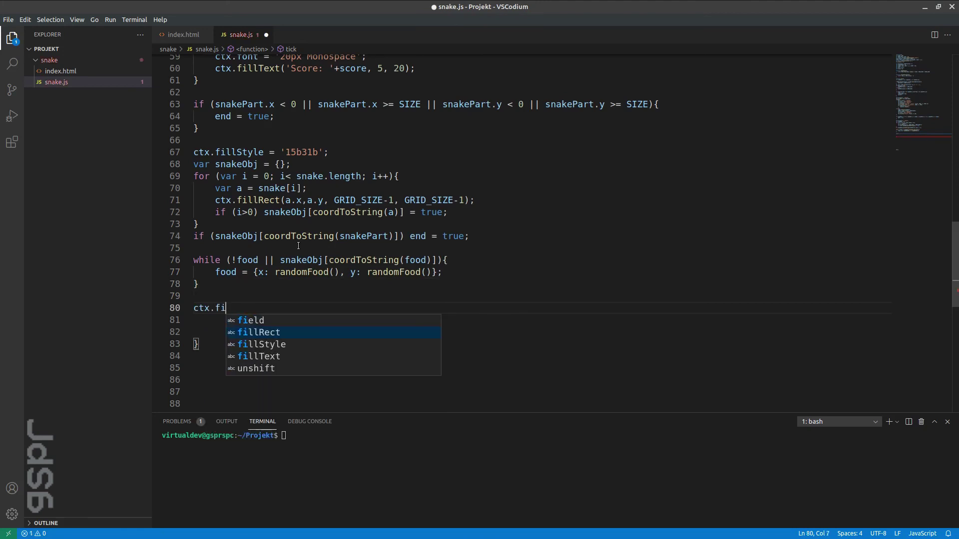
pyautogui.write('llS')
pyautogui.press('Return')
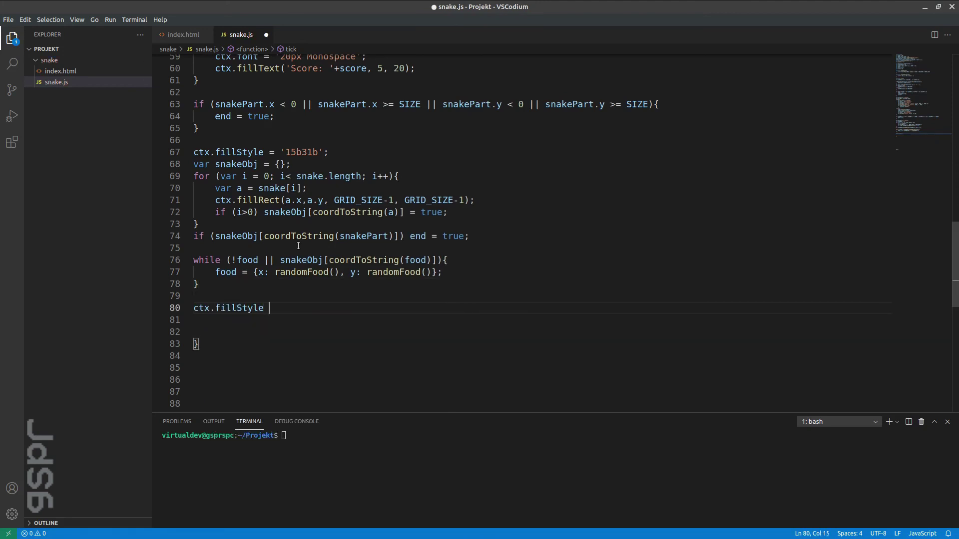
pyautogui.write('= ')
pyautogui.write("'#f")
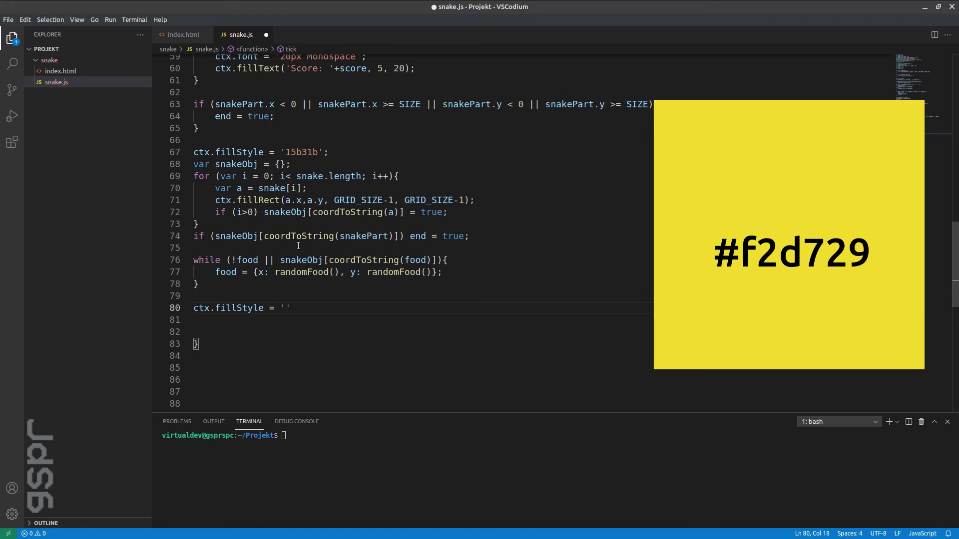
pyautogui.write('2d')
pyautogui.write("729'")
pyautogui.write(';')
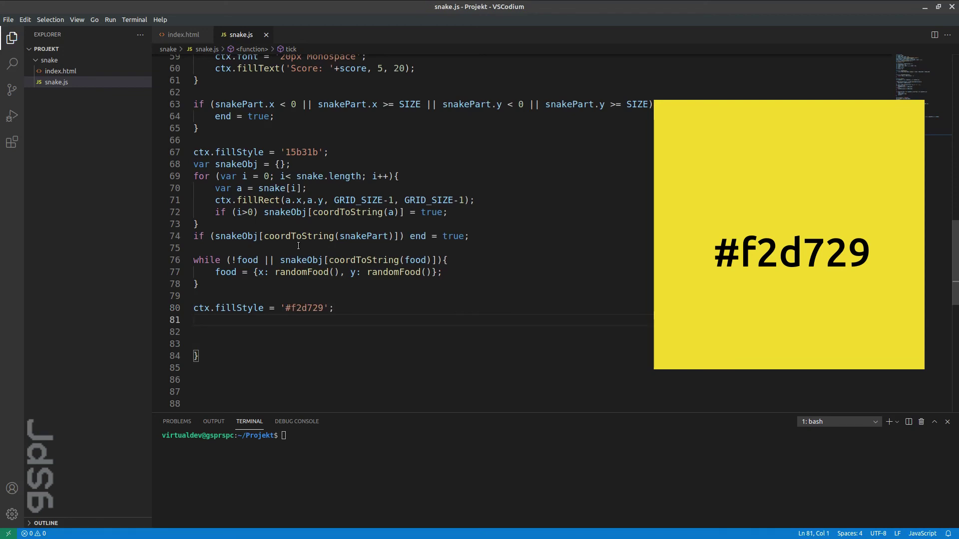
pyautogui.write('ctx.f')
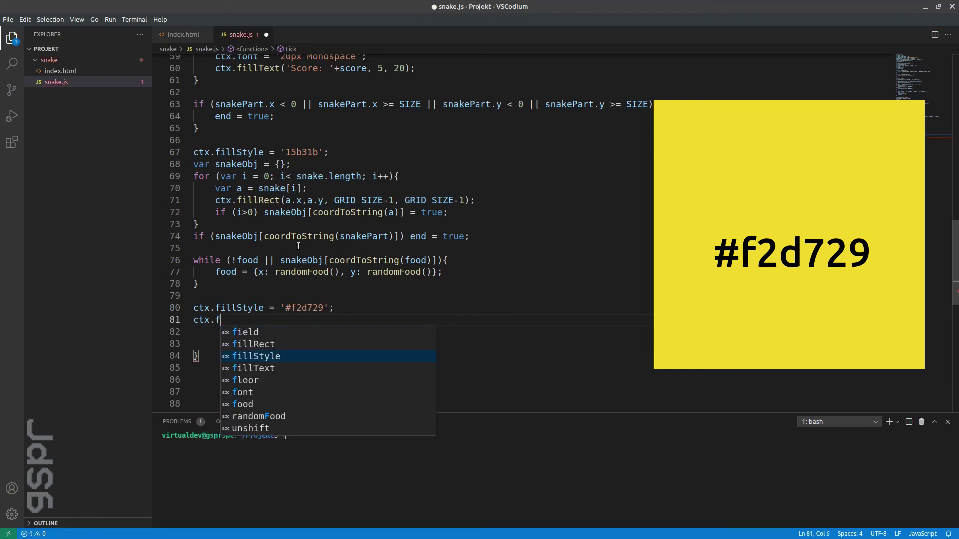
pyautogui.write('illRect')
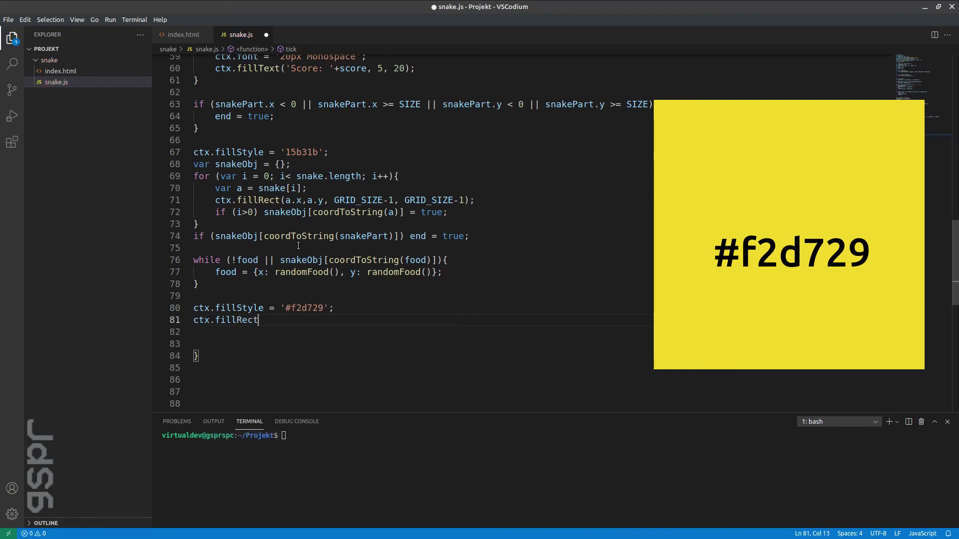
pyautogui.write('(food')
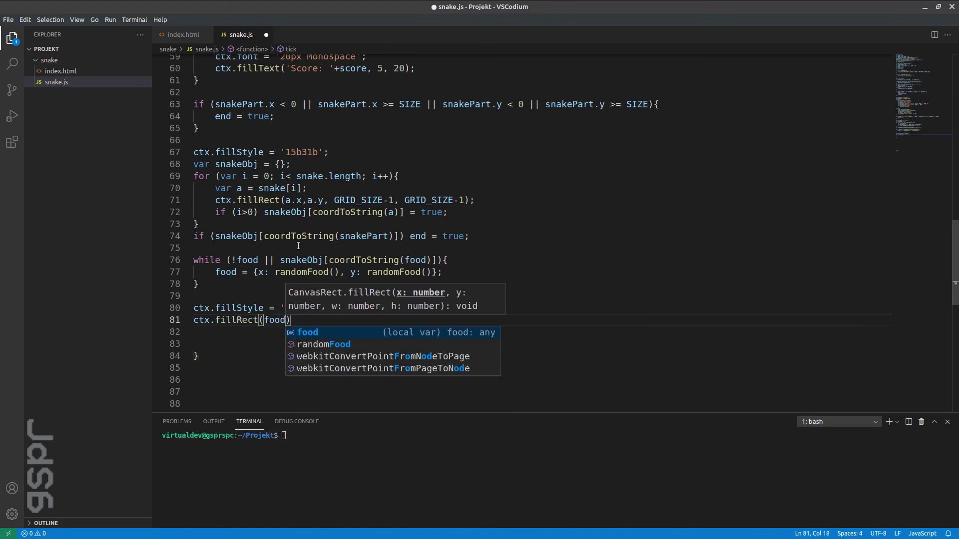
pyautogui.press('Escape')
pyautogui.write('.x, ')
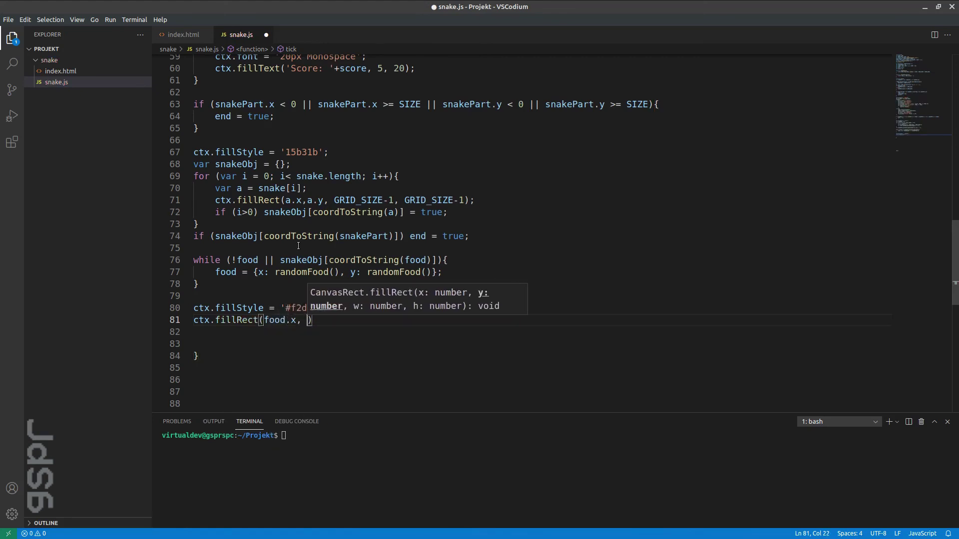
pyautogui.write('food')
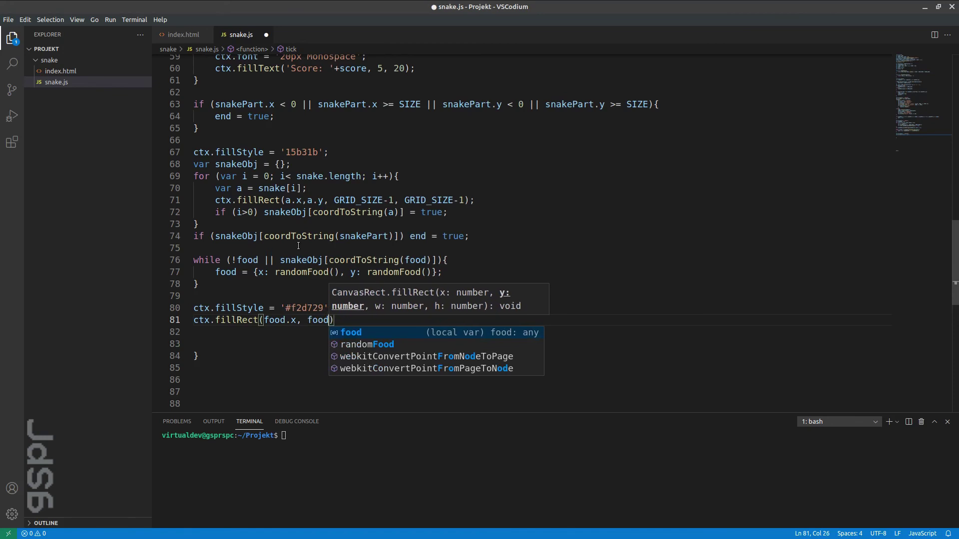
pyautogui.write('.y, grid')
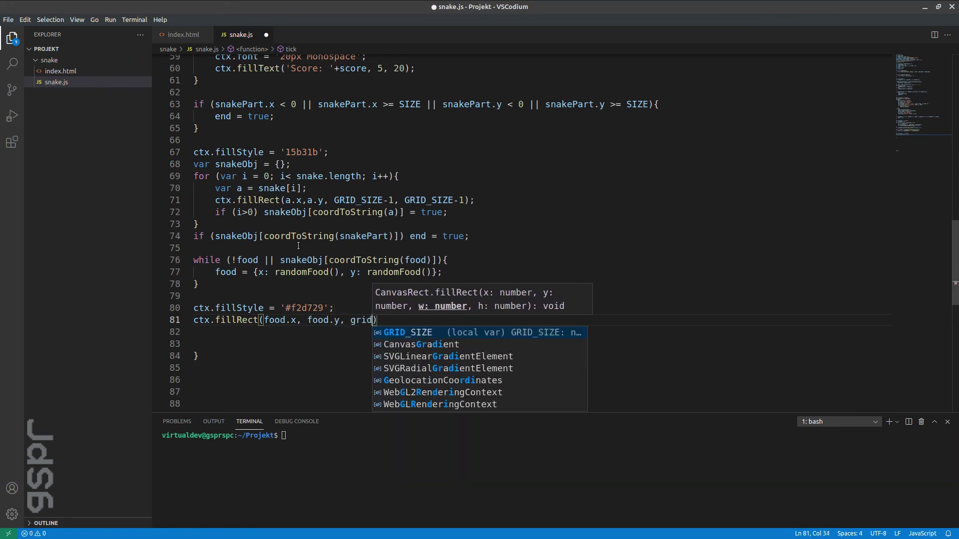
pyautogui.press('Tab')
pyautogui.write(', grid')
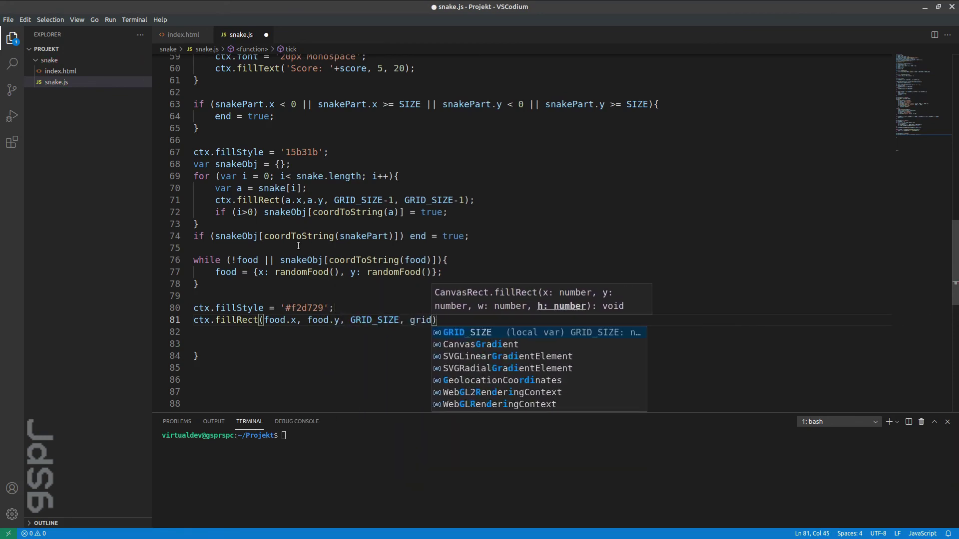
pyautogui.press('Tab')
pyautogui.write(';')
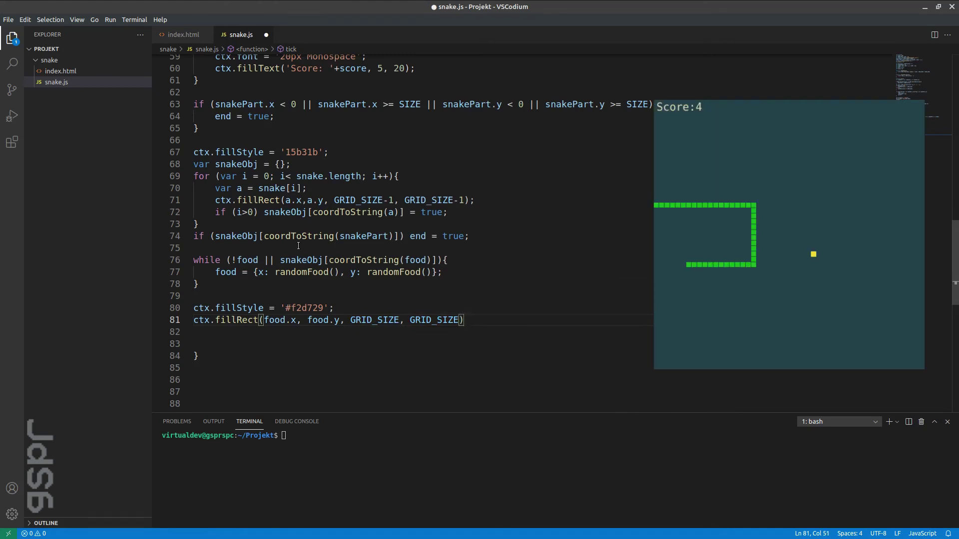
pyautogui.press('Return')
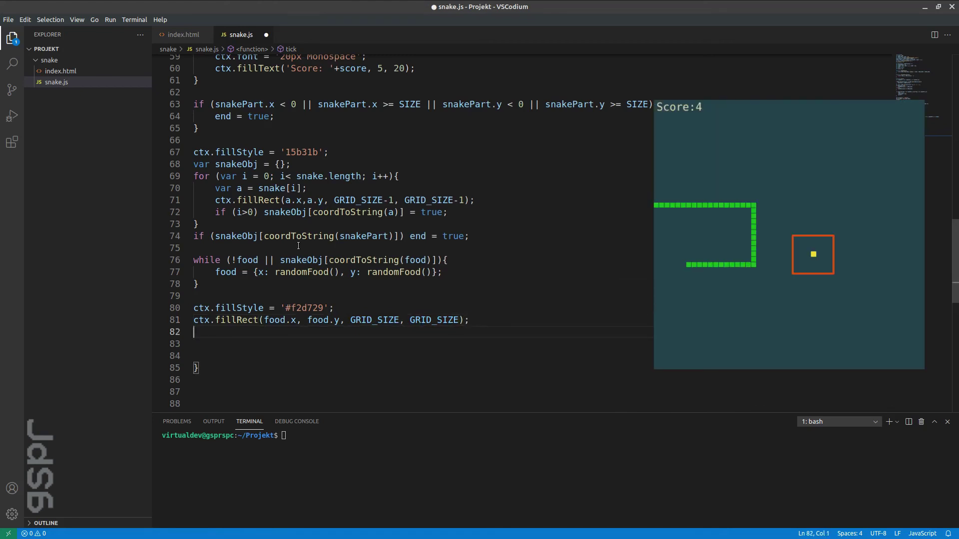
pyautogui.write('ctx.dra')
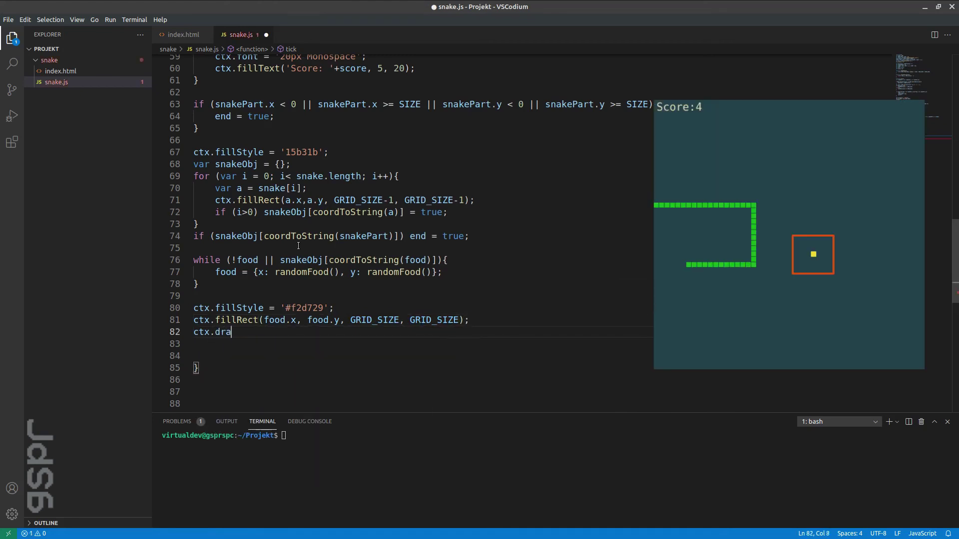
pyautogui.write('wEll')
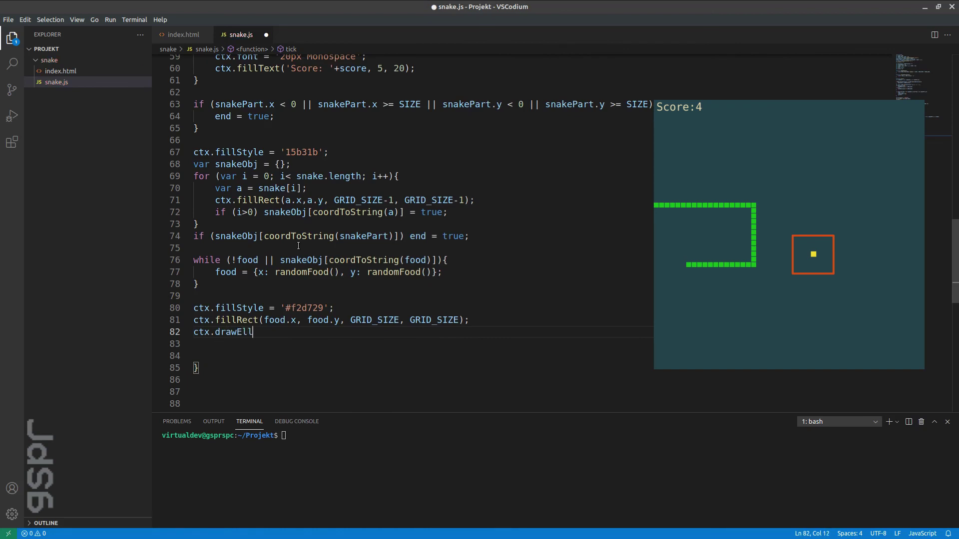
pyautogui.write('ipse(')
pyautogui.write('3, 10')
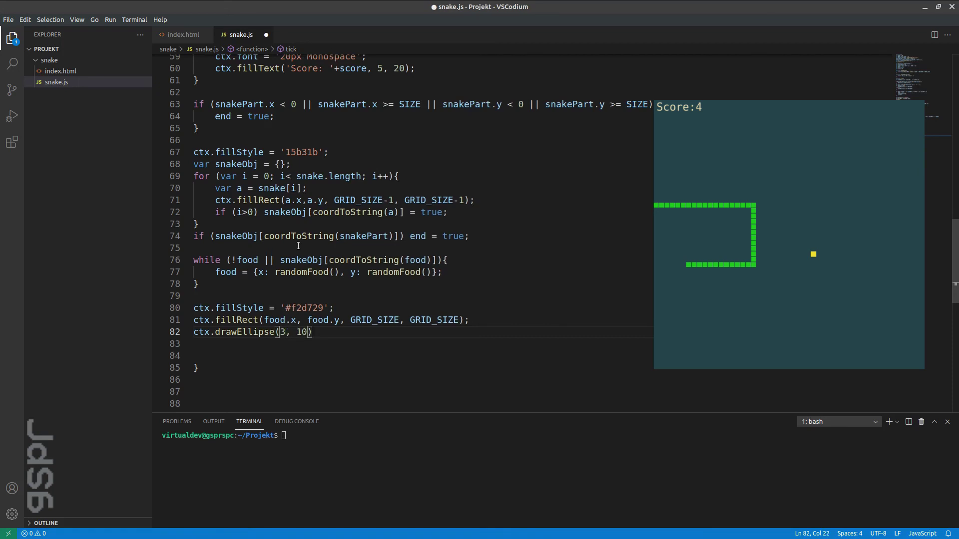
pyautogui.write(', 10, ')
pyautogui.write('100, 60)')
pyautogui.write(';')
# - Remove the extra blank lines after the ctx.drawEllipse(3, 10, 10, 100, 60) call
pyautogui.press('Down')
pyautogui.press('Delete')
pyautogui.press('Delete')
pyautogui.press('Down')
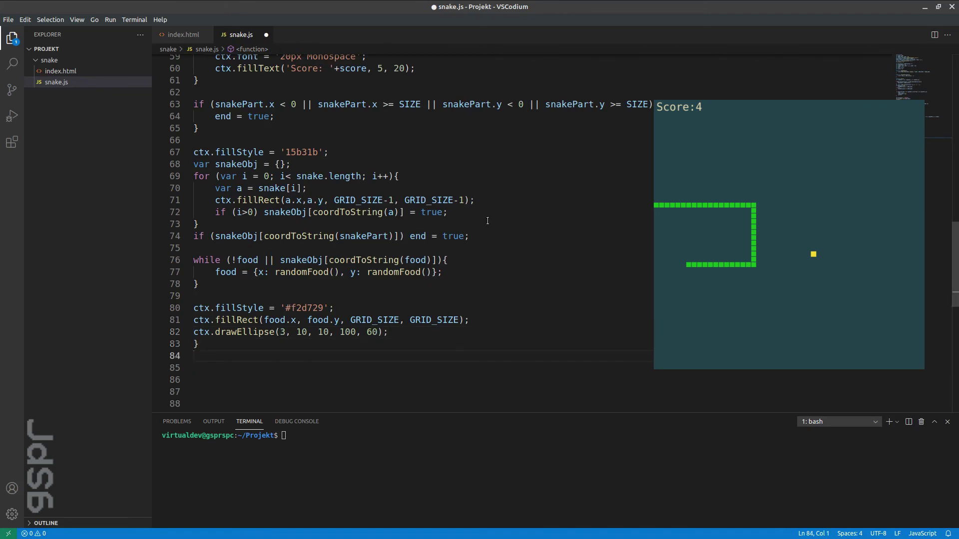
pyautogui.scroll(-5, 493, 226)
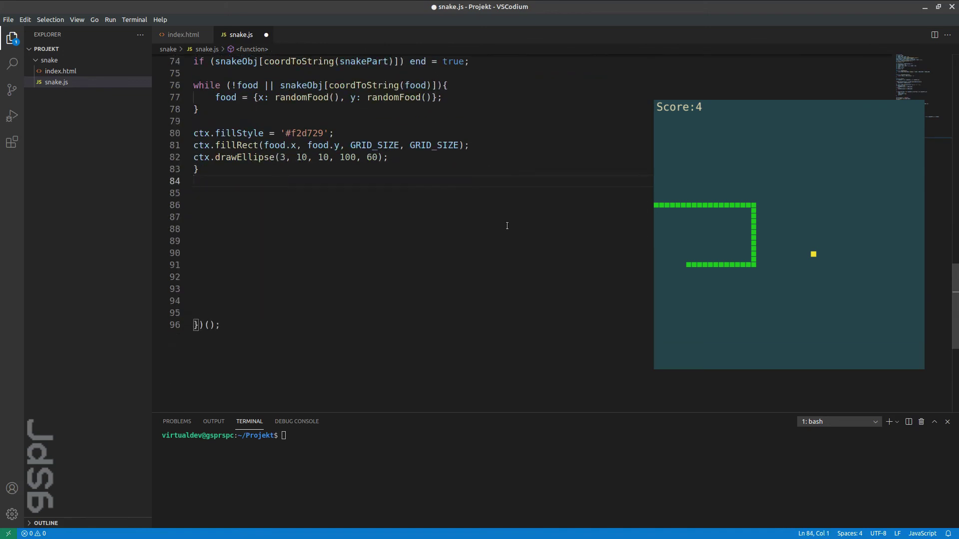
# - Create an empty window.onload function below the drawing code, removing extra blank lines
pyautogui.press('Down')
pyautogui.write('wind')
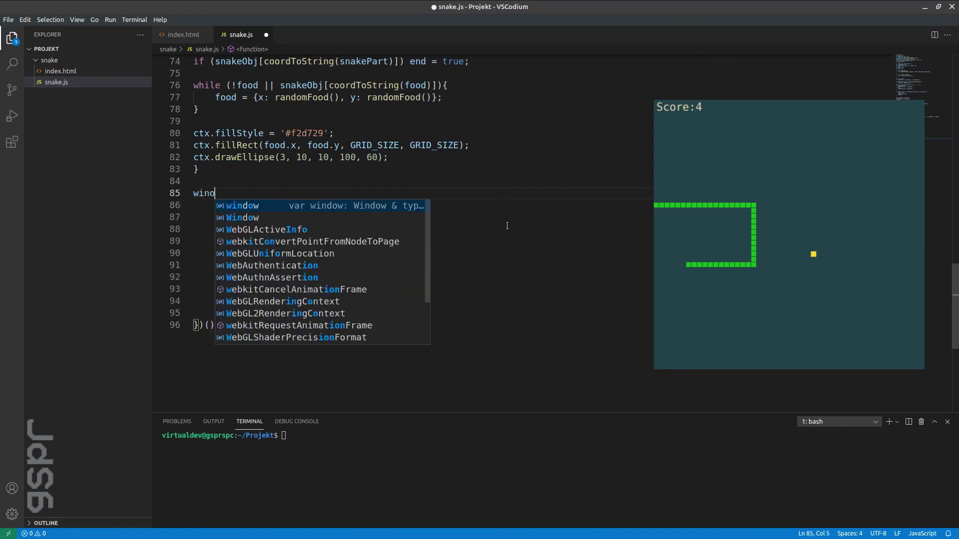
pyautogui.write('ow.onload')
pyautogui.press('Escape')
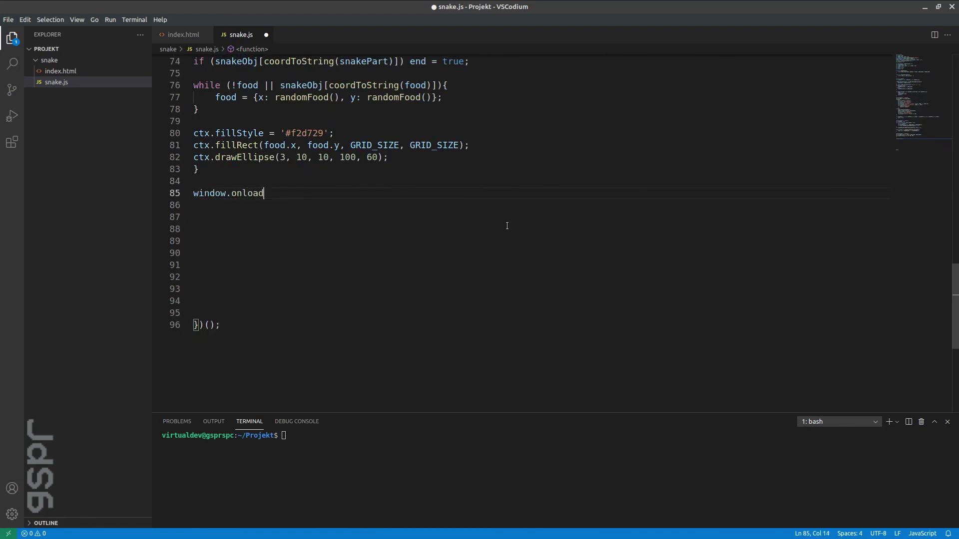
pyautogui.write(' = funct')
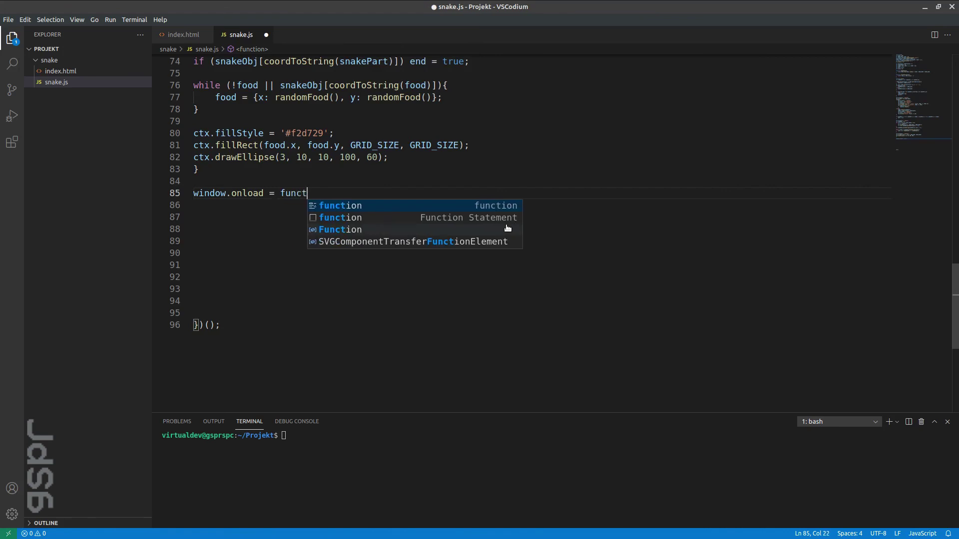
pyautogui.write('ion()')
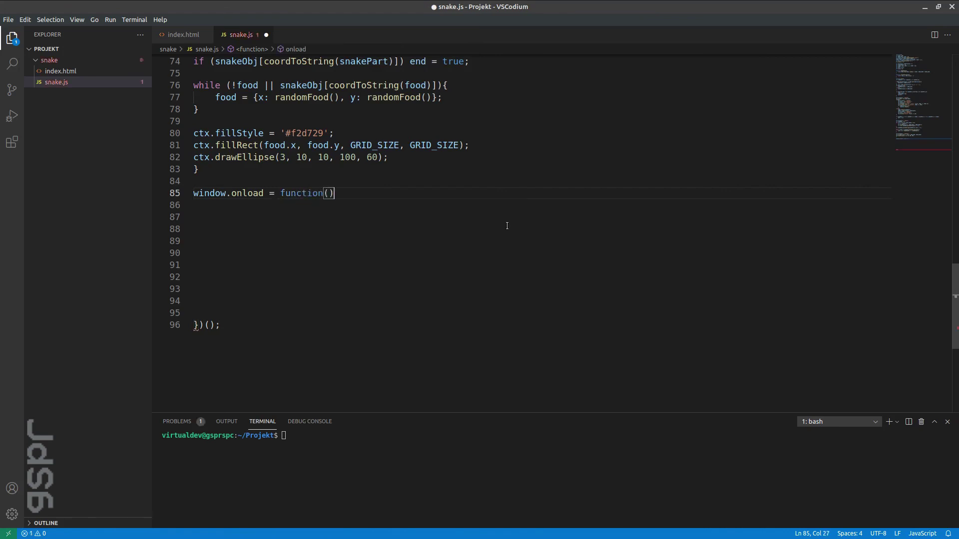
pyautogui.write('{')
pyautogui.press('Return')
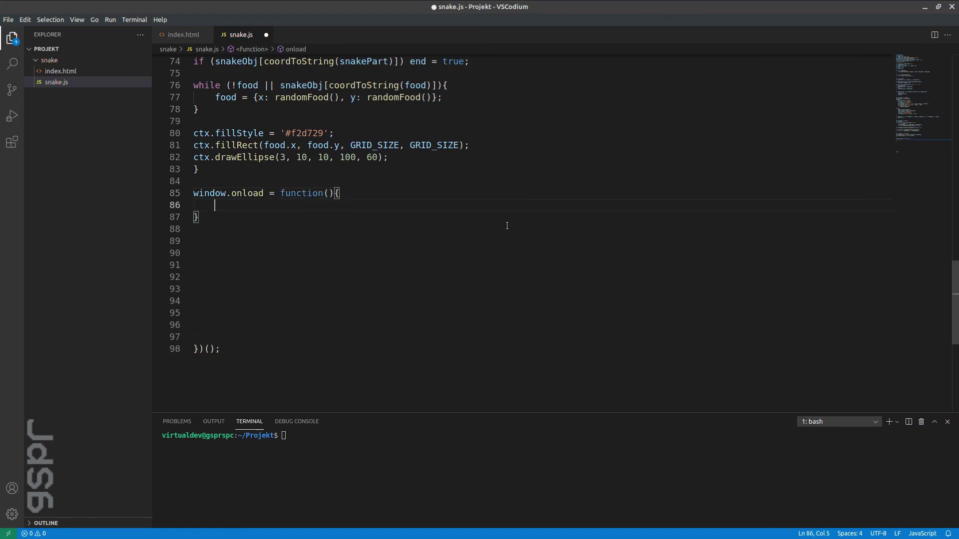
pyautogui.press('Down')
pyautogui.press('Down')
pyautogui.press('Delete')
pyautogui.press('Delete')
pyautogui.press('Delete')
pyautogui.press('Delete')
pyautogui.press('Delete')
pyautogui.press('Delete')
pyautogui.press('Up')
pyautogui.press('Up')
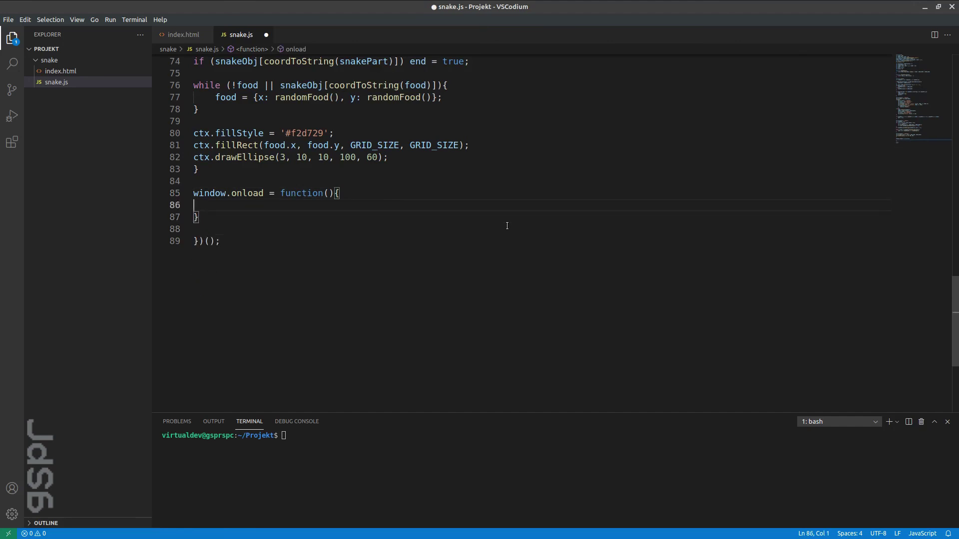
pyautogui.write('setInter')
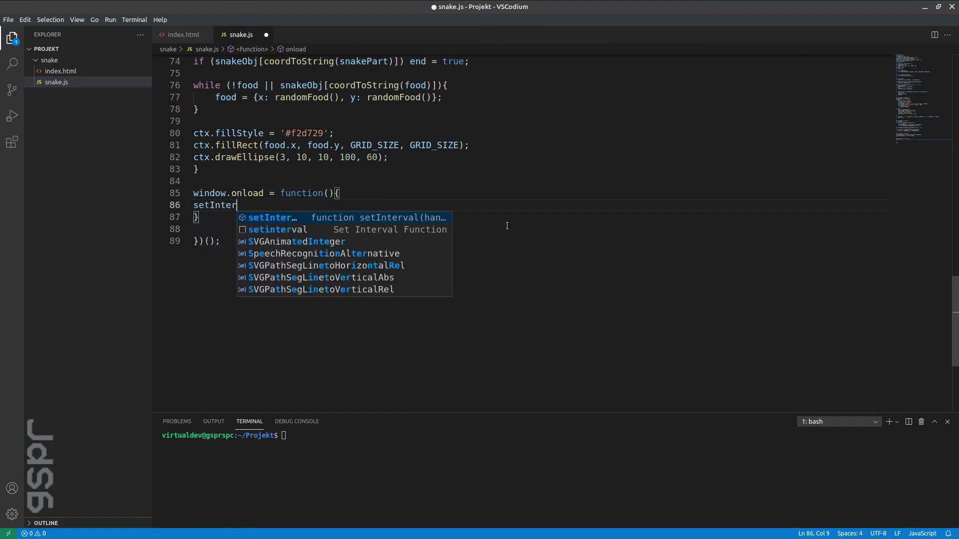
# - Call setInterval(tick, 100) inside the onload handler and save the file
pyautogui.press('Escape')
pyautogui.write('va')
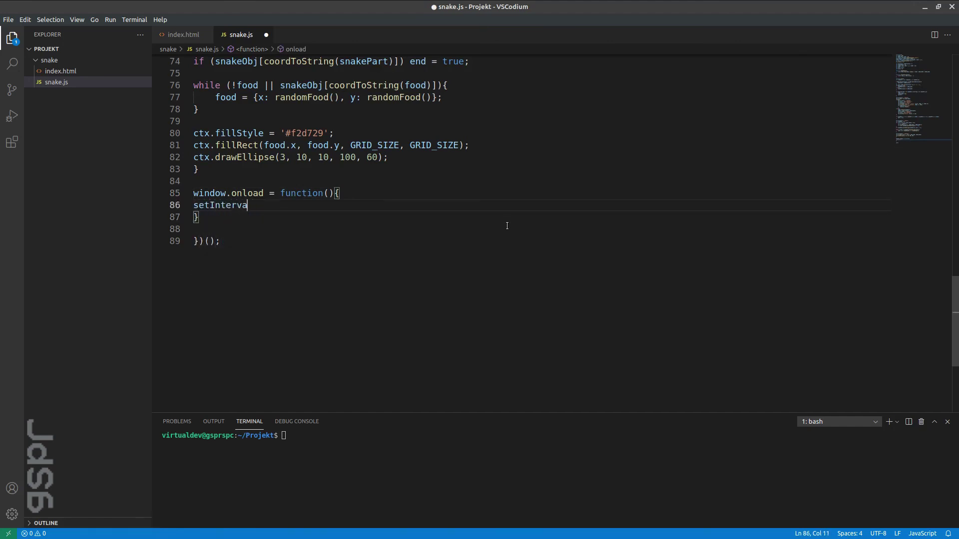
pyautogui.write('öl(tick')
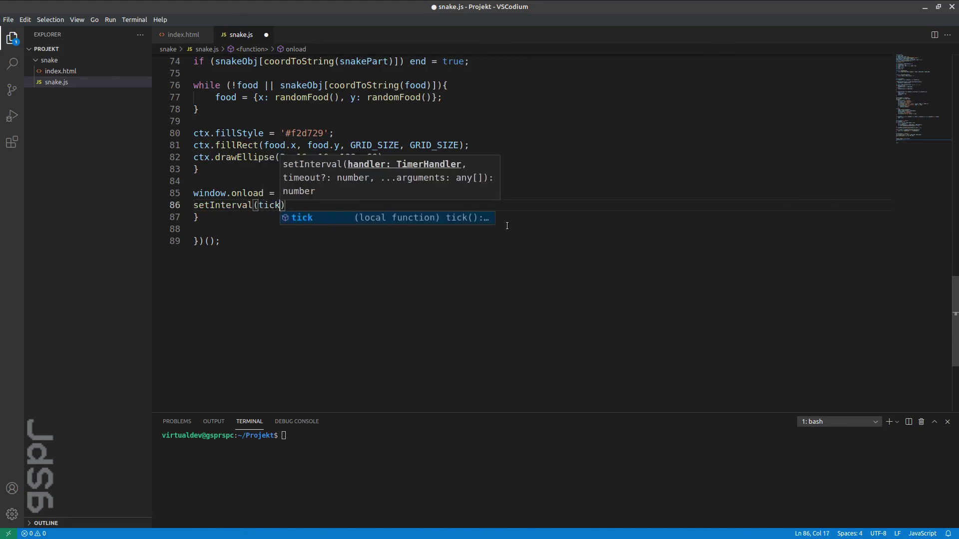
pyautogui.write(', 100);')
pyautogui.hotkey('ctrl', 's')
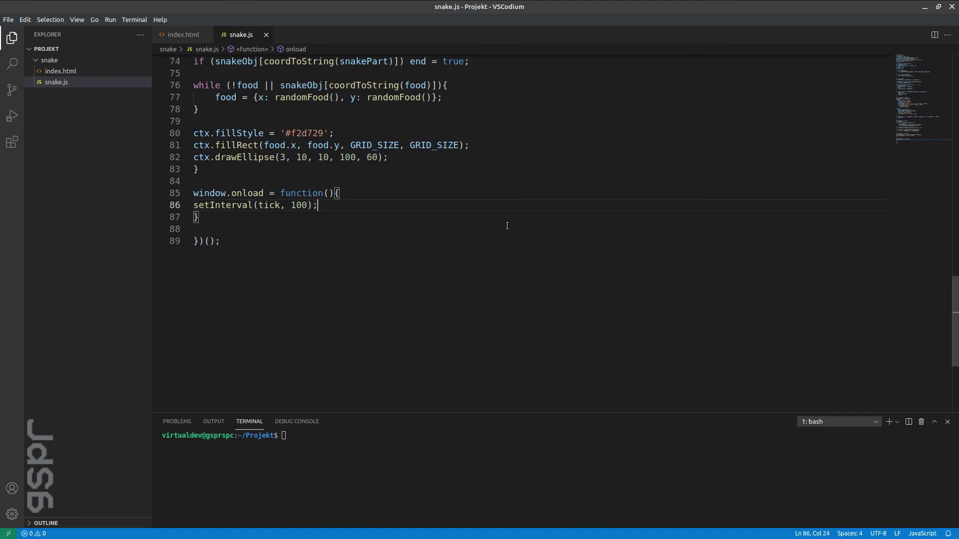
pyautogui.press('Return')
pyautogui.write('windo')
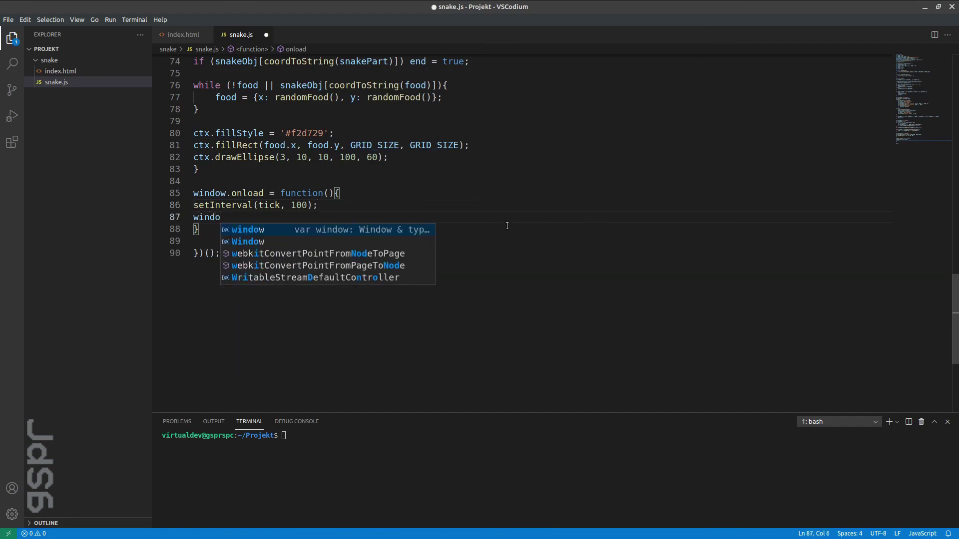
pyautogui.write('w.onk')
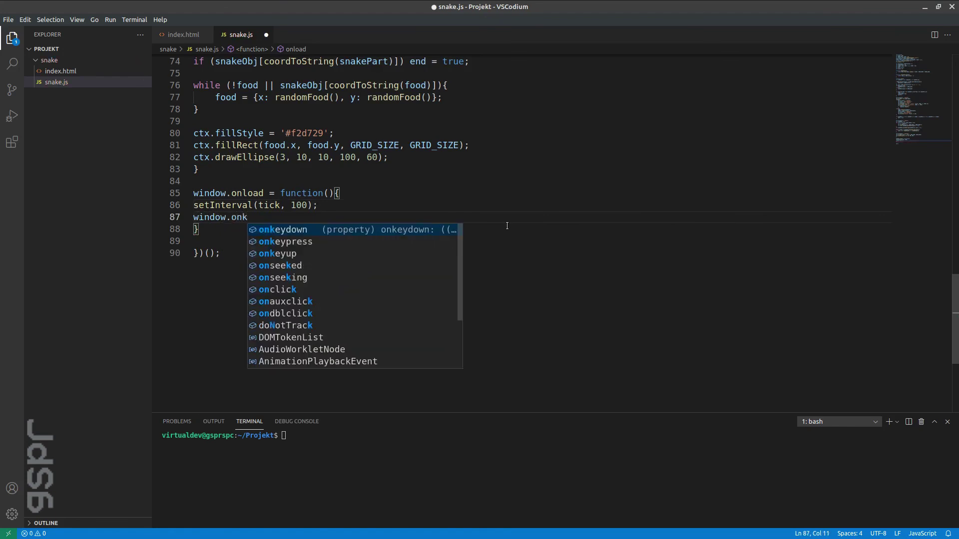
# - Begin window.onkeydown mapping key codes 37, 38, 39, 40, 32 to newDirection -1, -2, 1, 2, 5
pyautogui.press('Return')
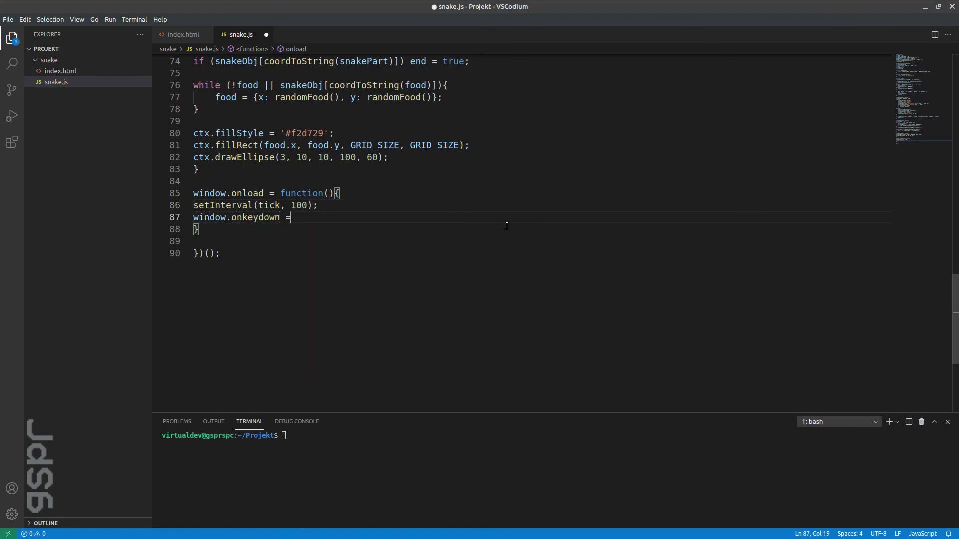
pyautogui.write(' functio')
pyautogui.press('Return')
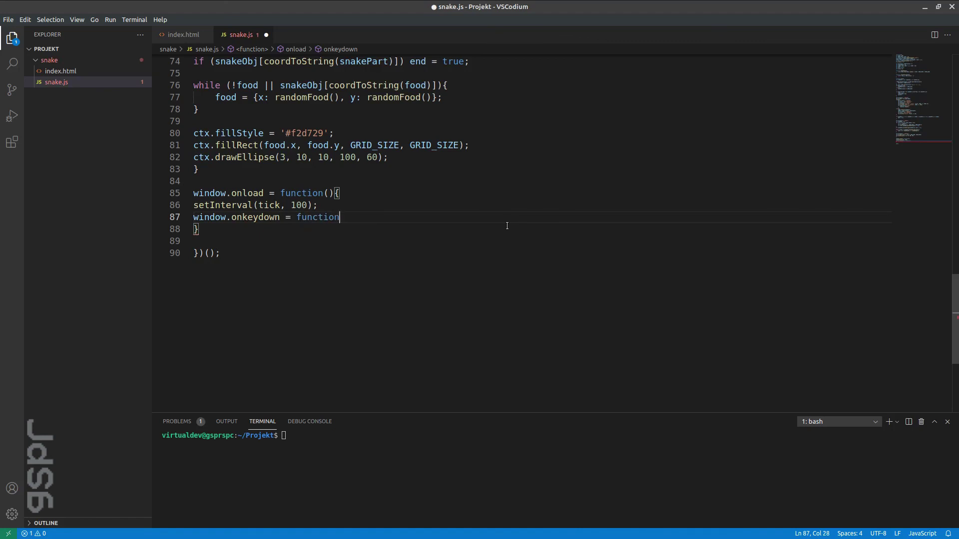
pyautogui.write('(e)')
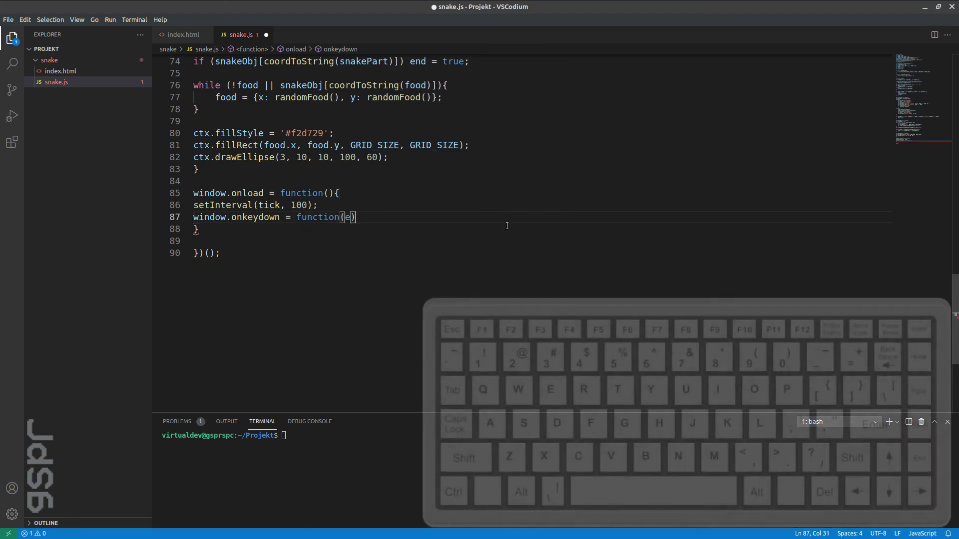
pyautogui.write('{')
pyautogui.press('Return')
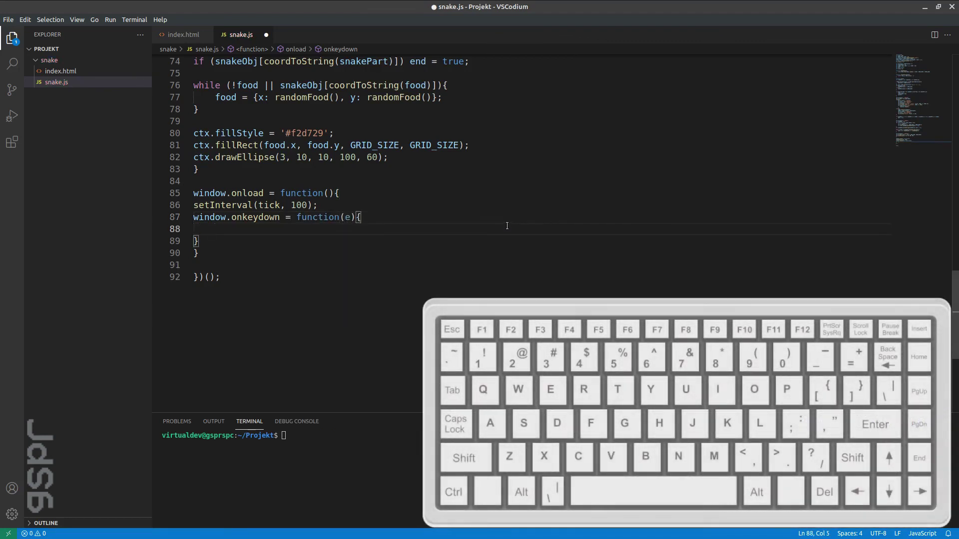
pyautogui.write('newD')
pyautogui.press('Return')
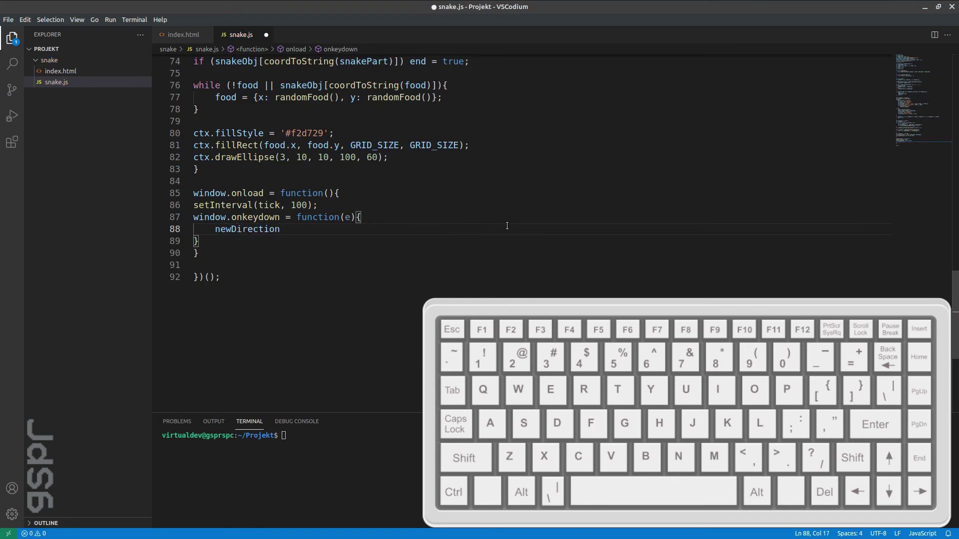
pyautogui.write('{')
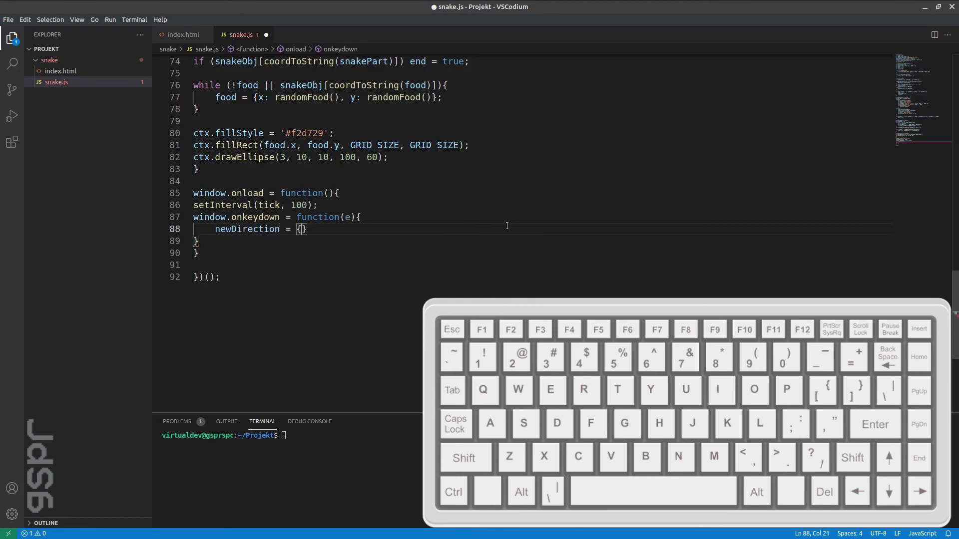
pyautogui.write('37')
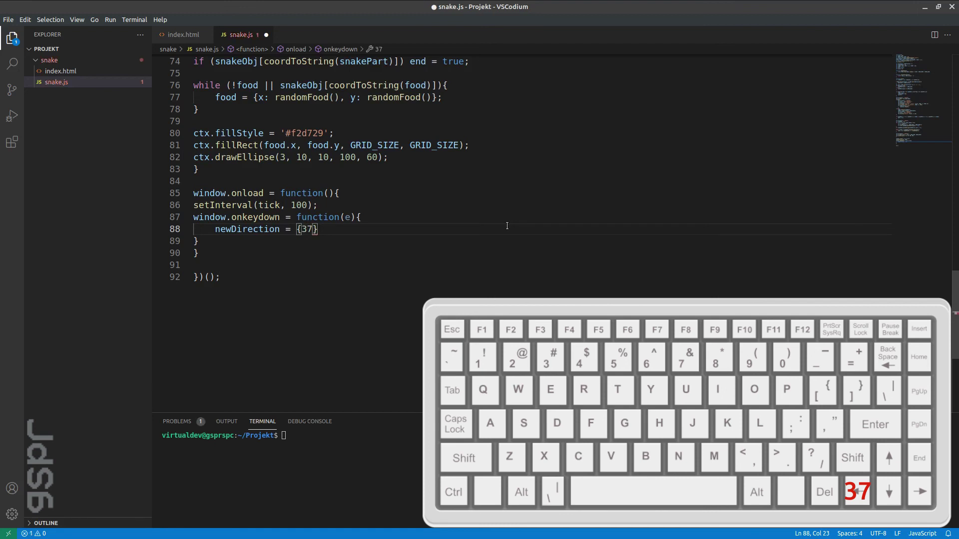
pyautogui.write(': -1, ')
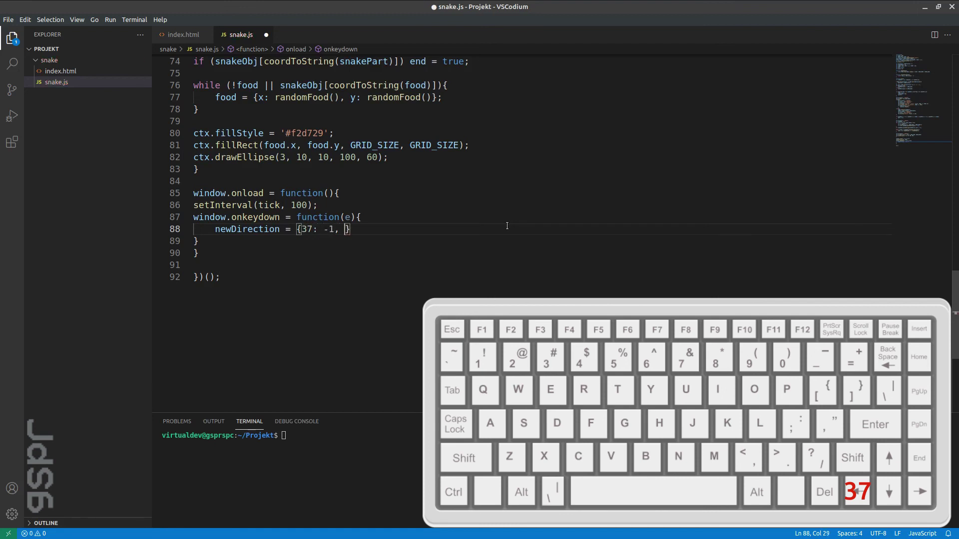
pyautogui.write('38')
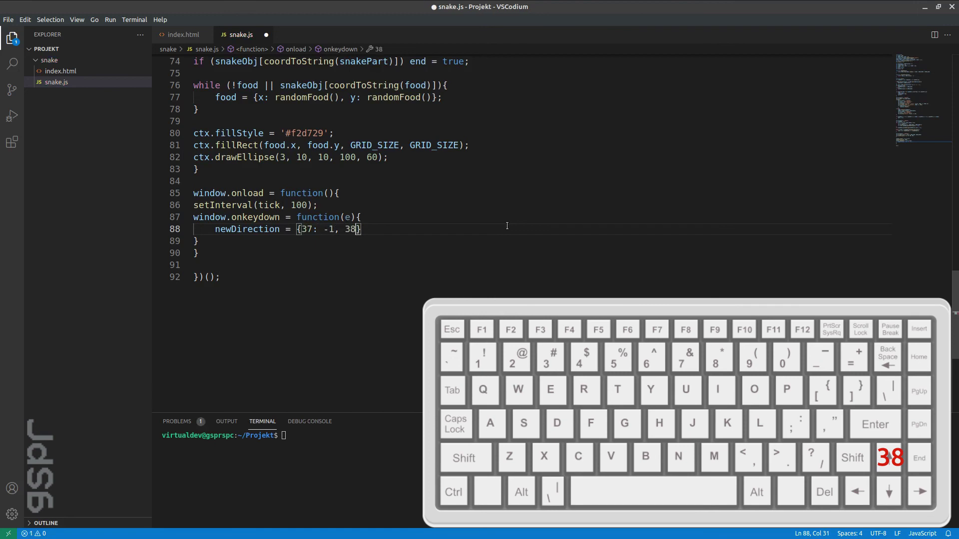
pyautogui.write(':')
pyautogui.write(' -2, ')
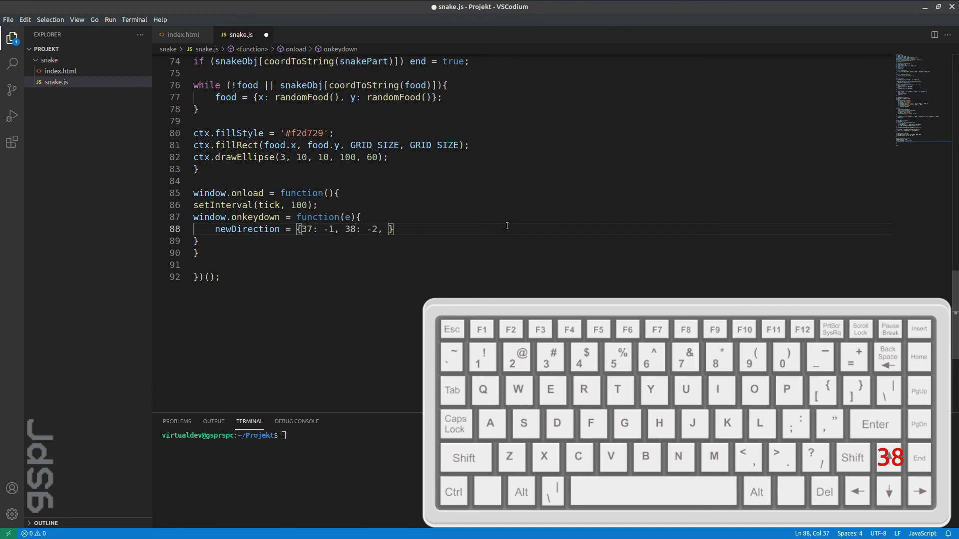
pyautogui.write('39:')
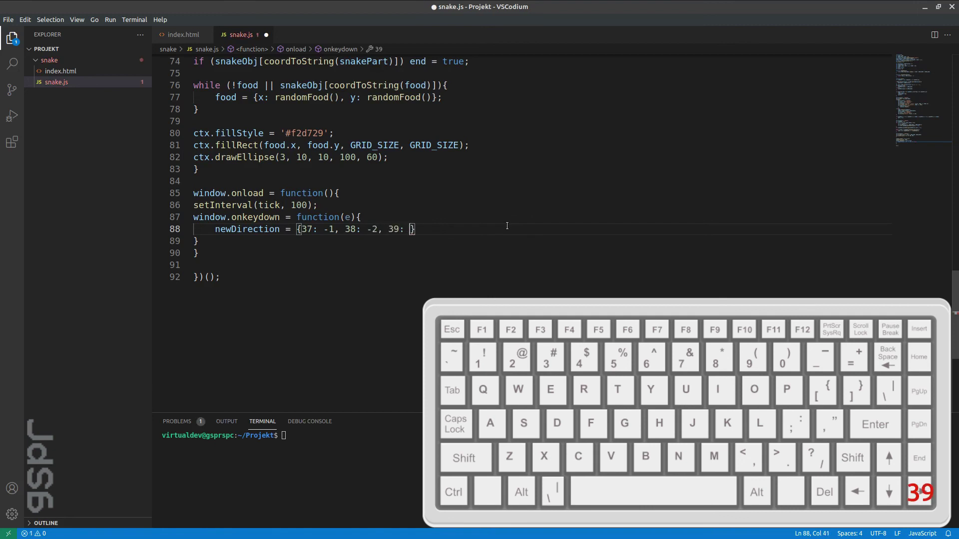
pyautogui.press('BackSpace')
pyautogui.write('1, ')
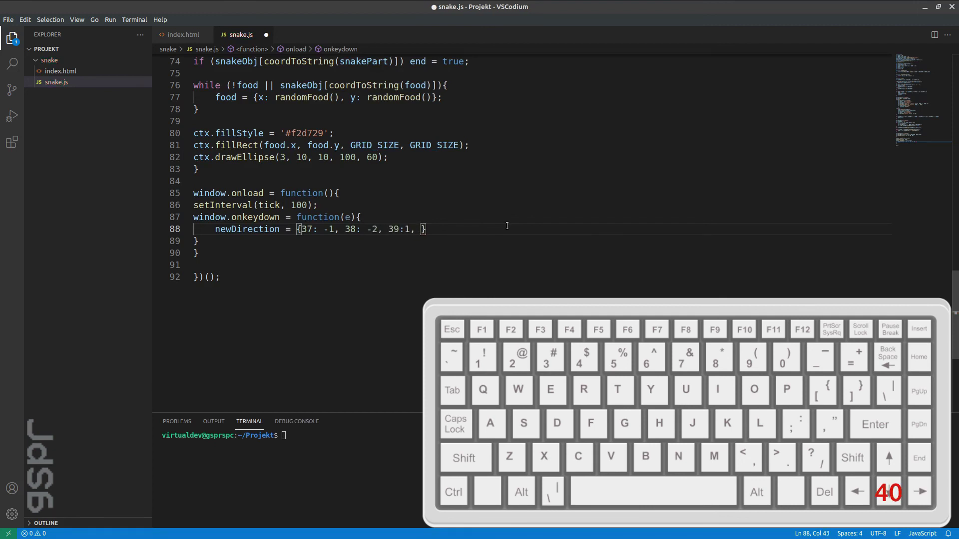
pyautogui.write('40: 2')
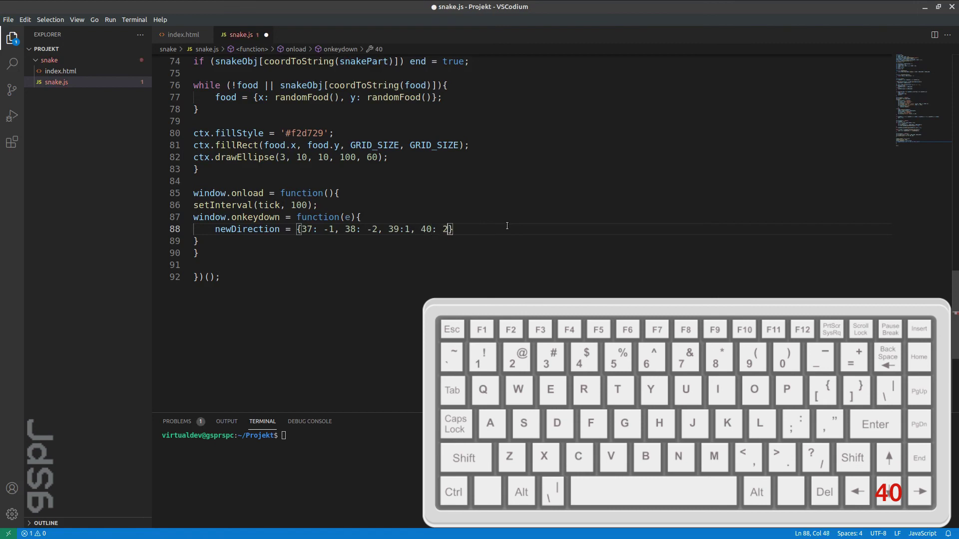
pyautogui.write(',')
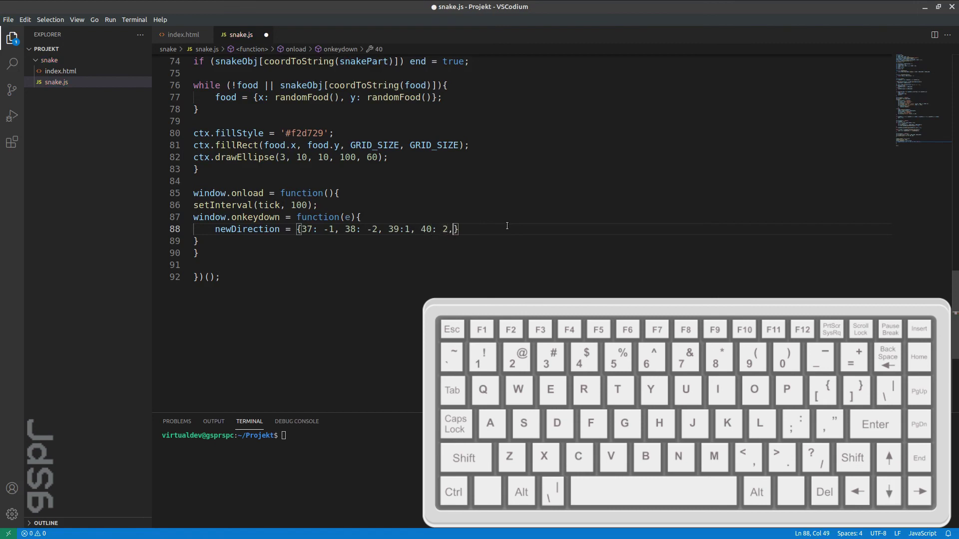
pyautogui.write(' 32: 5}')
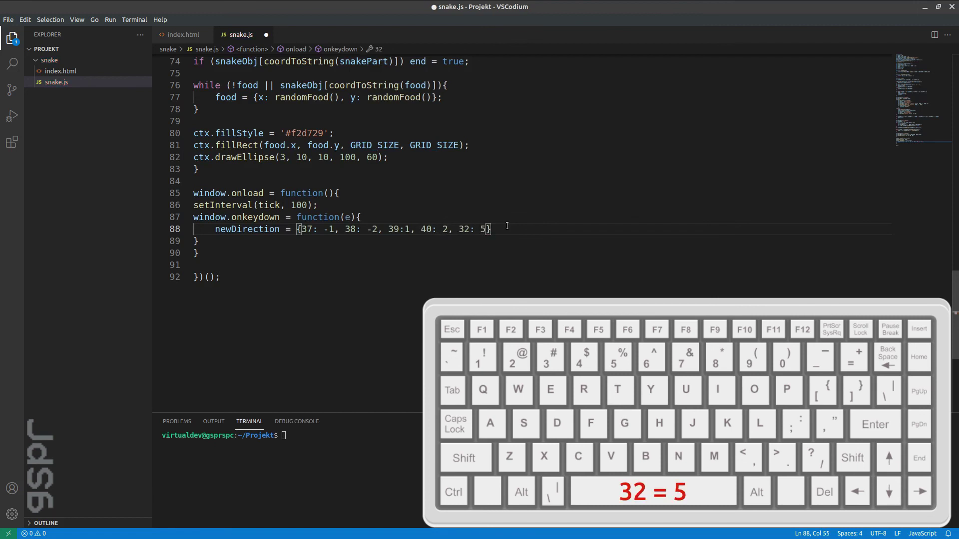
pyautogui.write('[')
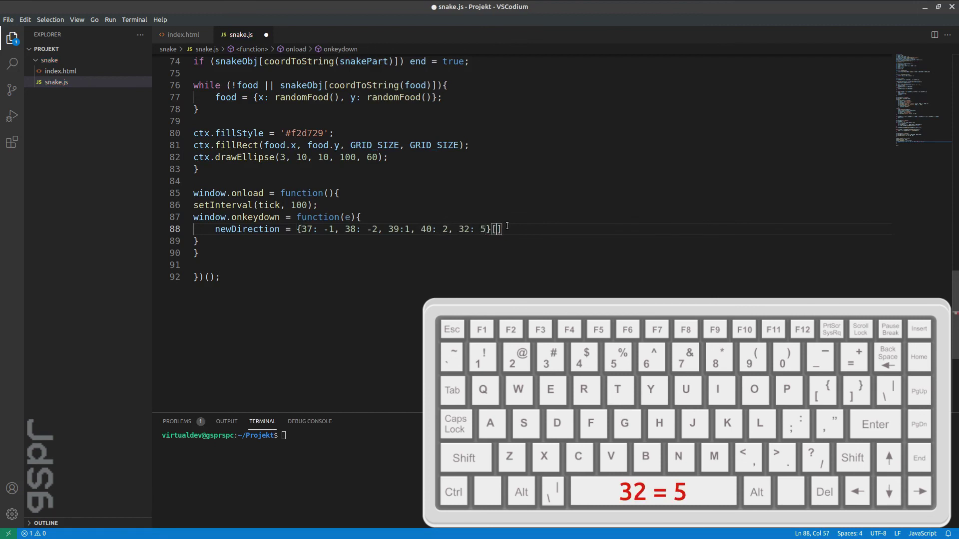
pyautogui.write('e.')
pyautogui.write('keyCode')
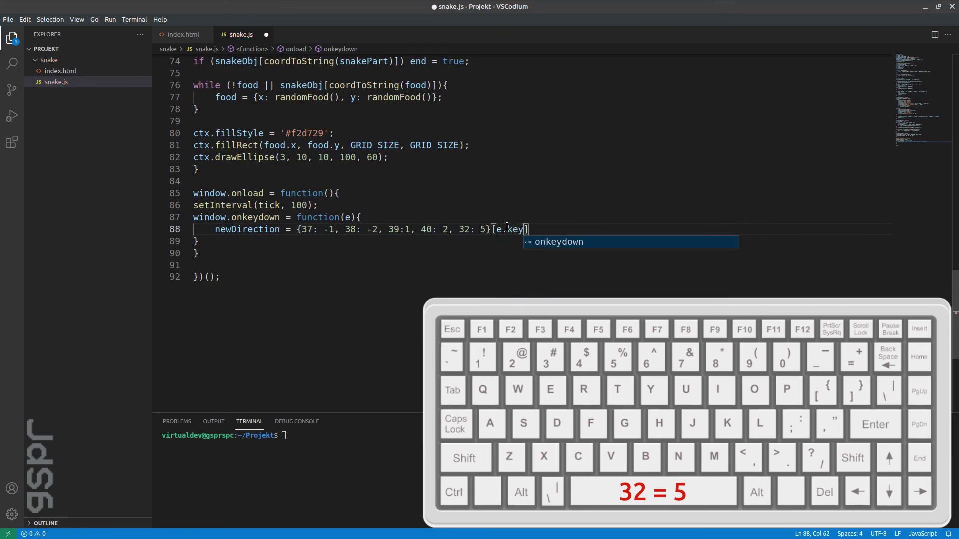
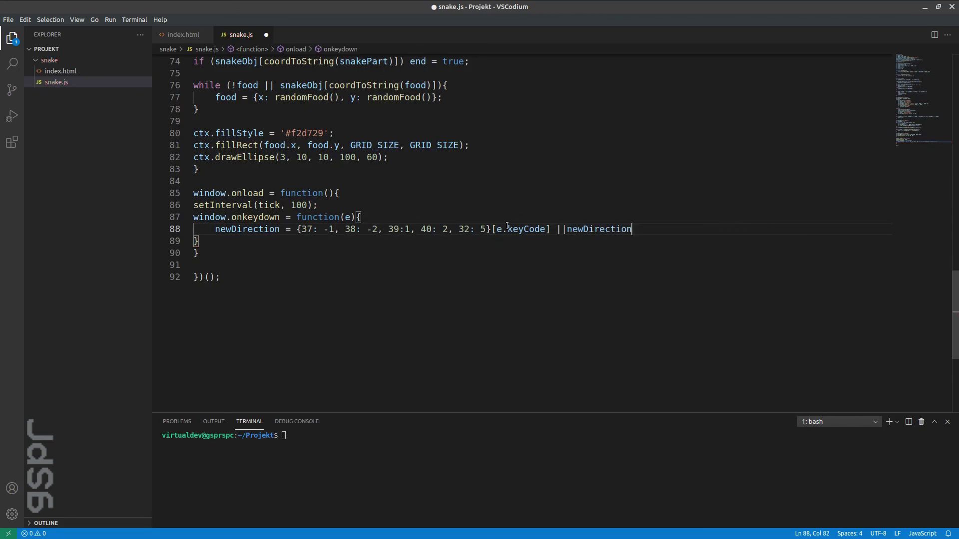
# - Add semicolons after the closing braces on lines 89–90 and save snake.js
pyautogui.press('Down')
pyautogui.write(';')
pyautogui.press('Down')
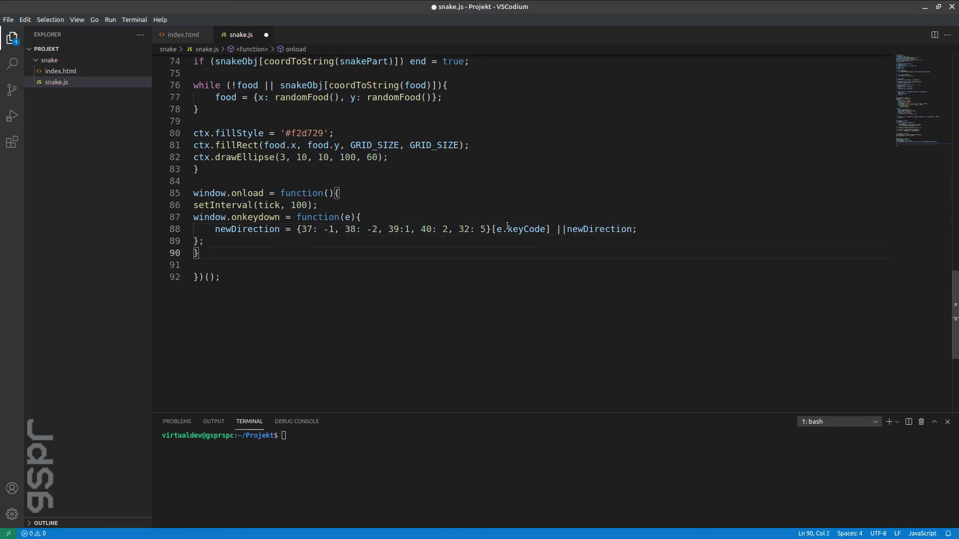
pyautogui.write(';')
pyautogui.hotkey('ctrl', 's')
pyautogui.hotkey('ctrl', 'End')
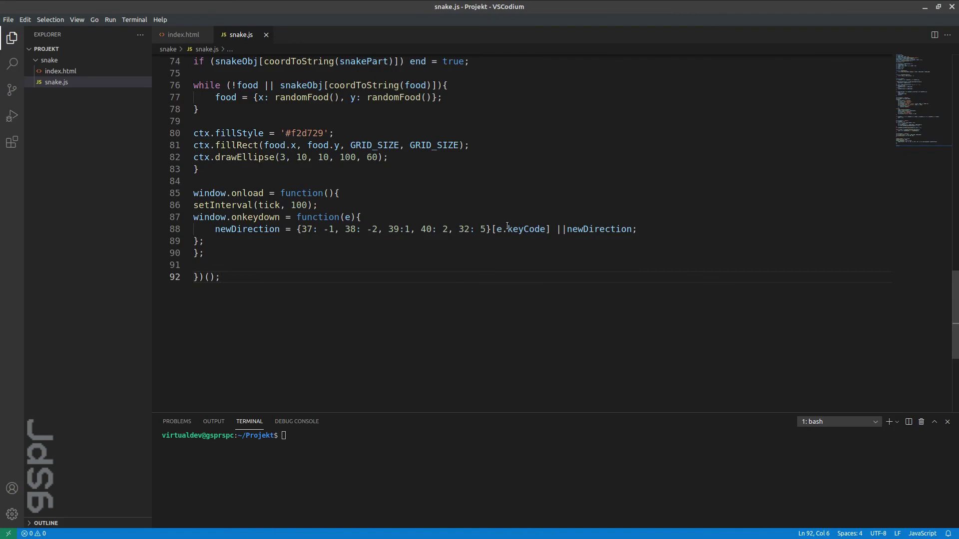
pyautogui.scroll(5, 501, 223)
pyautogui.scroll(5, 502, 223)
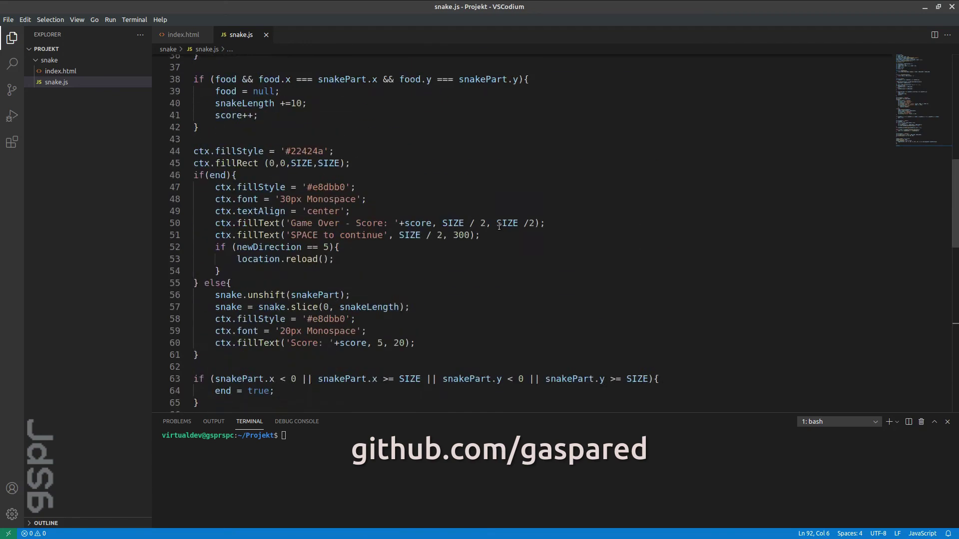
pyautogui.scroll(10, 500, 225)
pyautogui.scroll(1, 500, 225)
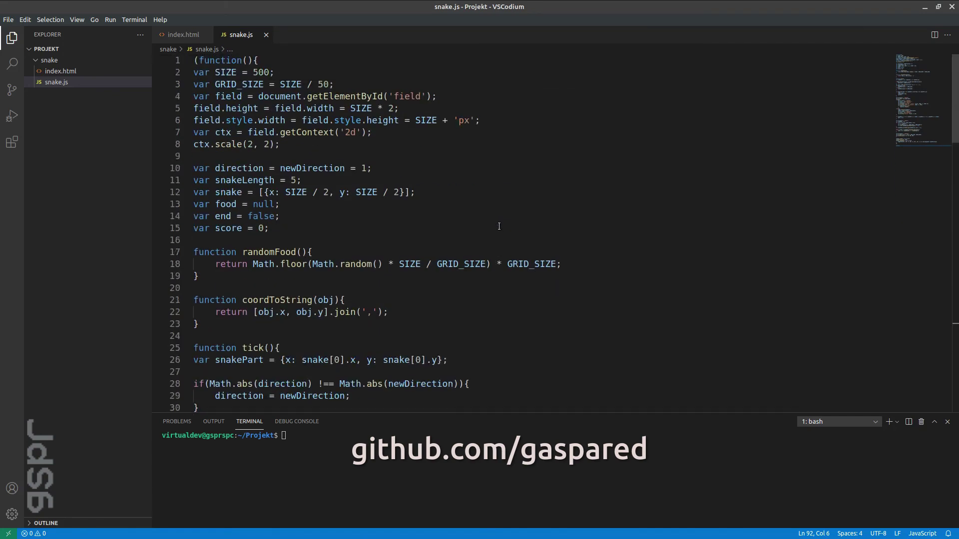
# - Open Projekt > snake > index.html in Firefox from the file manager
pyautogui.press('super+e')
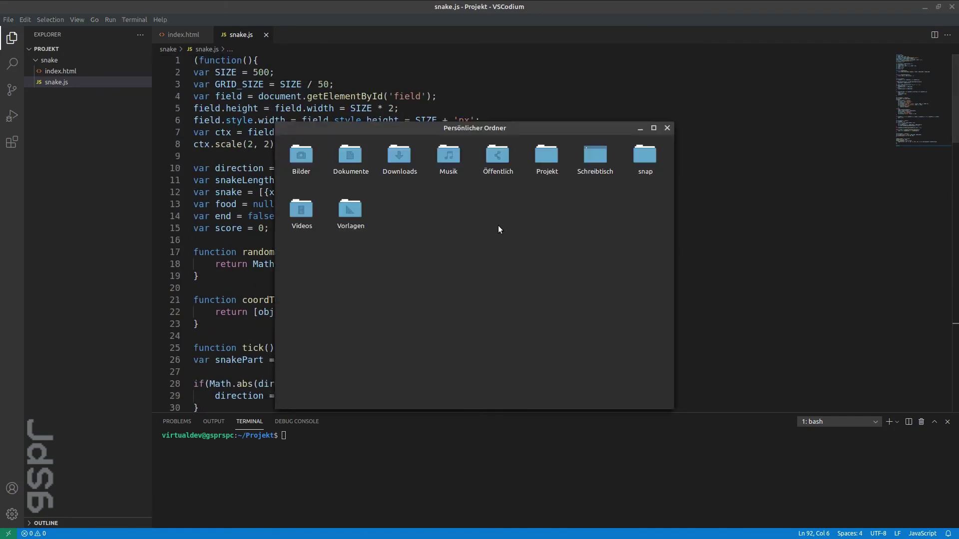
pyautogui.doubleClick(542, 176)
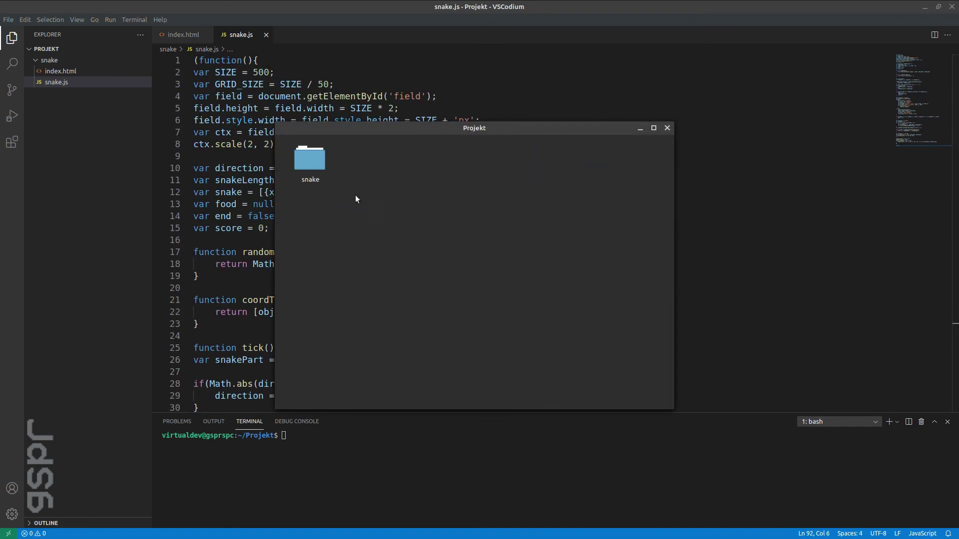
pyautogui.doubleClick(312, 159)
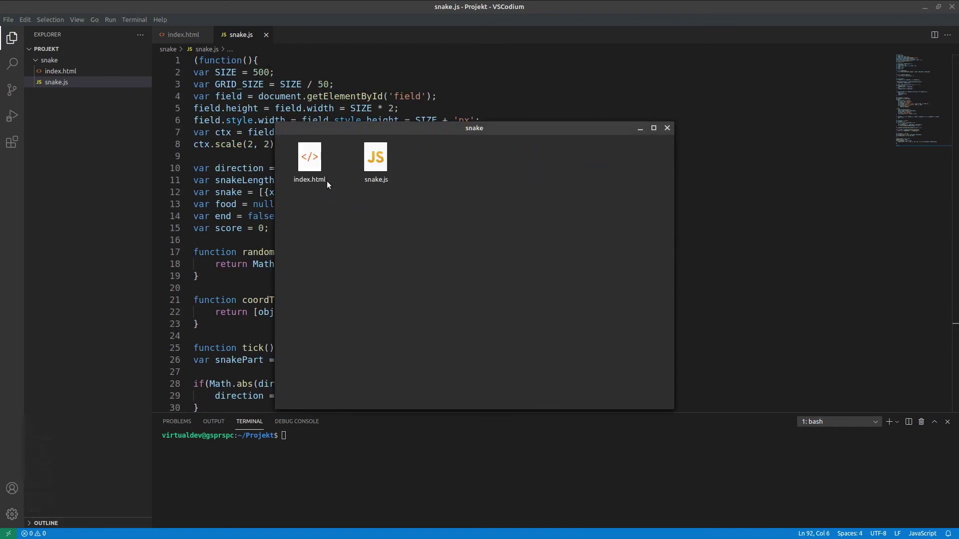
pyautogui.doubleClick(318, 173)
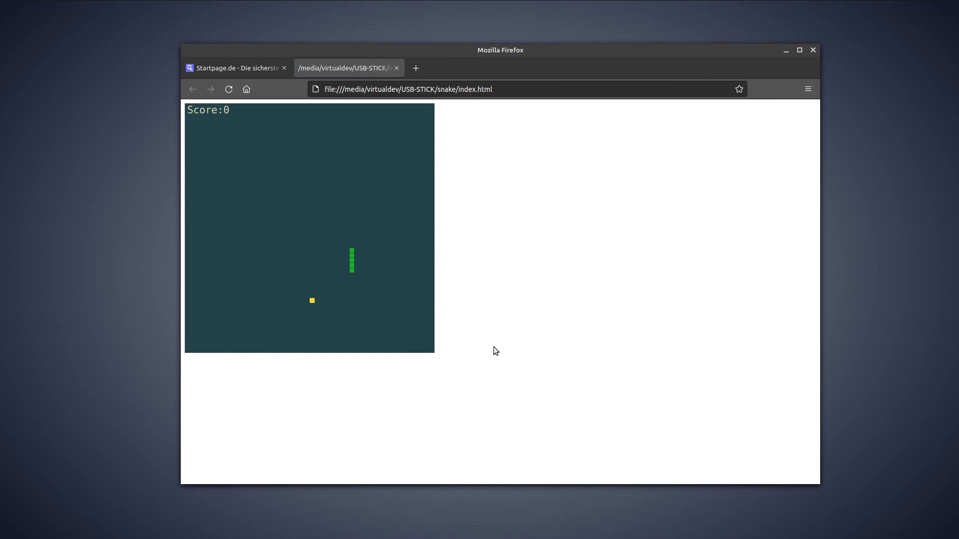
# - Steer the snake left, up and down onto the first yellow food
pyautogui.press('Left')
pyautogui.press('Up')
pyautogui.press('Left')
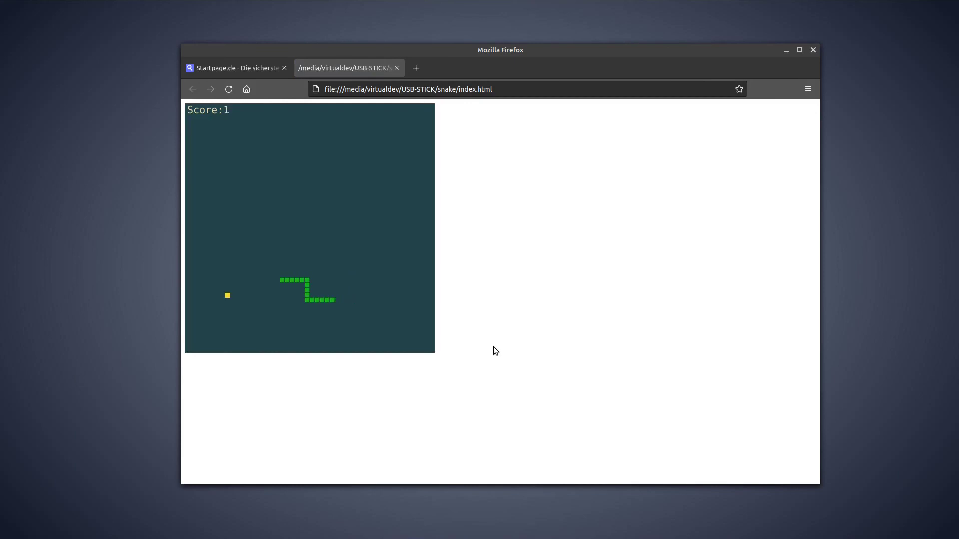
pyautogui.press('Down')
pyautogui.press('Right')
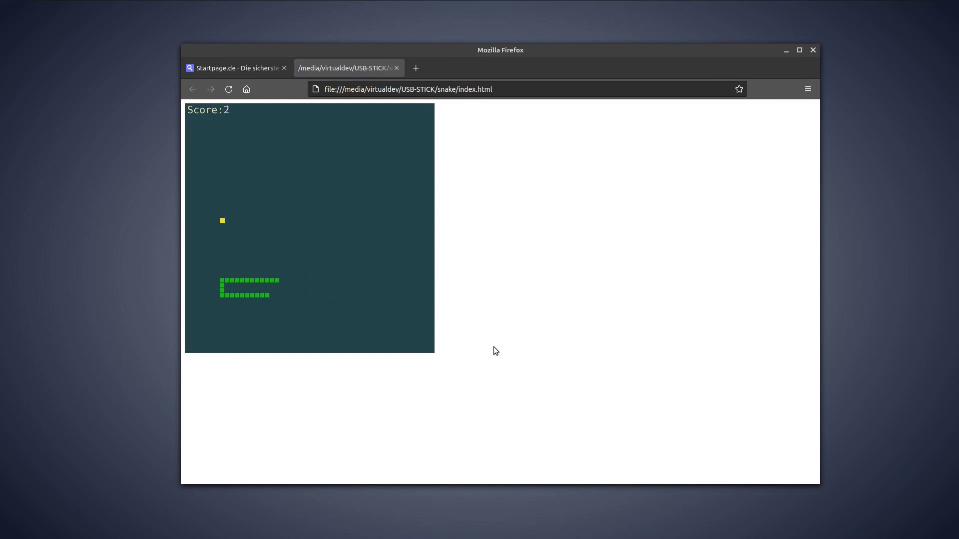
# - Steer the snake onto the second and third foods, raising the score to 3
pyautogui.press('Up')
pyautogui.press('Left')
pyautogui.press('Up')
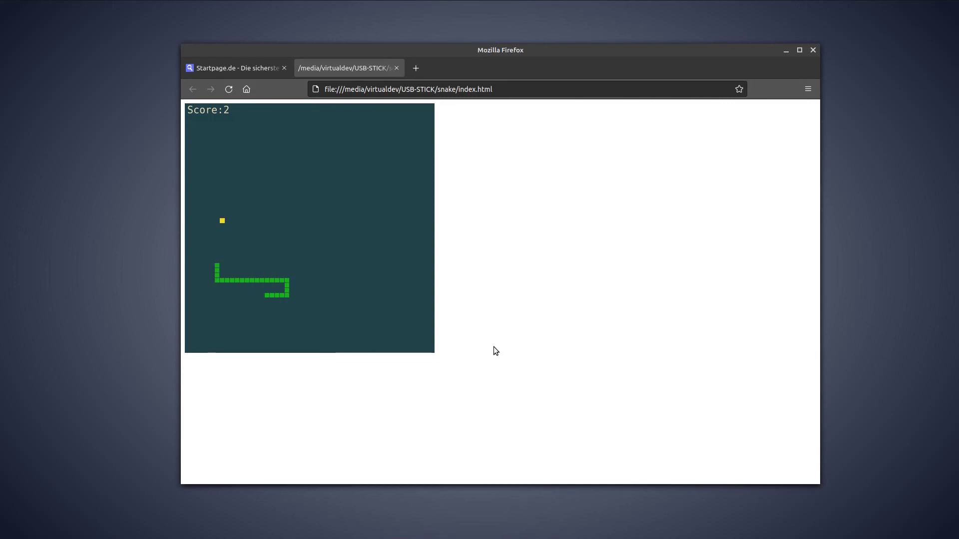
pyautogui.press('Right')
pyautogui.press('Up')
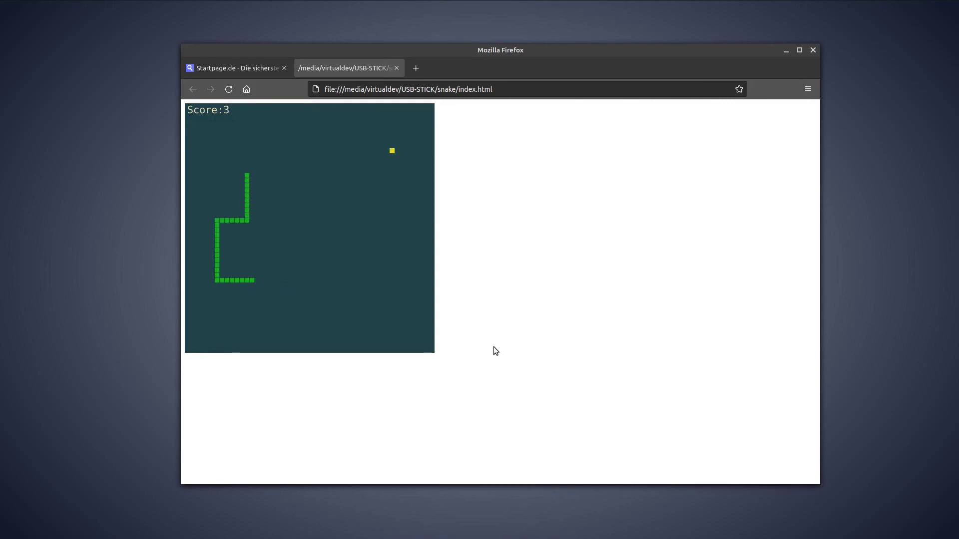
pyautogui.press('Right')
pyautogui.press('Up')
pyautogui.press('Right')
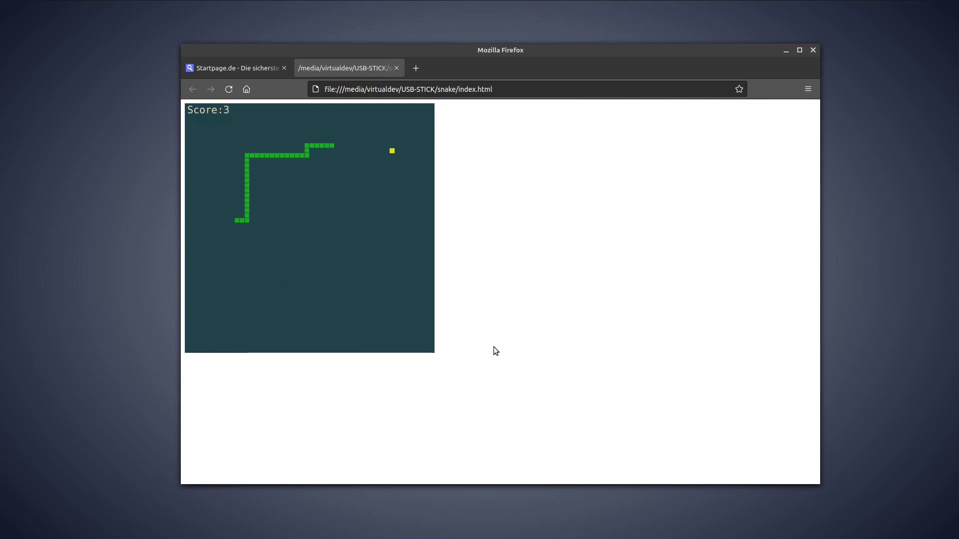